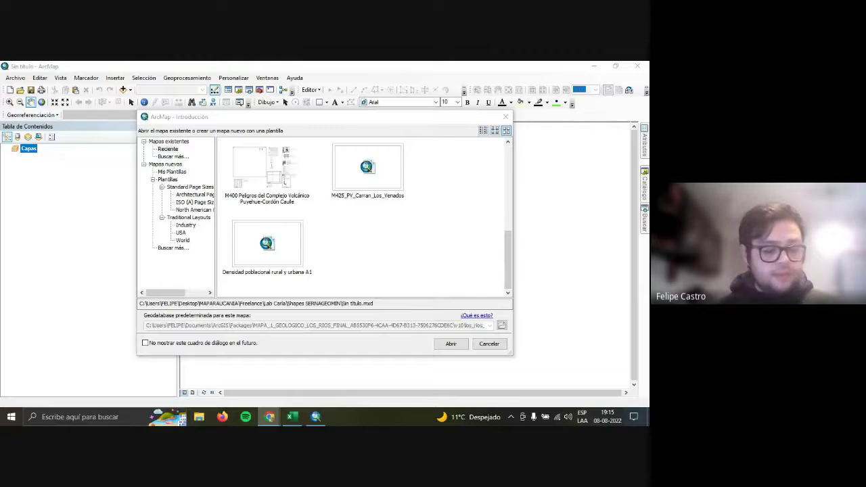
pyautogui.click(11, 417)
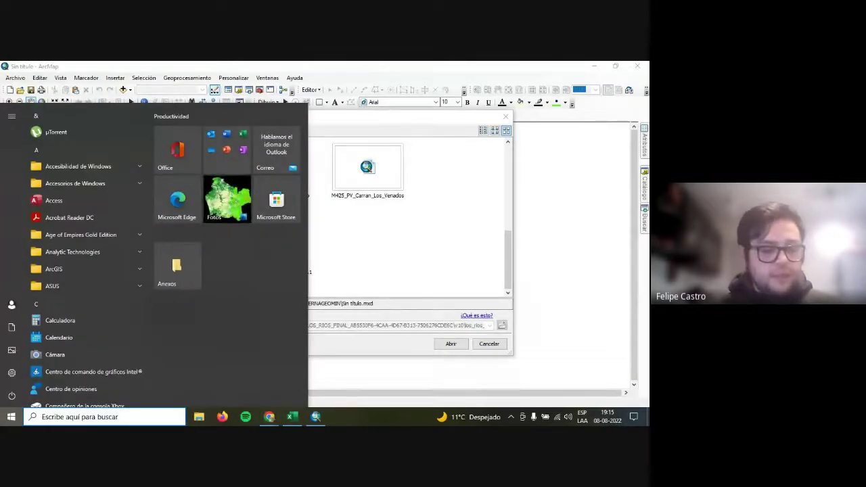
pyautogui.write('arc')
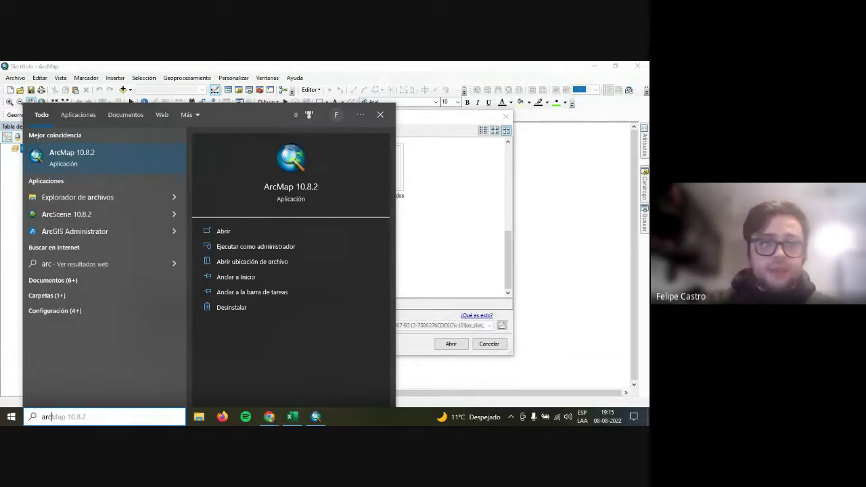
pyautogui.click(453, 121)
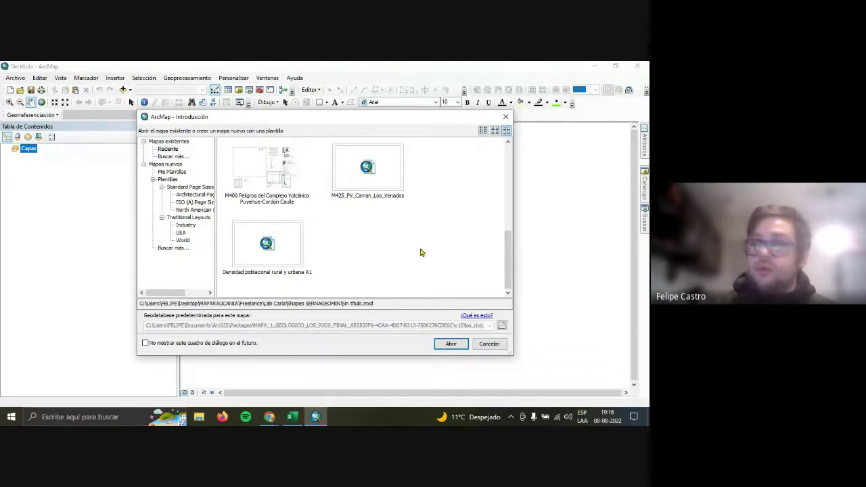
# - Dismiss the ArcMap introduction dialog and open the Add Data dialog for the empty map
pyautogui.click(506, 117)
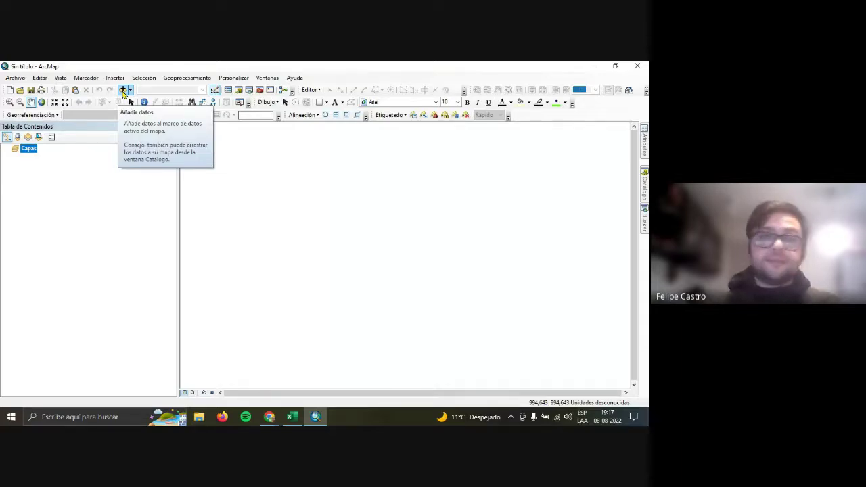
pyautogui.click(123, 92)
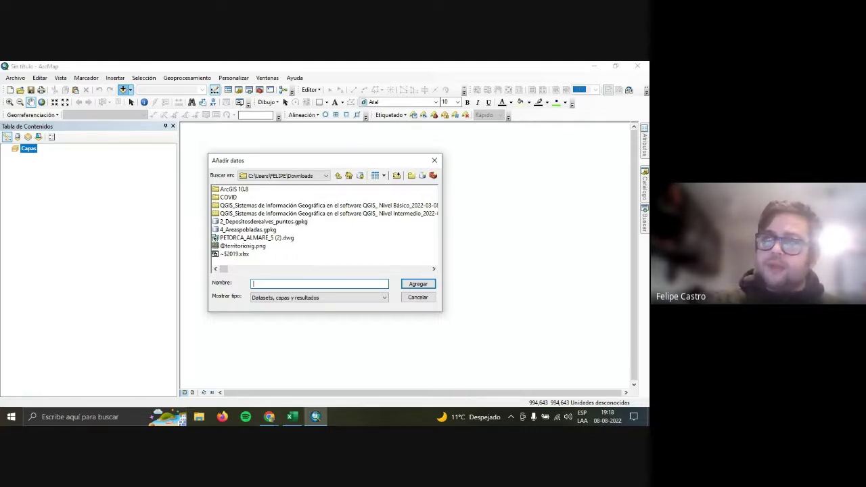
# - Switch to Chrome showing the Biblioteca del Congreso Nacional vector maps page and maximize its window
pyautogui.hotkey('alt', 'Tab')
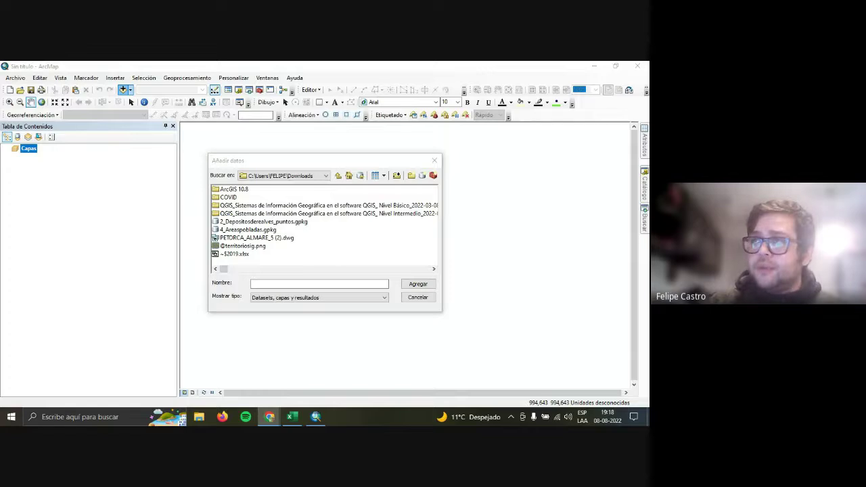
pyautogui.click(269, 417)
pyautogui.moveTo(351, 232); pyautogui.dragTo(257, 70)
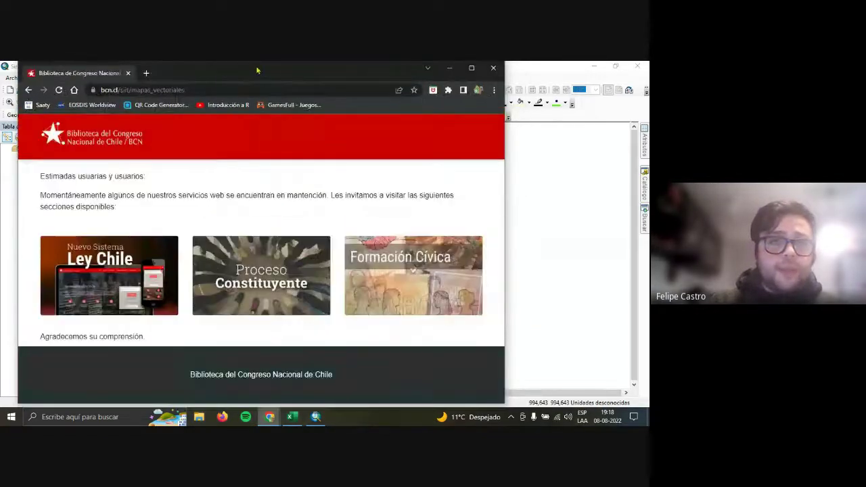
pyautogui.doubleClick(257, 71)
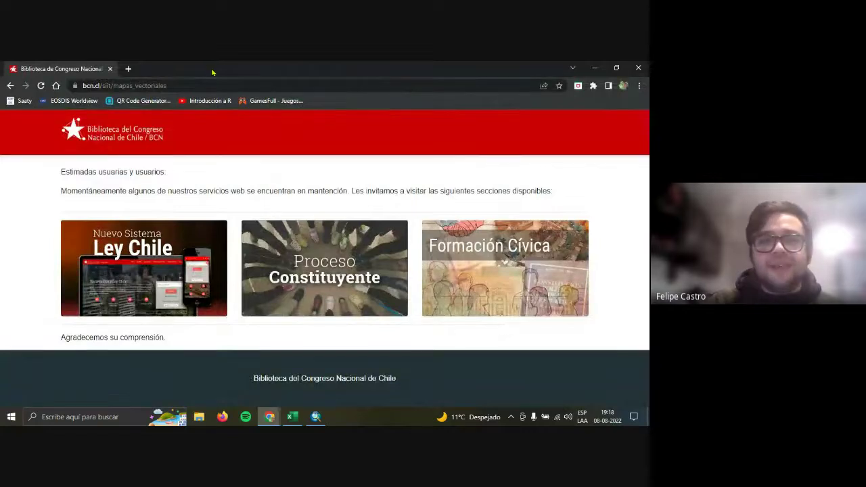
pyautogui.doubleClick(257, 71)
pyautogui.moveTo(257, 72); pyautogui.dragTo(350, 232)
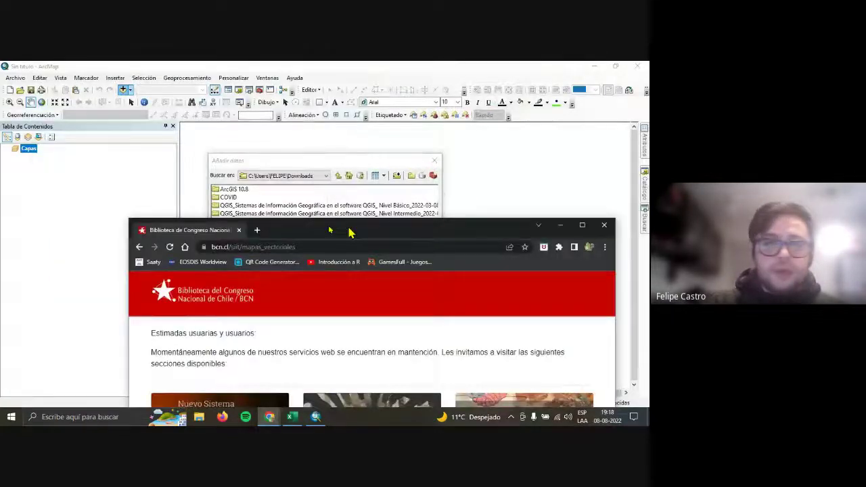
pyautogui.doubleClick(350, 232)
# - Visit ide.cl/index.php/informacion-territorial/descargar-informacion-territorial, look over its thematic download categories, and close the browser
pyautogui.click(144, 86)
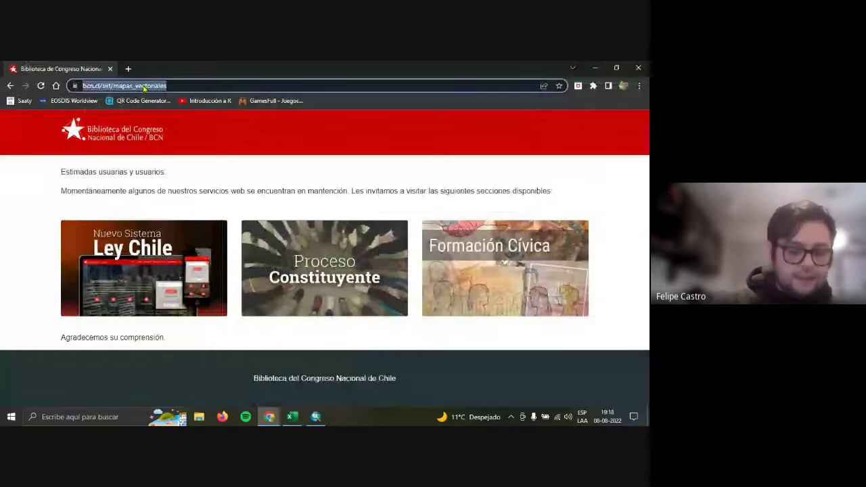
pyautogui.write('https://www.ide.cl/index.php/informacion-territorial/descargar-informacion-territorial')
pyautogui.press('Return')
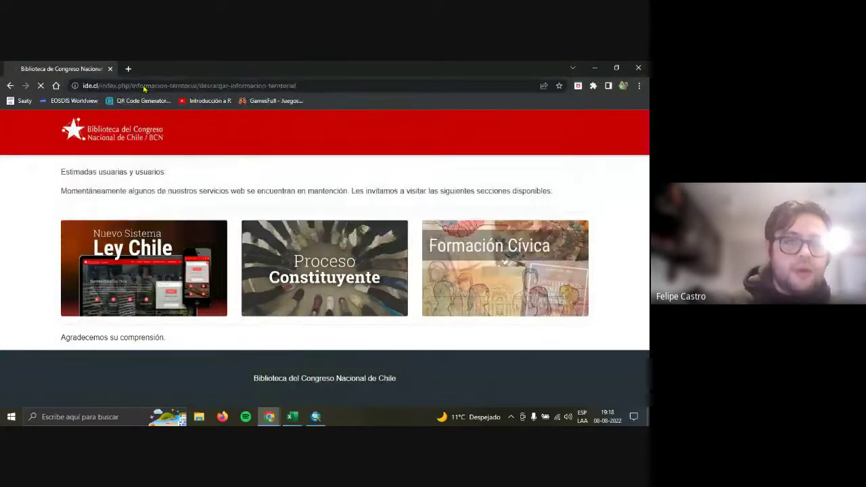
pyautogui.rightClick(155, 88)
pyautogui.click(184, 150)
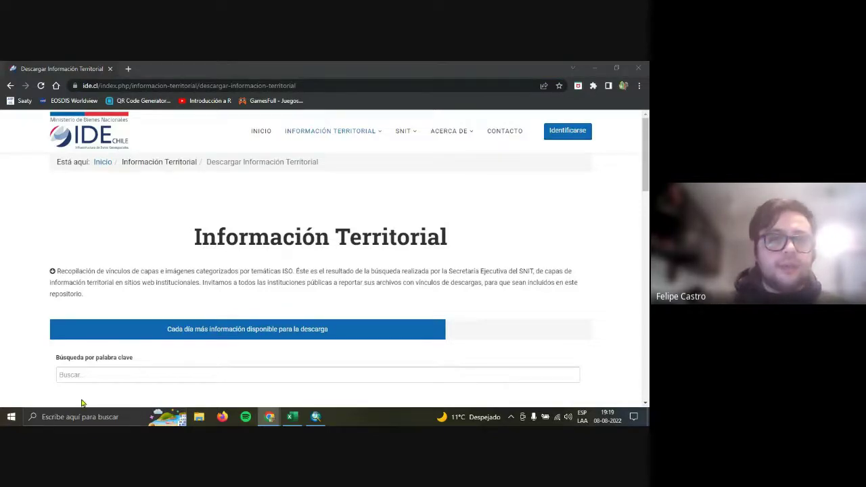
pyautogui.scroll(-5, 60, 358)
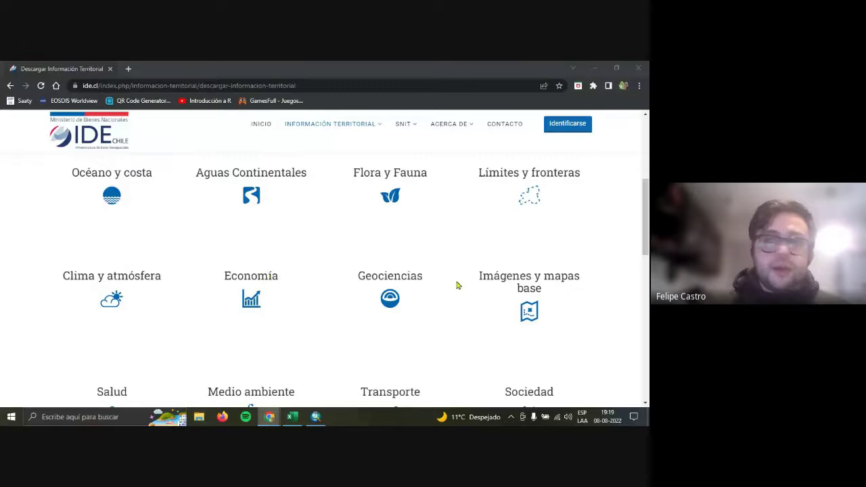
pyautogui.click(638, 69)
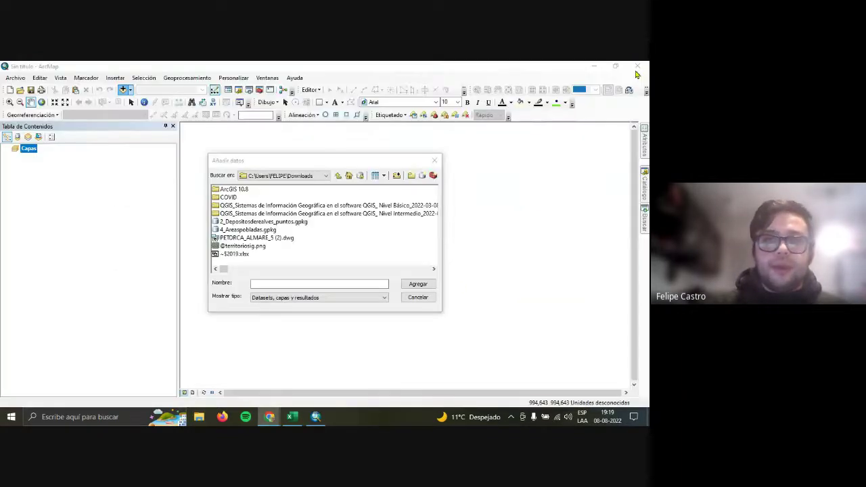
# - Add Pobreza_RM.shp and Santiago.shp from the Desktop folder SIG Estación Lastarria\2022\Clase abierta Cartografía temática en ArcGIS to the map
pyautogui.click(300, 177)
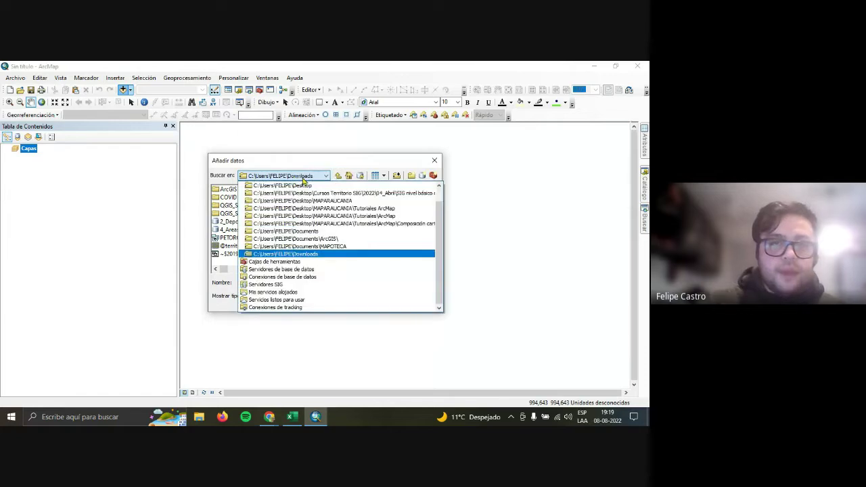
pyautogui.scroll(2, 313, 217)
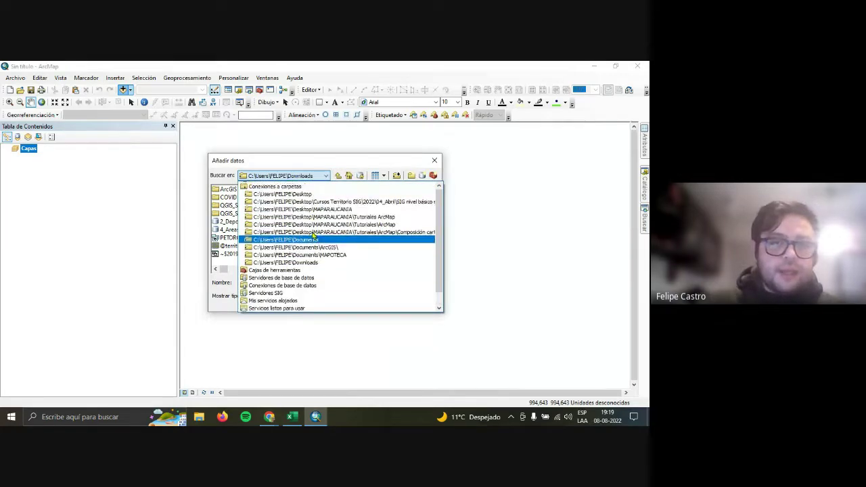
pyautogui.click(314, 201)
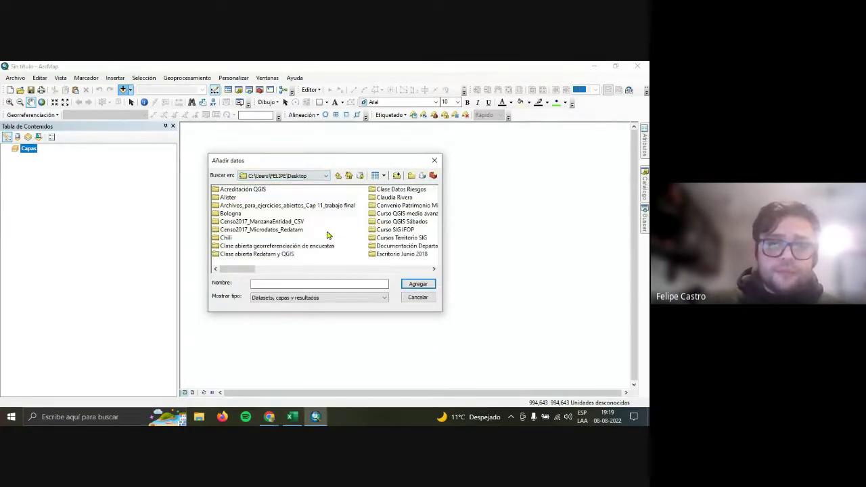
pyautogui.scroll(-2, 327, 235)
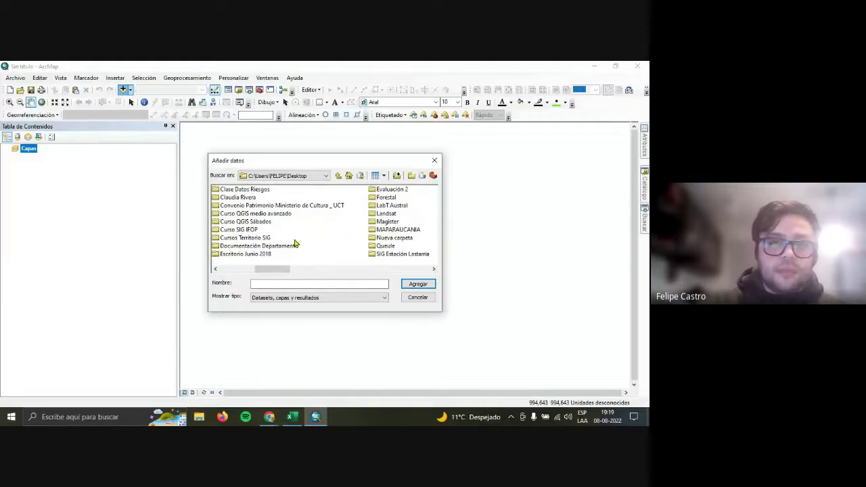
pyautogui.scroll(-2, 313, 244)
pyautogui.doubleClick(262, 256)
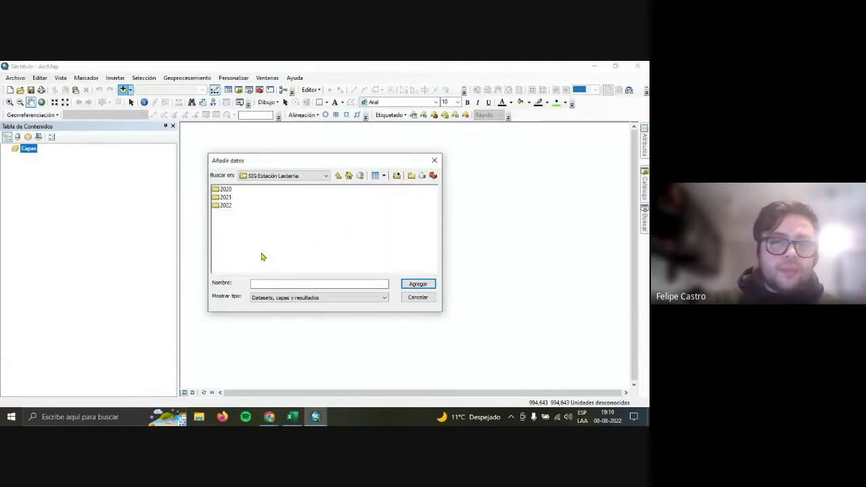
pyautogui.doubleClick(228, 206)
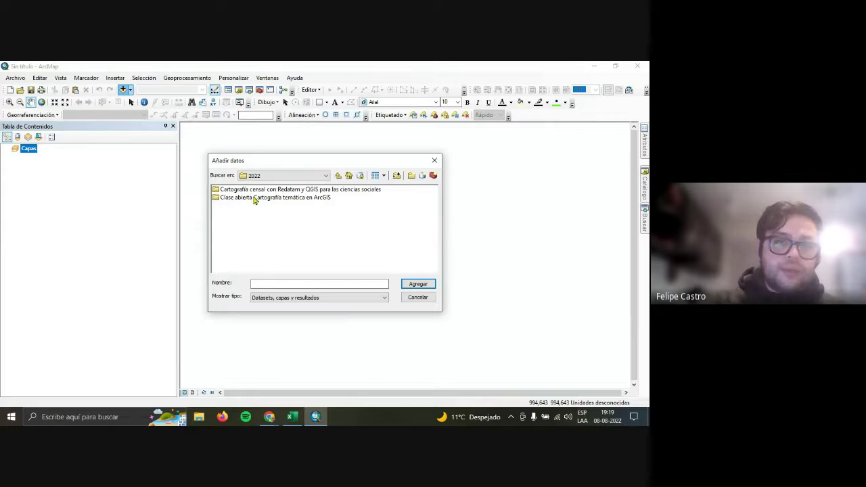
pyautogui.doubleClick(255, 198)
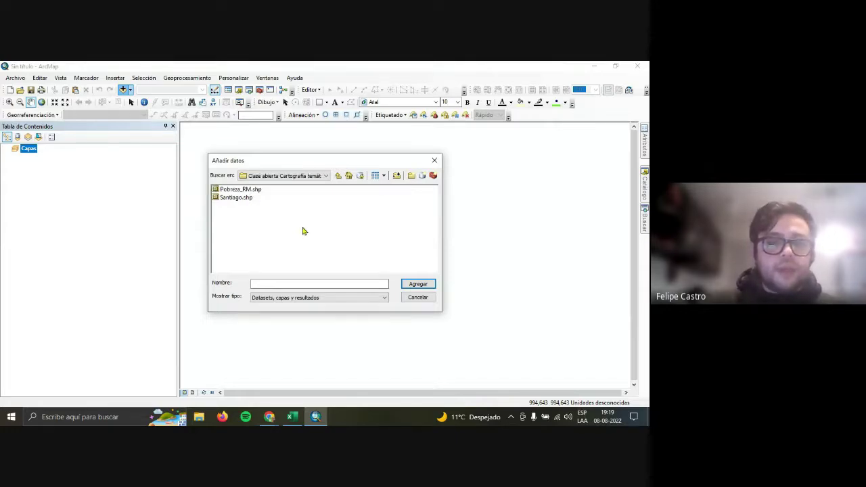
pyautogui.moveTo(303, 230); pyautogui.dragTo(213, 184)
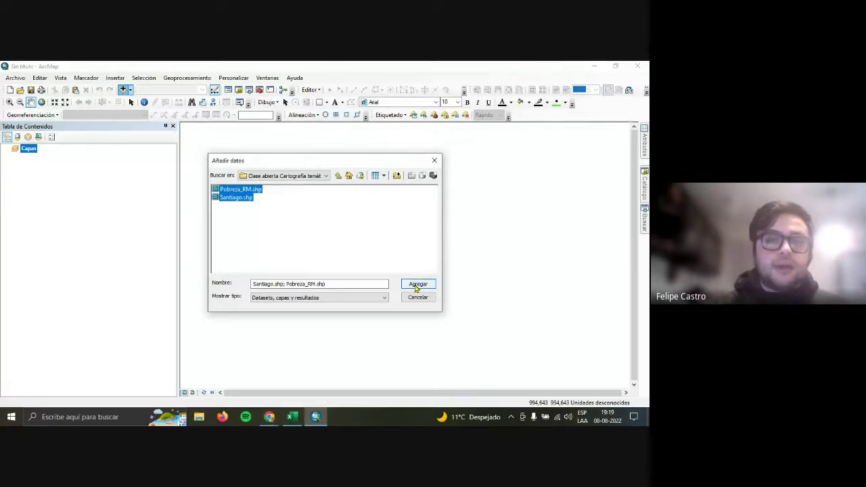
pyautogui.click(417, 284)
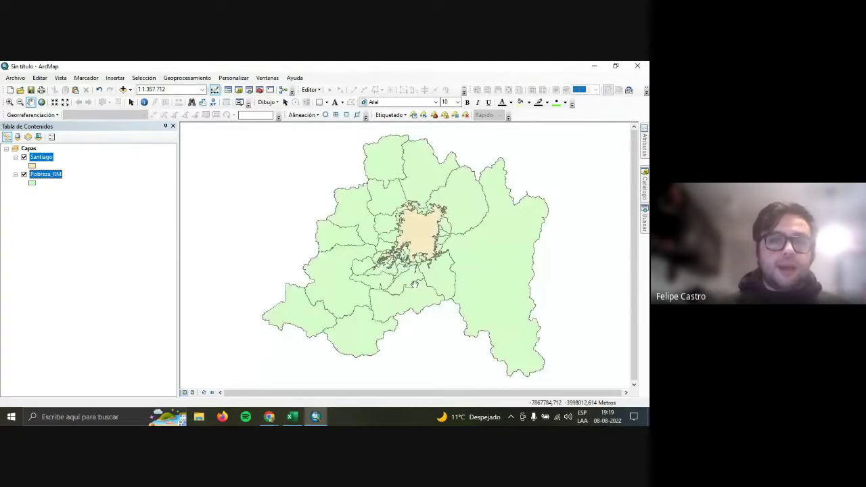
pyautogui.click(132, 251)
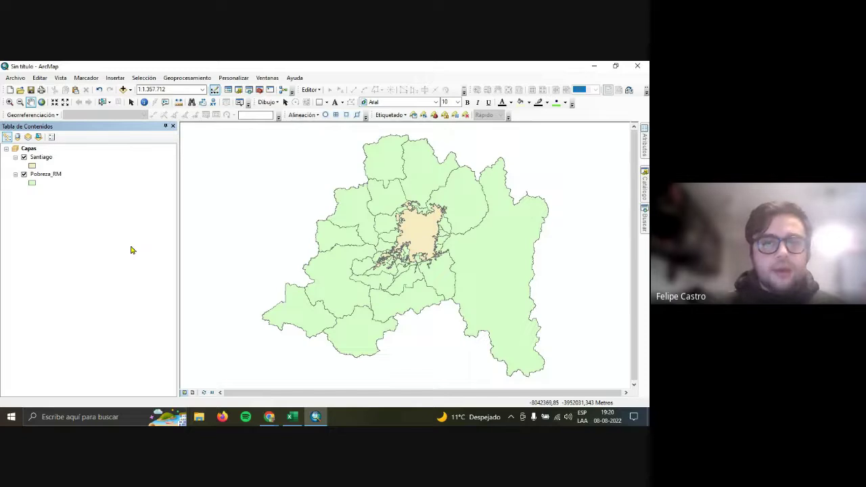
# - Open the attribute table of the Pobreza_RM layer and reposition its window over the map
pyautogui.click(46, 174)
pyautogui.rightClick(60, 174)
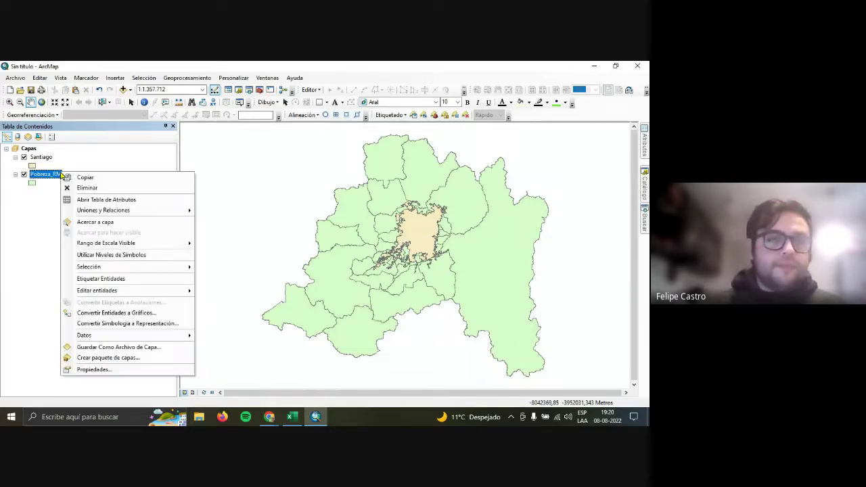
pyautogui.click(97, 201)
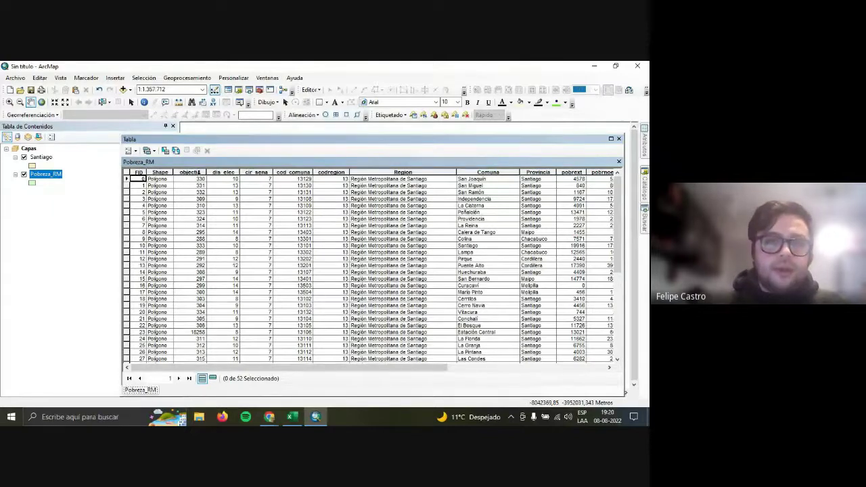
pyautogui.click(201, 138)
pyautogui.moveTo(201, 138); pyautogui.dragTo(135, 103)
pyautogui.moveTo(375, 334); pyautogui.dragTo(540, 337)
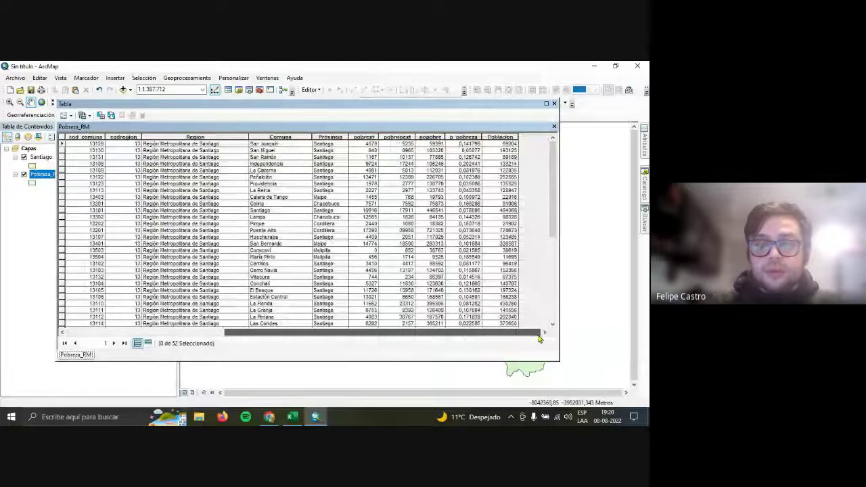
pyautogui.moveTo(416, 106); pyautogui.dragTo(431, 117)
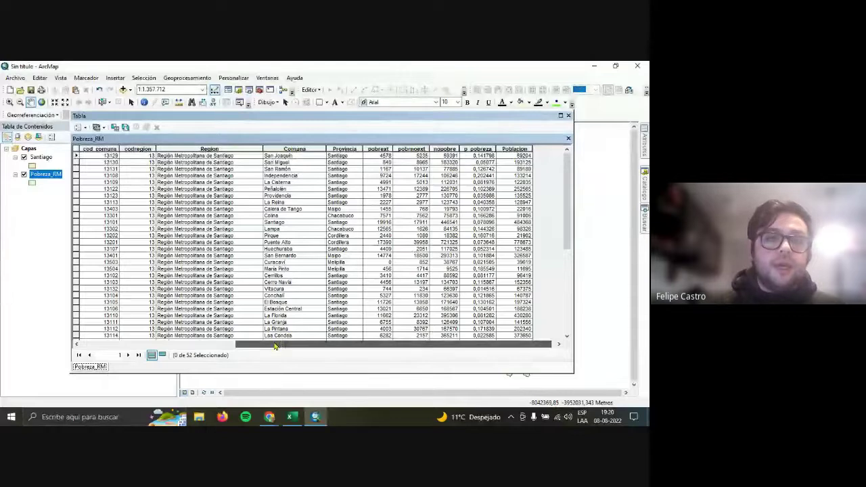
# - Examine the Pobreza_RM table's fields, highlighting the pobrext, pobrnoext, nopobre and p_pobreza columns
pyautogui.moveTo(427, 346); pyautogui.dragTo(132, 346)
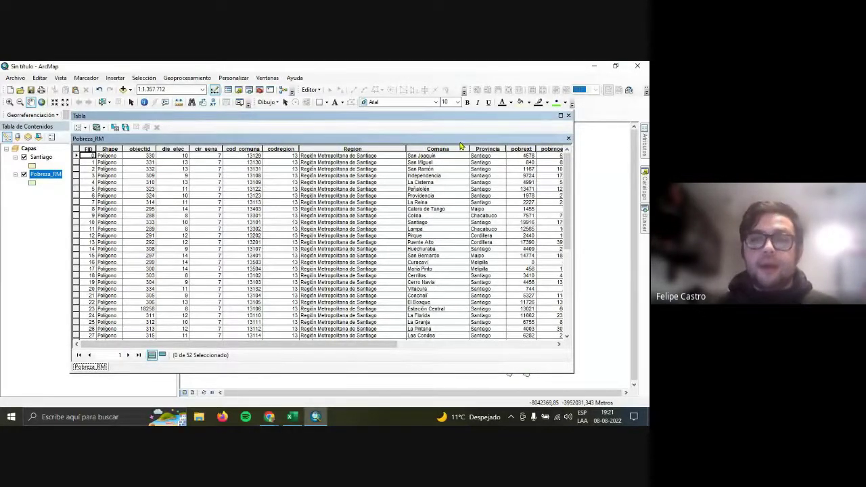
pyautogui.moveTo(384, 343); pyautogui.dragTo(542, 364)
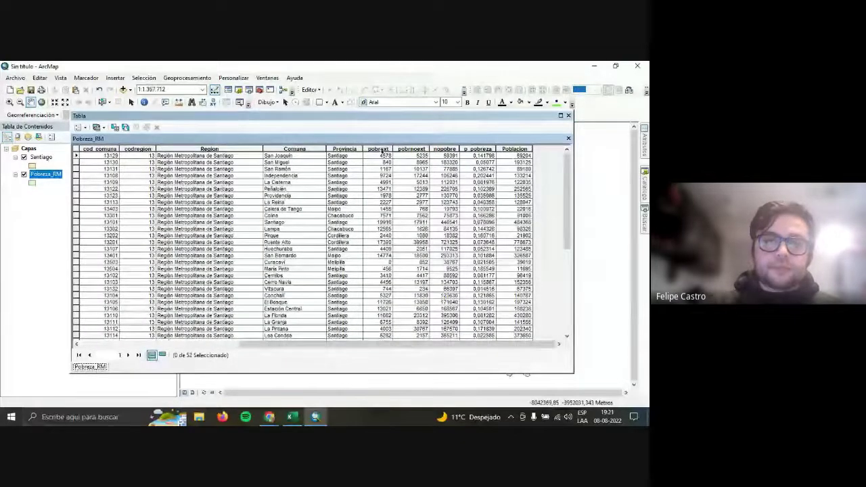
pyautogui.click(380, 149)
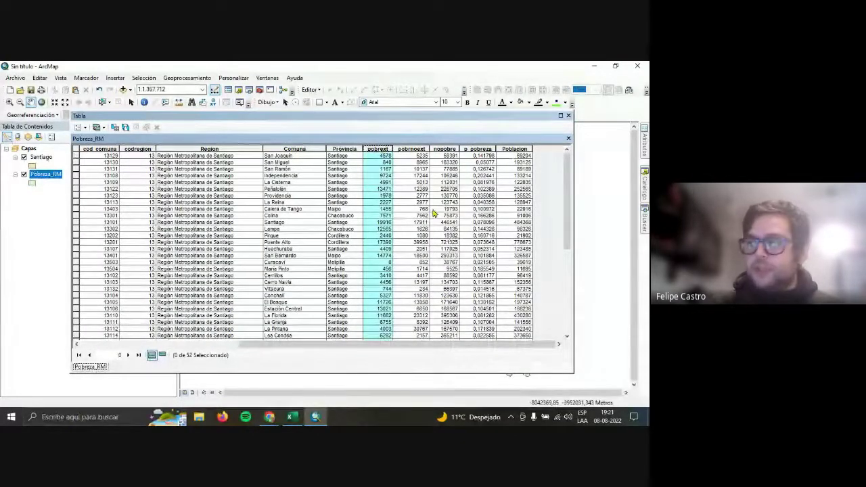
pyautogui.click(417, 149)
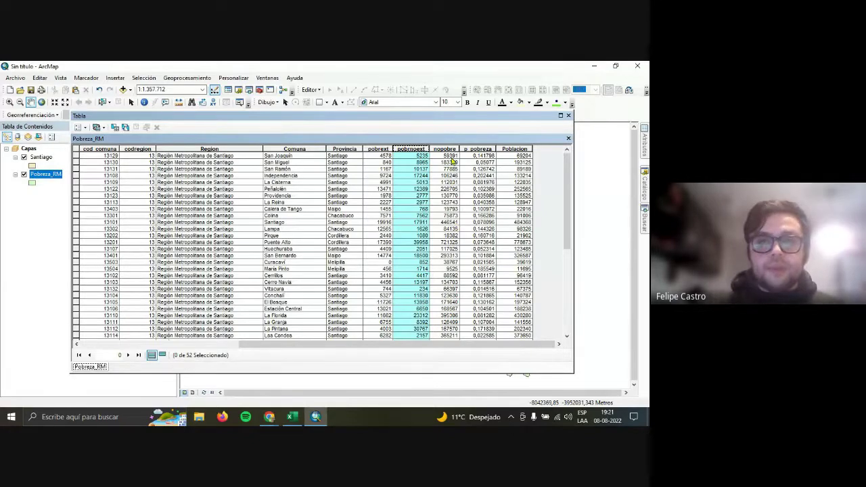
pyautogui.click(453, 151)
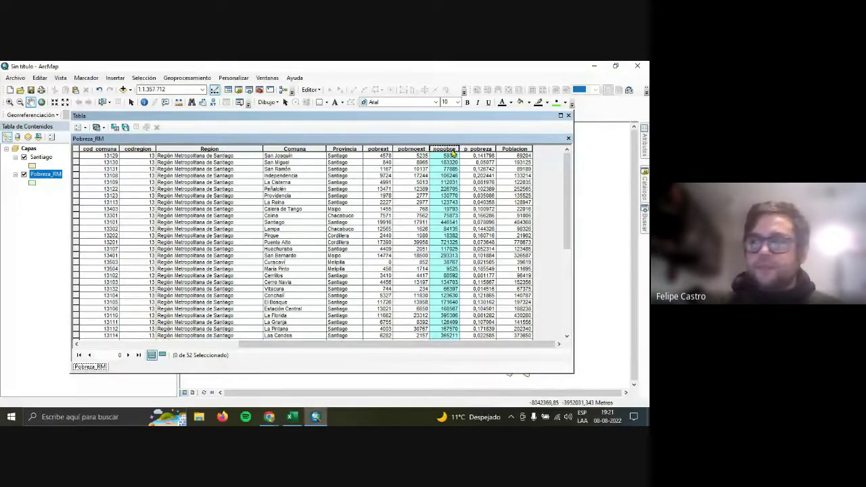
pyautogui.click(483, 149)
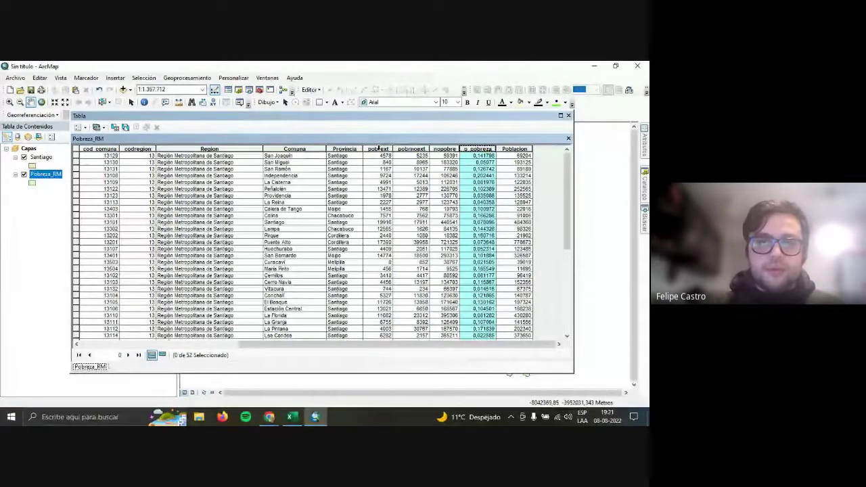
pyautogui.click(380, 149)
pyautogui.click(412, 149)
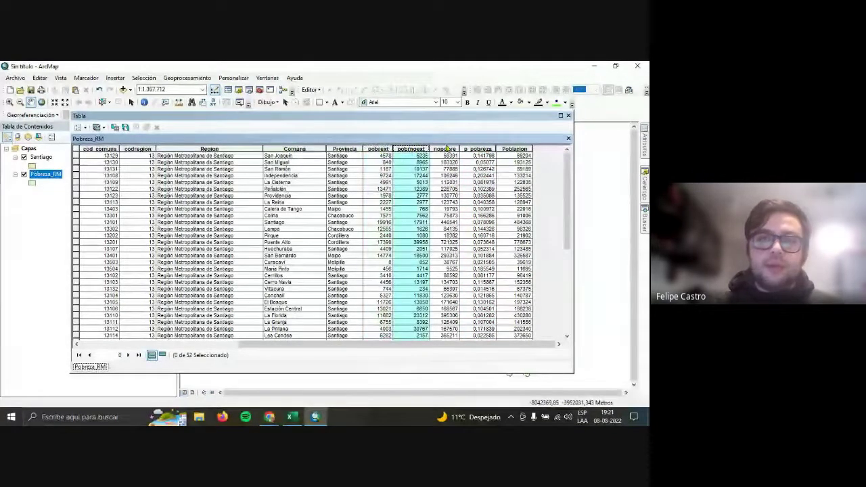
# - Review the pobrext, p_pobreza and Poblacion columns and look across the full width of the Pobreza_RM attribute table
pyautogui.click(382, 149)
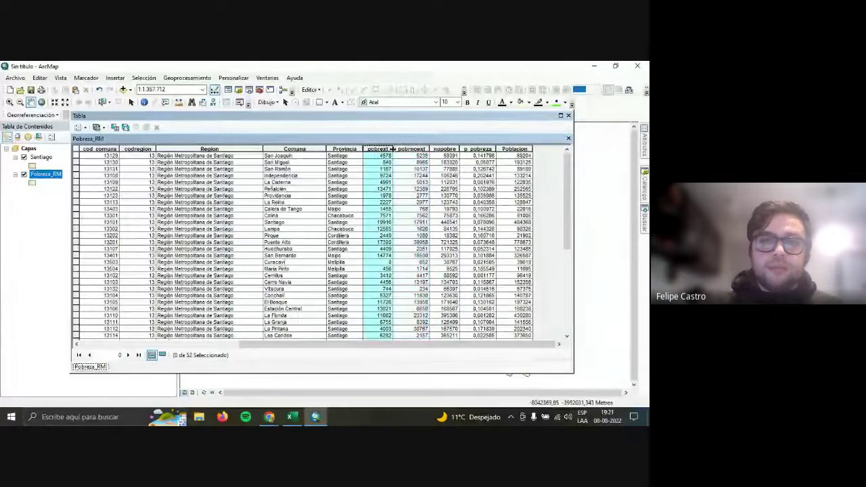
pyautogui.click(476, 148)
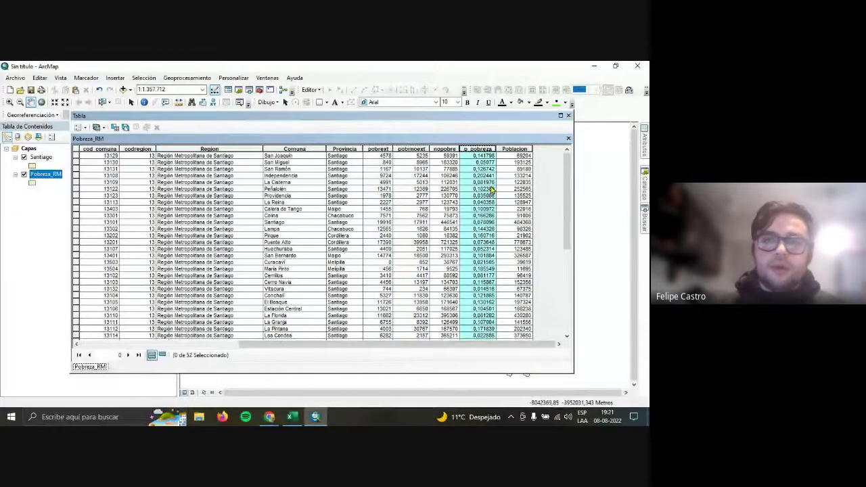
pyautogui.click(519, 148)
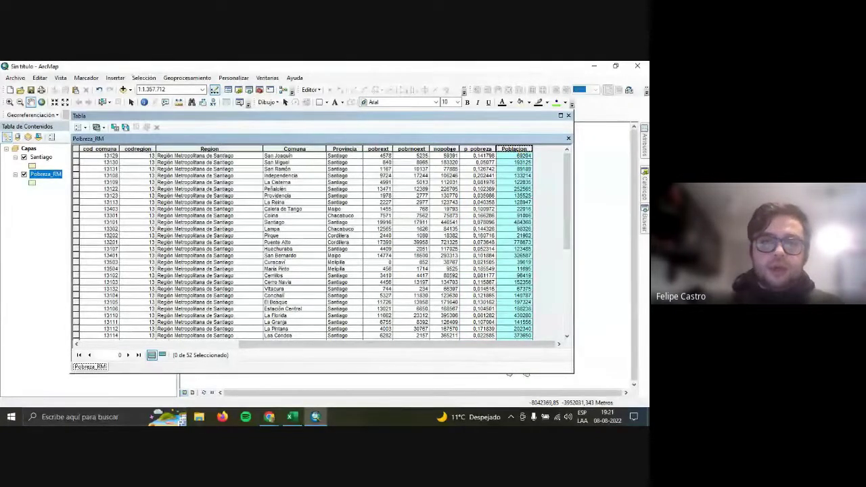
pyautogui.click(376, 149)
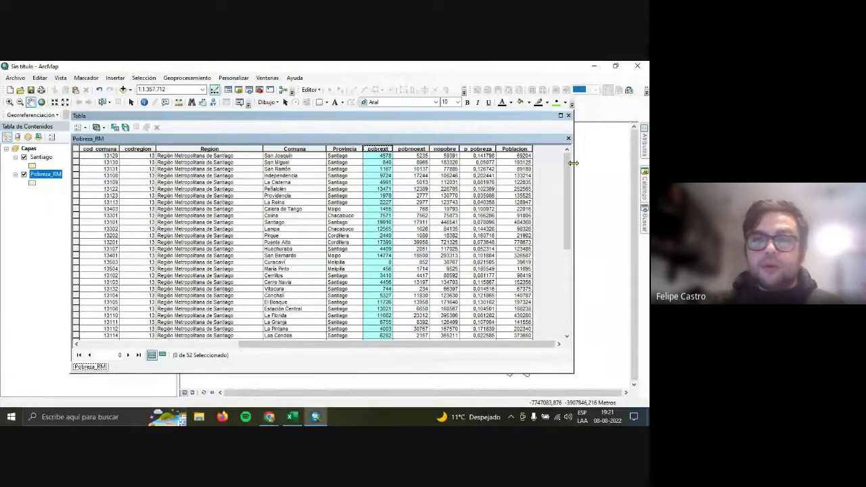
pyautogui.moveTo(568, 165); pyautogui.dragTo(568, 141)
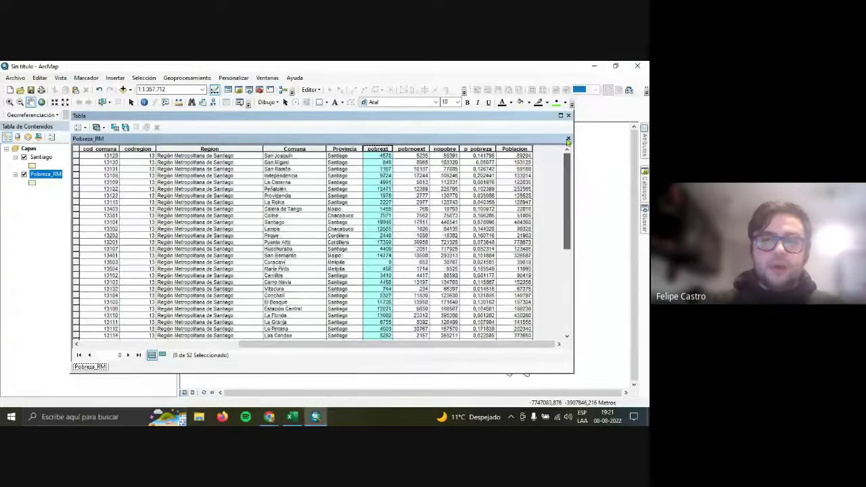
pyautogui.moveTo(534, 346); pyautogui.dragTo(562, 349)
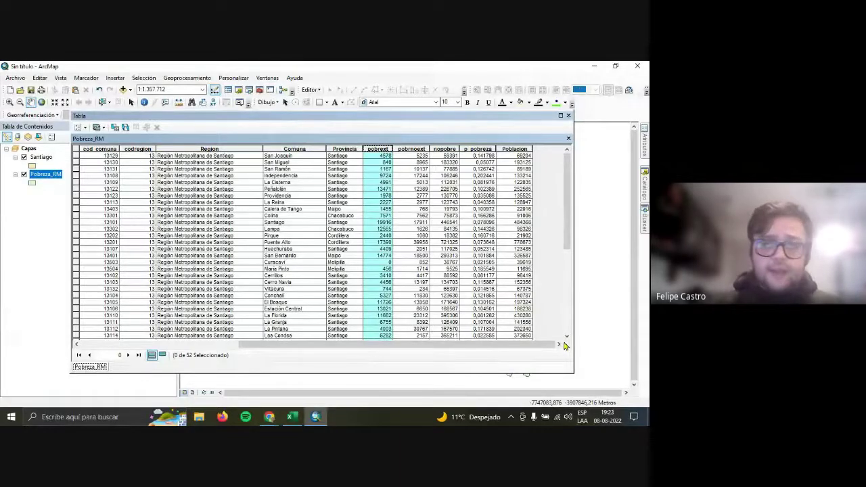
pyautogui.moveTo(549, 346); pyautogui.dragTo(286, 347)
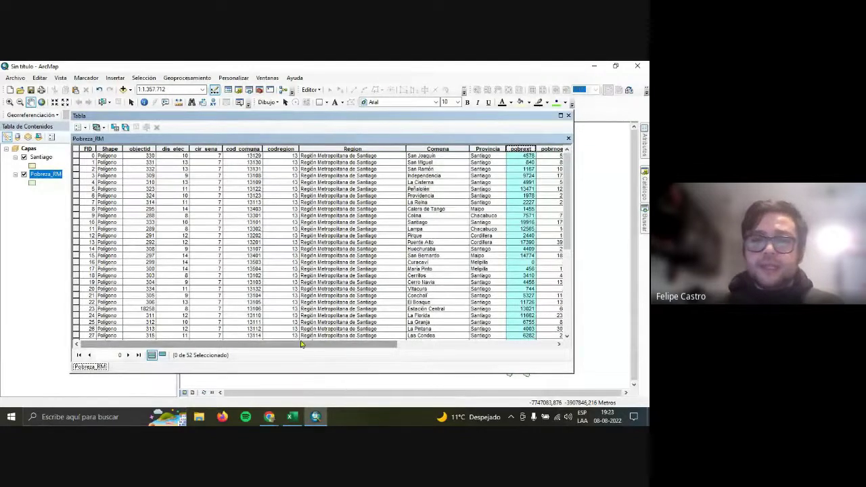
pyautogui.click(310, 339)
pyautogui.moveTo(315, 344); pyautogui.dragTo(496, 362)
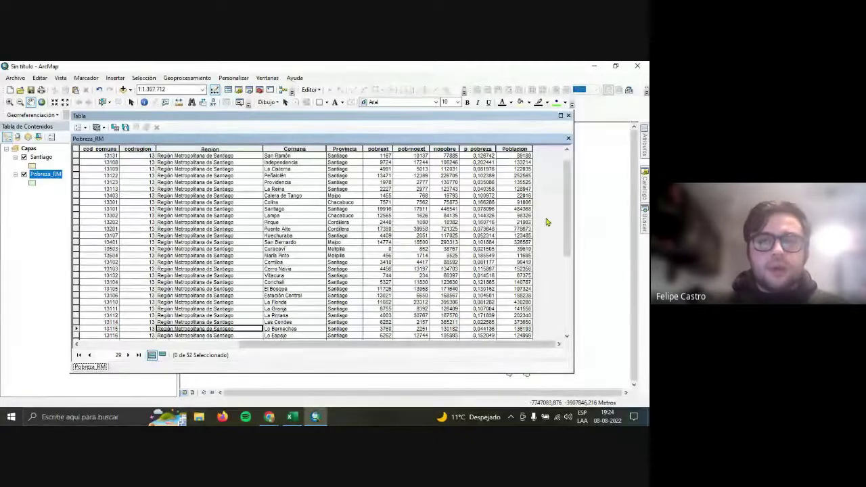
# - Highlight the pobrnoext, nopobre and p_pobreza columns for review, check the Poblacion values, and close the Pobreza_RM table
pyautogui.click(413, 149)
pyautogui.click(450, 149)
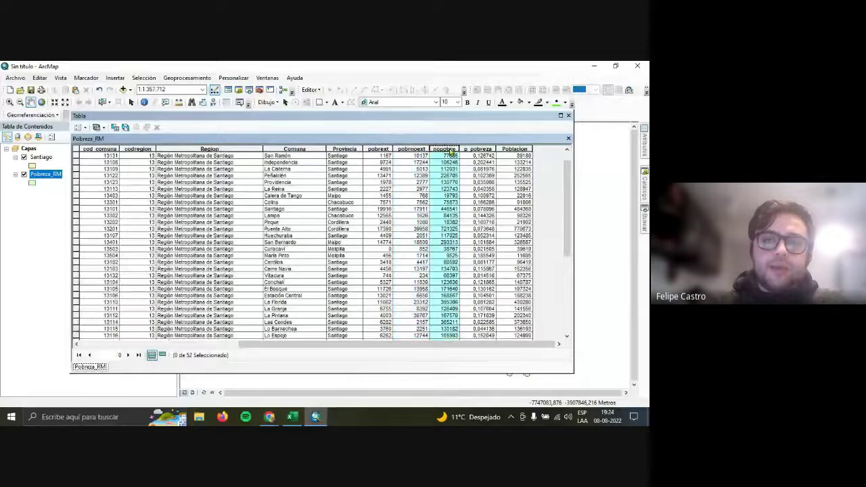
pyautogui.click(479, 149)
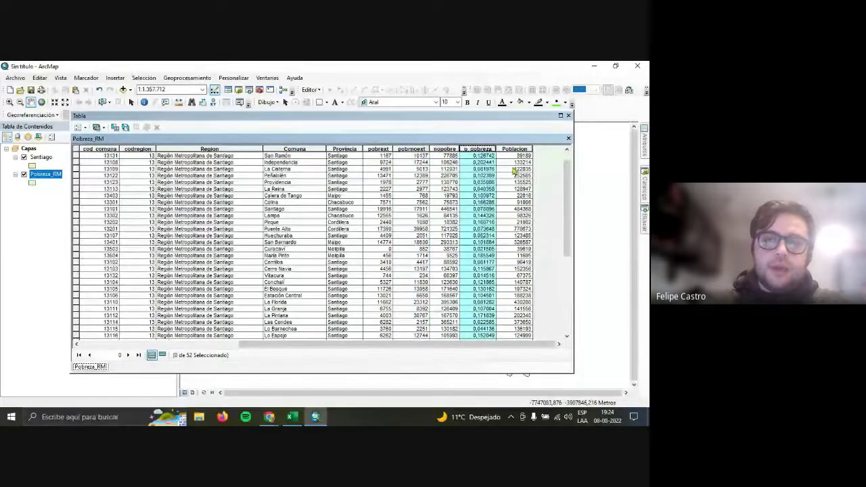
pyautogui.click(514, 163)
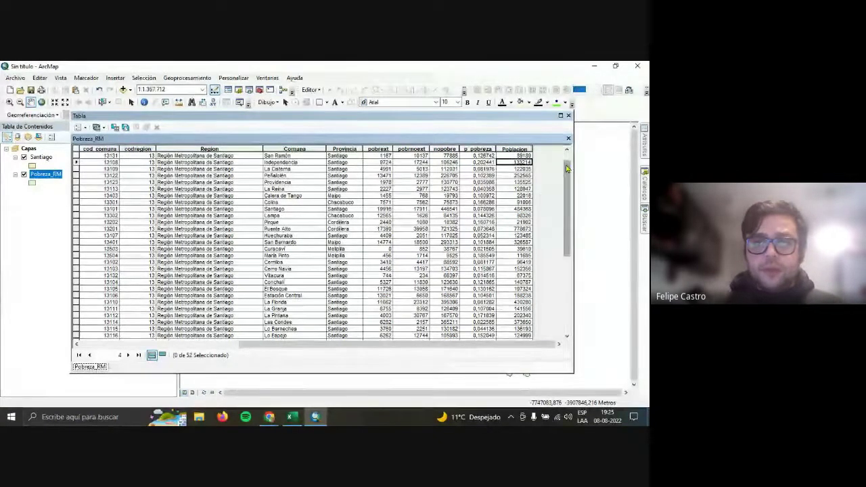
pyautogui.click(569, 116)
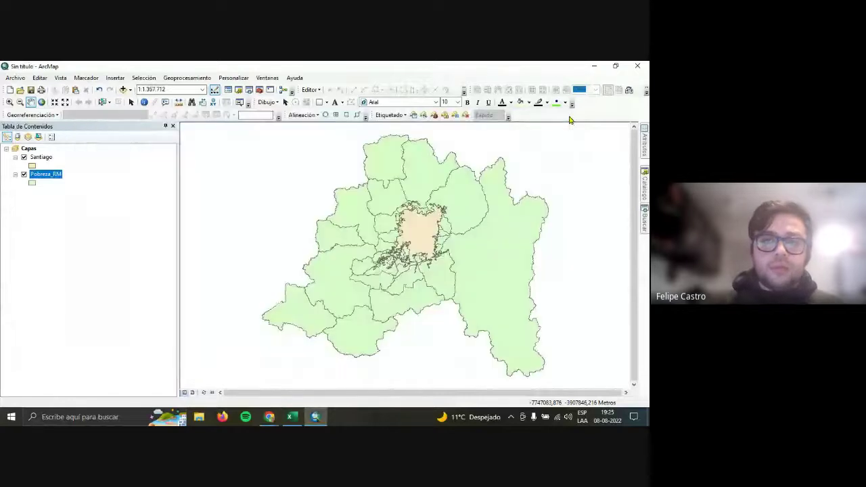
# - Look over the map view options, and hide and redisplay the Santiago layer to inspect the Pobreza_RM communes beneath it
pyautogui.click(117, 222)
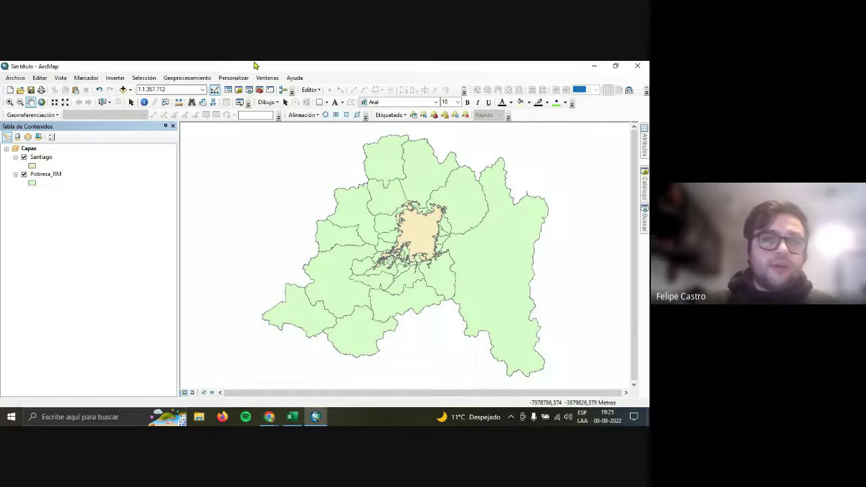
pyautogui.click(60, 78)
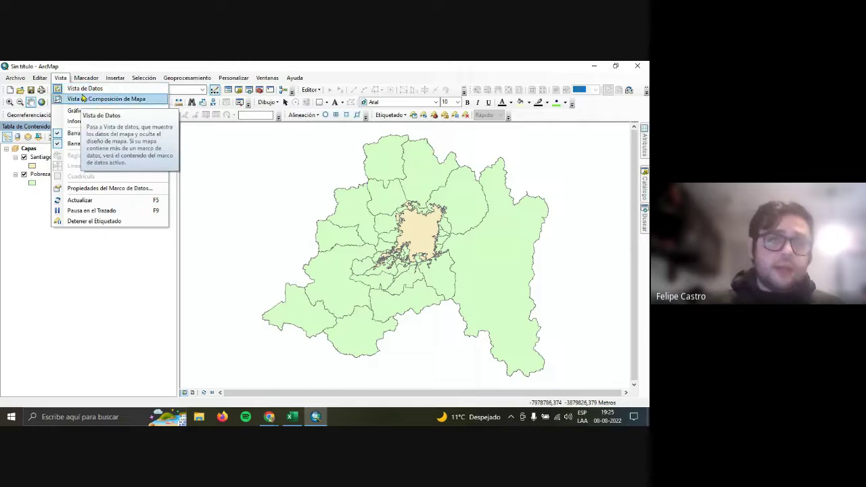
pyautogui.click(168, 66)
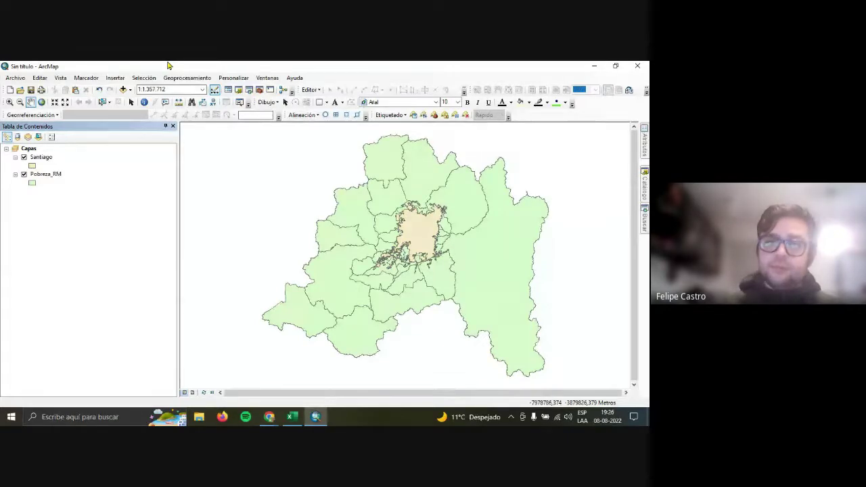
pyautogui.click(24, 157)
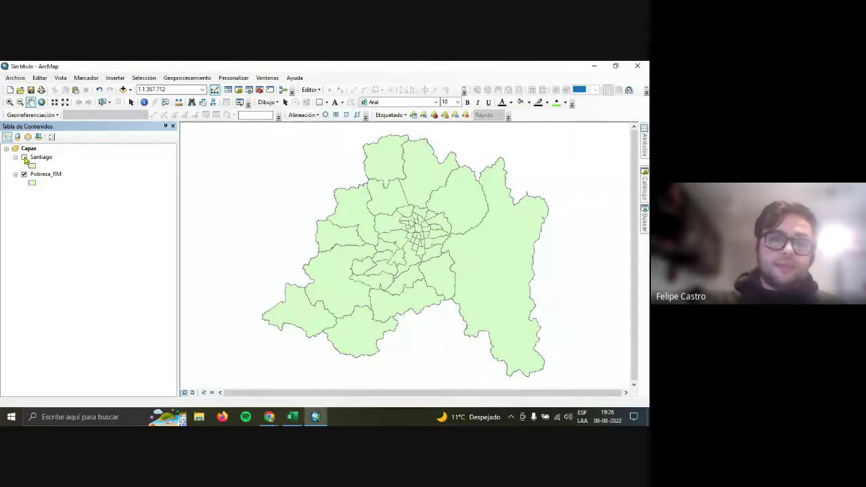
pyautogui.click(25, 158)
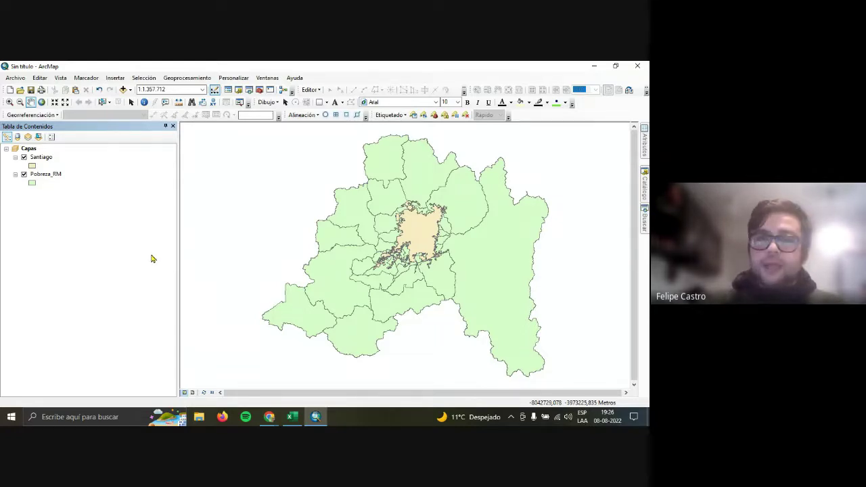
# - Open the Recortar geoprocessing tool and look over its help description
pyautogui.click(190, 80)
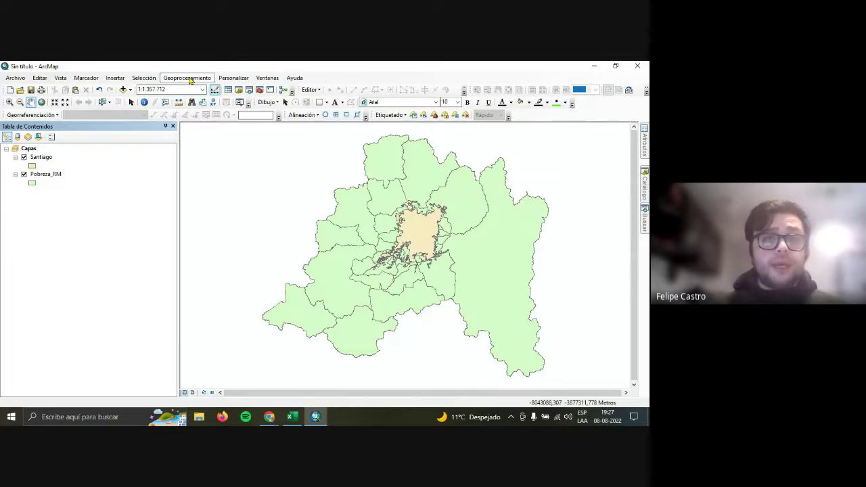
pyautogui.click(191, 80)
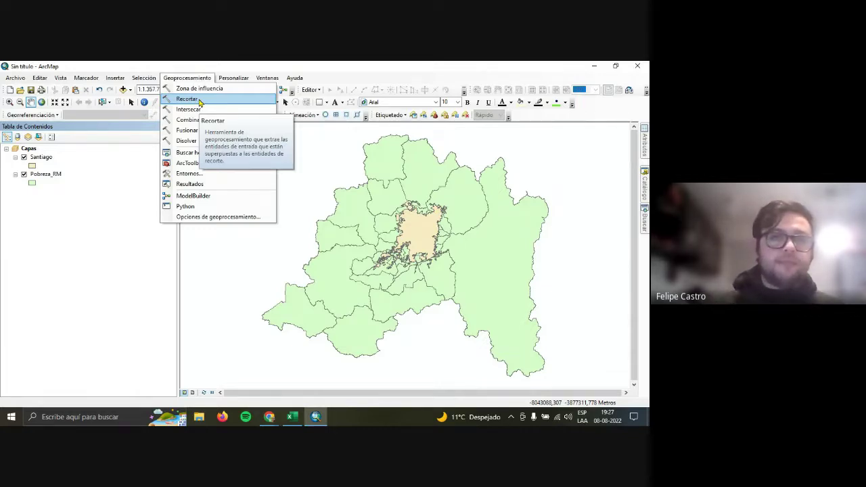
pyautogui.click(200, 101)
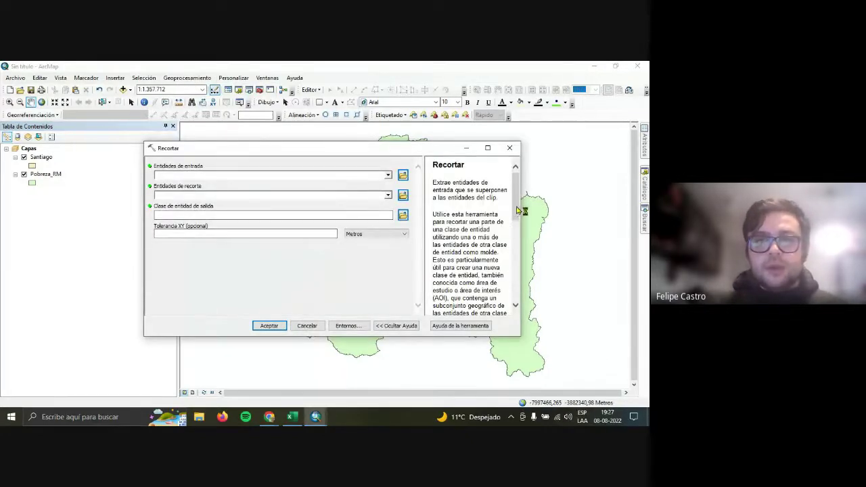
pyautogui.moveTo(516, 214); pyautogui.dragTo(509, 189)
pyautogui.click(409, 327)
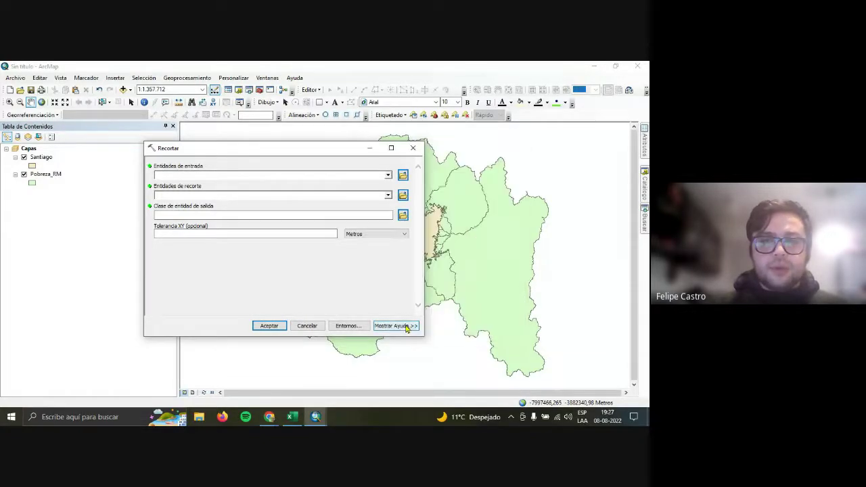
pyautogui.click(409, 328)
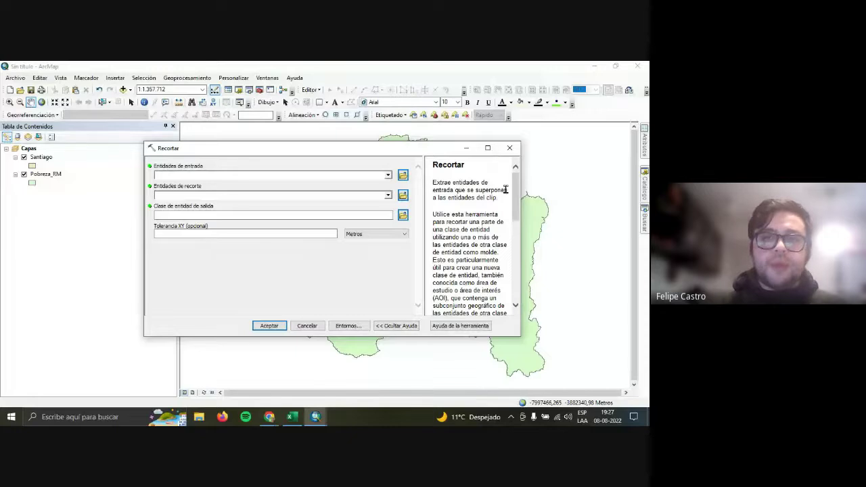
pyautogui.moveTo(519, 195); pyautogui.dragTo(513, 165)
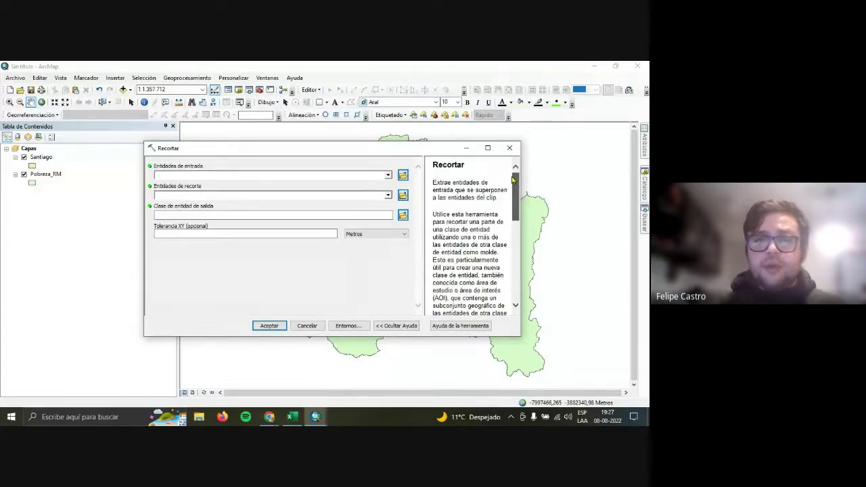
# - Set Pobreza_RM as the input features and Santiago as the clip features in the Recortar tool
pyautogui.click(388, 177)
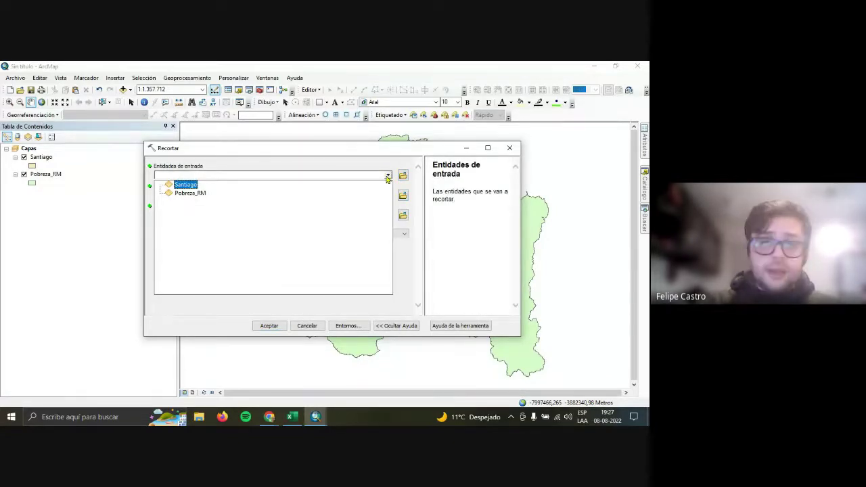
pyautogui.click(198, 194)
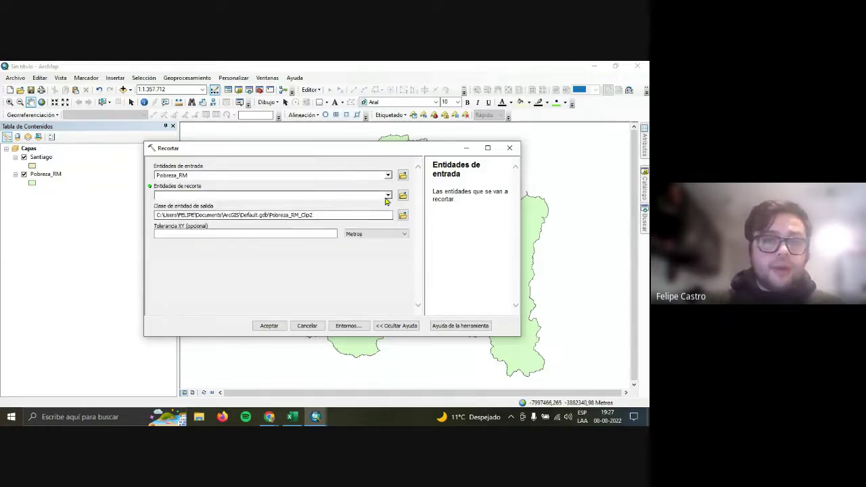
pyautogui.click(388, 197)
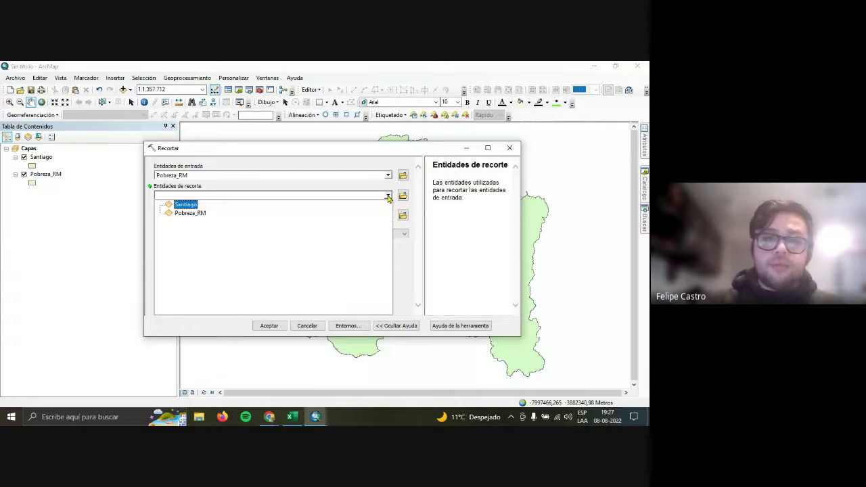
pyautogui.click(186, 206)
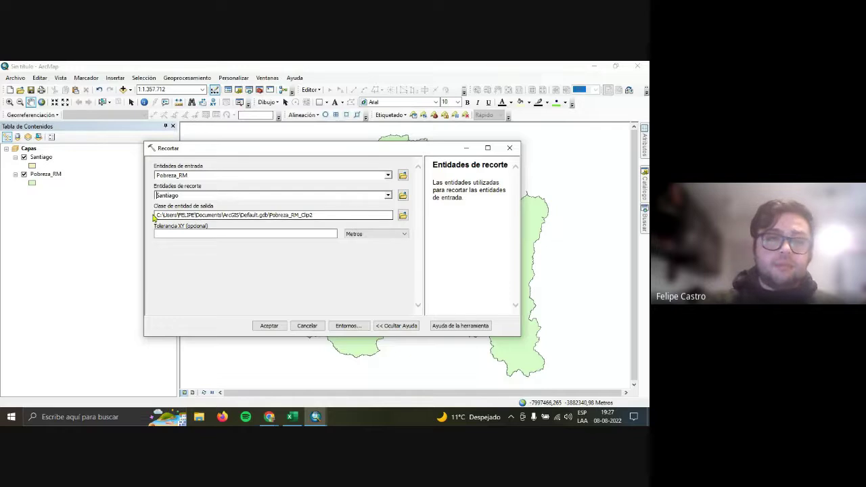
# - Browse for the clip's output location in the Desktop folder SIG Estación Lastarria\2022\Clase abierta Cartografía temática en ArcGIS
pyautogui.moveTo(164, 215); pyautogui.dragTo(373, 216)
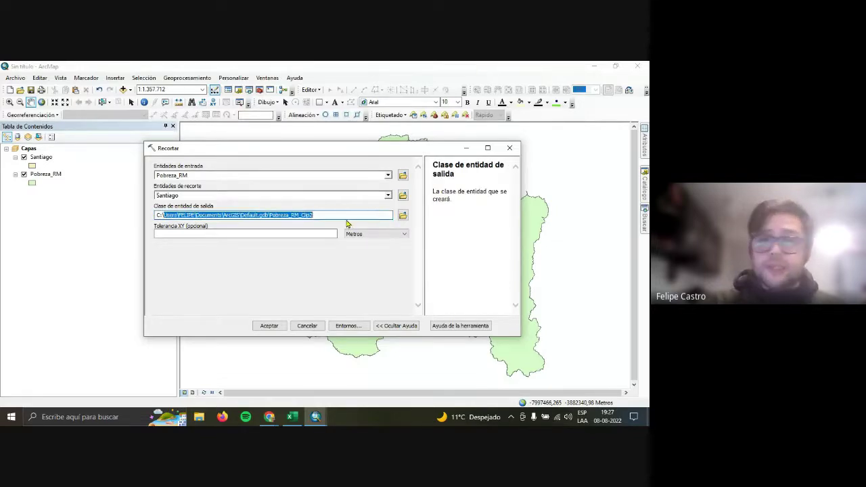
pyautogui.click(347, 215)
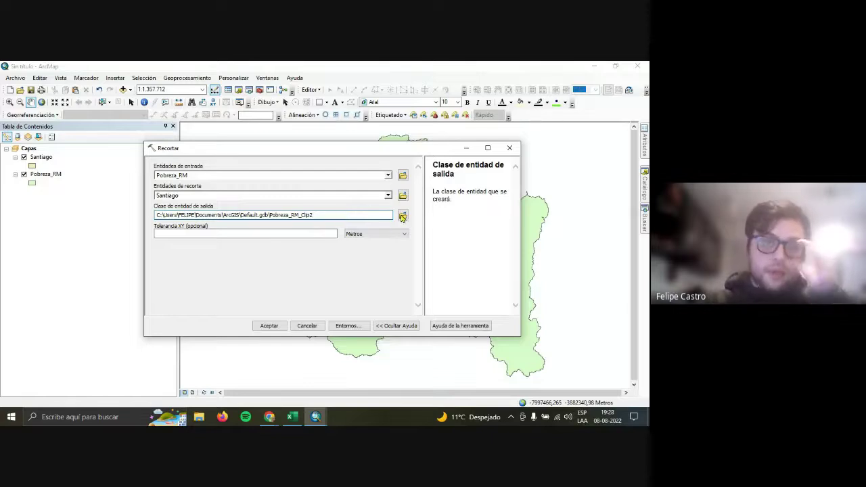
pyautogui.click(403, 216)
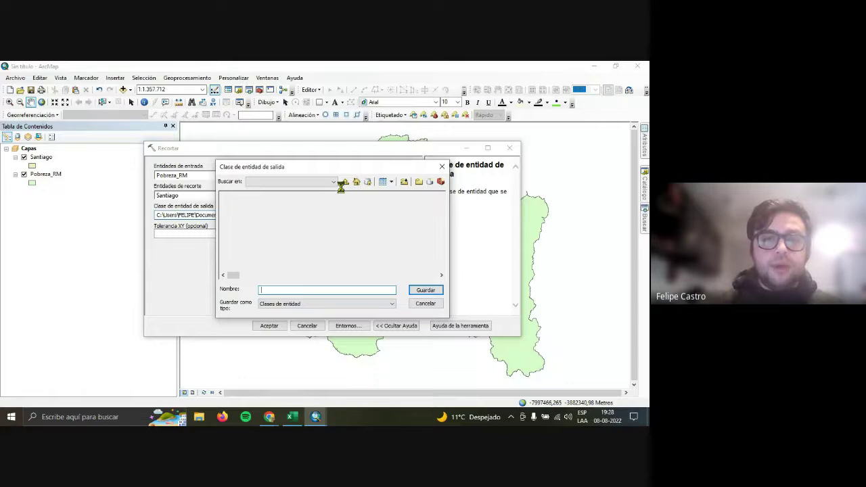
pyautogui.click(331, 182)
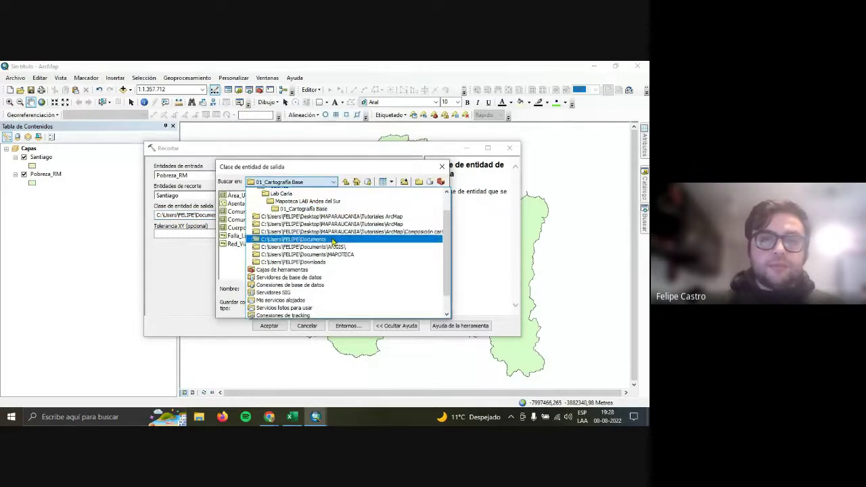
pyautogui.scroll(1, 330, 237)
pyautogui.scroll(2, 329, 237)
pyautogui.click(327, 211)
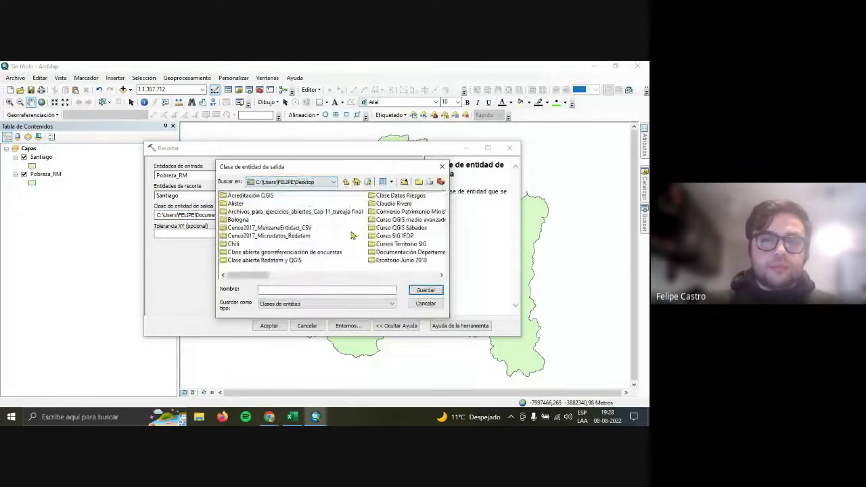
pyautogui.scroll(-1, 412, 244)
pyautogui.scroll(-1, 396, 245)
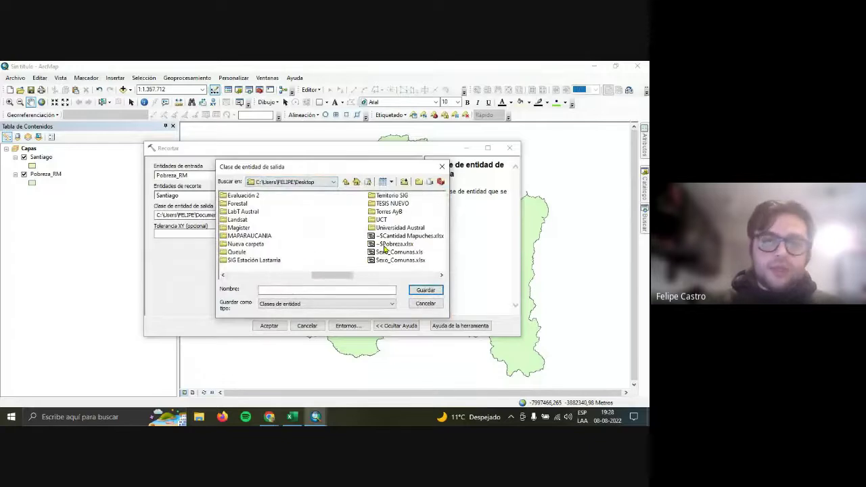
pyautogui.doubleClick(257, 262)
pyautogui.doubleClick(257, 210)
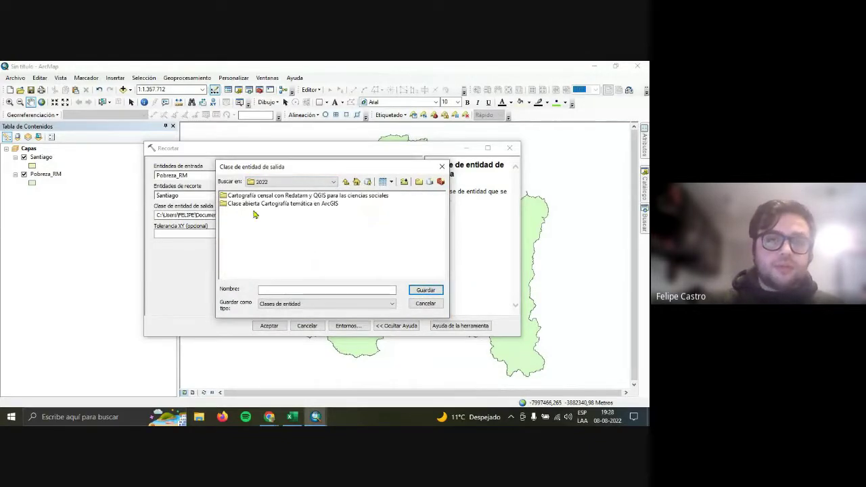
pyautogui.click(263, 205)
pyautogui.doubleClick(262, 206)
# - Name the output feature class Pobreza_Santiago, save it in this folder, and run the Recortar tool
pyautogui.click(297, 290)
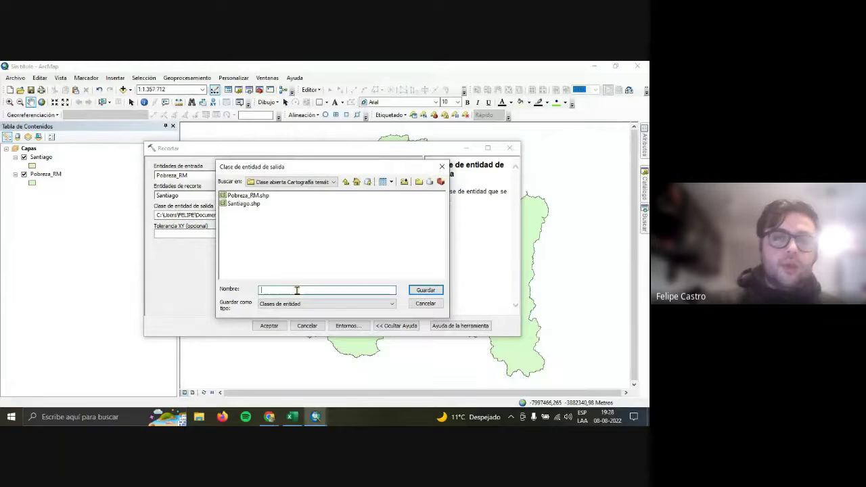
pyautogui.write('P')
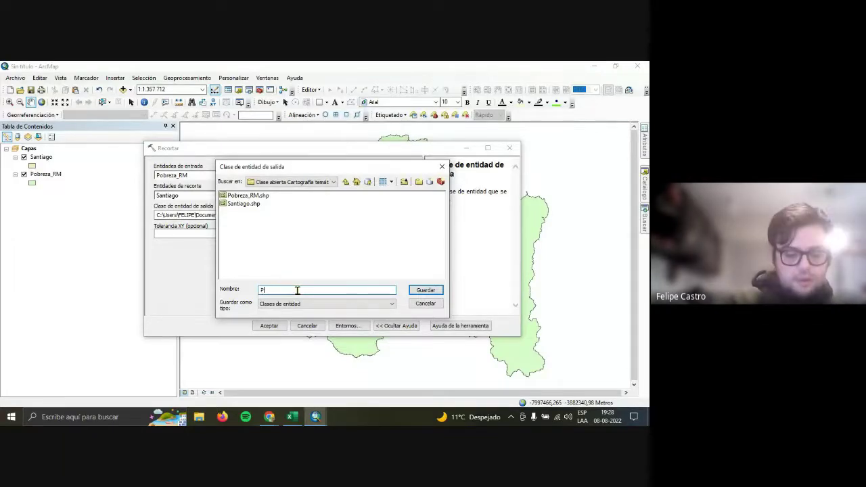
pyautogui.write('obreza_Sal')
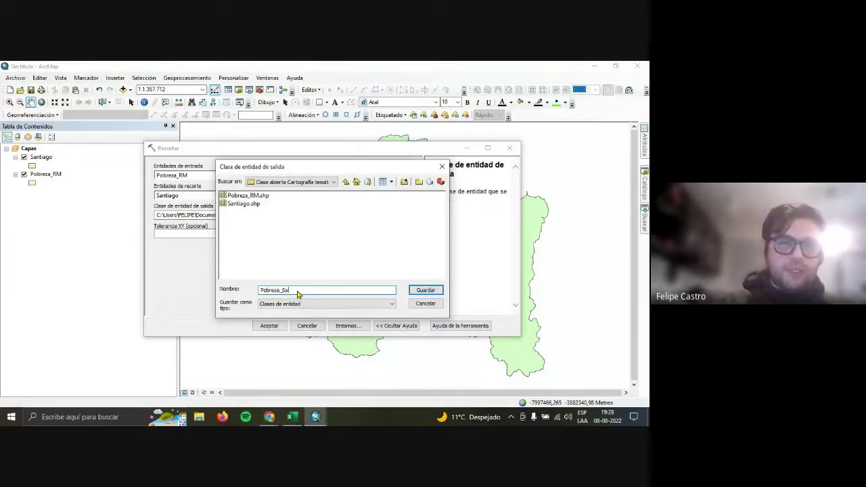
pyautogui.press('BackSpace')
pyautogui.write('ntiago')
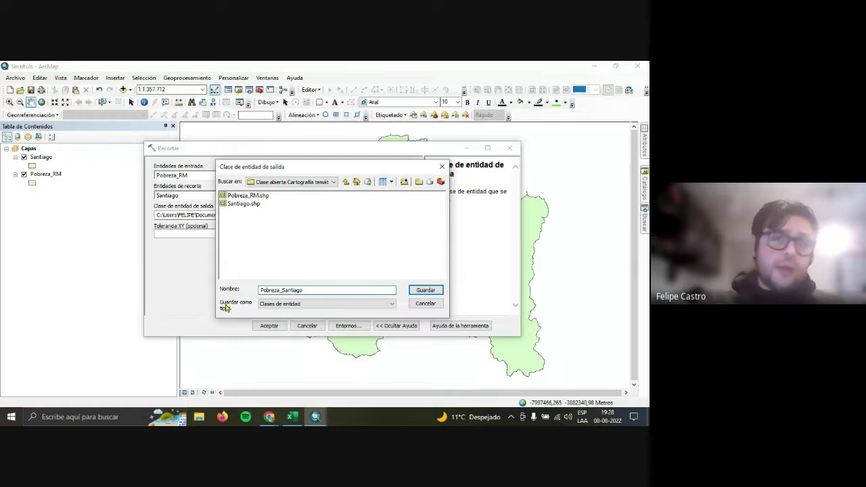
pyautogui.click(425, 290)
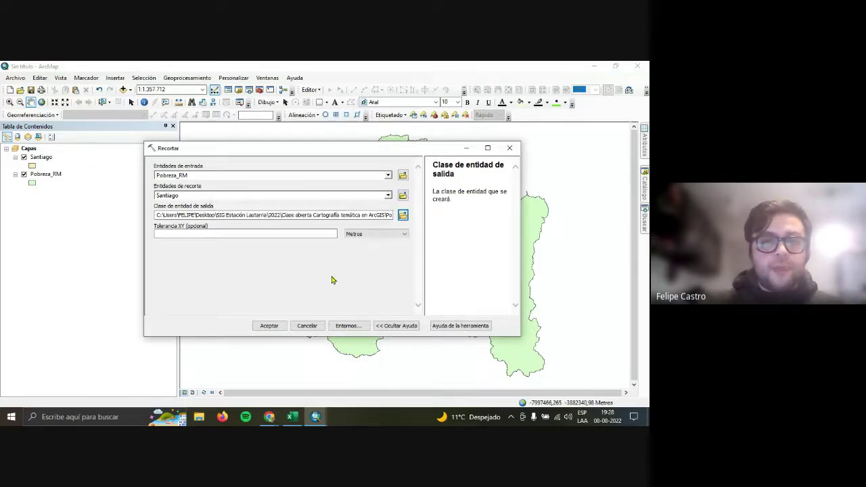
pyautogui.click(269, 326)
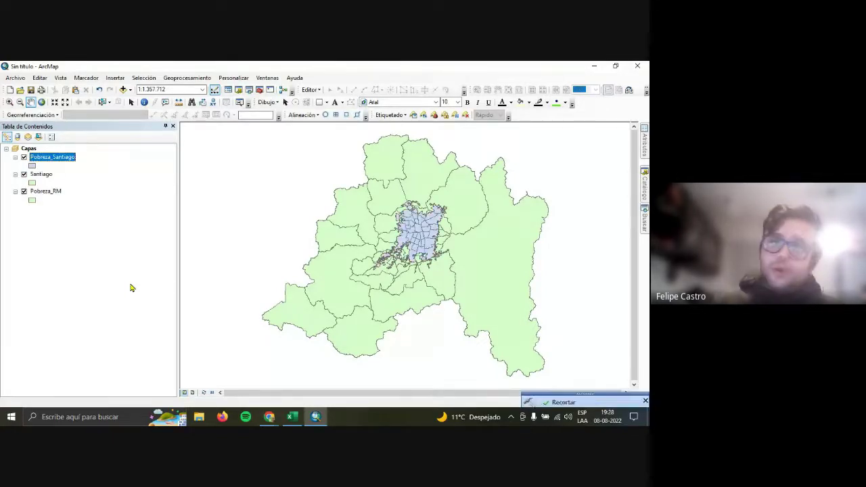
# - Hide the Santiago and Pobreza_RM layers and zoom the map to the extent of the Pobreza_Santiago layer
pyautogui.click(132, 287)
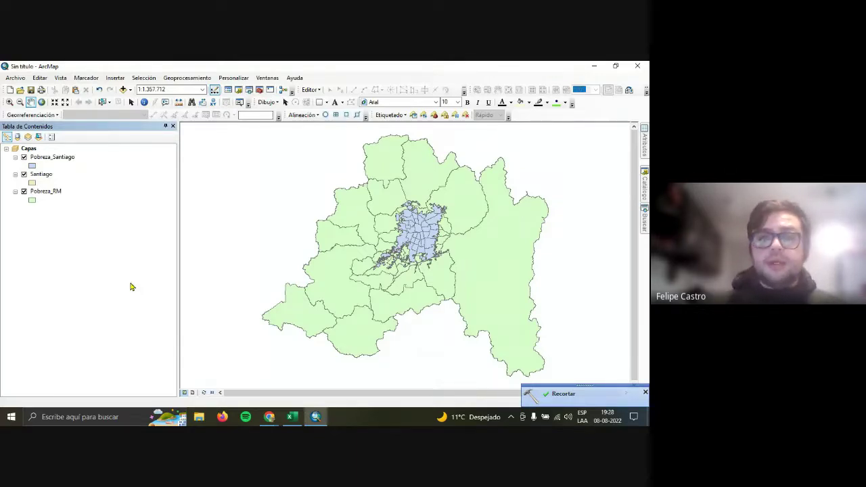
pyautogui.click(24, 174)
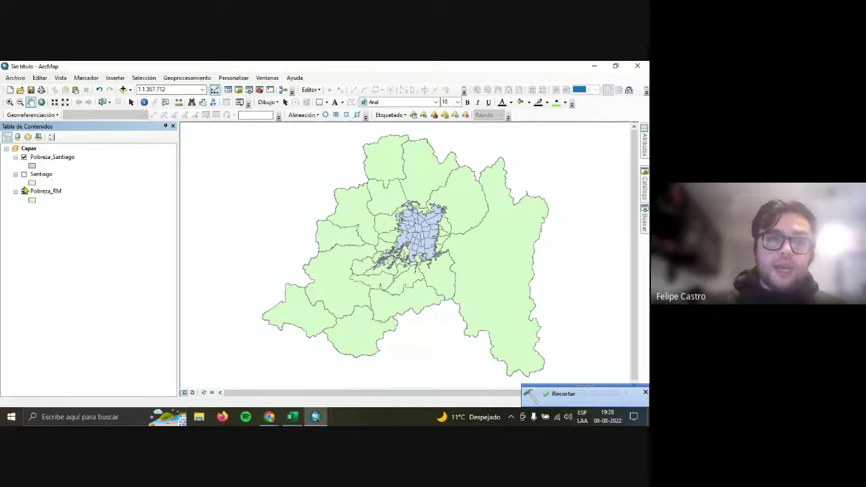
pyautogui.click(23, 192)
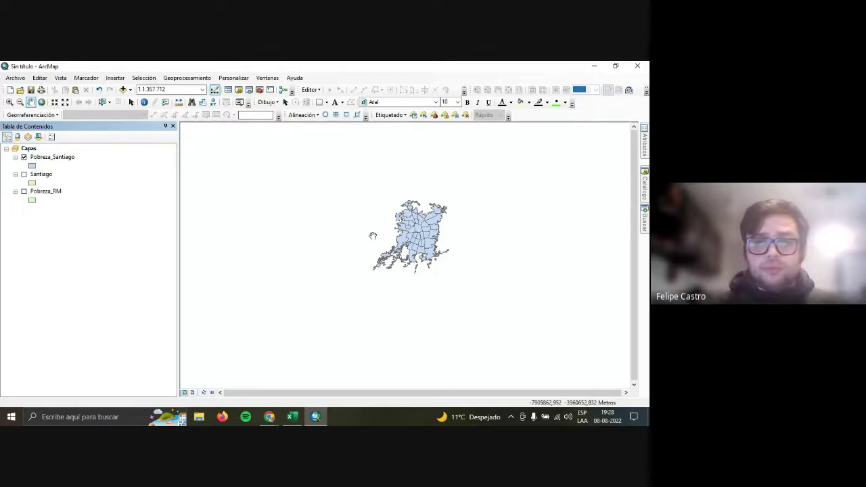
pyautogui.scroll(3, 413, 237)
pyautogui.scroll(-1, 413, 237)
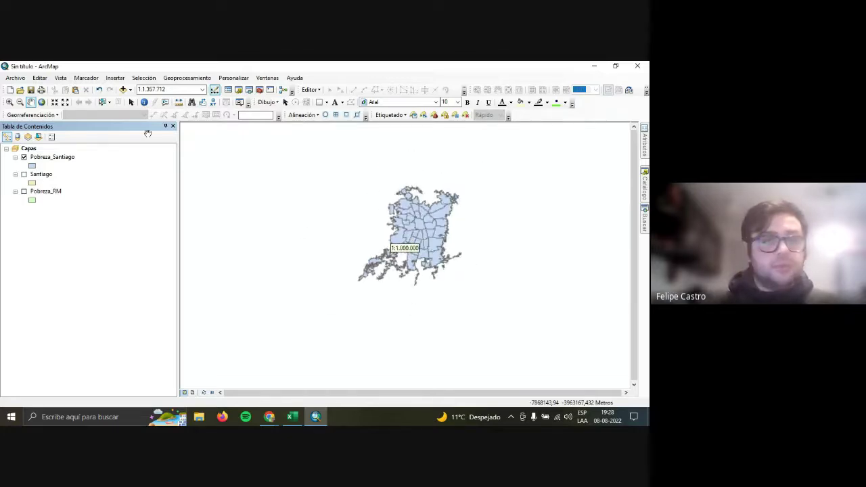
pyautogui.click(9, 101)
pyautogui.moveTo(471, 179); pyautogui.dragTo(350, 296)
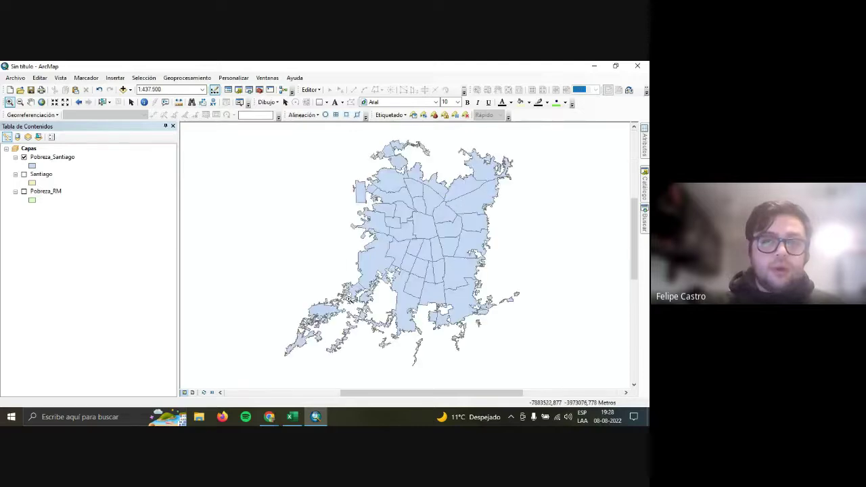
pyautogui.rightClick(57, 159)
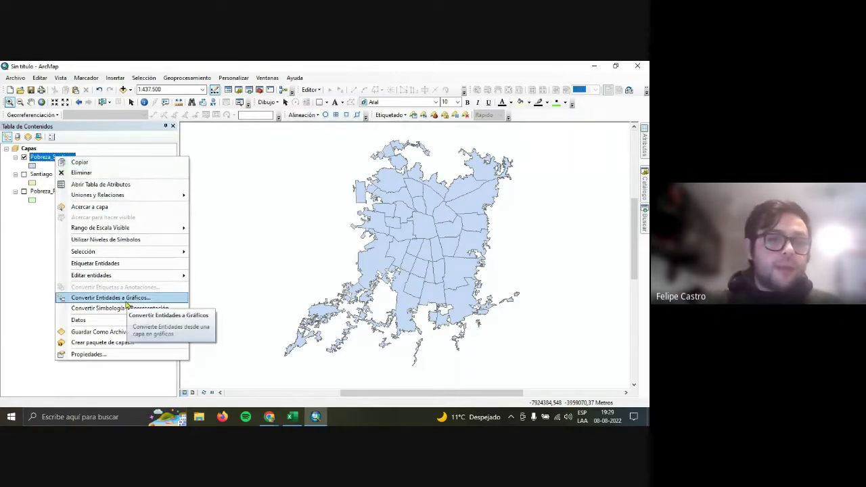
pyautogui.click(114, 208)
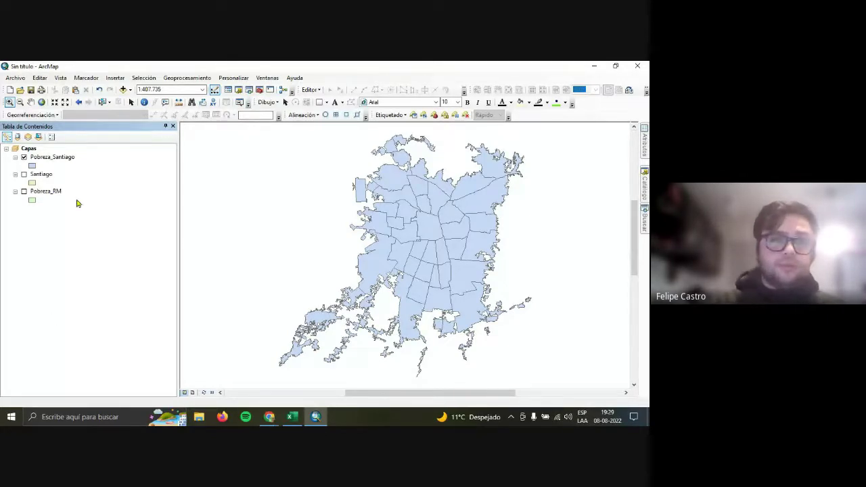
# - Open the Pobreza_Santiago attribute table, review its commune and poverty columns, and close the table
pyautogui.rightClick(59, 159)
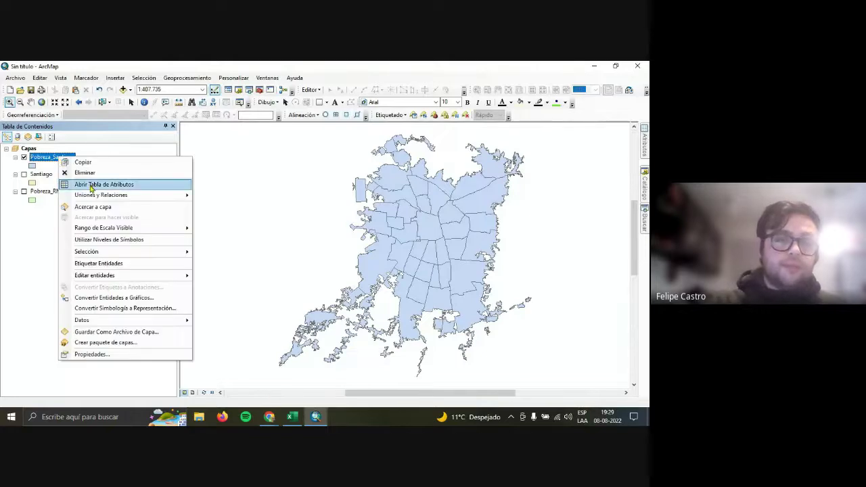
pyautogui.click(91, 184)
pyautogui.moveTo(369, 344); pyautogui.dragTo(541, 360)
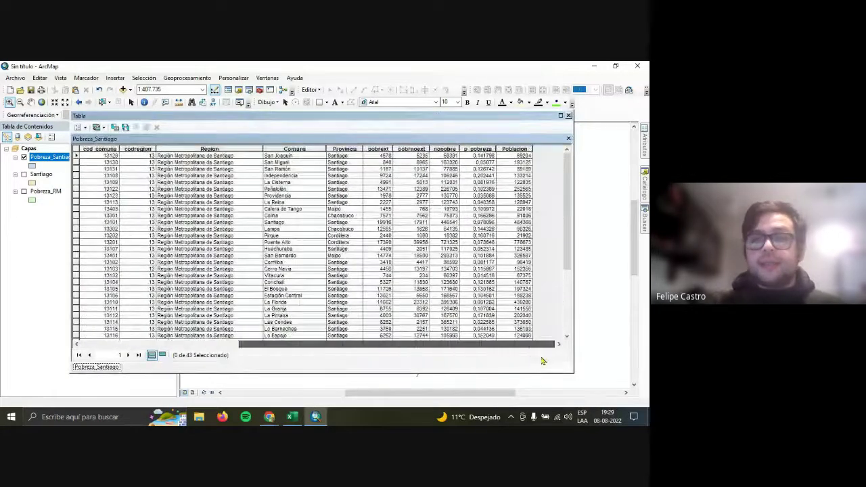
pyautogui.click(568, 115)
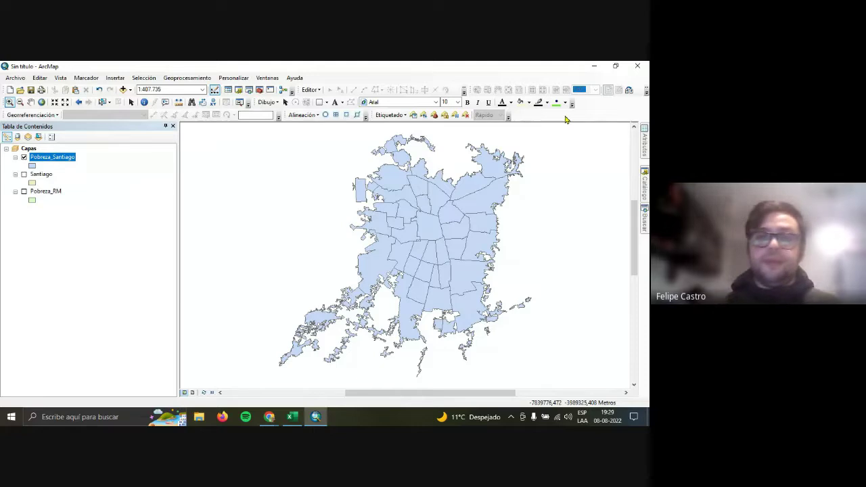
pyautogui.click(51, 244)
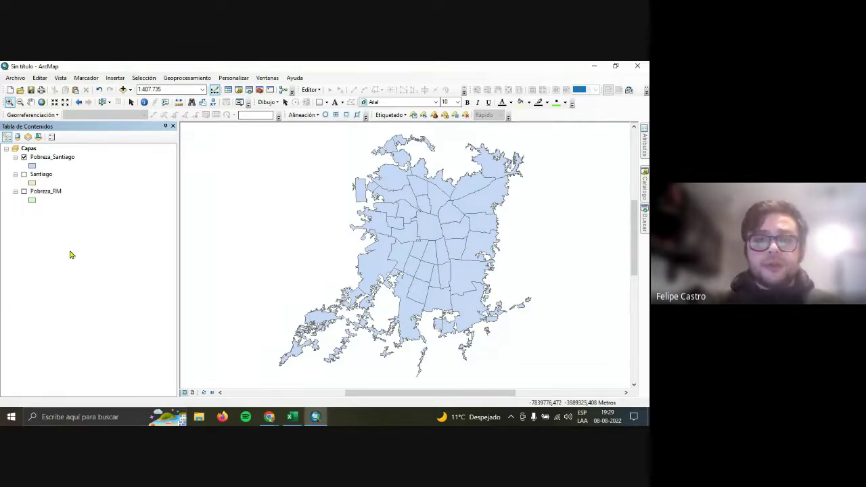
# - Open the Pobreza_Santiago layer properties and switch its symbology to categories with unique values (Valores Únicos)
pyautogui.click(52, 160)
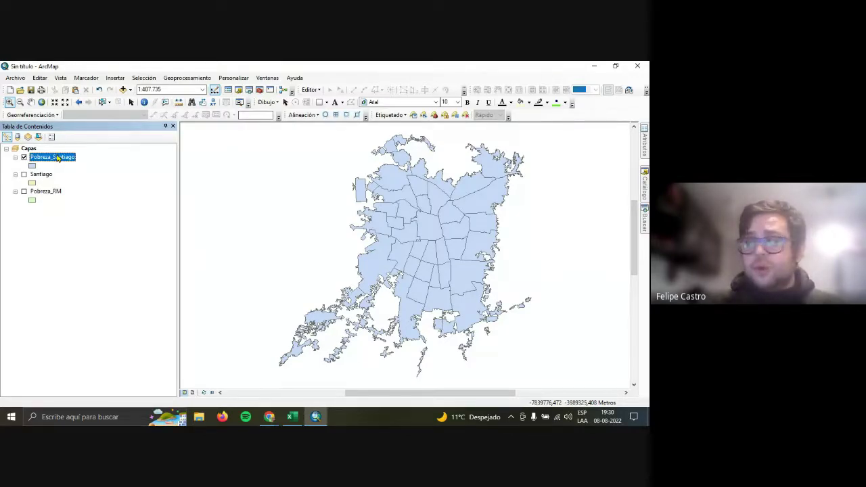
pyautogui.rightClick(61, 156)
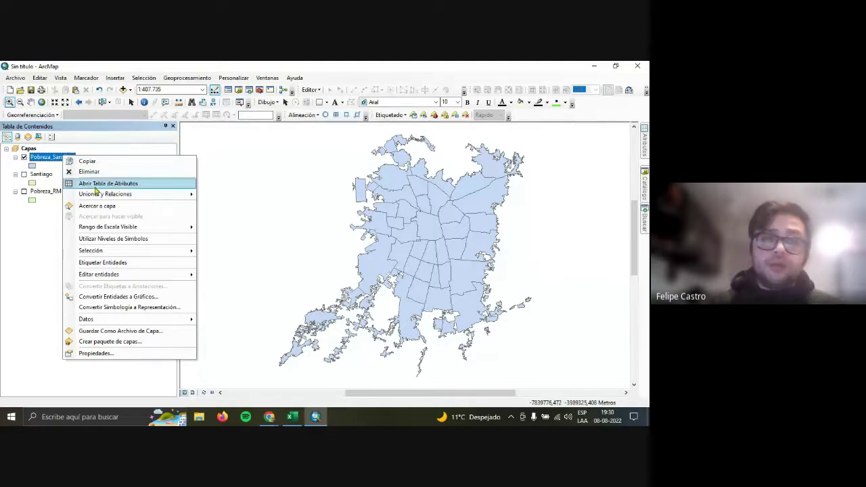
pyautogui.click(142, 353)
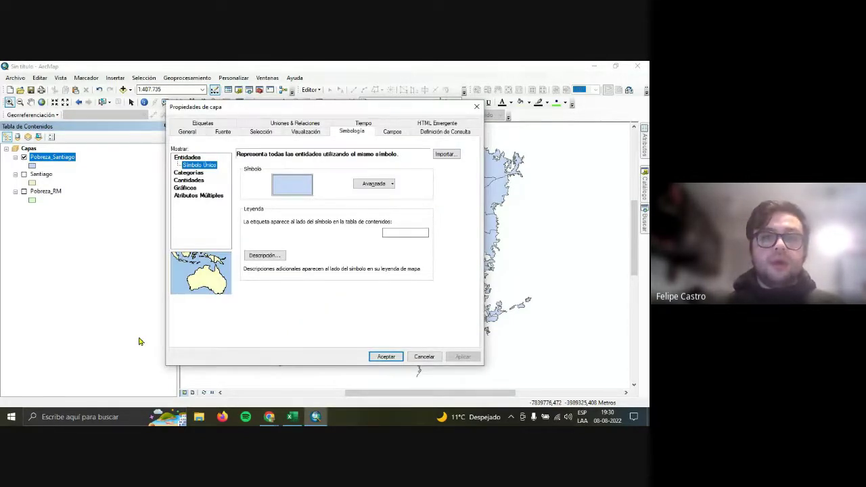
pyautogui.click(352, 137)
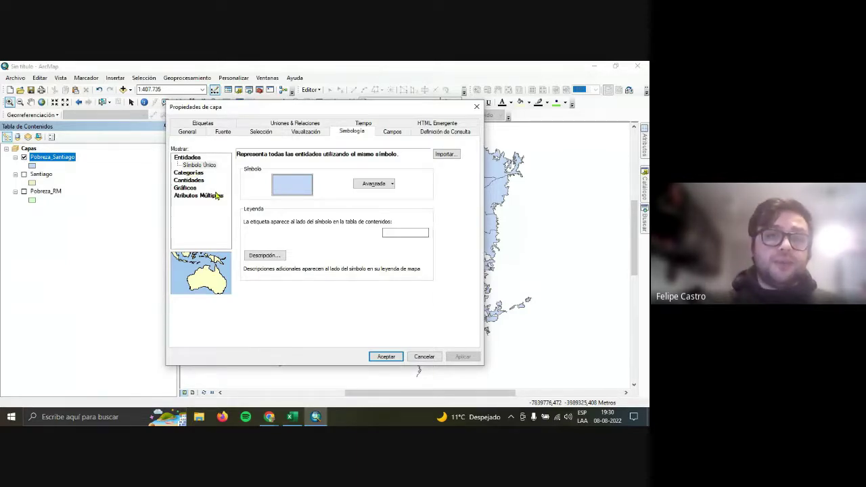
pyautogui.click(200, 174)
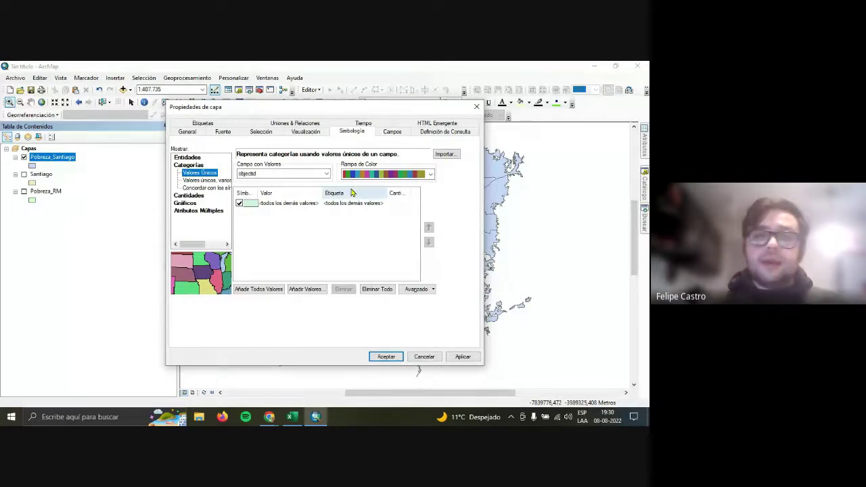
# - Look over the available colour ramps and attribute fields, and set dis_elec as the value field for the unique-value symbology
pyautogui.click(409, 176)
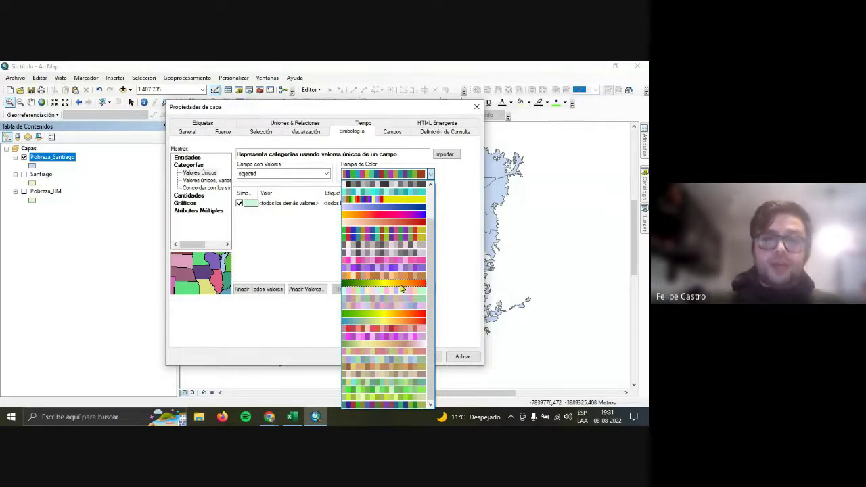
pyautogui.click(341, 111)
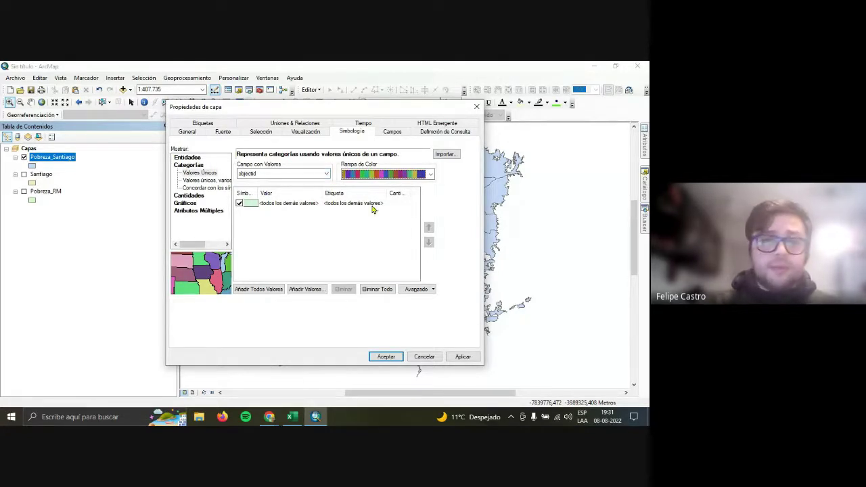
pyautogui.click(327, 173)
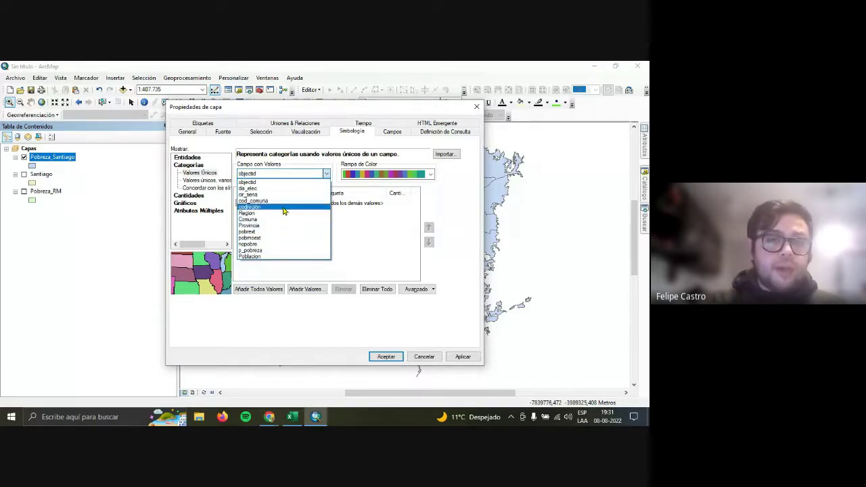
pyautogui.click(274, 176)
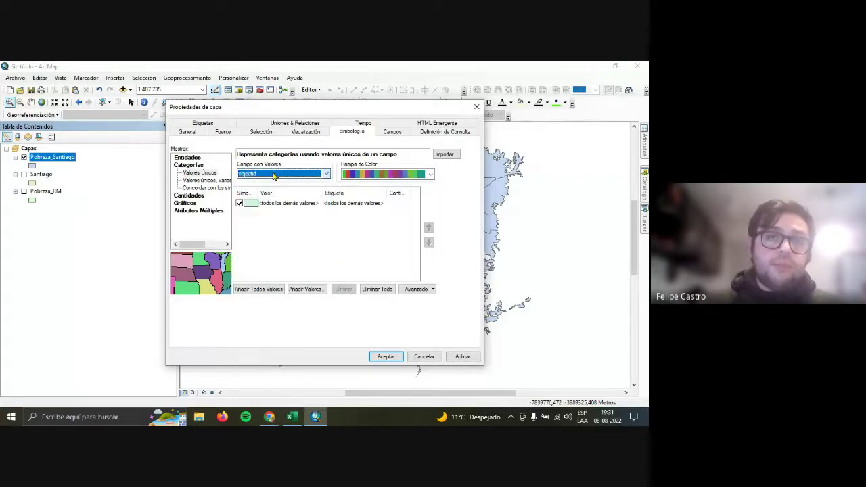
pyautogui.click(274, 175)
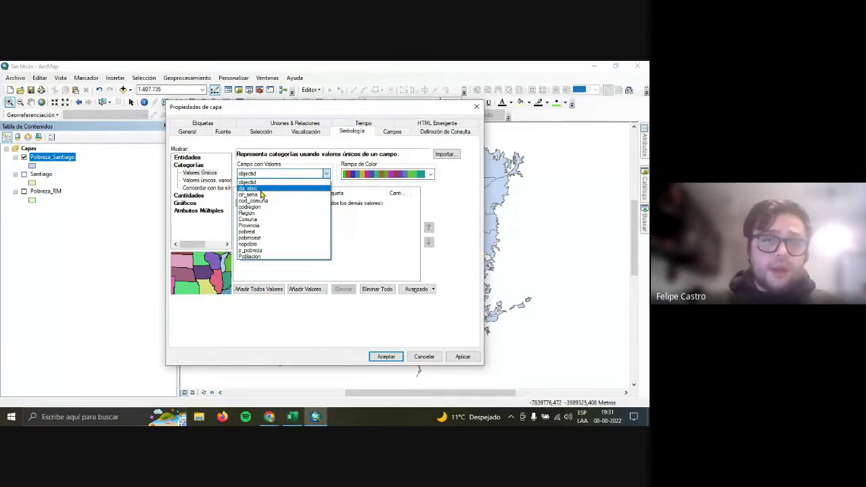
pyautogui.click(259, 190)
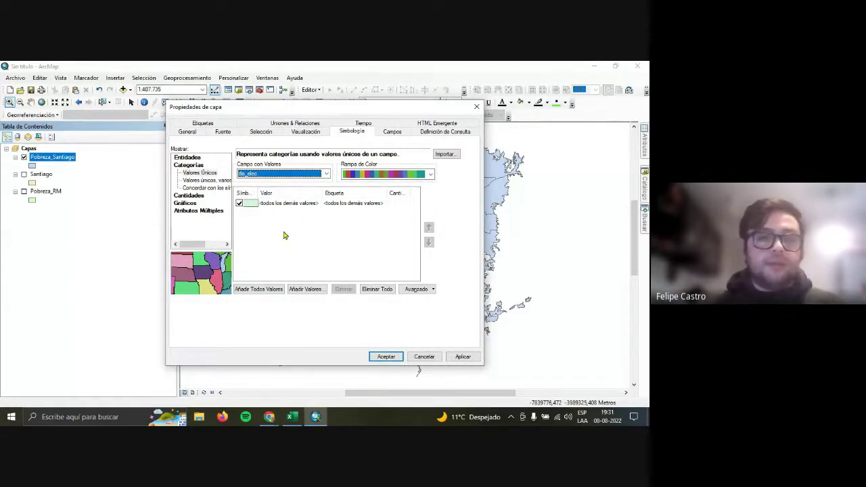
# - Add all dis_elec values as categories, set the outline colour of all symbols to Sin Color, and apply the symbology to the layer
pyautogui.click(270, 293)
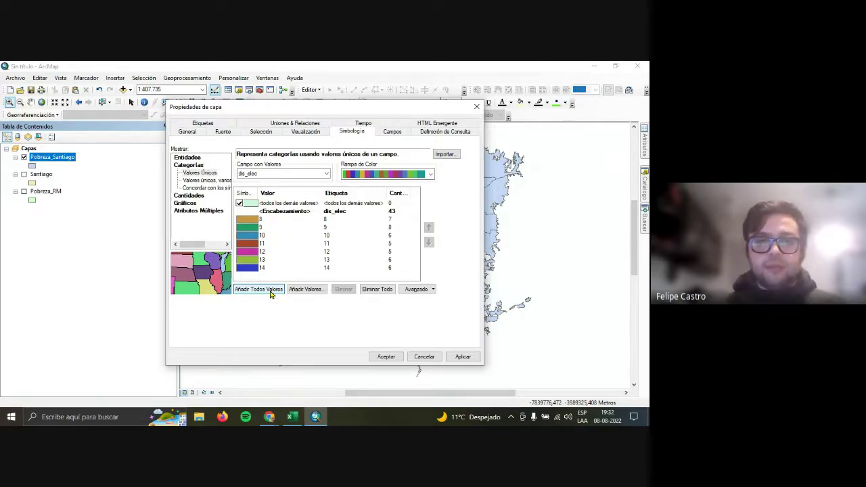
pyautogui.click(271, 291)
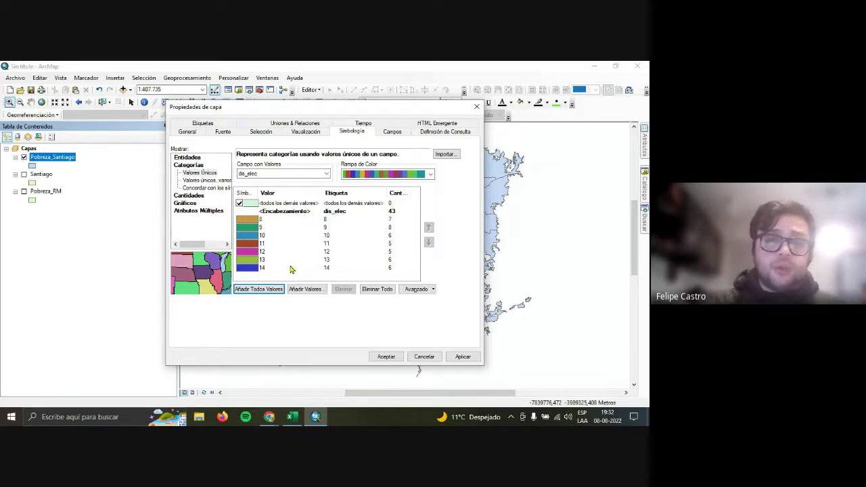
pyautogui.rightClick(297, 267)
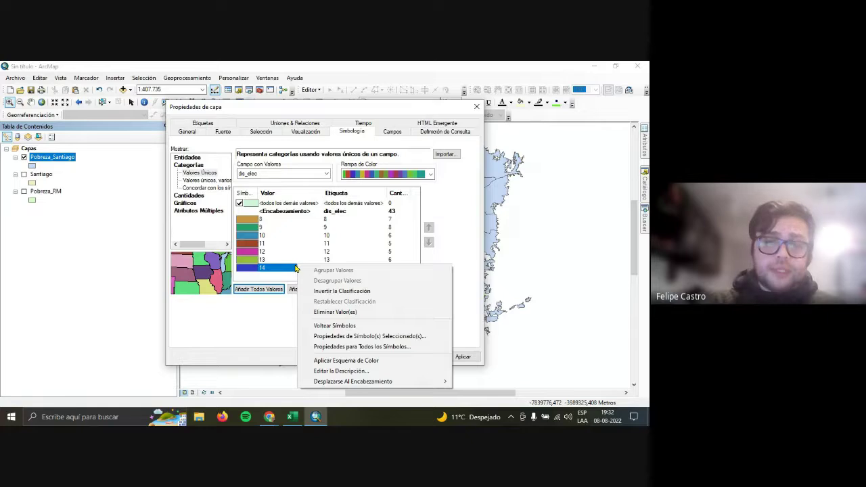
pyautogui.rightClick(293, 252)
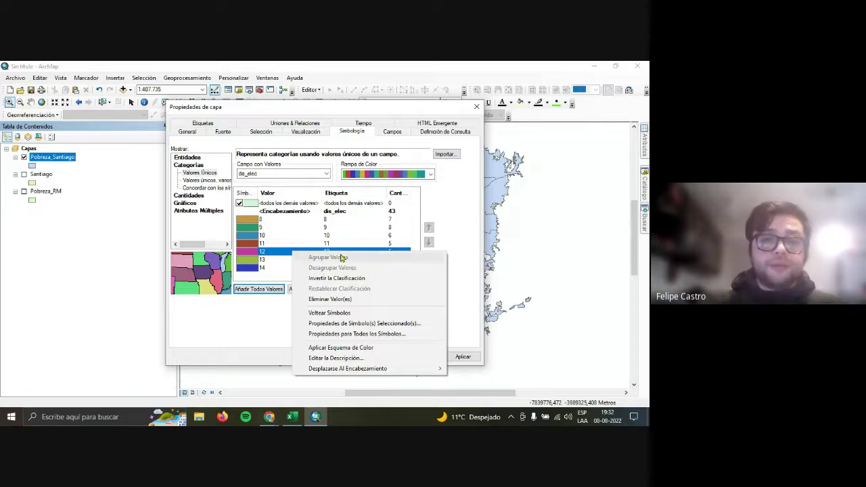
pyautogui.click(416, 339)
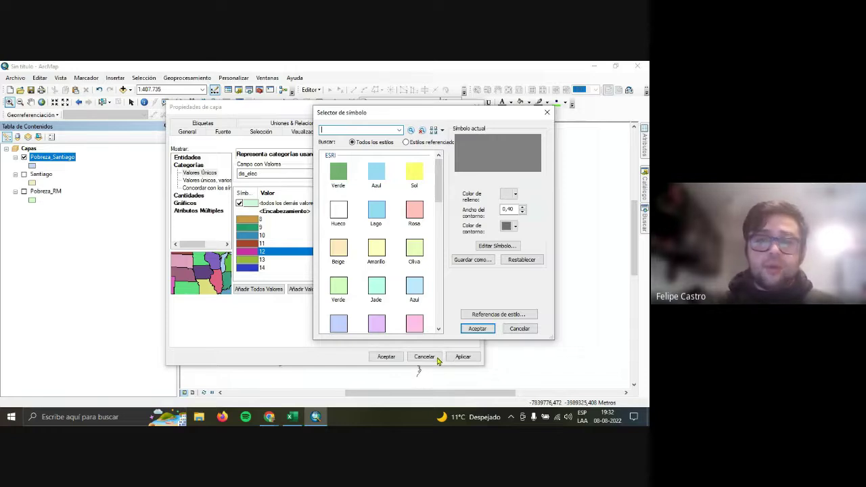
pyautogui.click(507, 231)
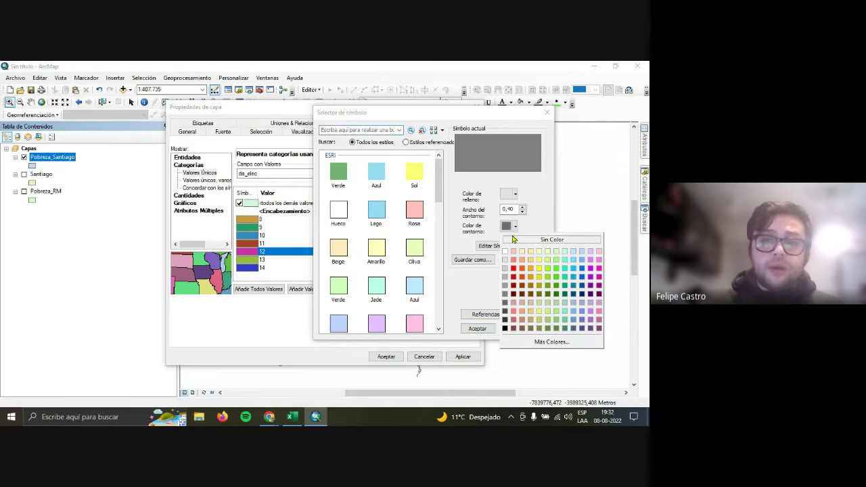
pyautogui.click(517, 241)
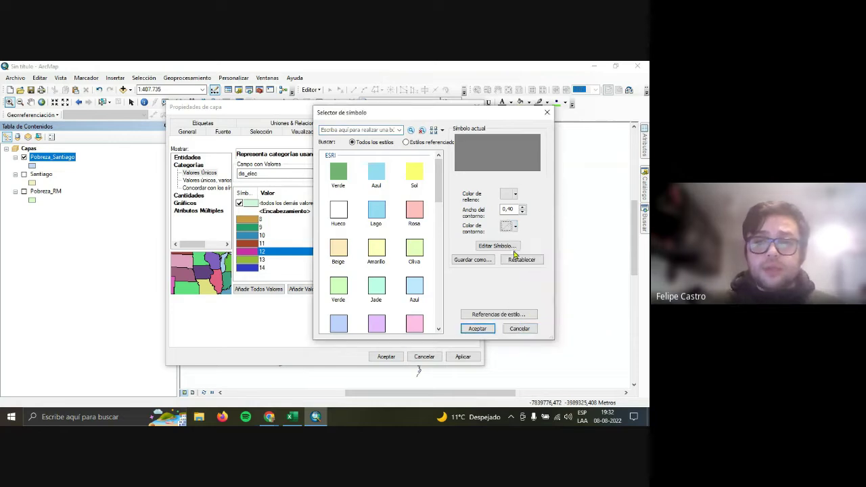
pyautogui.click(475, 329)
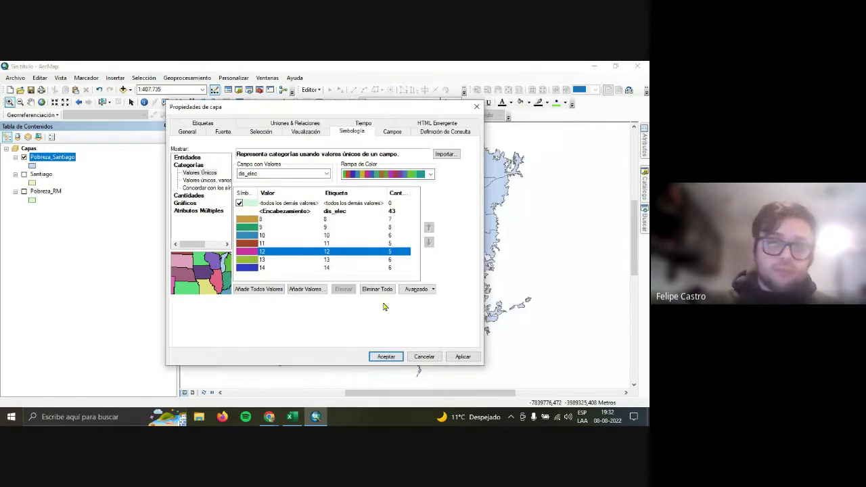
pyautogui.click(386, 357)
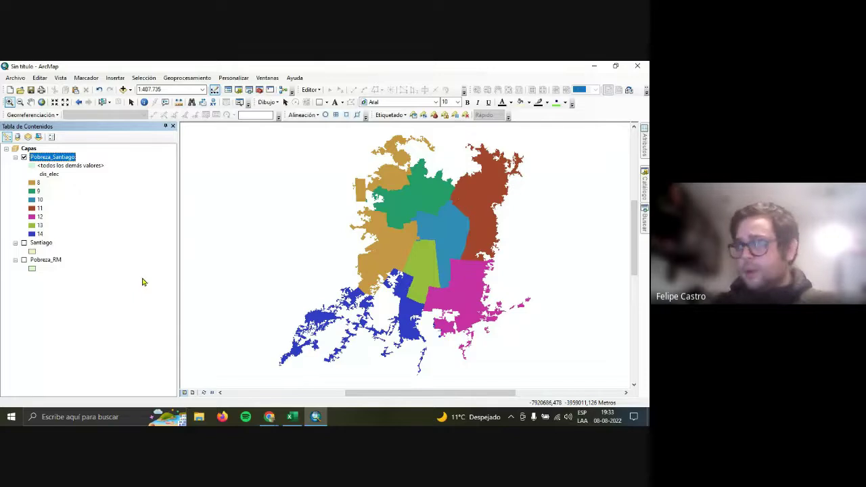
pyautogui.click(68, 324)
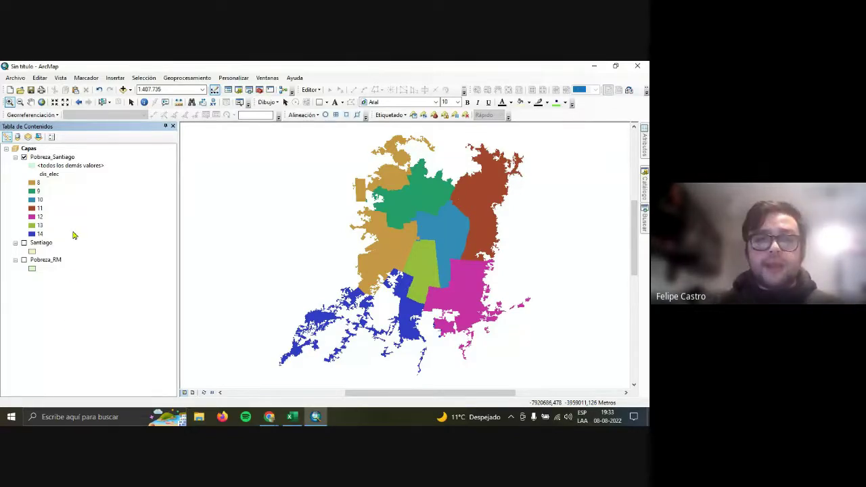
# - Reopen the Pobreza_Santiago layer properties and switch its symbology to graduated colours (Colores graduados) with p_pobreza as the value field
pyautogui.doubleClick(68, 158)
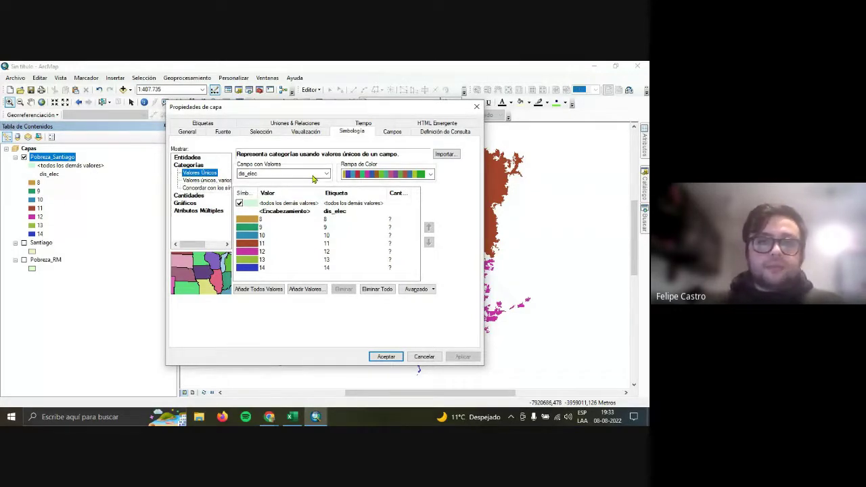
pyautogui.click(200, 197)
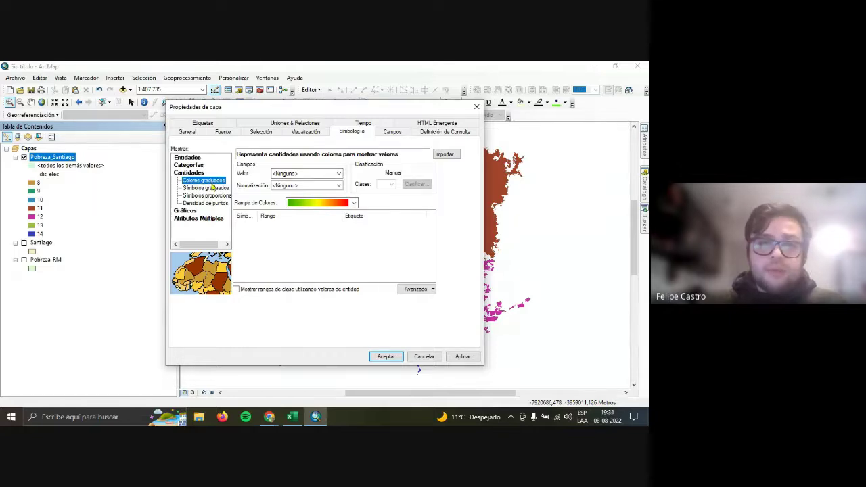
pyautogui.click(190, 165)
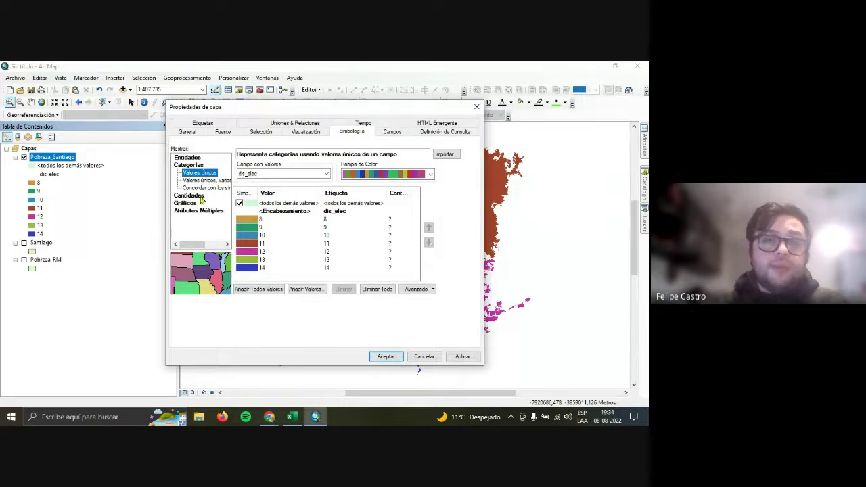
pyautogui.click(196, 195)
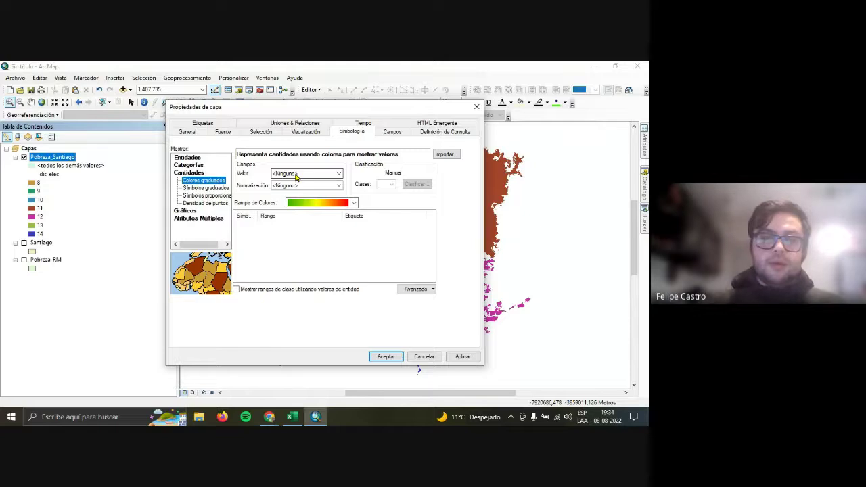
pyautogui.click(296, 176)
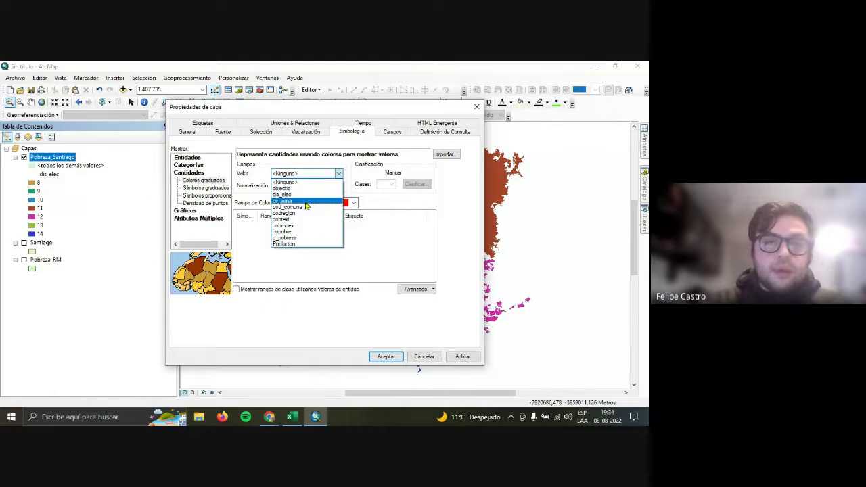
pyautogui.click(310, 239)
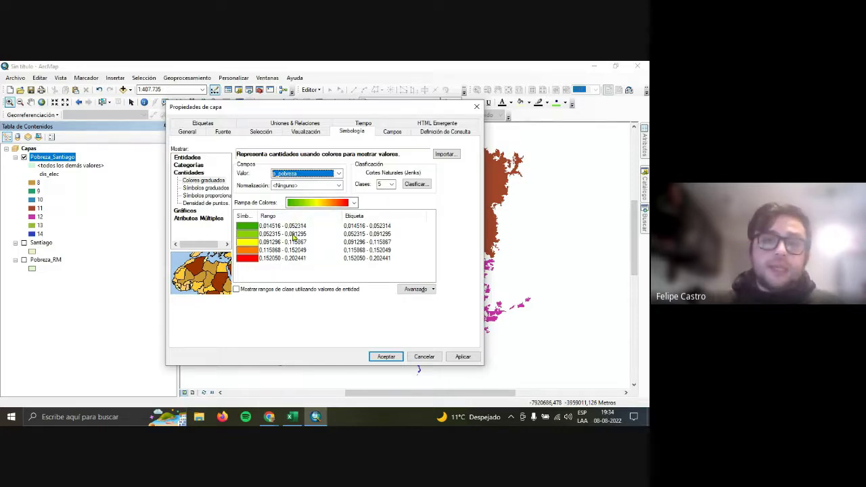
# - Set the number of p_pobreza classes to 4 and review the available classification methods in the classification settings
pyautogui.click(391, 185)
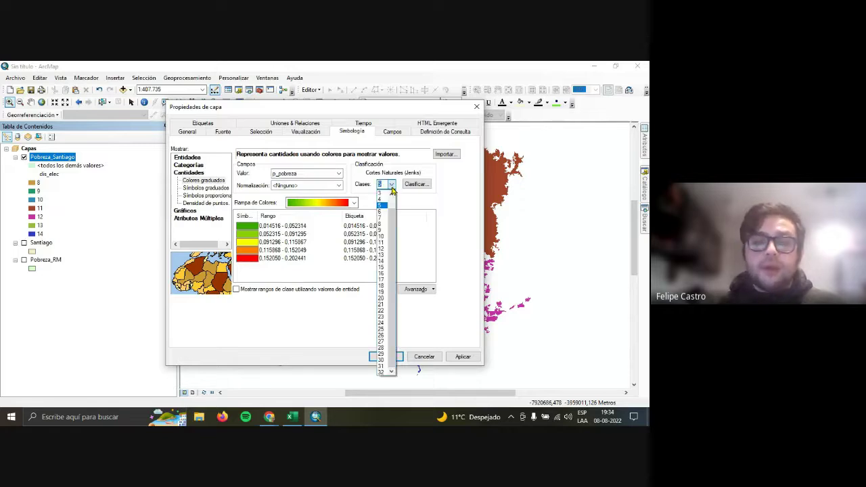
pyautogui.click(383, 199)
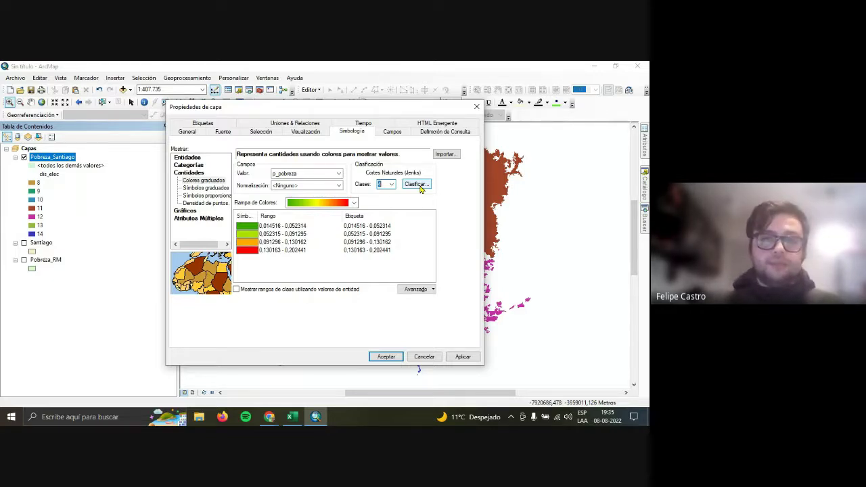
pyautogui.click(418, 185)
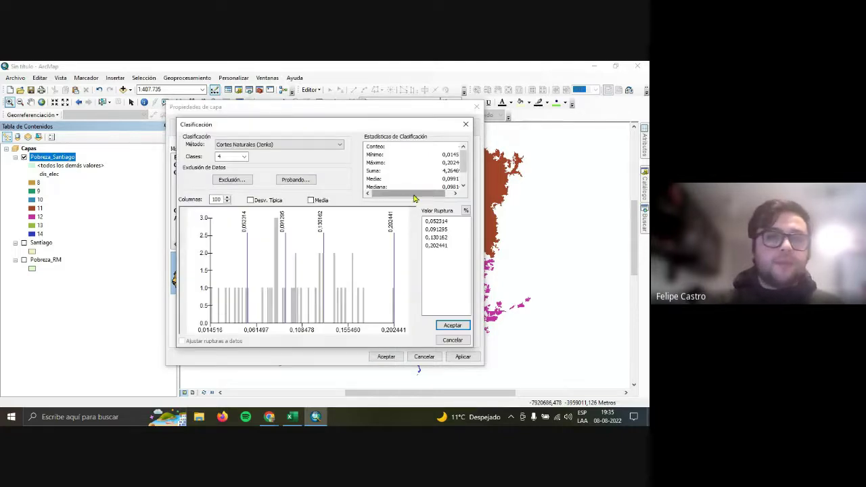
pyautogui.click(268, 145)
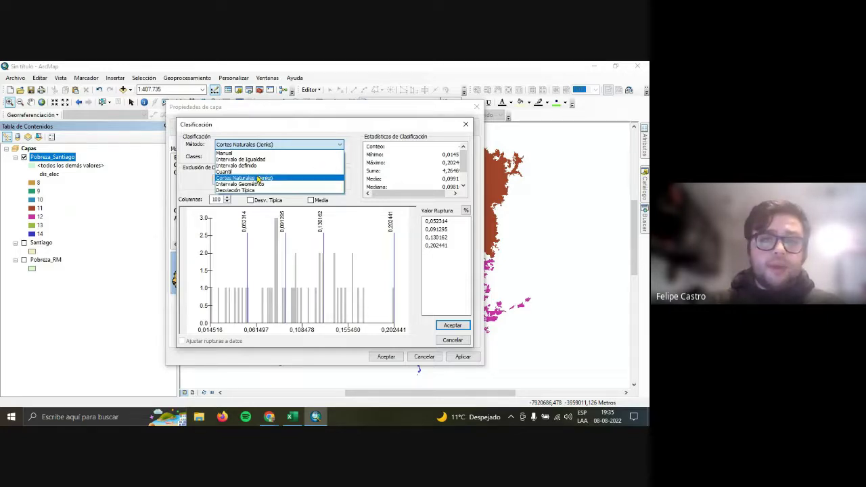
pyautogui.click(389, 207)
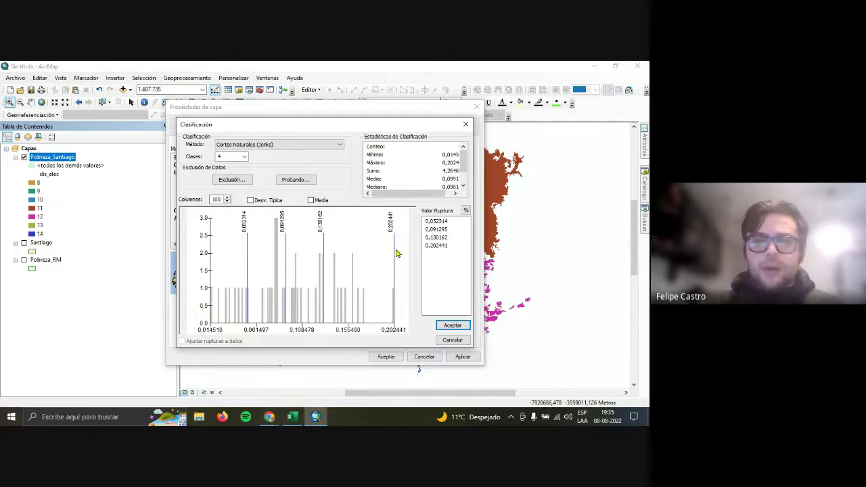
# - Set the first class break value to 0,05
pyautogui.click(437, 222)
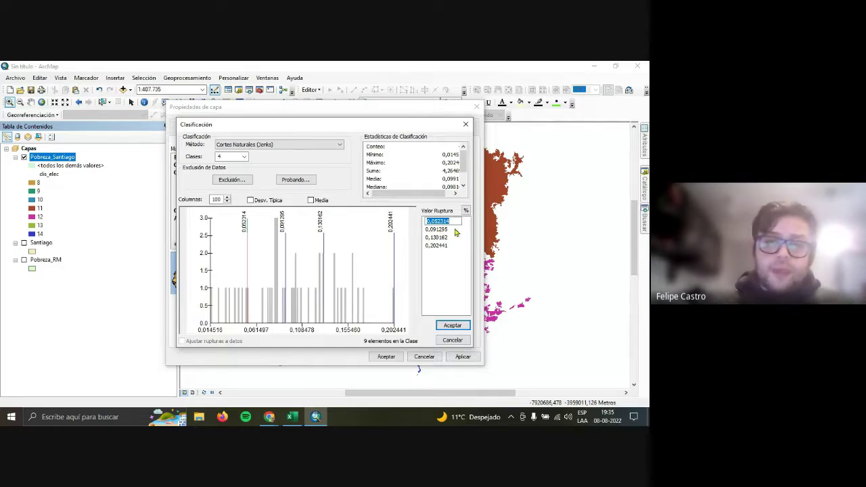
pyautogui.click(452, 268)
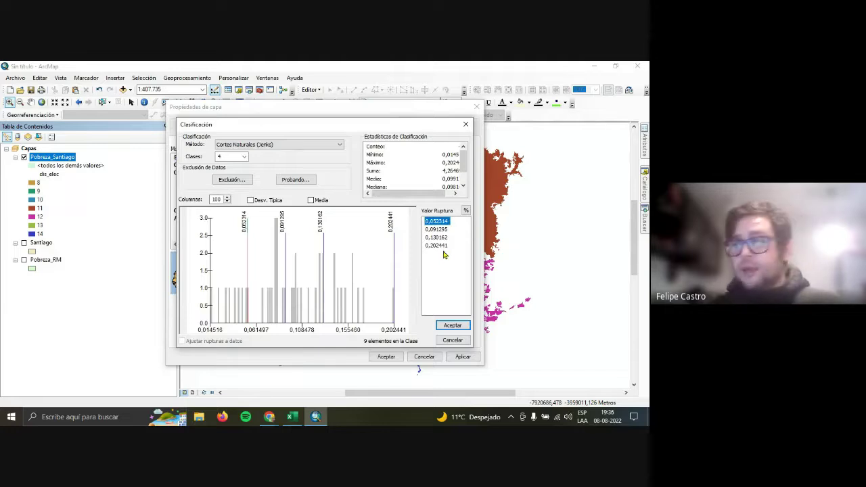
pyautogui.click(450, 256)
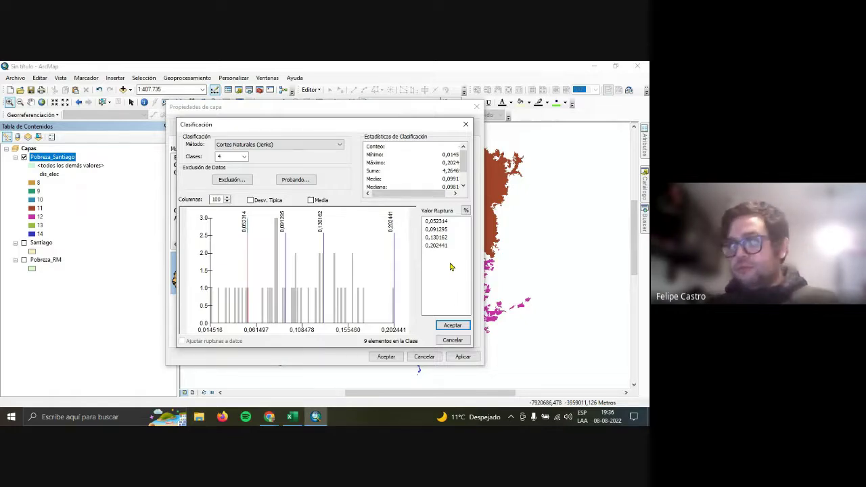
pyautogui.click(442, 222)
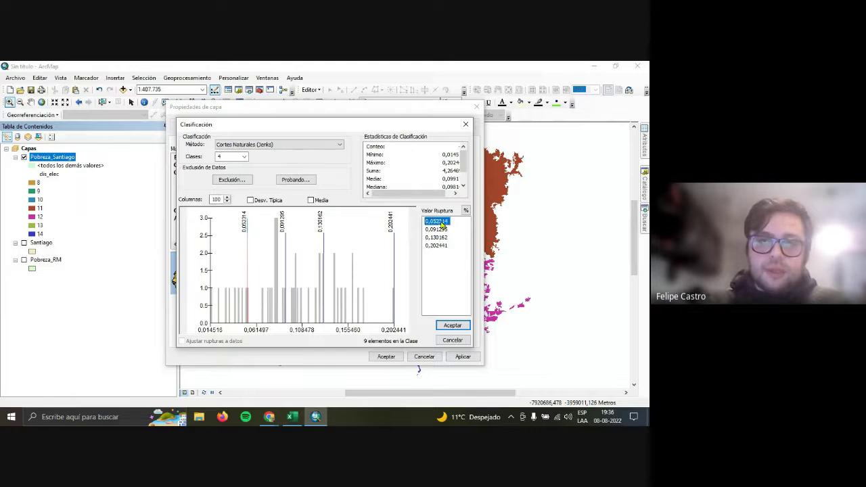
pyautogui.click(452, 223)
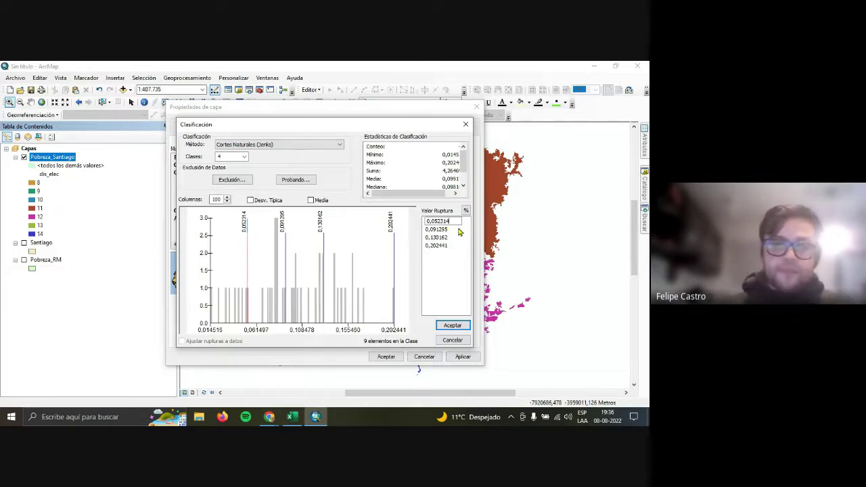
pyautogui.press('BackSpace')
pyautogui.press('BackSpace')
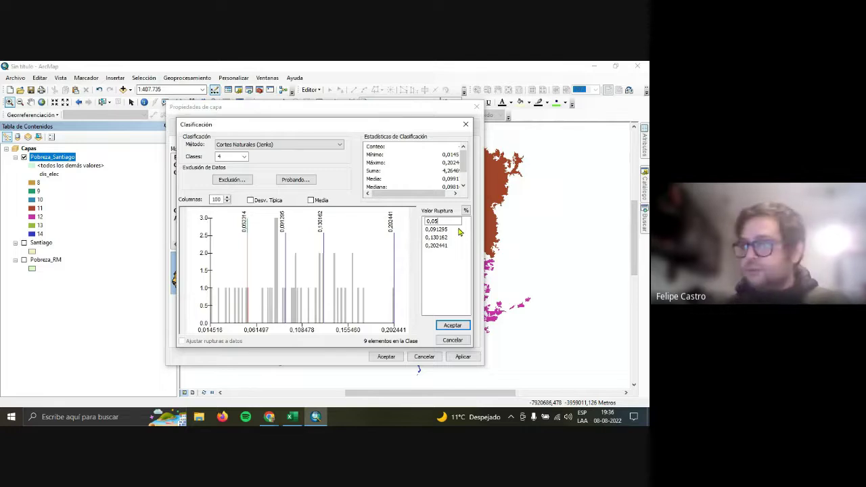
# - Set the second class break value to 0,1
pyautogui.click(459, 230)
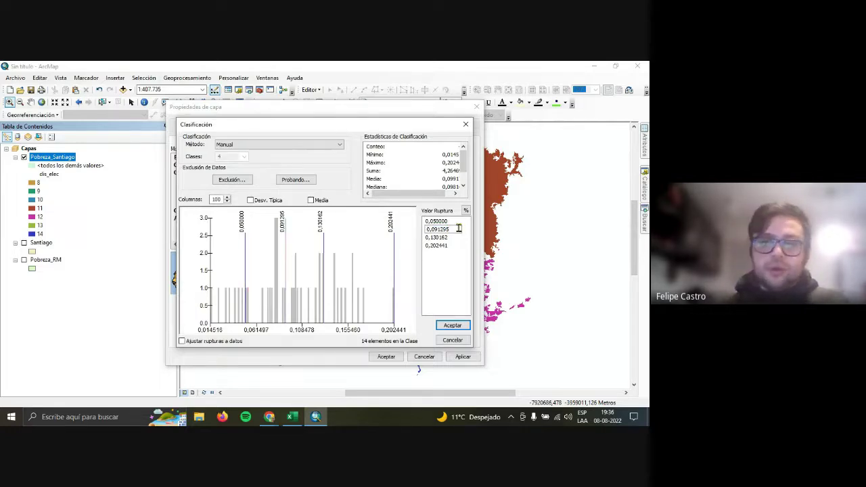
pyautogui.press('BackSpace')
pyautogui.press('BackSpace')
pyautogui.press('BackSpace')
pyautogui.press('BackSpace')
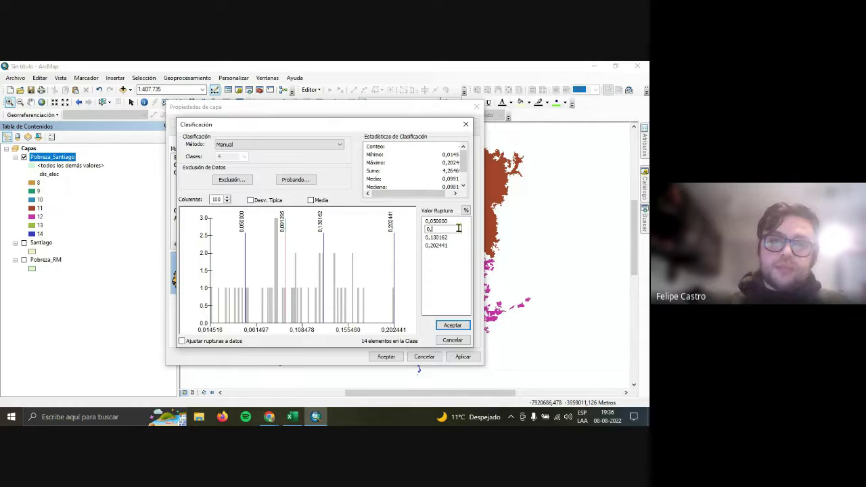
pyautogui.write('1')
pyautogui.press('Return')
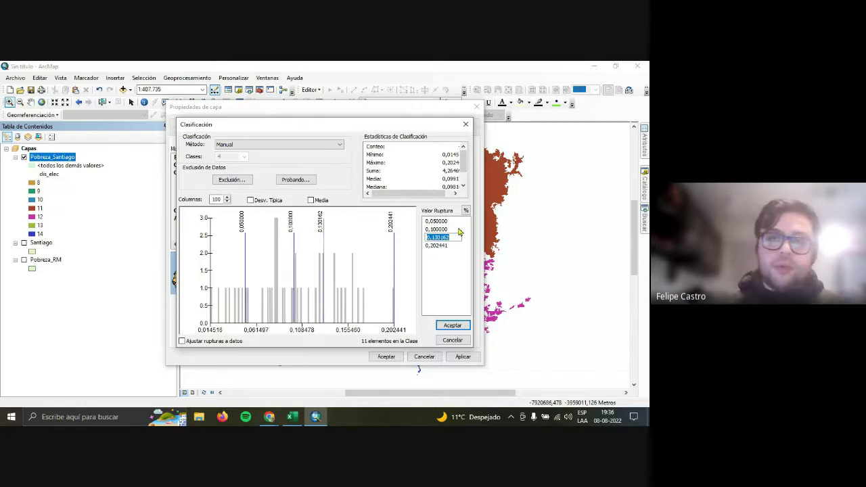
# - Set the third class break value to 0,15 and accept the manual classification
pyautogui.press('End')
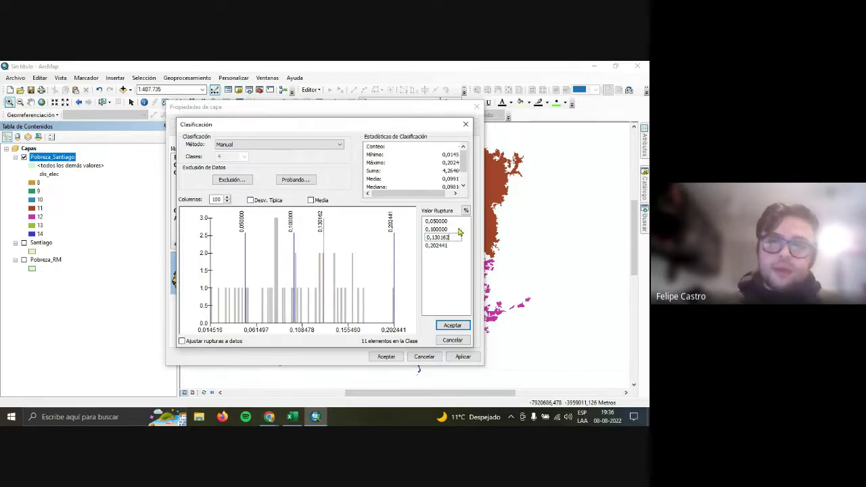
pyautogui.press('BackSpace')
pyautogui.press('BackSpace')
pyautogui.press('BackSpace')
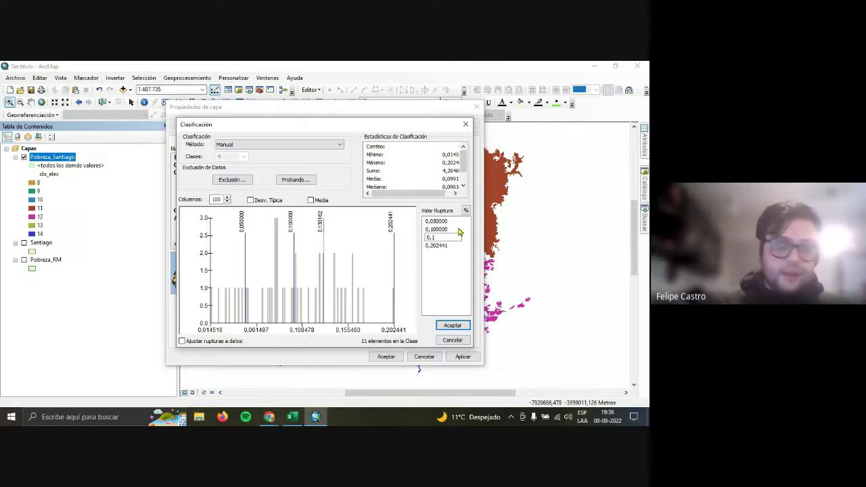
pyautogui.write('5')
pyautogui.press('Return')
pyautogui.click(454, 284)
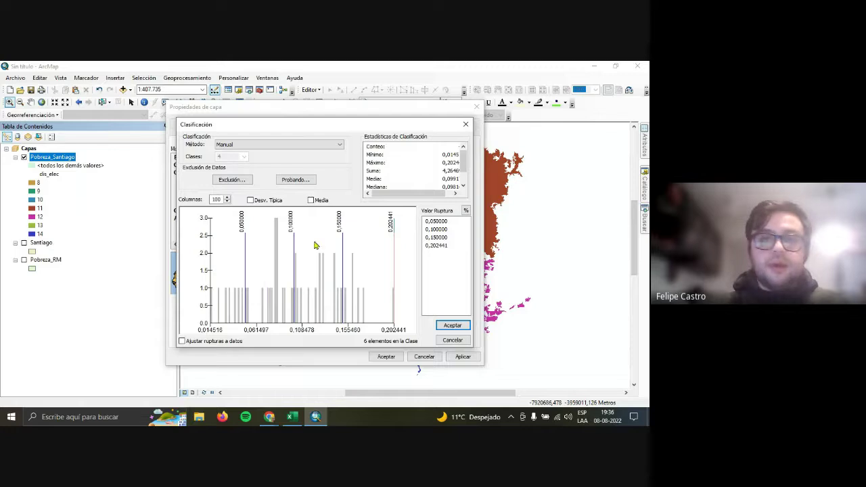
pyautogui.click(451, 326)
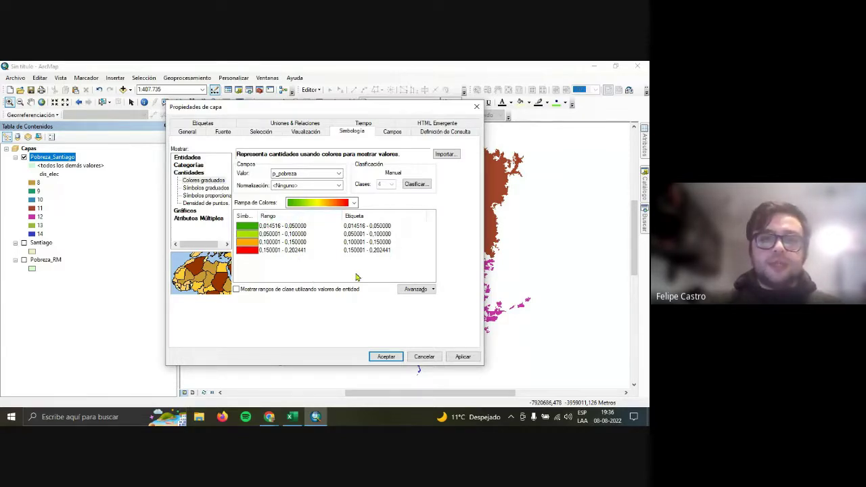
# - Browse the available colour ramps and apply the light beige to dark red ramp to the four p_pobreza classes
pyautogui.click(354, 204)
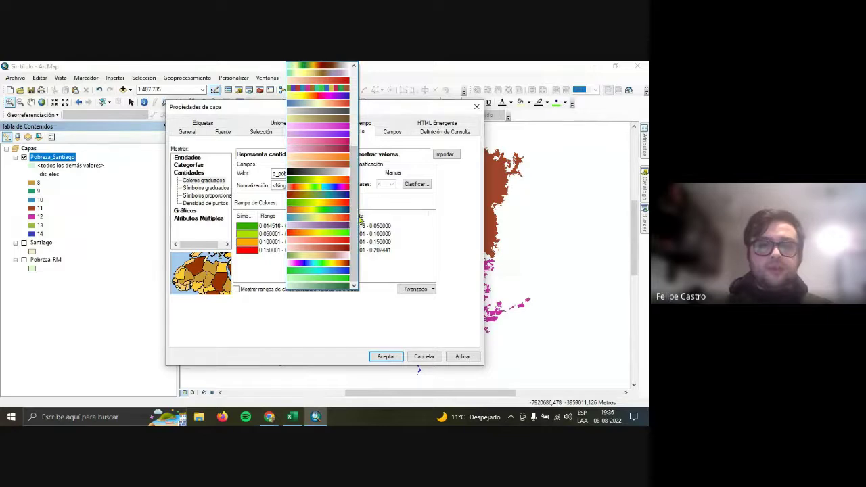
pyautogui.scroll(5, 331, 149)
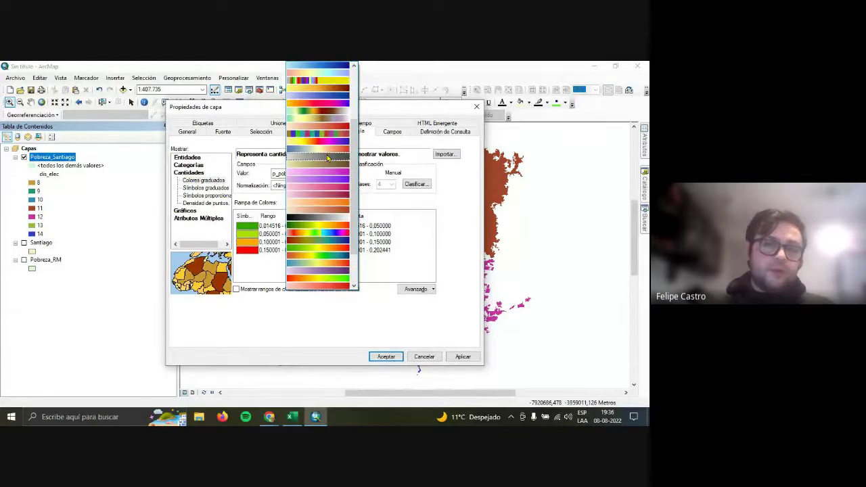
pyautogui.scroll(3, 335, 185)
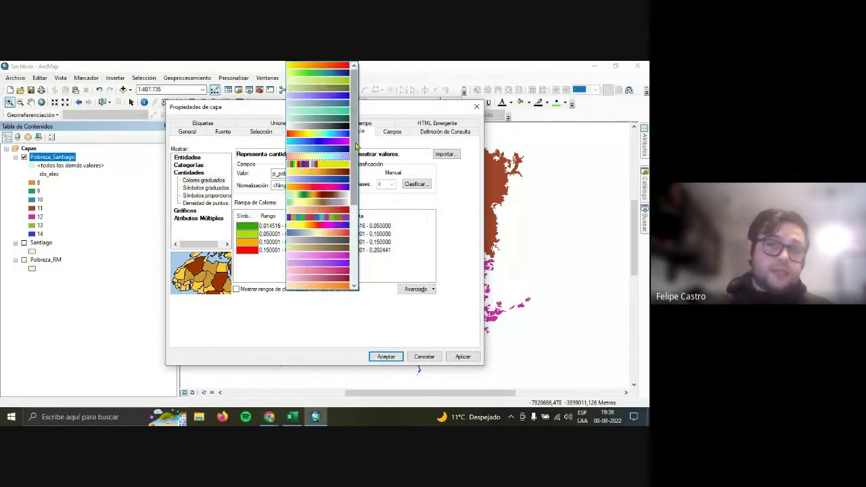
pyautogui.scroll(-5, 334, 185)
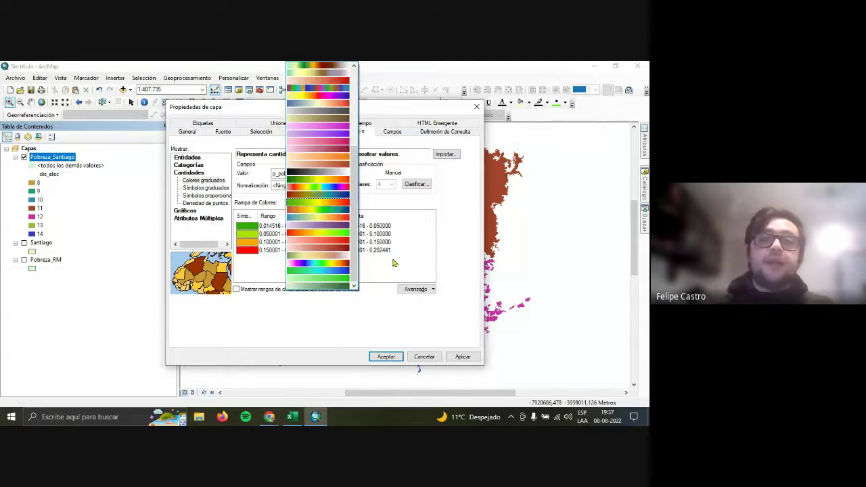
pyautogui.click(401, 274)
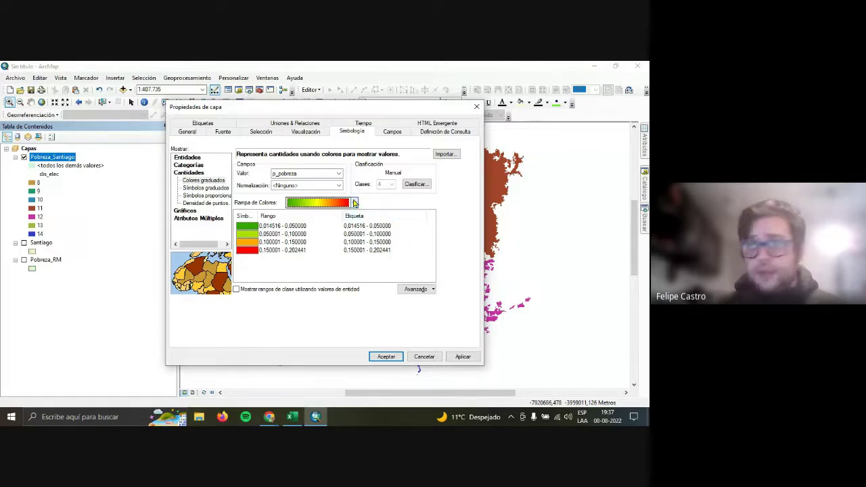
pyautogui.click(354, 203)
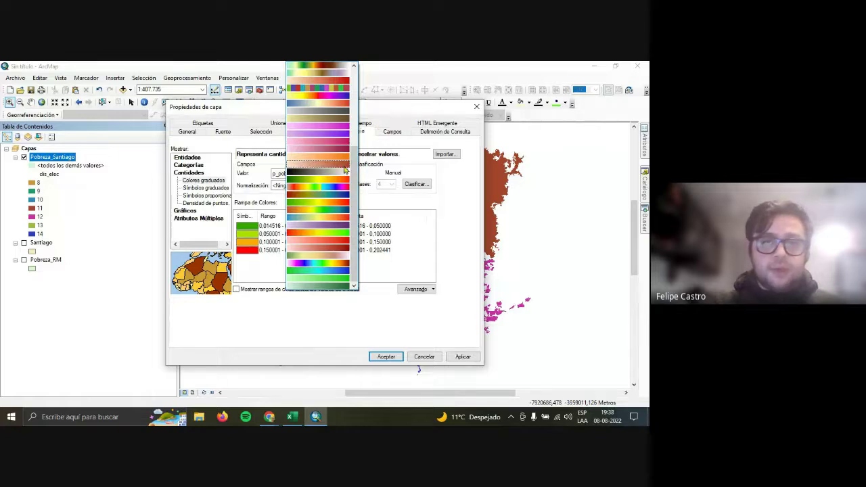
pyautogui.moveTo(355, 252); pyautogui.dragTo(359, 134)
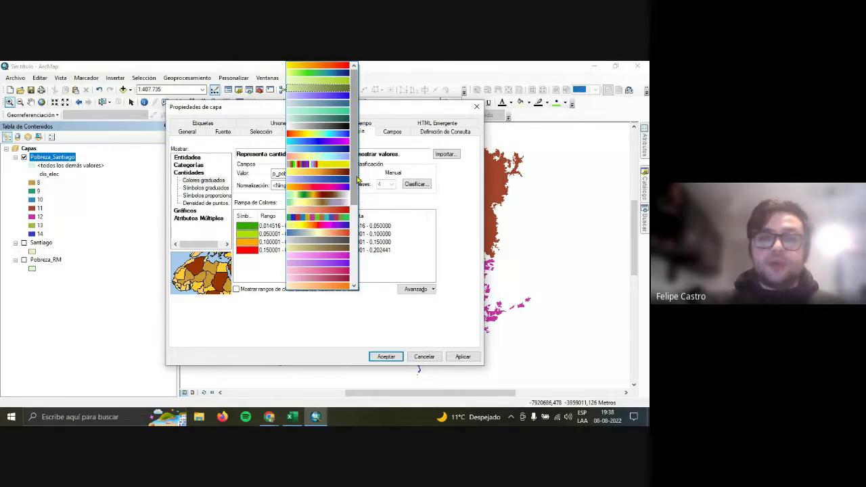
pyautogui.scroll(-3, 354, 173)
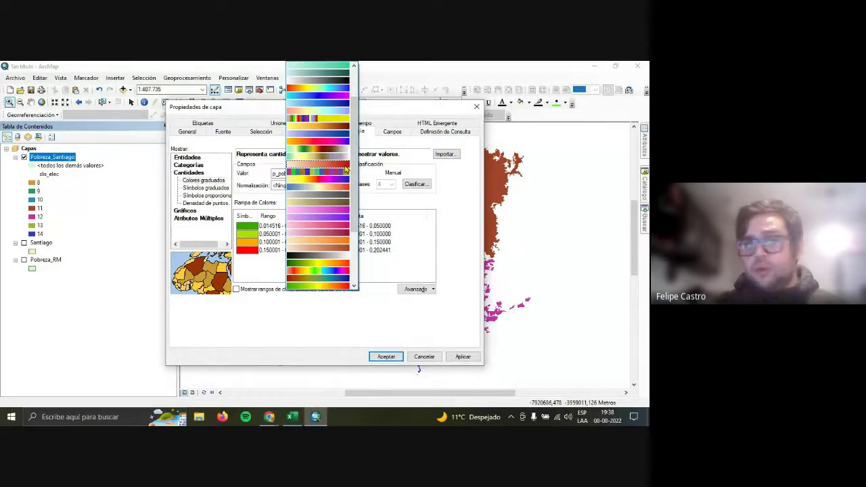
pyautogui.click(345, 167)
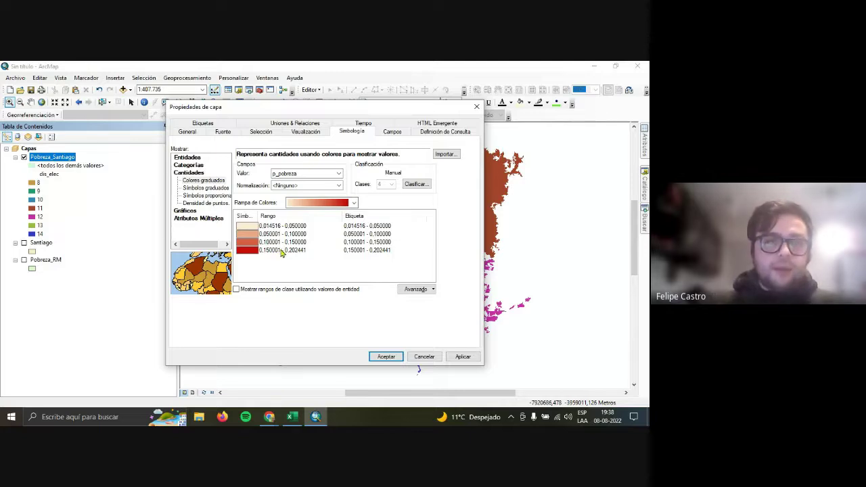
# - Set the outline of all four p_pobreza class symbols to no colour and apply the graduated symbology to Pobreza_Santiago
pyautogui.rightClick(268, 251)
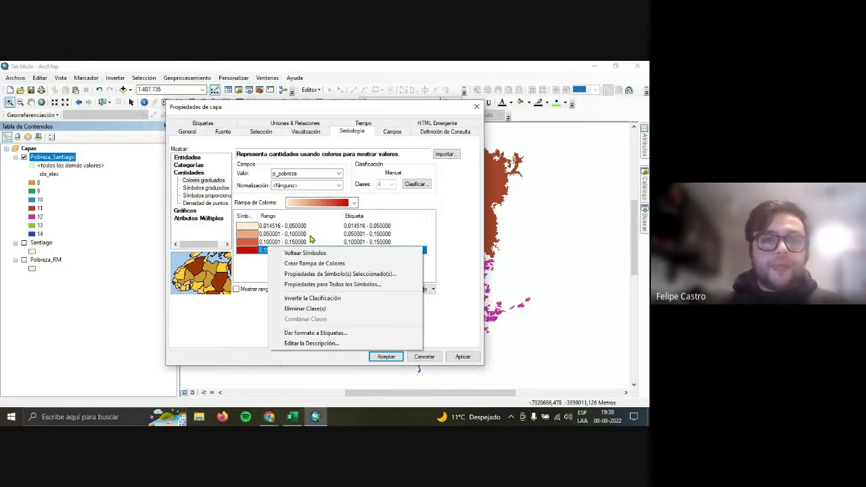
pyautogui.click(349, 285)
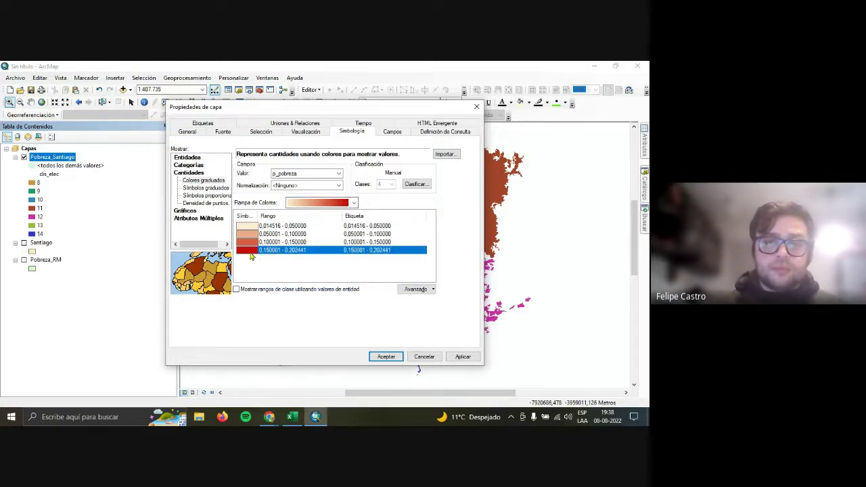
pyautogui.rightClick(253, 247)
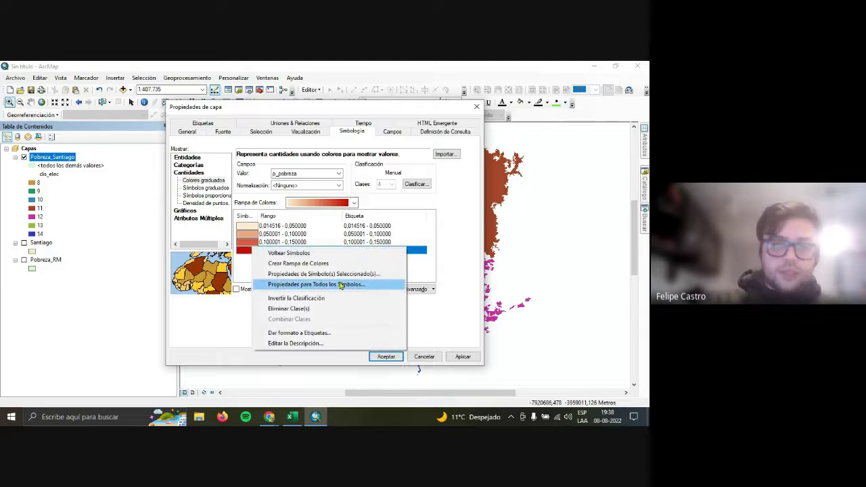
pyautogui.click(340, 284)
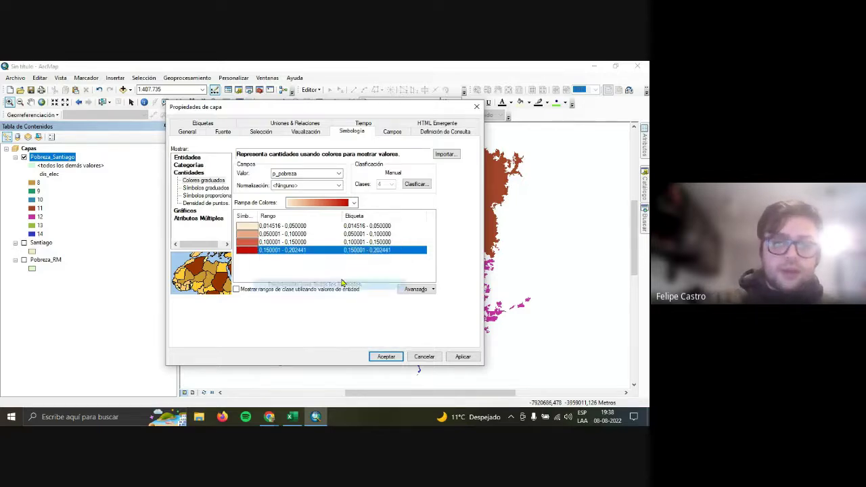
pyautogui.click(304, 228)
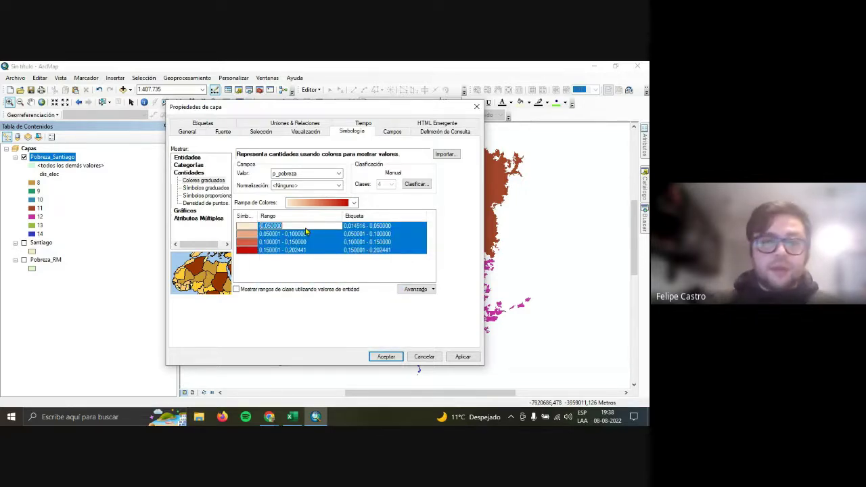
pyautogui.rightClick(365, 232)
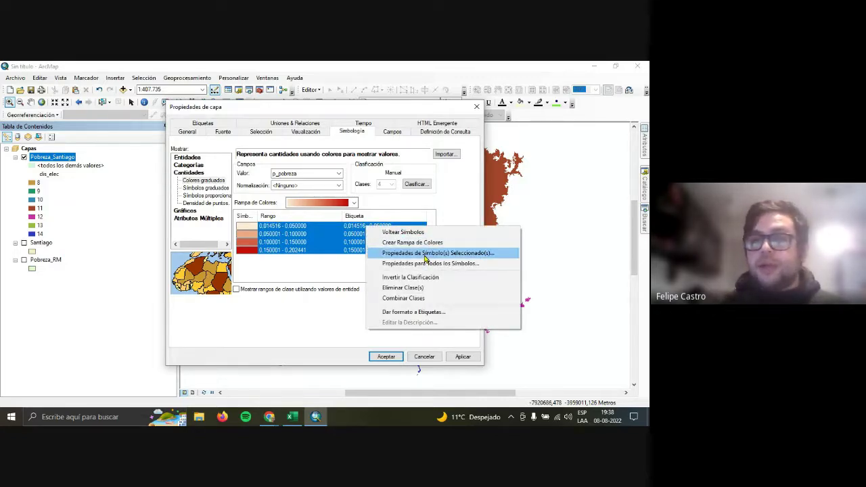
pyautogui.click(426, 256)
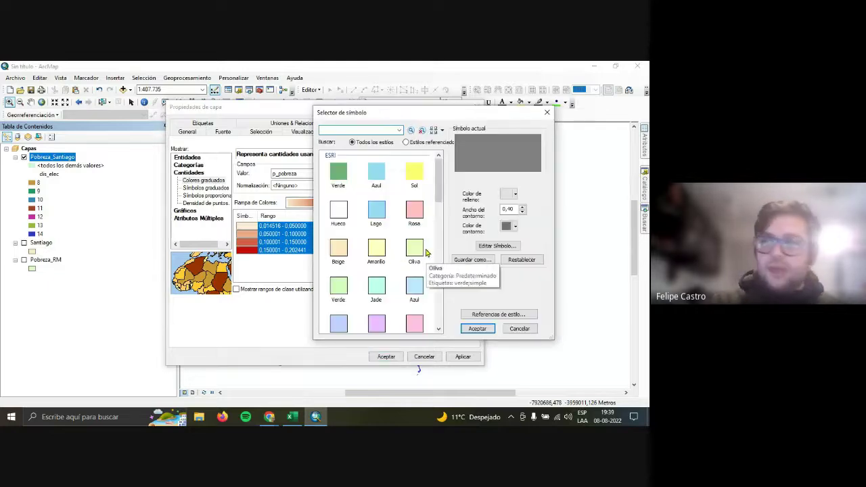
pyautogui.click(505, 228)
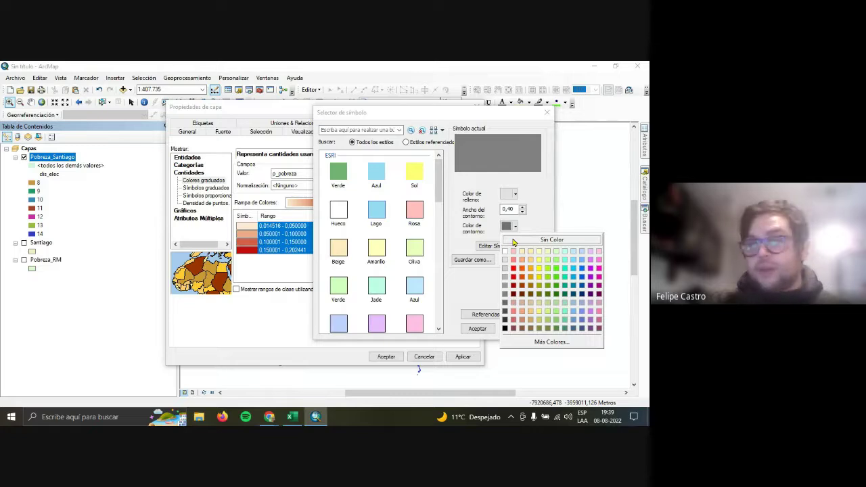
pyautogui.click(516, 241)
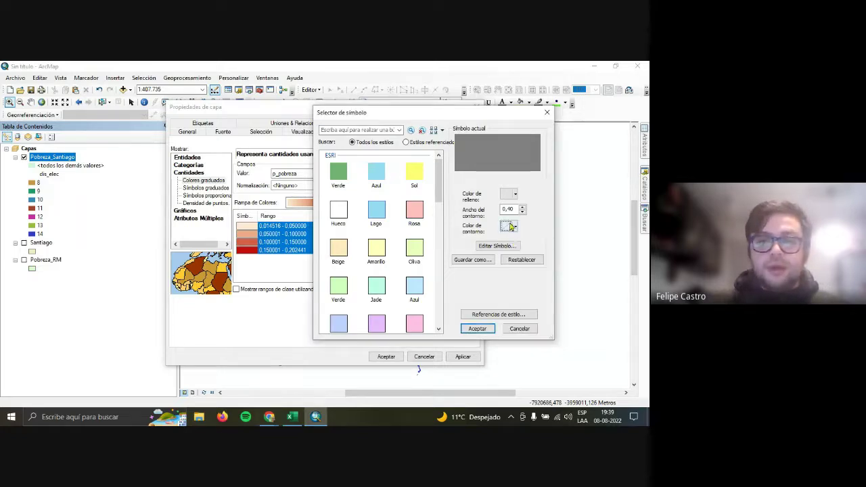
pyautogui.click(478, 329)
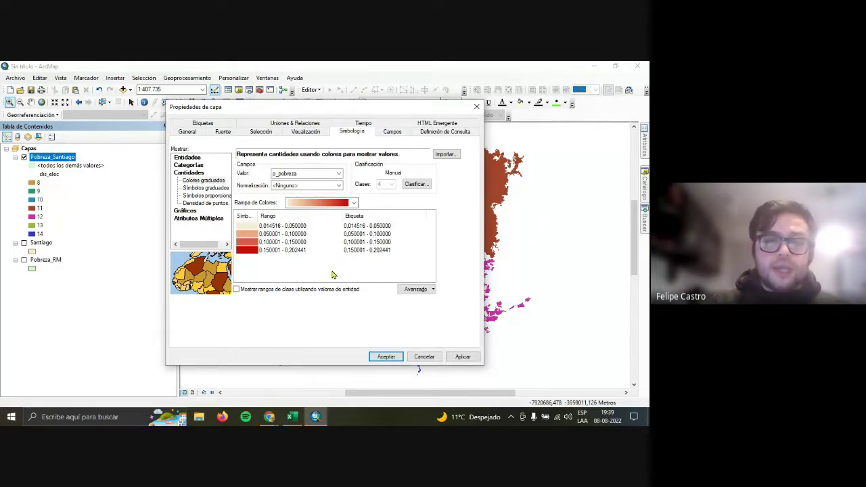
pyautogui.click(385, 357)
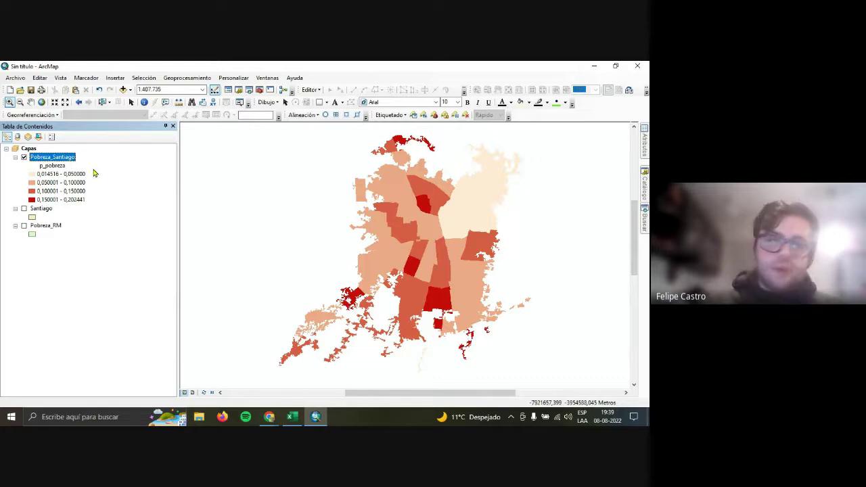
# - Set the outline colour of all four p_pobreza class symbols in Pobreza_Santiago to grey and apply it to the map
pyautogui.doubleClick(72, 158)
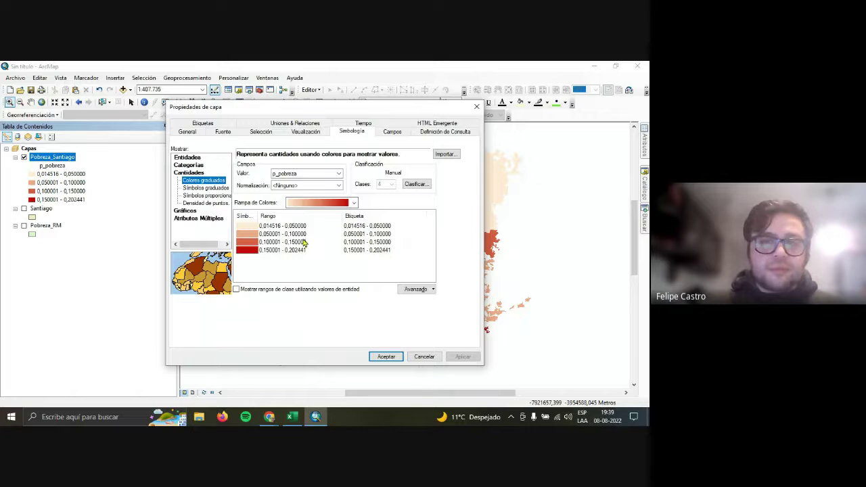
pyautogui.rightClick(303, 242)
pyautogui.press('Escape')
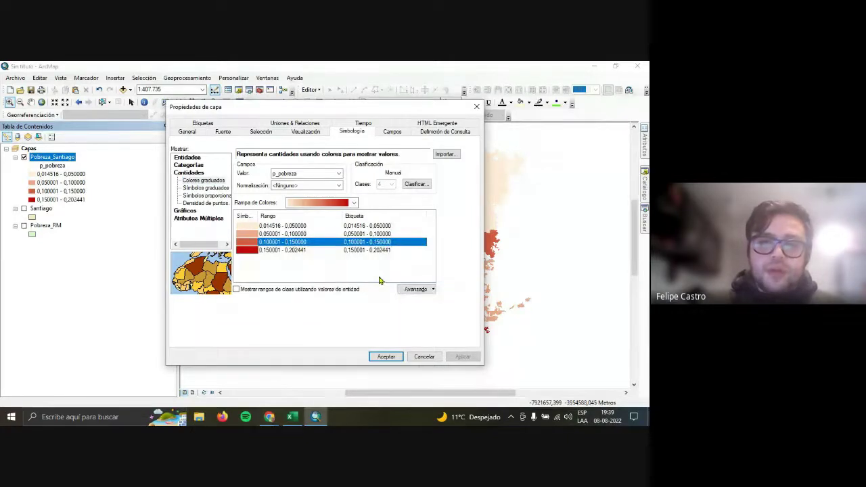
pyautogui.click(381, 252)
pyautogui.keyDown('shift'); pyautogui.click(353, 228); pyautogui.keyUp('shift')
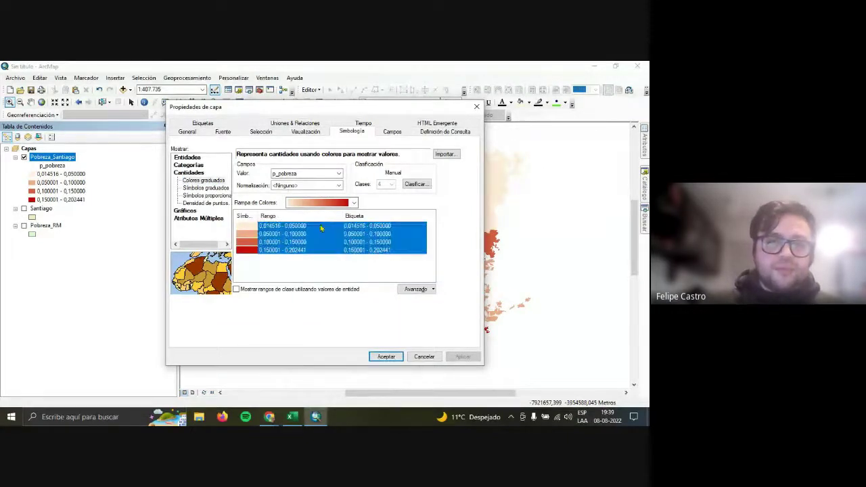
pyautogui.rightClick(352, 231)
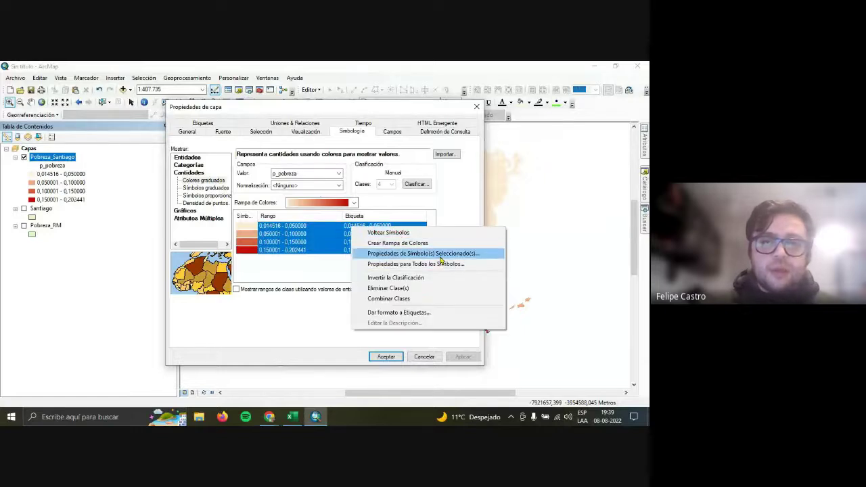
pyautogui.click(442, 254)
pyautogui.click(516, 225)
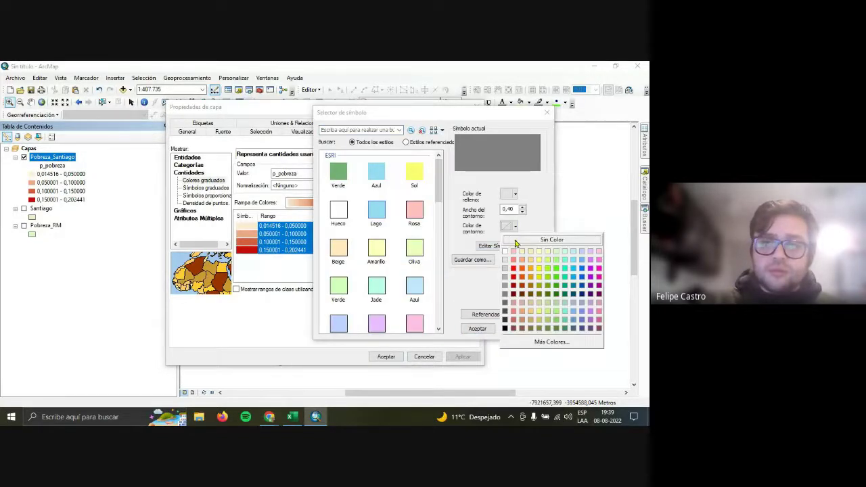
pyautogui.click(505, 299)
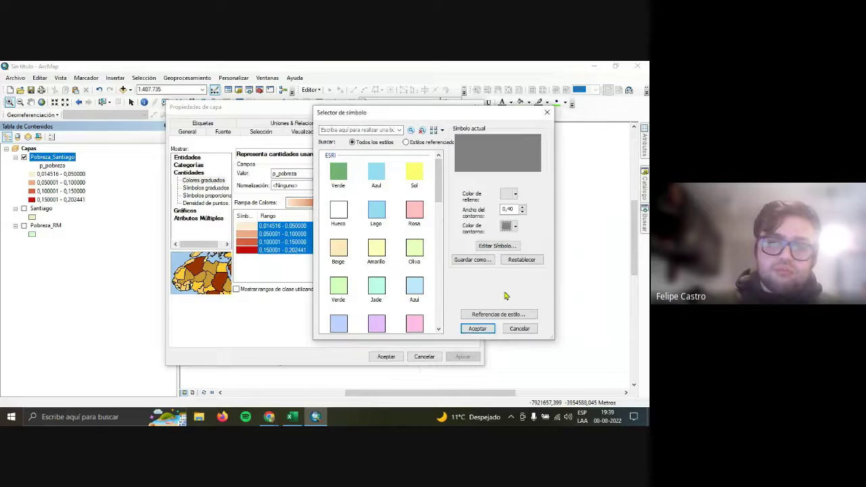
pyautogui.click(478, 328)
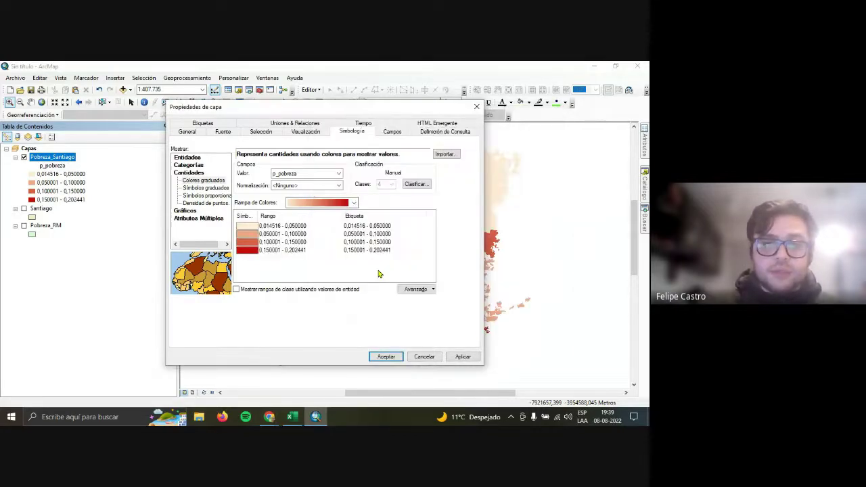
pyautogui.click(387, 356)
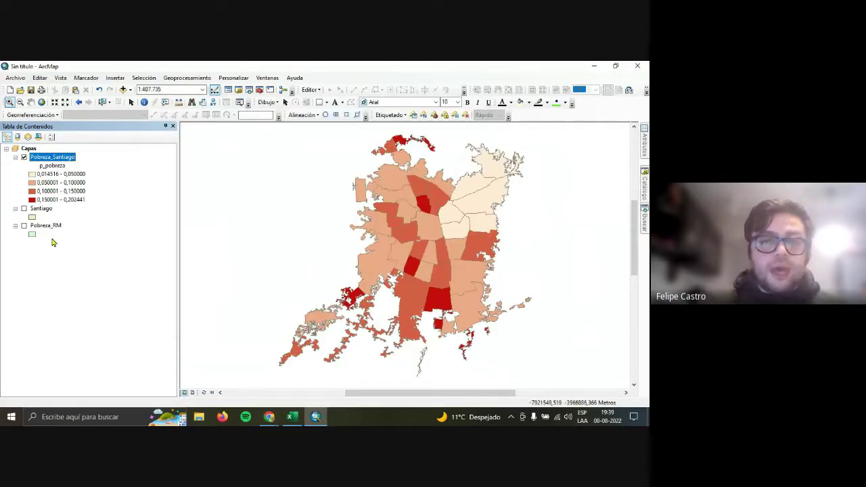
pyautogui.click(68, 252)
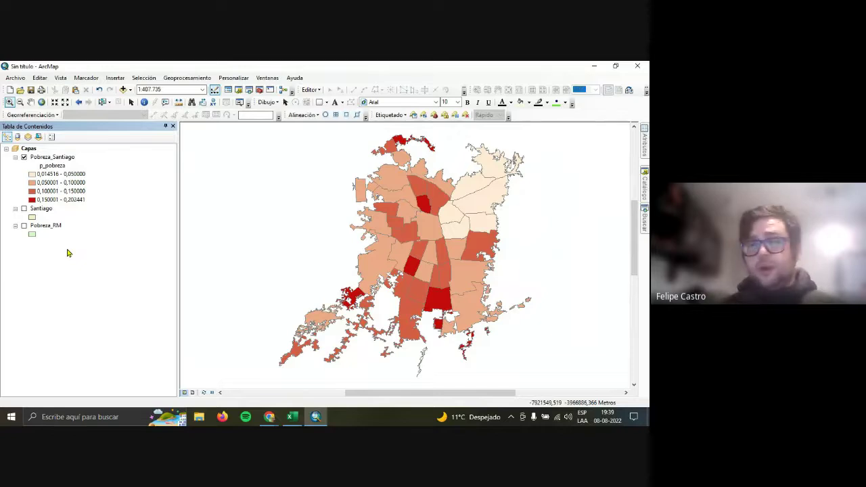
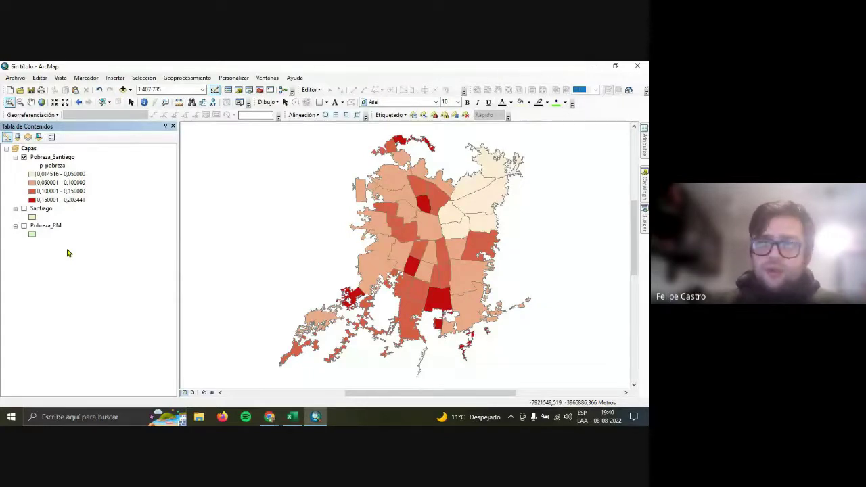
# - Duplicate the Pobreza_Santiago layer within the Capas data frame and hide the lower of the two copies
pyautogui.rightClick(61, 159)
pyautogui.click(77, 159)
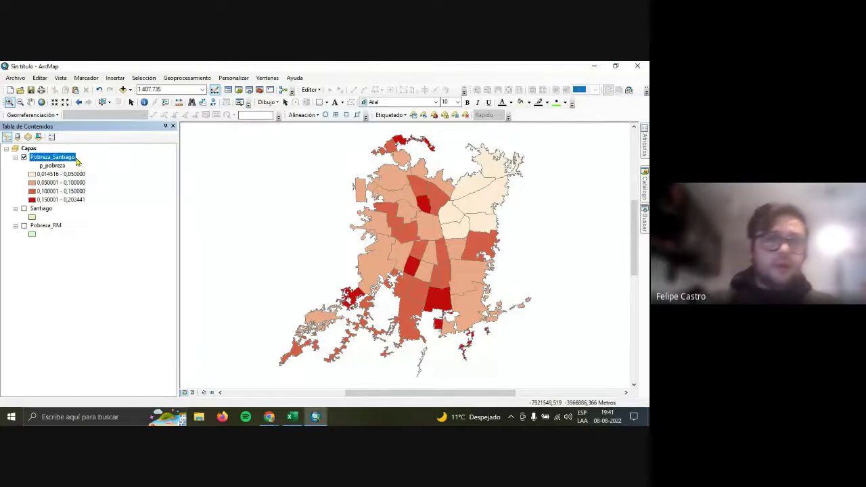
pyautogui.click(30, 148)
pyautogui.rightClick(32, 151)
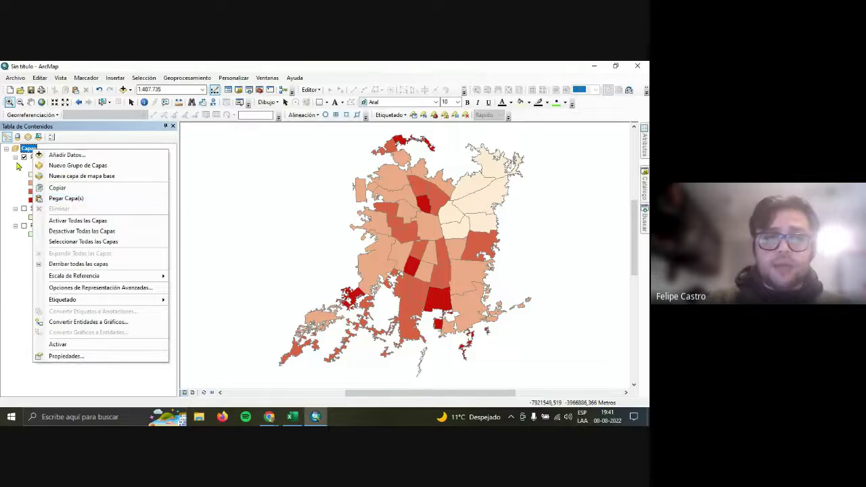
pyautogui.click(27, 149)
pyautogui.rightClick(26, 150)
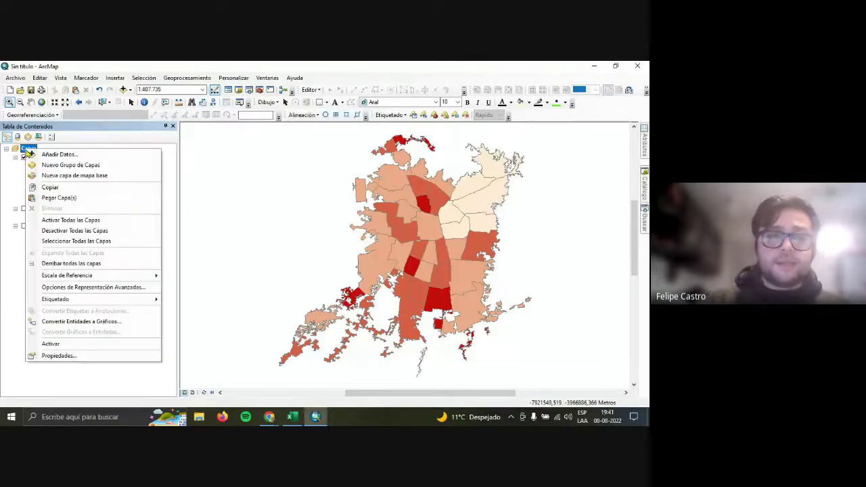
pyautogui.click(61, 197)
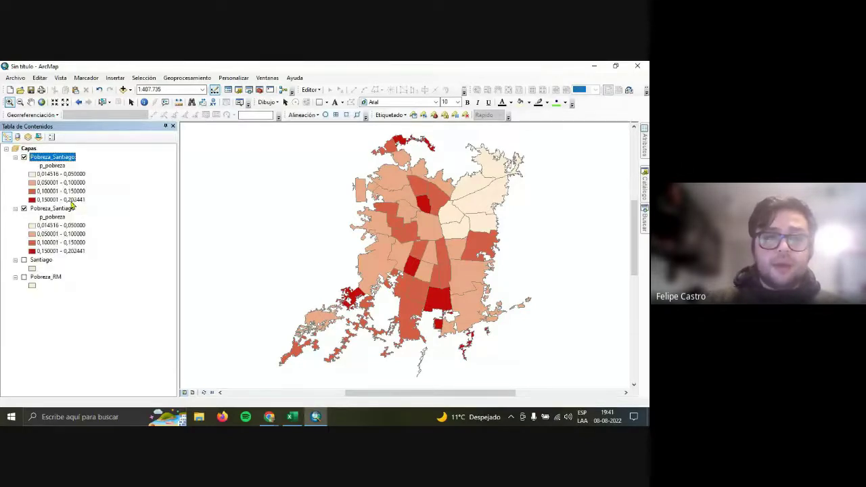
pyautogui.click(25, 209)
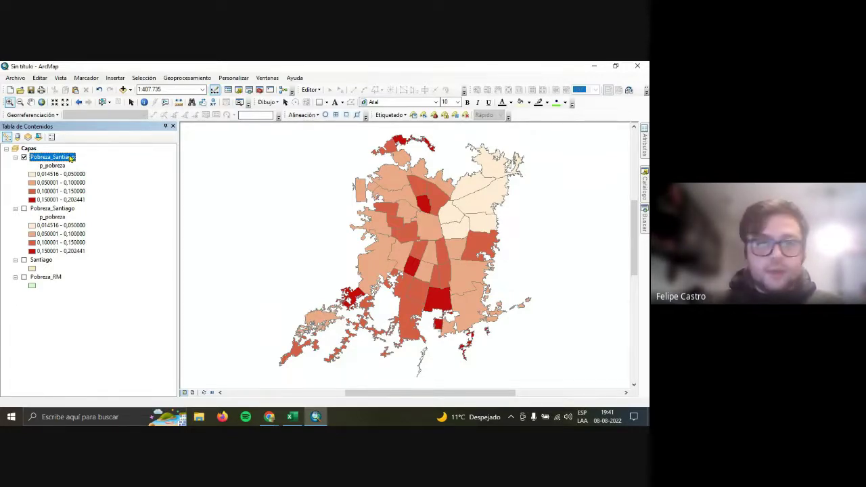
# - Examine the pobrext, pobrnoext and nopobre fields in the attribute table of the upper Pobreza_Santiago layer
pyautogui.rightClick(70, 157)
pyautogui.click(111, 183)
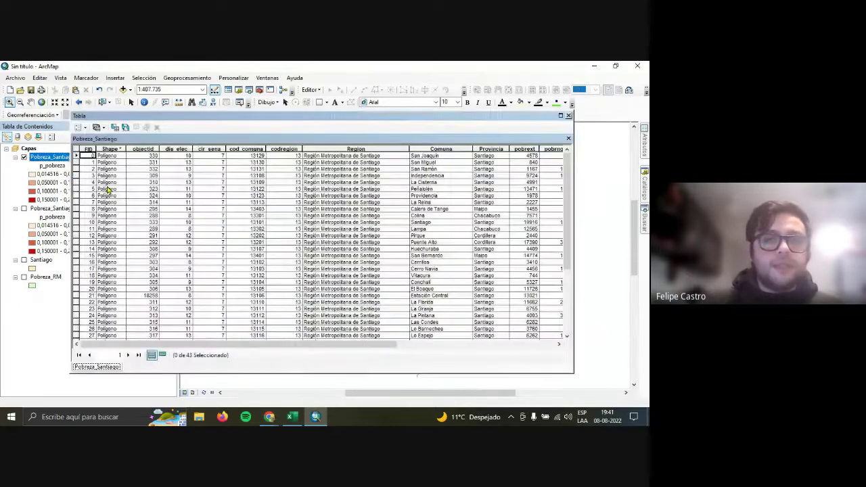
pyautogui.moveTo(378, 350); pyautogui.dragTo(541, 356)
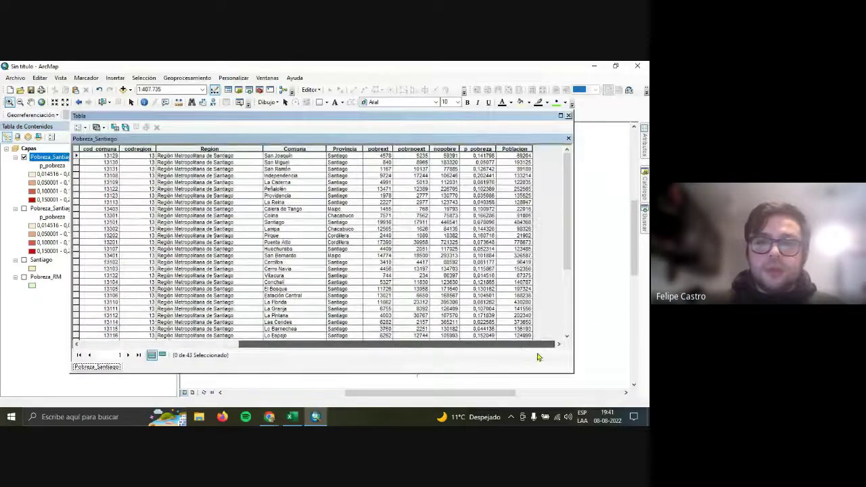
pyautogui.click(379, 148)
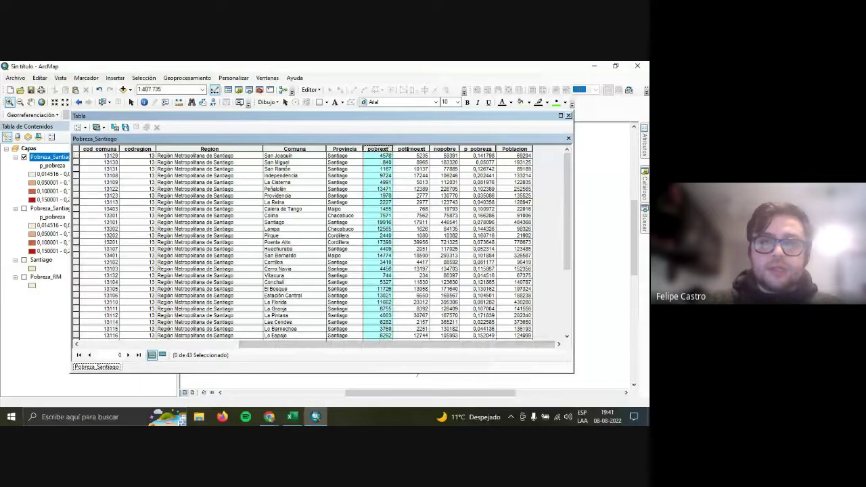
pyautogui.click(411, 148)
pyautogui.click(444, 148)
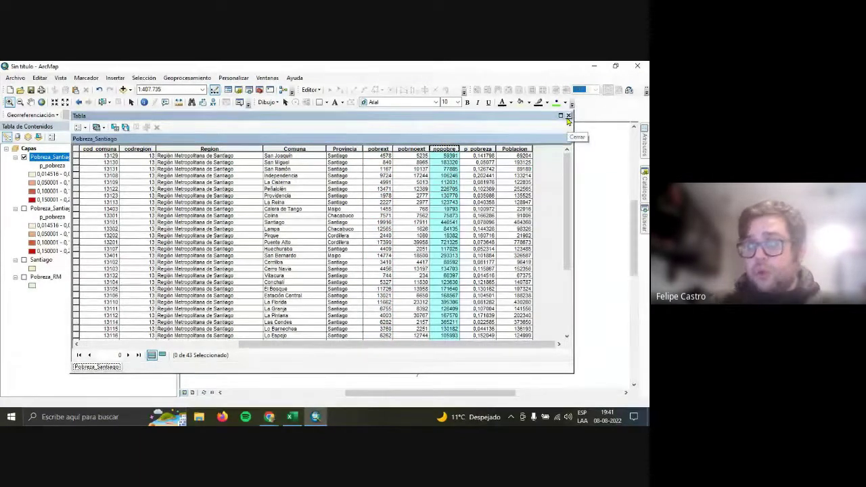
pyautogui.click(569, 117)
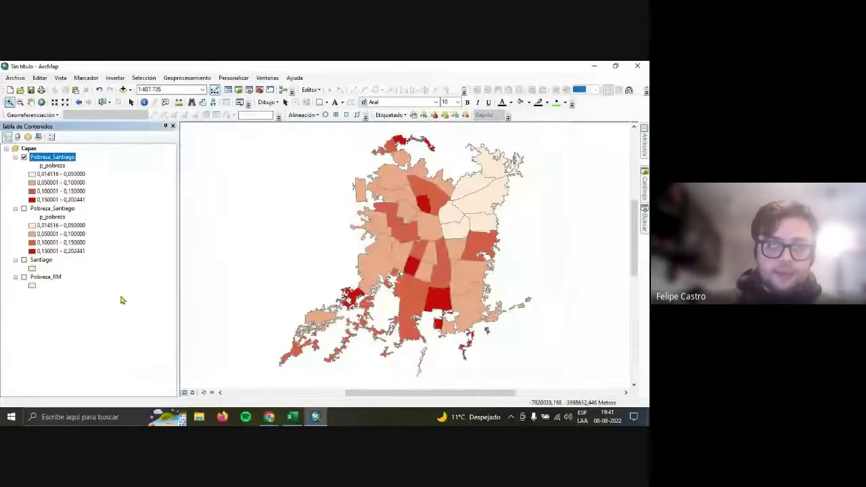
pyautogui.click(125, 330)
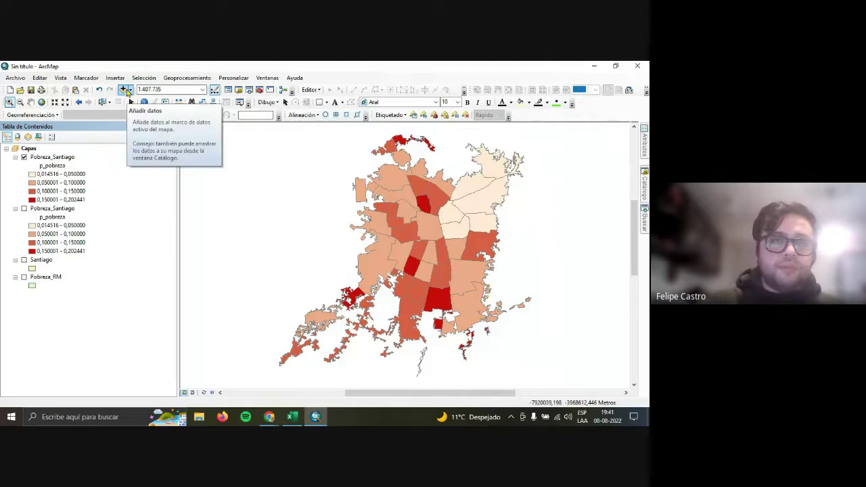
# - Switch the upper Pobreza_Santiago layer's symbology to pie charts using the fields pobrext, pobrnoext and nopobre
pyautogui.click(65, 160)
pyautogui.doubleClick(65, 160)
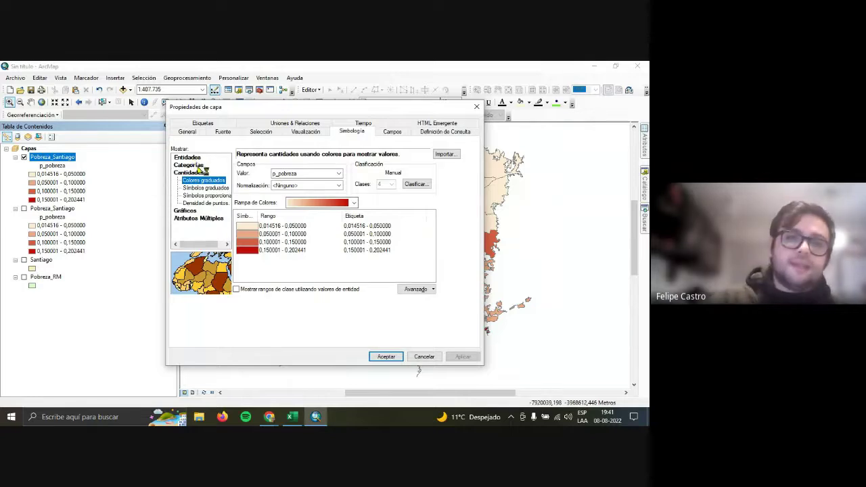
pyautogui.click(195, 211)
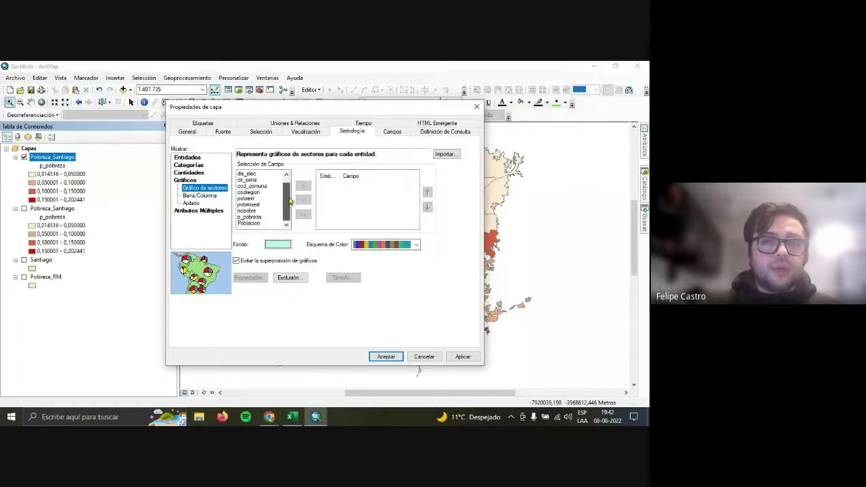
pyautogui.click(262, 206)
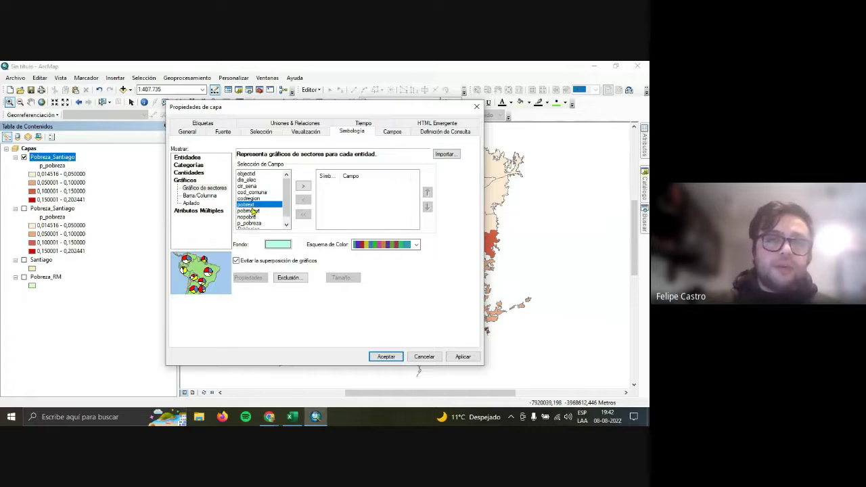
pyautogui.click(304, 186)
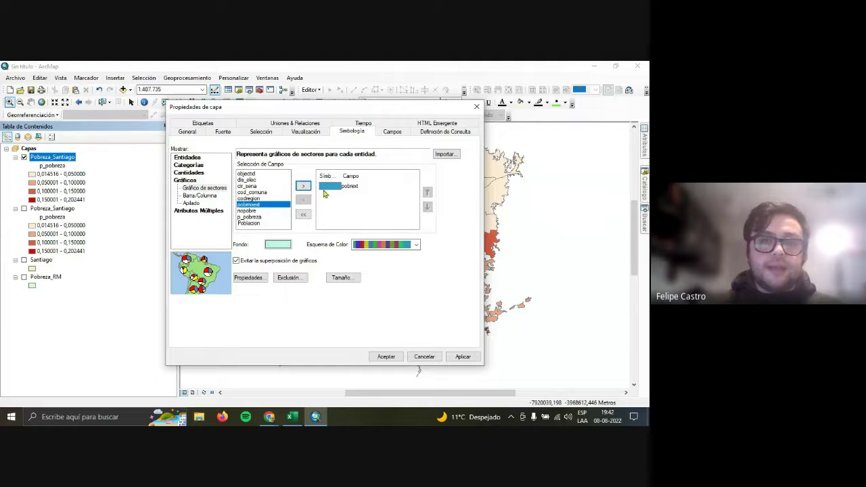
pyautogui.click(303, 187)
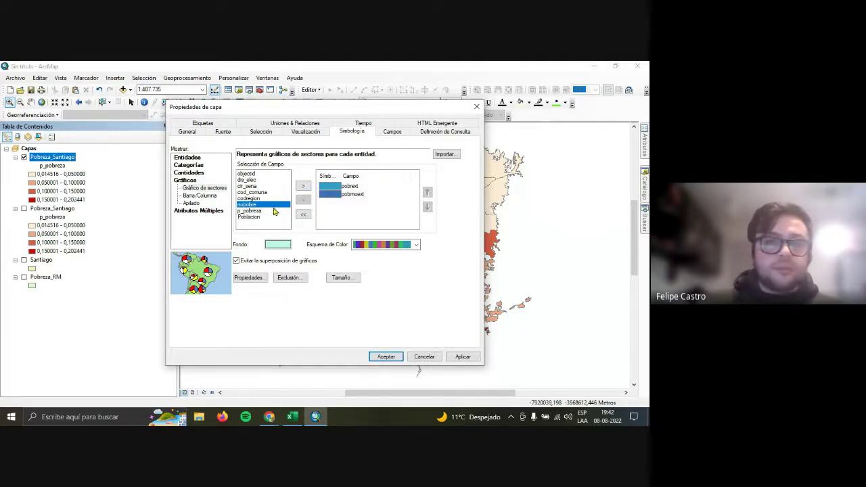
pyautogui.click(303, 189)
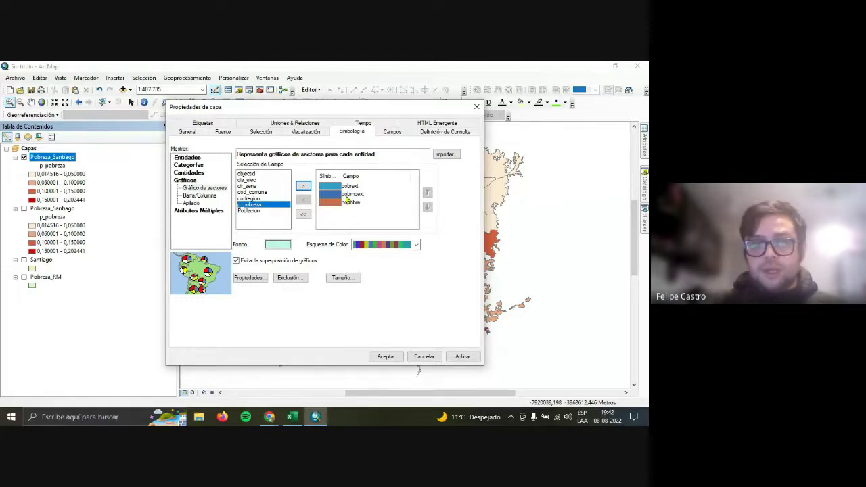
# - Set the fill colour of the pobrext pie slice to red
pyautogui.doubleClick(336, 188)
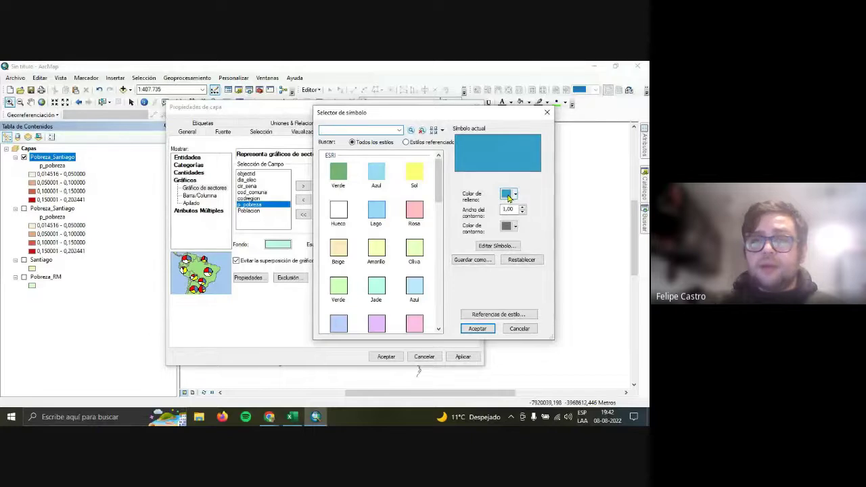
pyautogui.click(509, 195)
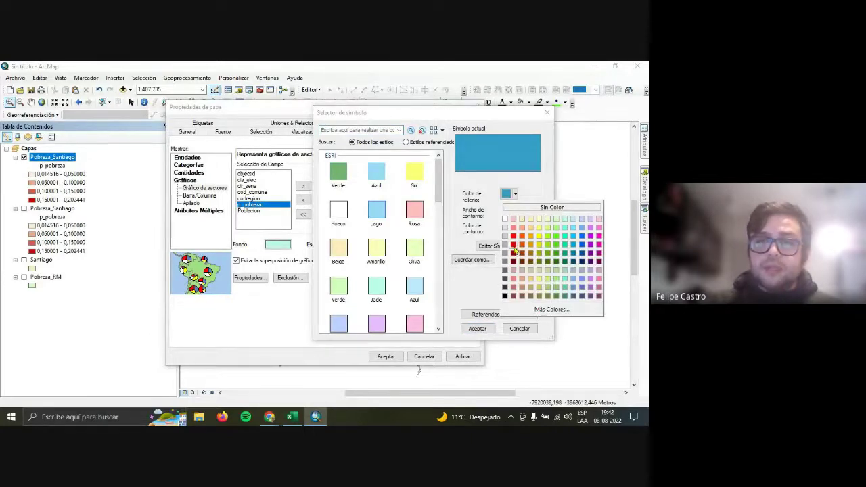
pyautogui.click(515, 250)
pyautogui.click(478, 328)
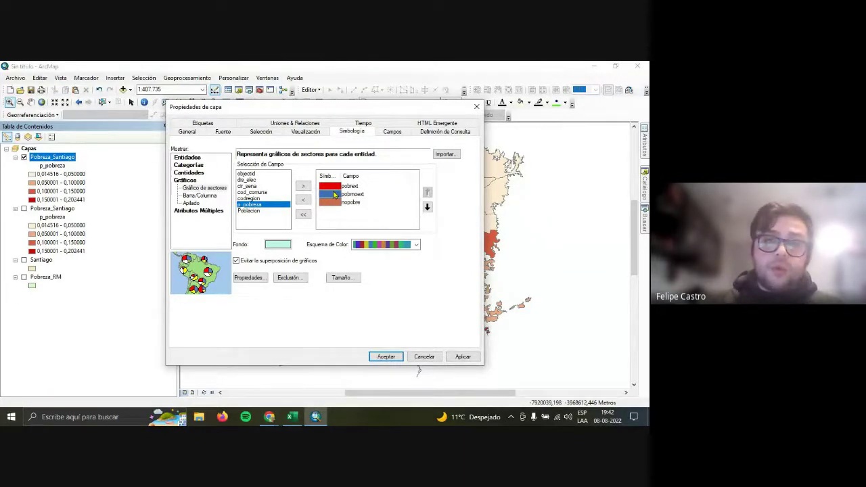
# - Set the fill colour of the pobrnoext pie slice to orange
pyautogui.doubleClick(335, 195)
pyautogui.click(509, 195)
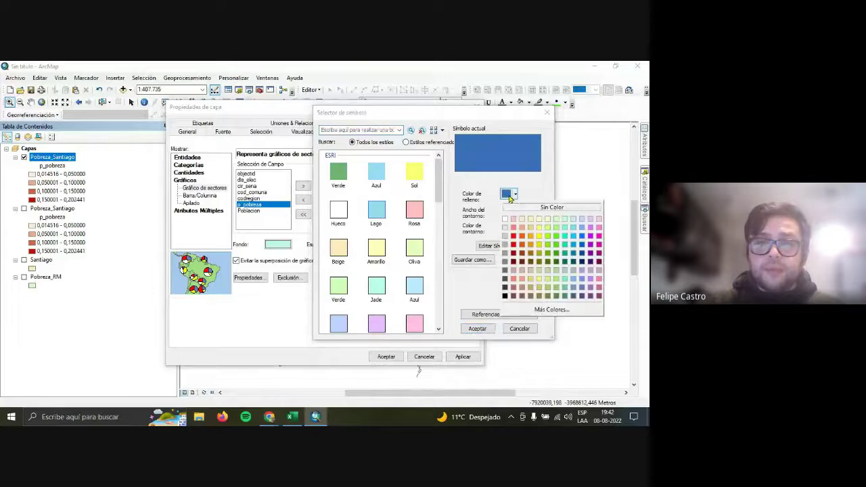
pyautogui.click(534, 246)
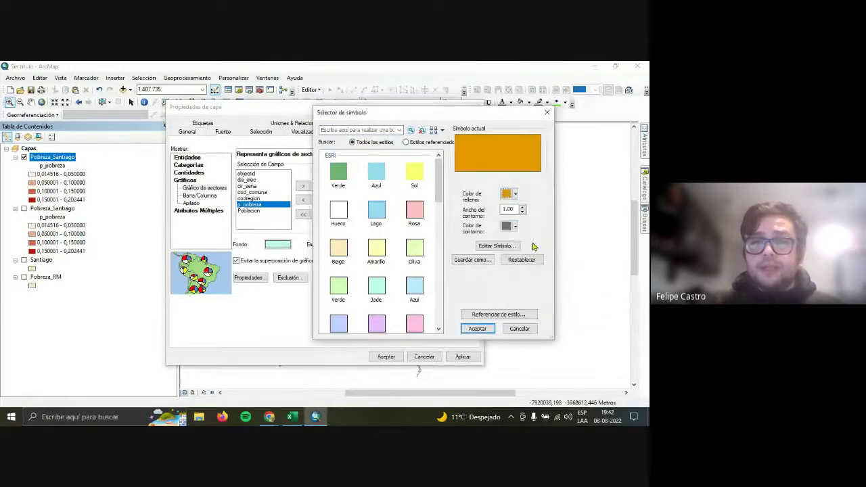
pyautogui.click(477, 328)
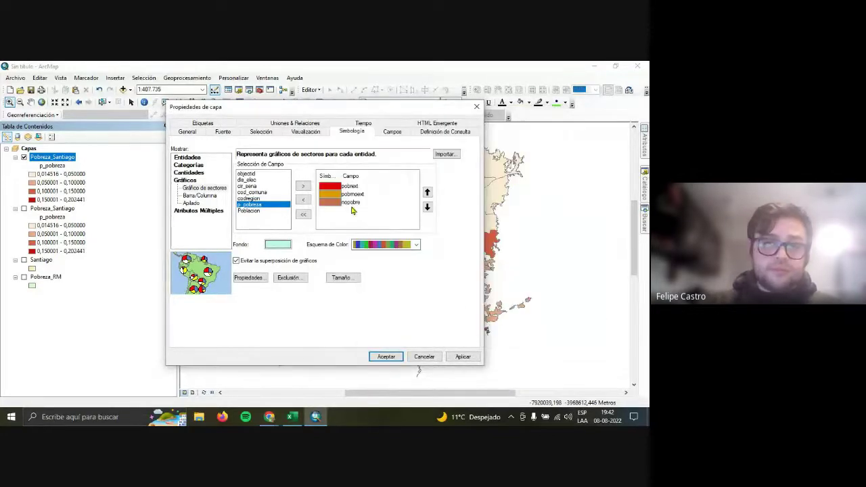
# - Set the fill colour of the nopobre pie slice to green
pyautogui.doubleClick(332, 202)
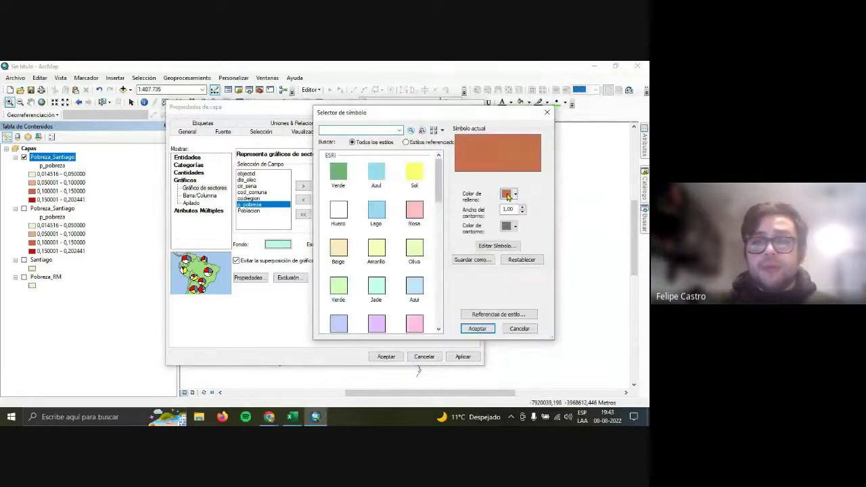
pyautogui.click(508, 196)
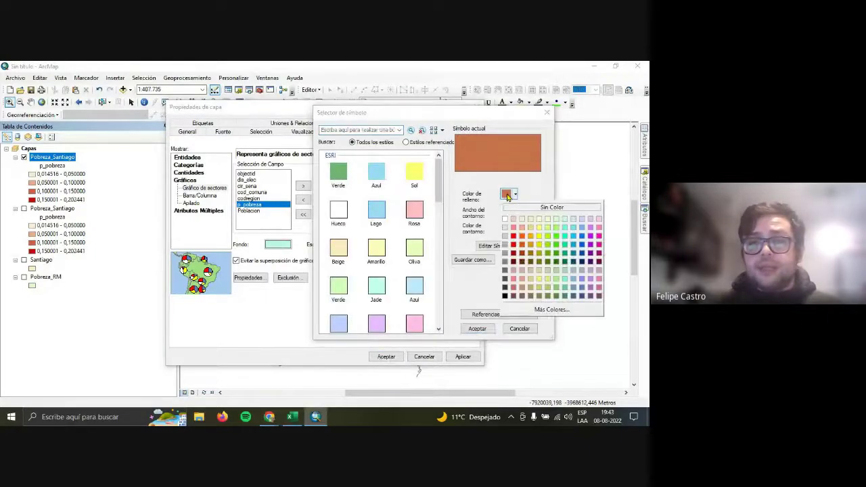
pyautogui.click(556, 253)
pyautogui.click(477, 328)
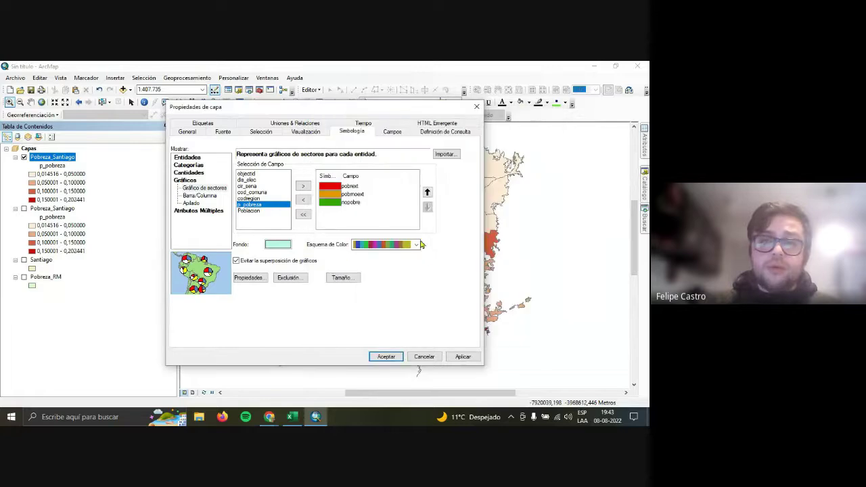
# - Set the outline colour of all three pie slice symbols to no colour
pyautogui.scroll(-2, 421, 245)
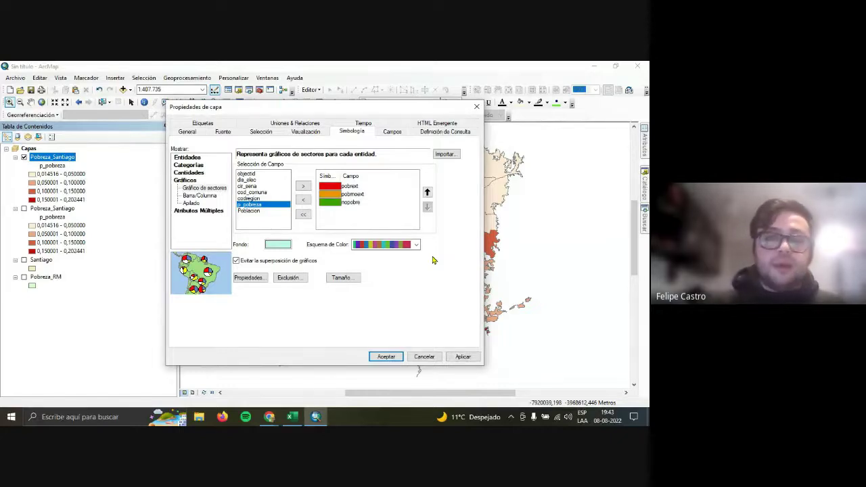
pyautogui.scroll(-3, 418, 256)
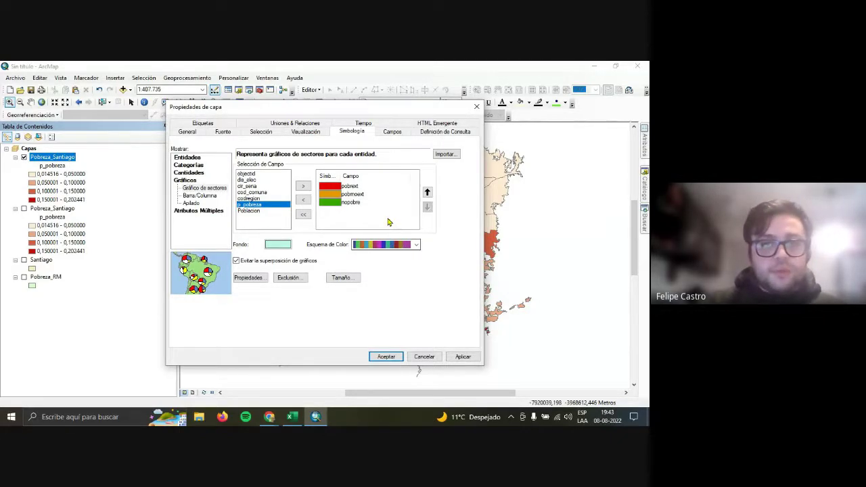
pyautogui.rightClick(356, 207)
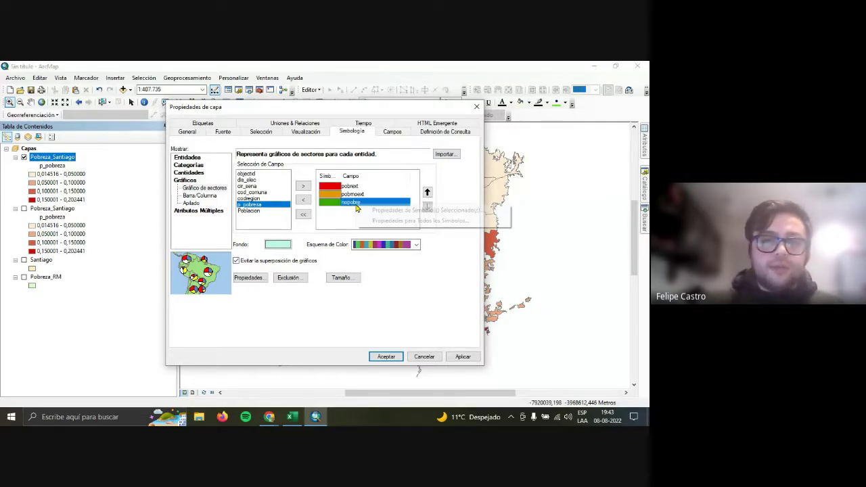
pyautogui.click(395, 227)
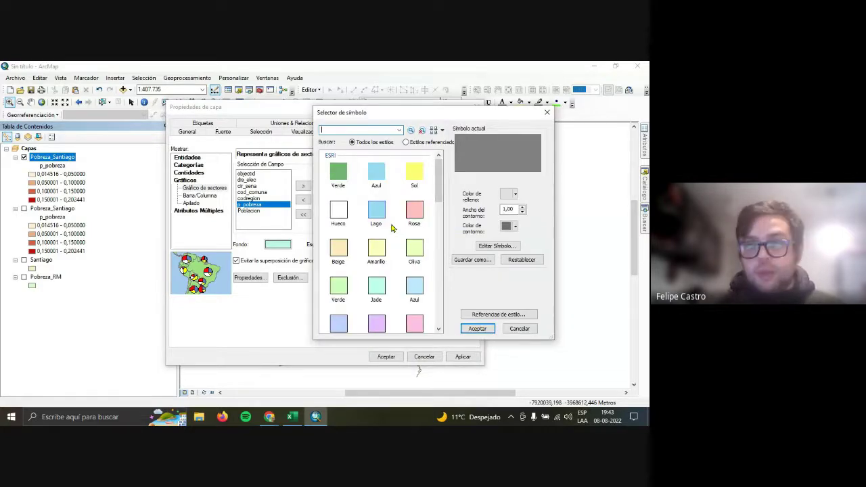
pyautogui.click(508, 230)
pyautogui.click(535, 240)
pyautogui.click(477, 328)
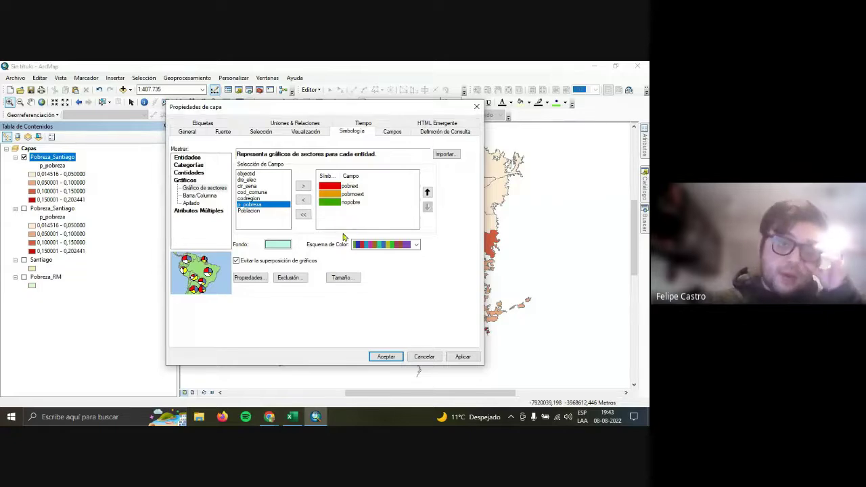
# - Change the background symbol behind the pie charts to the ESRI Amarillo fill
pyautogui.click(284, 245)
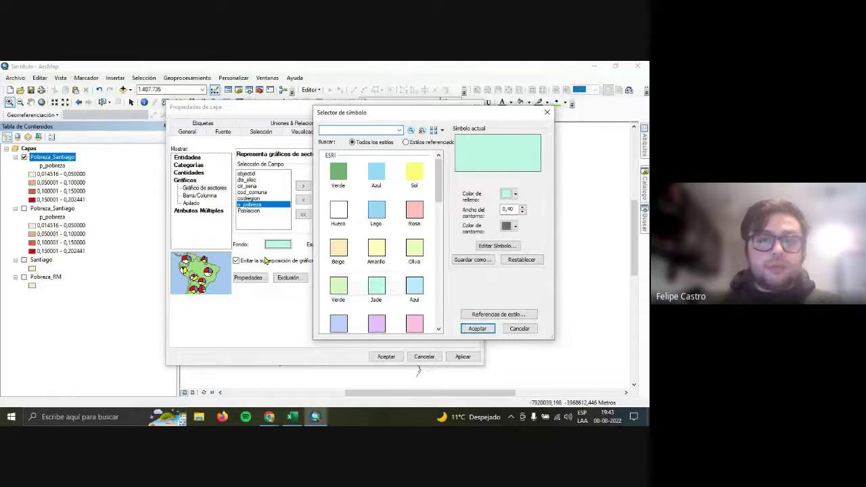
pyautogui.click(378, 252)
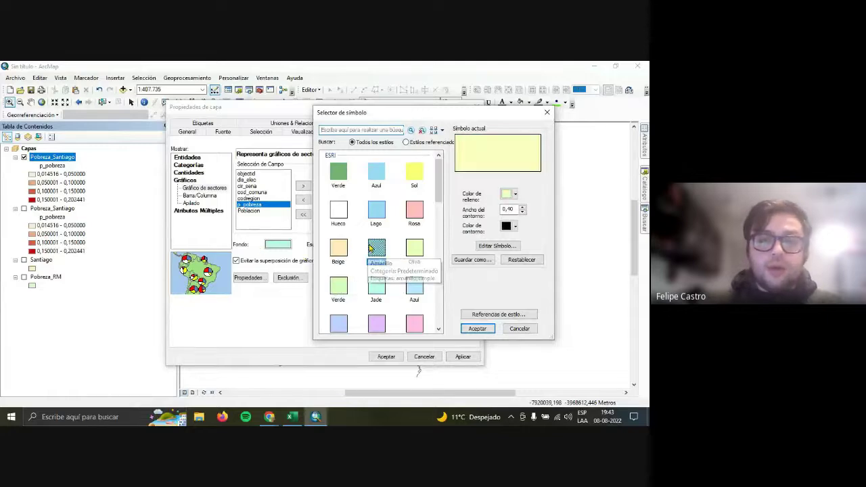
pyautogui.click(477, 329)
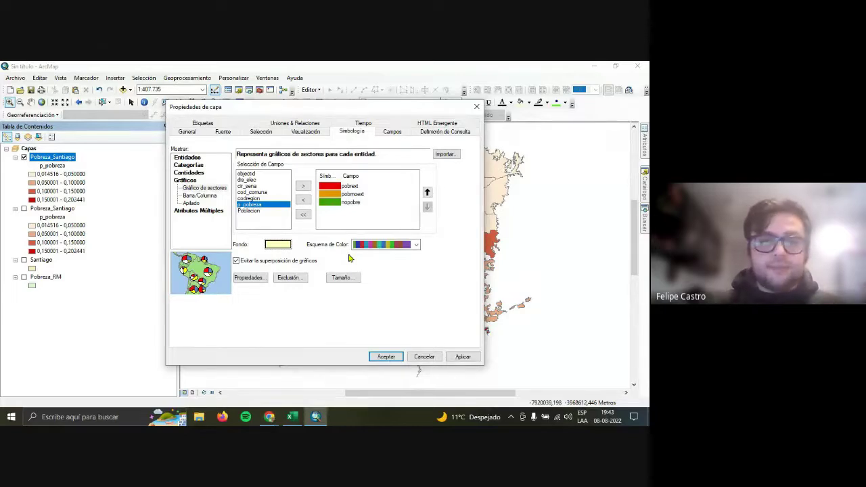
# - Give the pie charts geographic orientation and a 3D display, adjusting their tilt and thickness
pyautogui.click(262, 280)
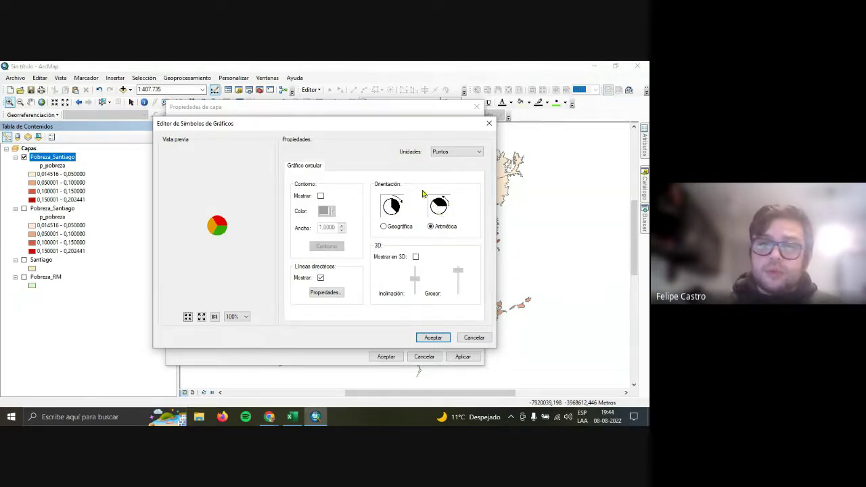
pyautogui.click(384, 227)
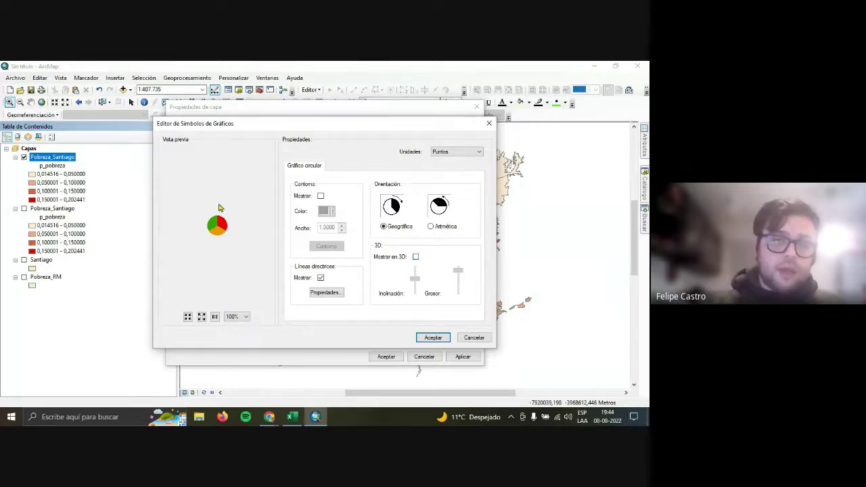
pyautogui.click(415, 257)
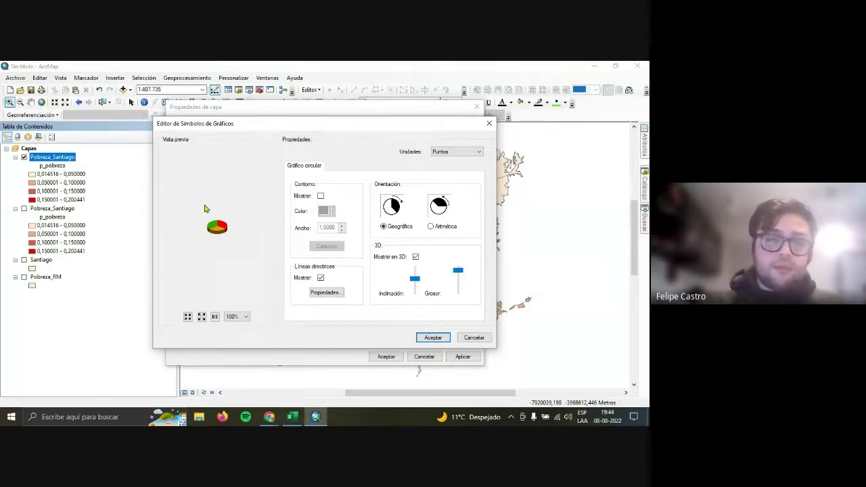
pyautogui.moveTo(414, 278); pyautogui.dragTo(465, 279)
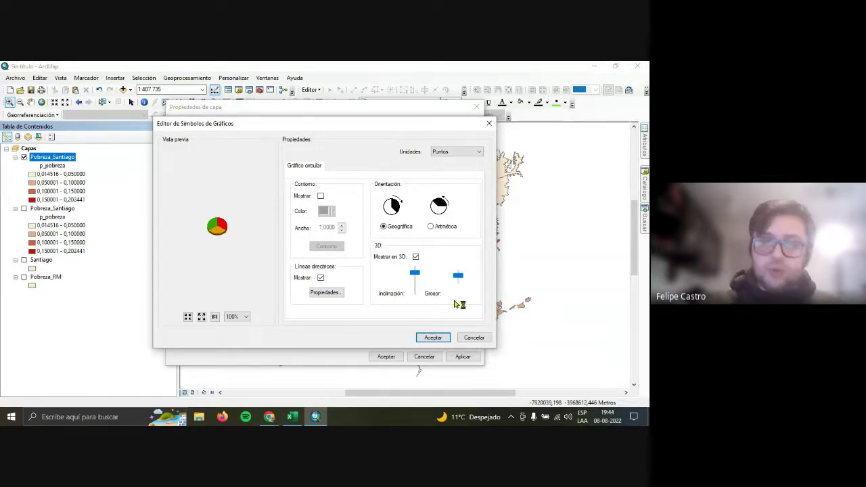
pyautogui.click(433, 337)
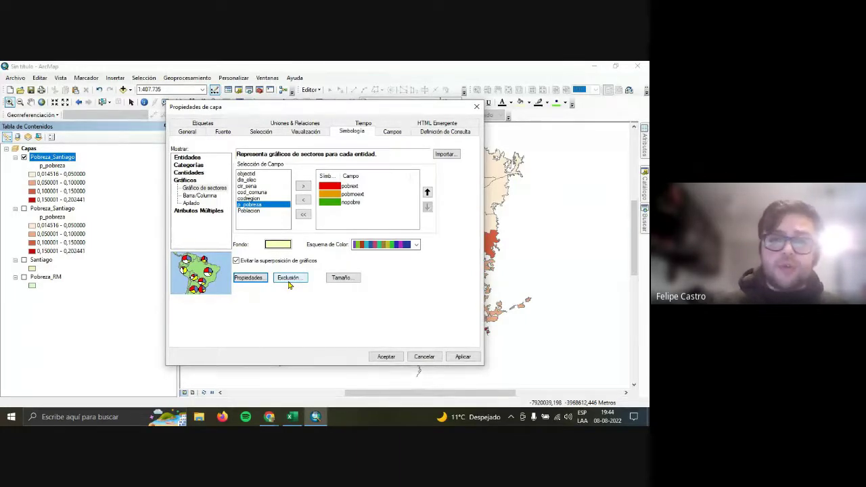
# - Vary the pie chart size by the sum of the field values, set the size to 10 pts and apply the symbology
pyautogui.click(351, 280)
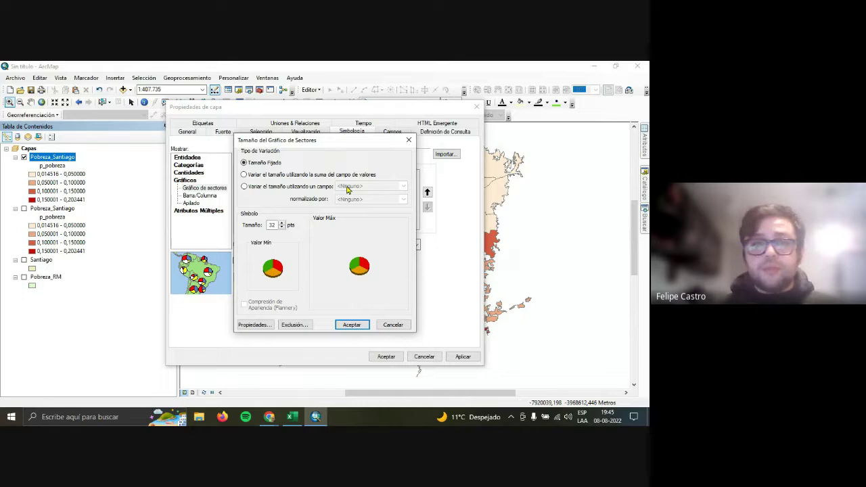
pyautogui.click(292, 176)
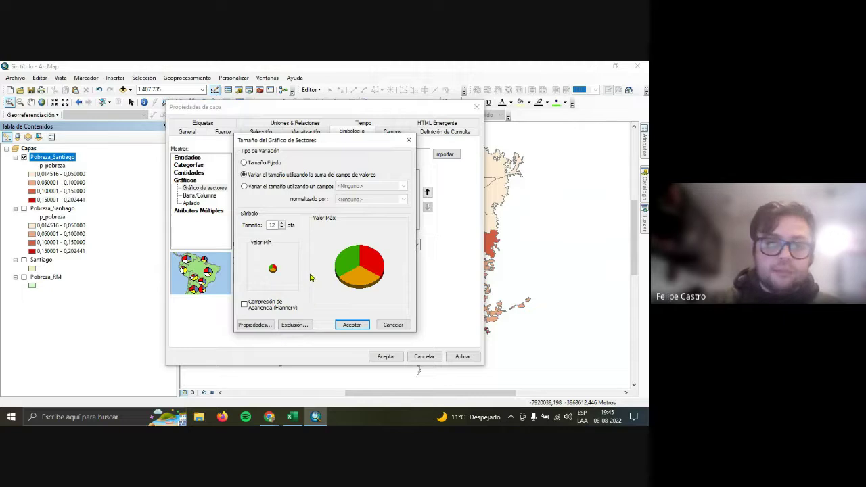
pyautogui.click(281, 228)
pyautogui.click(282, 228)
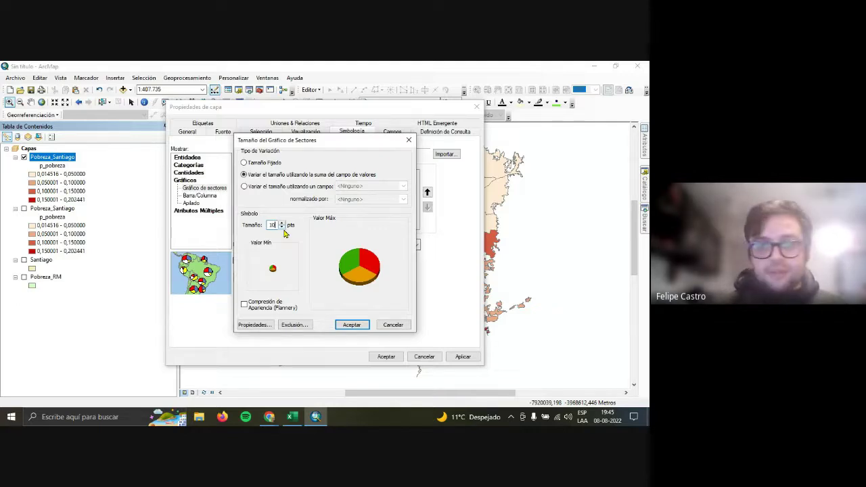
pyautogui.click(353, 325)
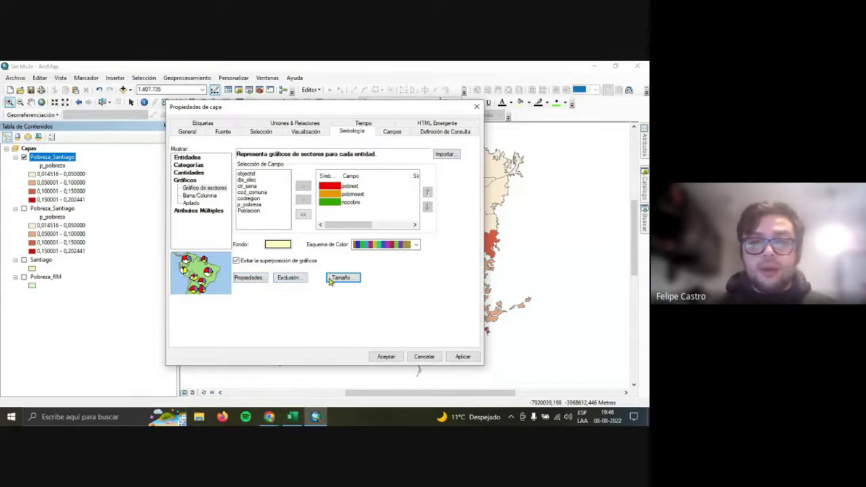
pyautogui.click(397, 359)
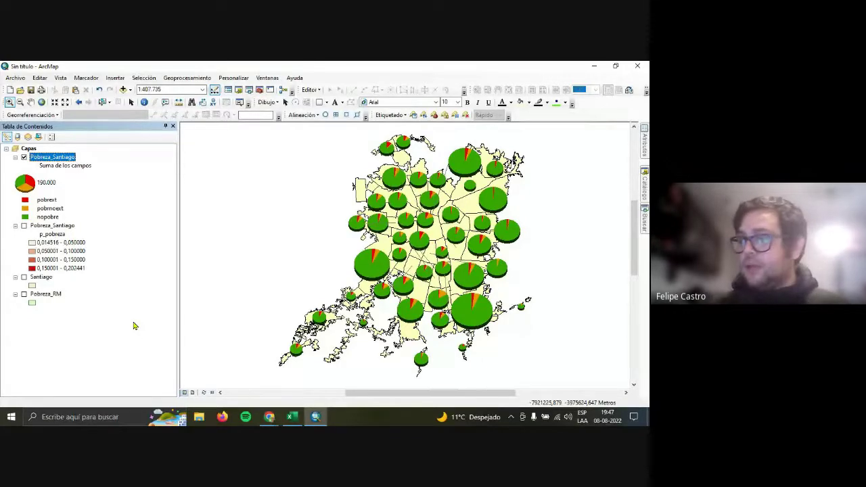
pyautogui.click(109, 353)
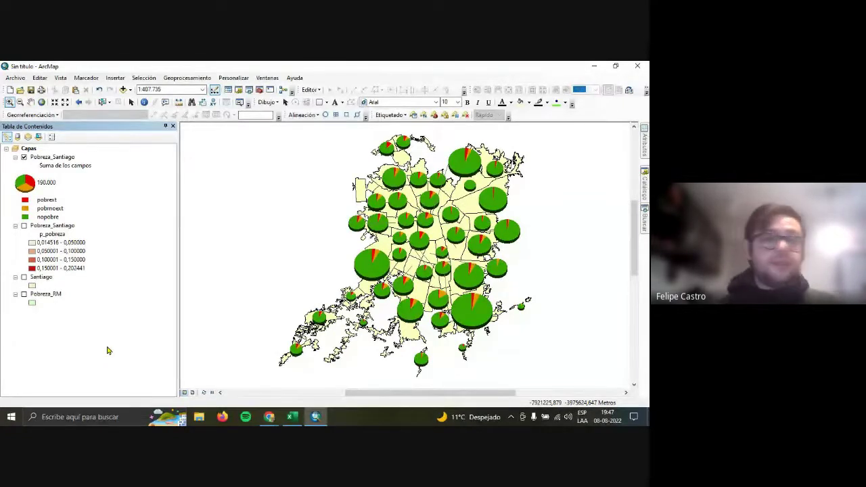
# - Turn on the graduated-colour Pobreza_Santiago layer and hide the pie chart layer, toggling the charts to compare both maps
pyautogui.click(24, 226)
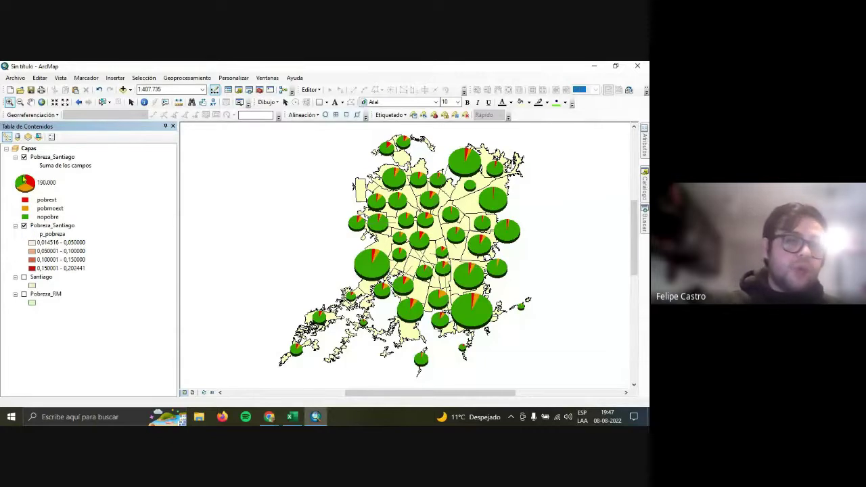
pyautogui.click(23, 157)
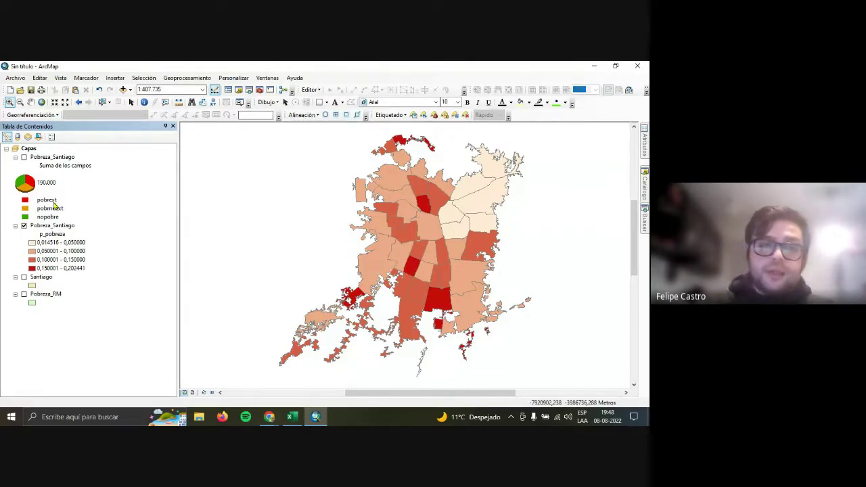
pyautogui.click(24, 157)
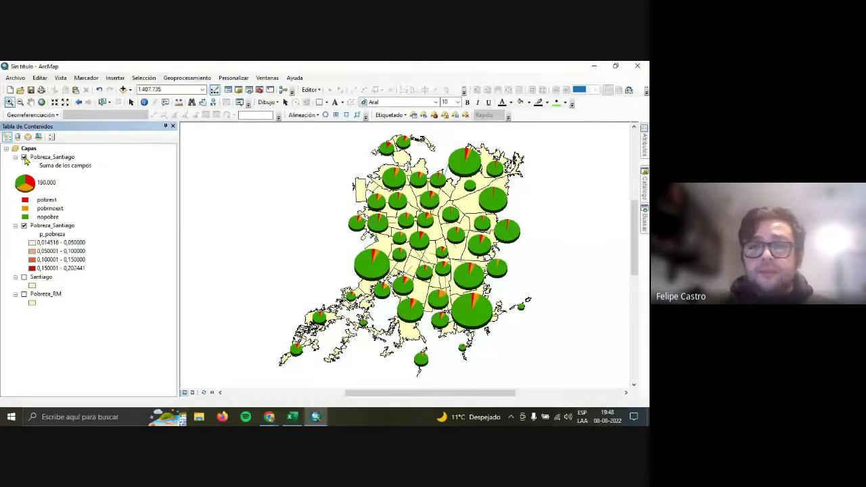
pyautogui.click(24, 157)
pyautogui.click(24, 157)
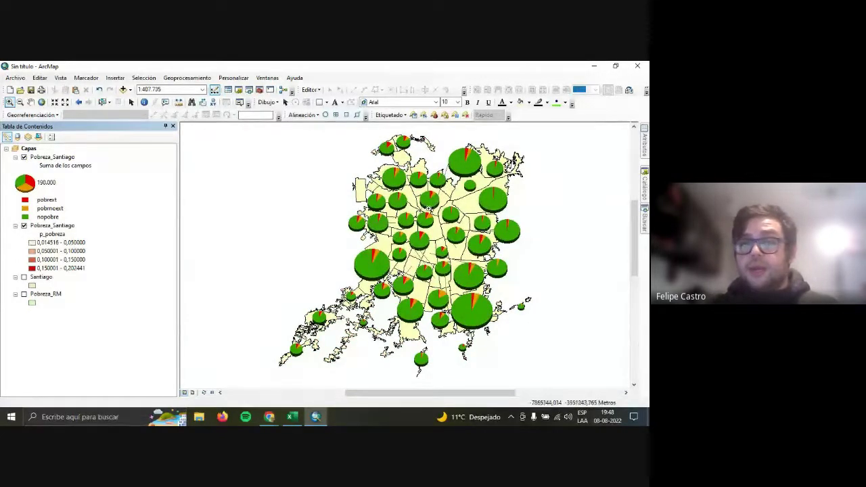
pyautogui.click(23, 157)
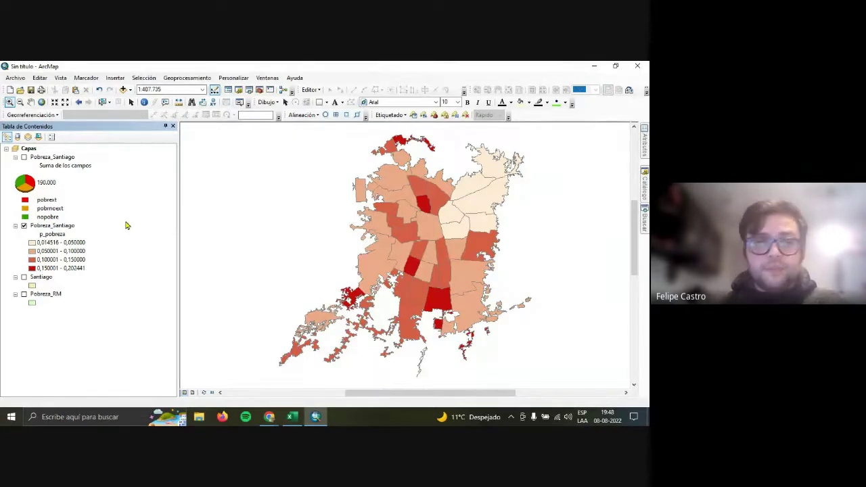
# - Enable labels for the graduated-colour Pobreza_Santiago layer, using Comuna as the label field
pyautogui.doubleClick(70, 231)
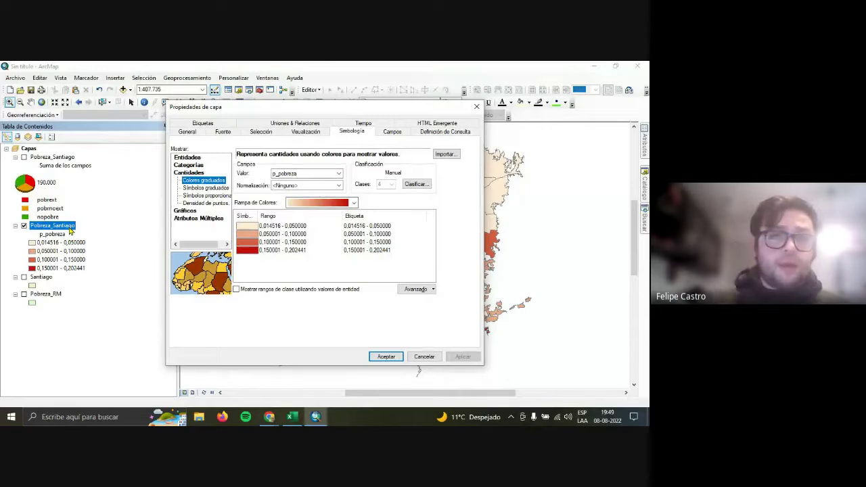
pyautogui.click(196, 123)
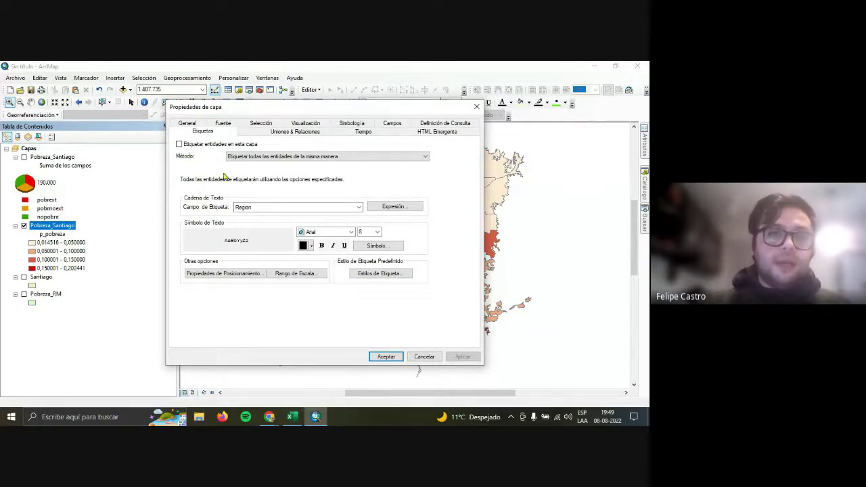
pyautogui.click(205, 145)
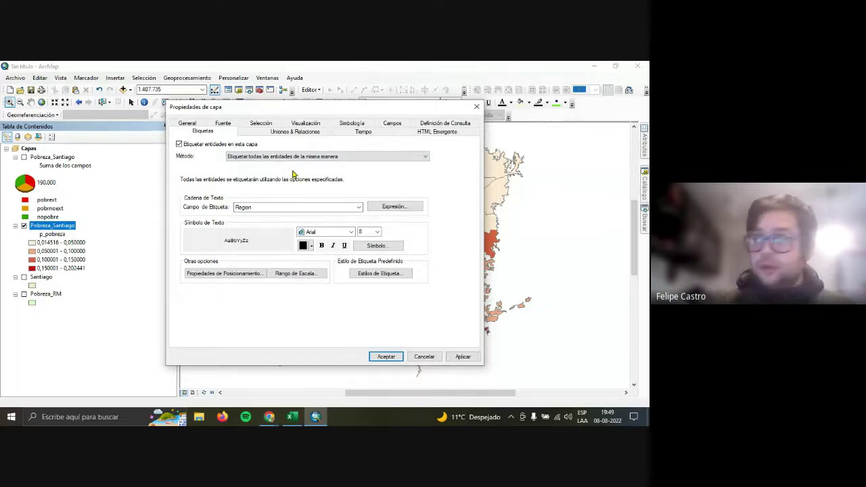
pyautogui.click(289, 210)
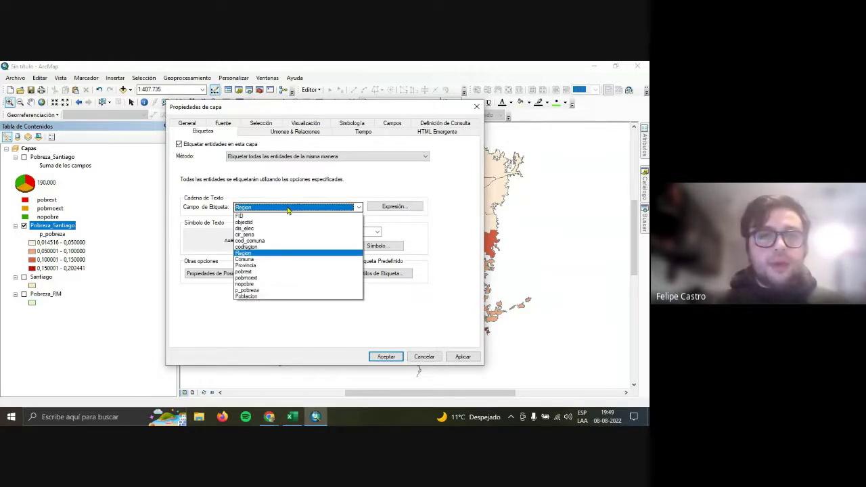
pyautogui.click(285, 260)
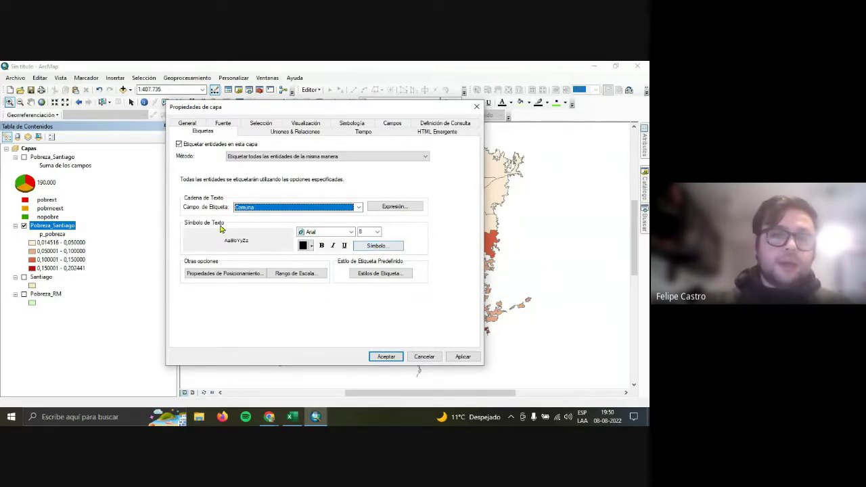
# - Set the label text symbol to size 11 and review its formatted and advanced text options
pyautogui.click(393, 248)
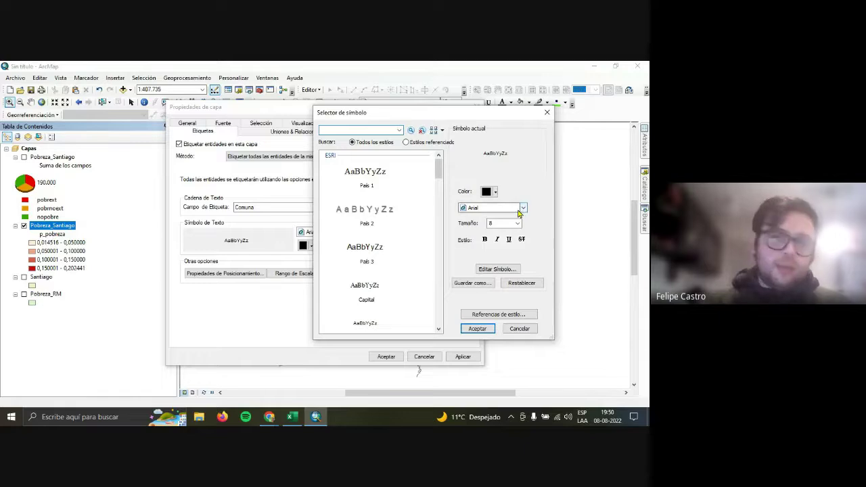
pyautogui.click(515, 272)
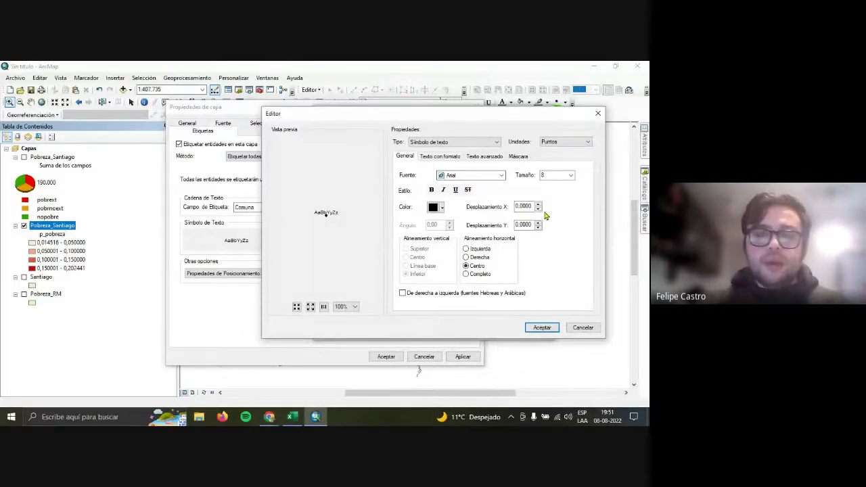
pyautogui.click(570, 175)
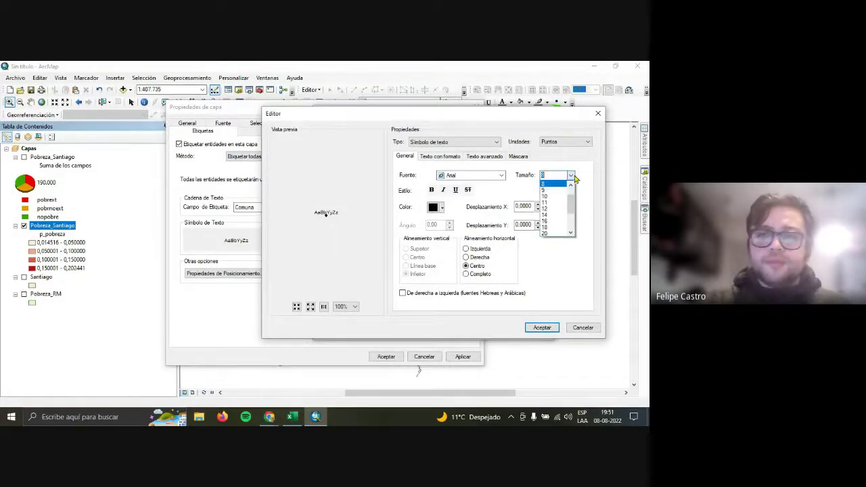
pyautogui.click(555, 204)
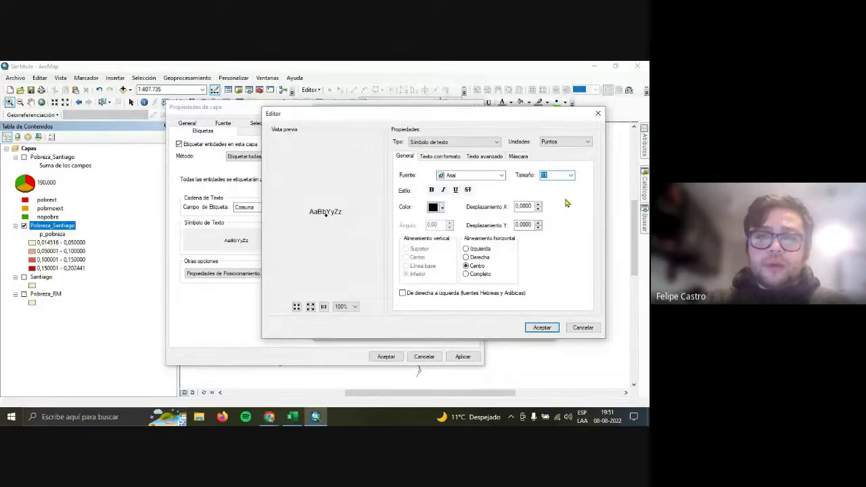
pyautogui.click(430, 159)
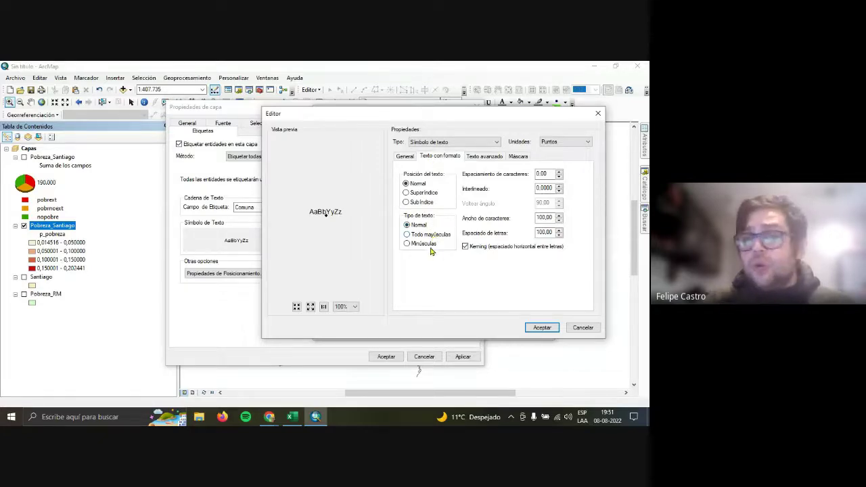
pyautogui.click(484, 157)
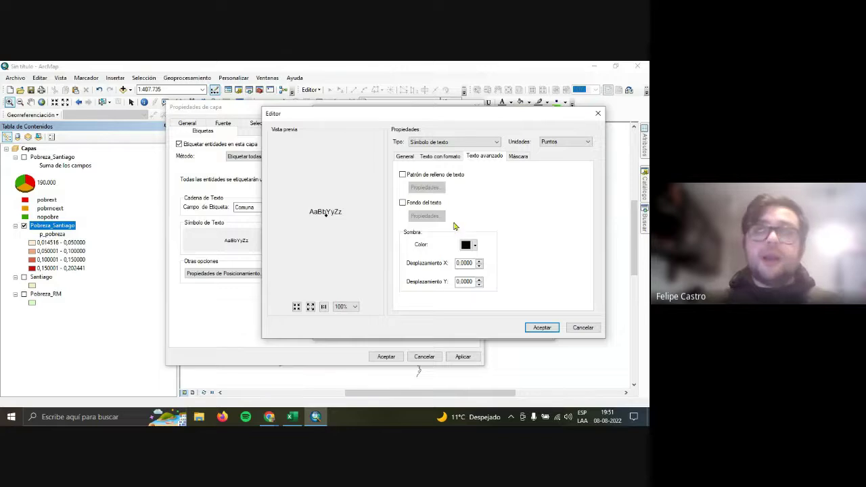
# - Give the label text a halo mask of size 1 and apply the labels to the map
pyautogui.click(519, 157)
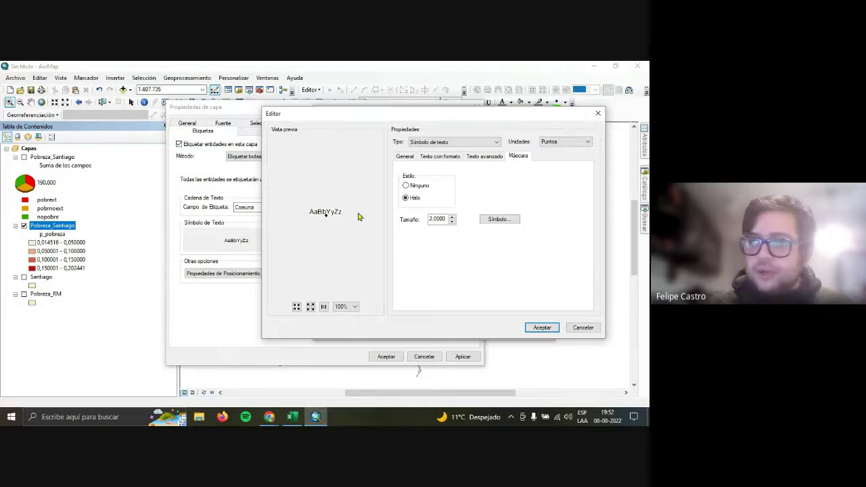
pyautogui.click(416, 186)
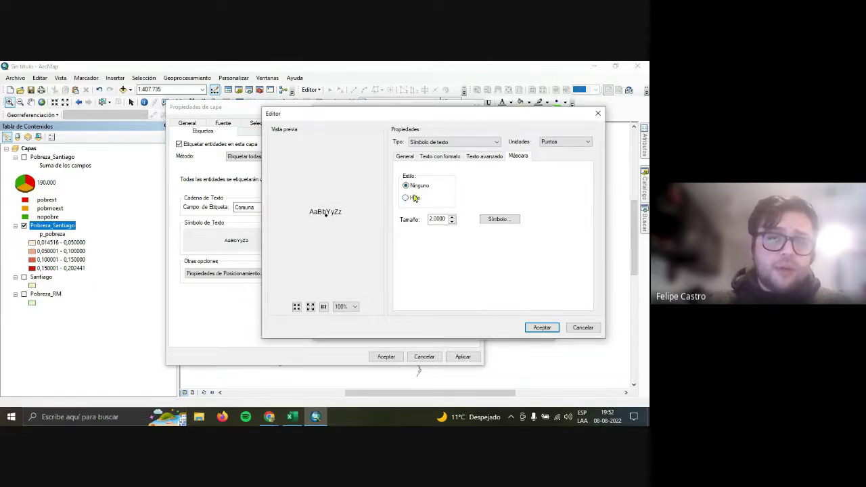
pyautogui.click(407, 198)
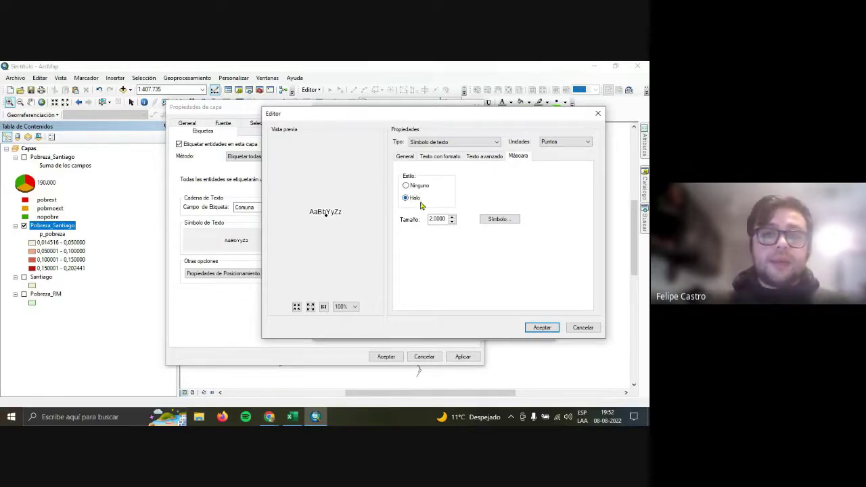
pyautogui.doubleClick(439, 219)
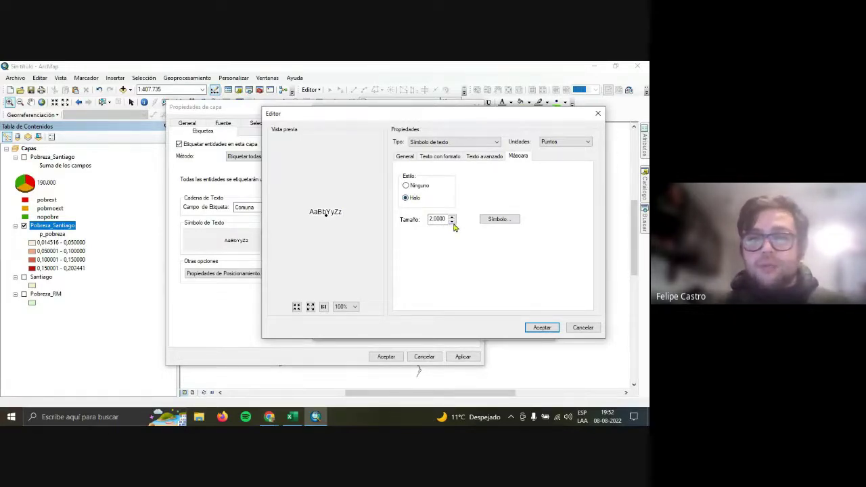
pyautogui.write('1')
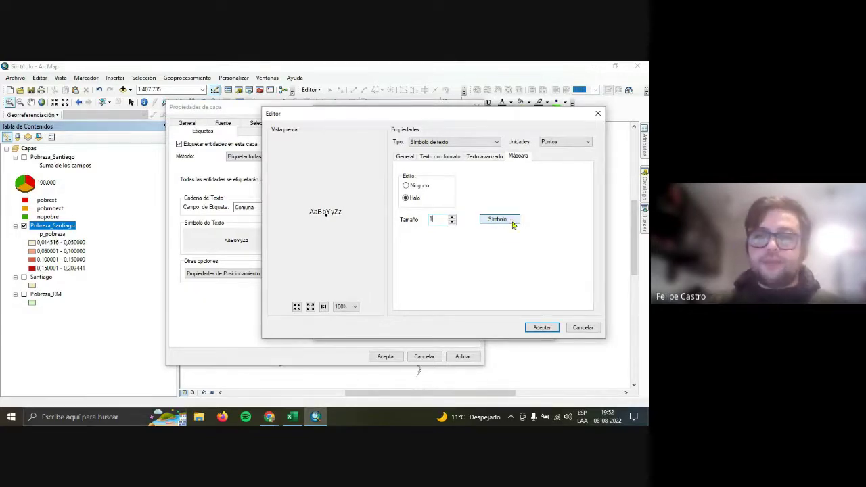
pyautogui.click(542, 329)
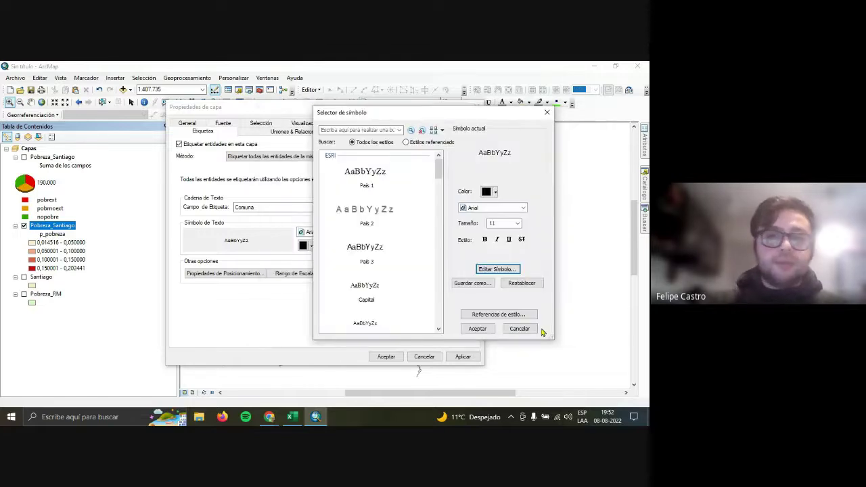
pyautogui.click(477, 329)
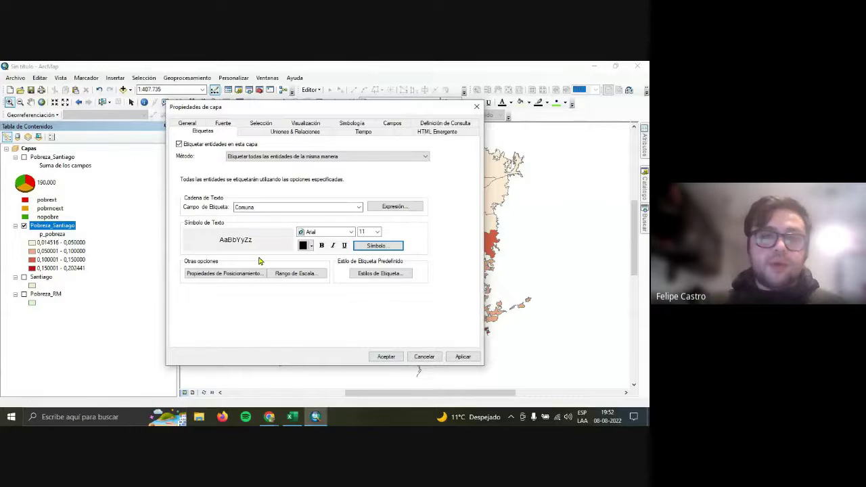
pyautogui.click(396, 357)
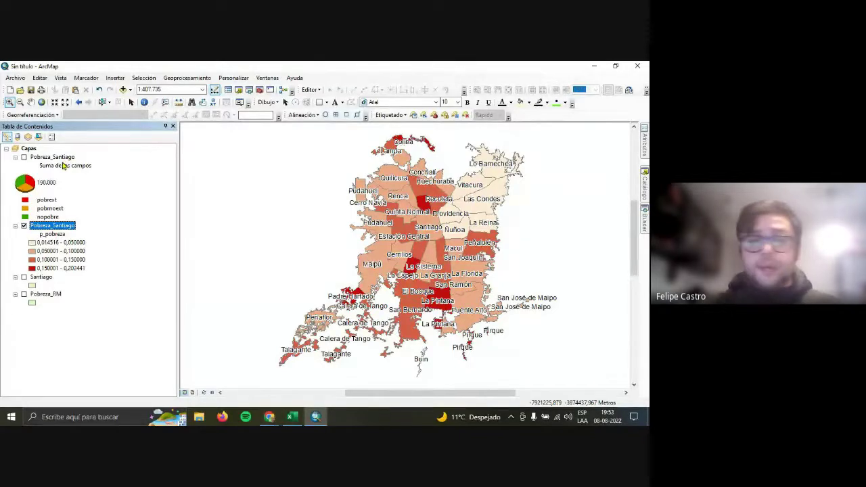
# - Set the graduated-colour Pobreza_Santiago layer's label placement to remove duplicate labels and place overlapping labels, and apply it to the map
pyautogui.doubleClick(68, 225)
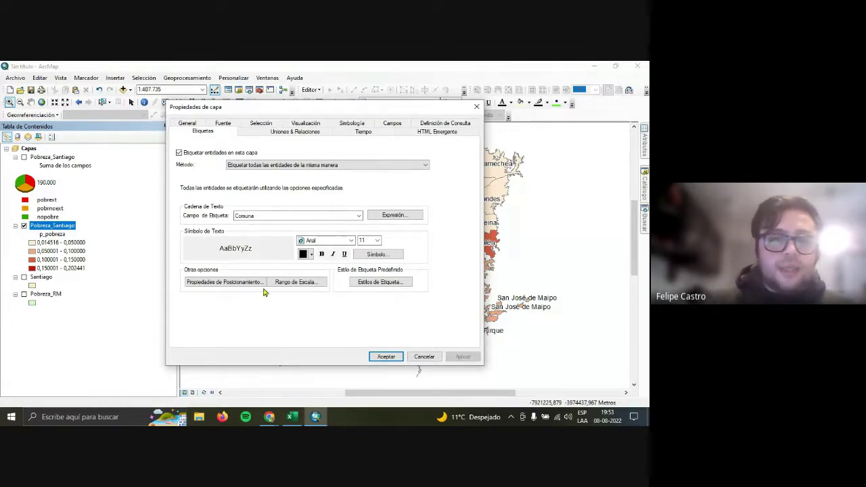
pyautogui.click(243, 283)
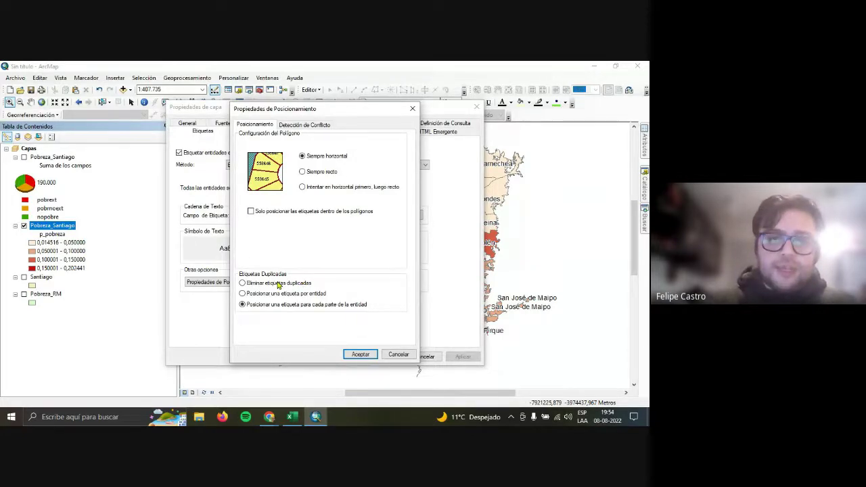
pyautogui.click(278, 285)
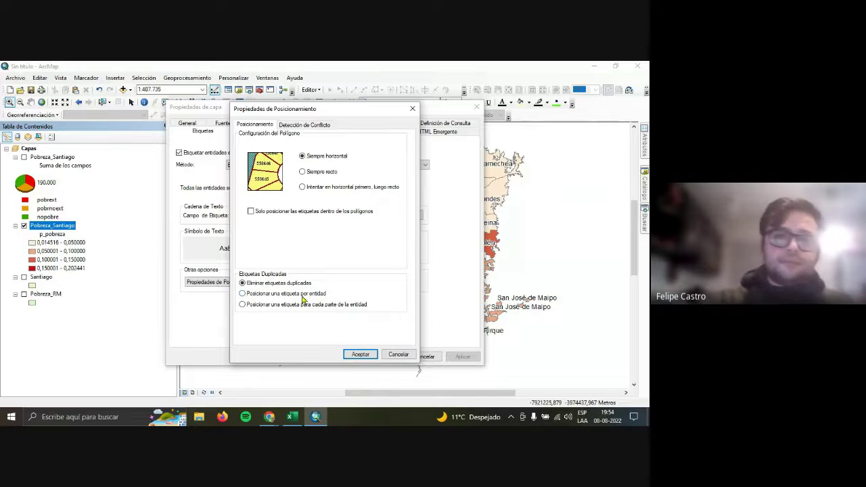
pyautogui.click(305, 125)
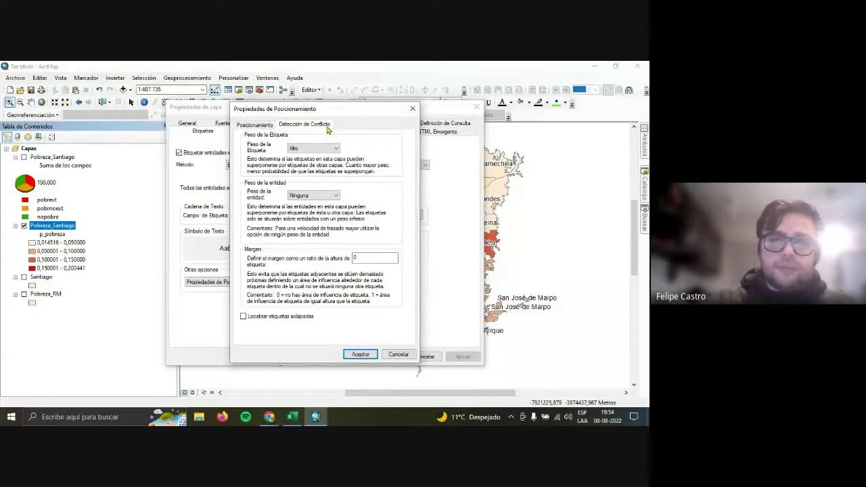
pyautogui.click(306, 323)
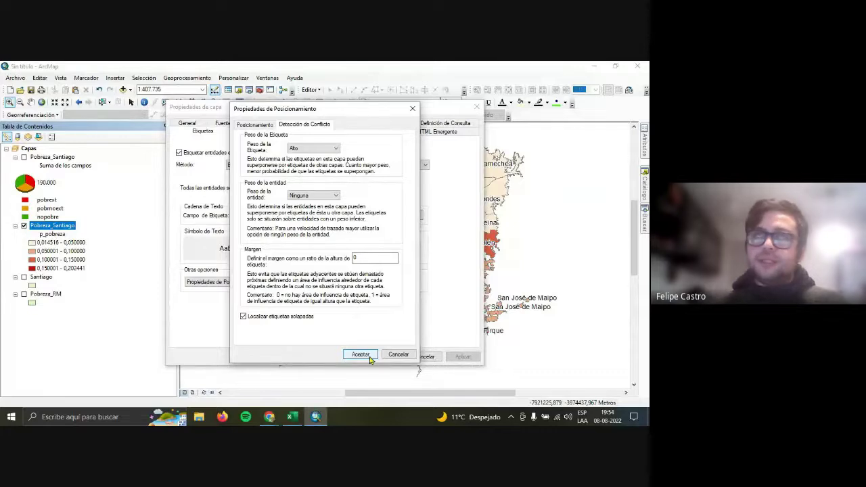
pyautogui.click(370, 356)
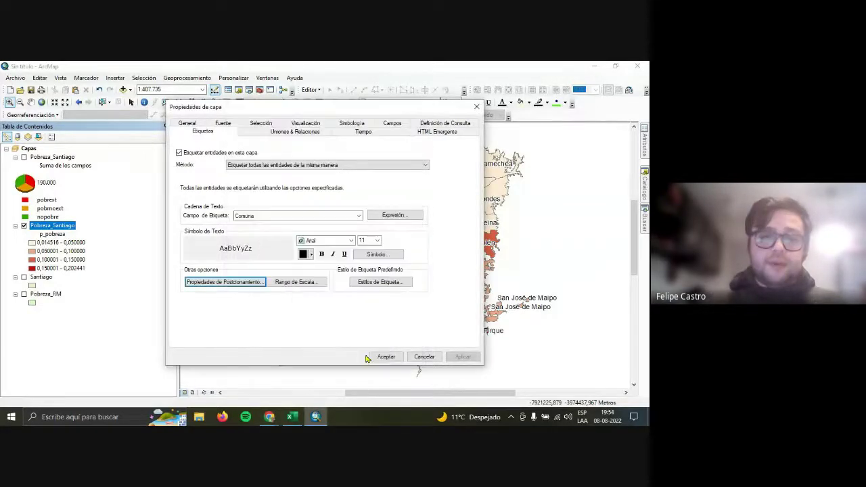
pyautogui.click(399, 358)
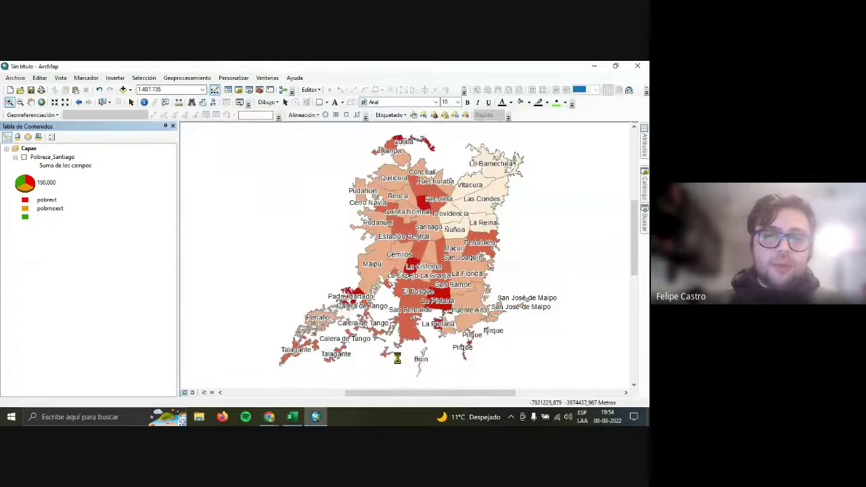
pyautogui.click(70, 332)
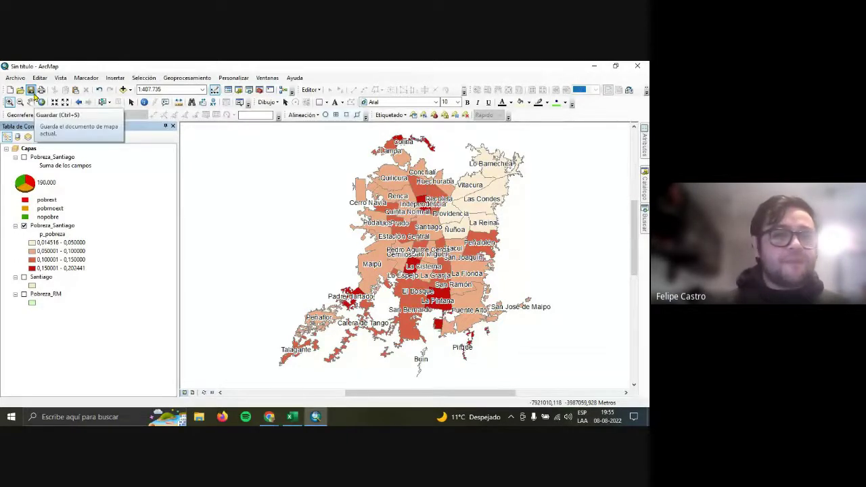
# - Start saving the map document in the Desktop folder SIG Estación Lastarria, 2022, Clase abierta Cartografía temática en ArcGIS, and open its file name for editing
pyautogui.click(31, 91)
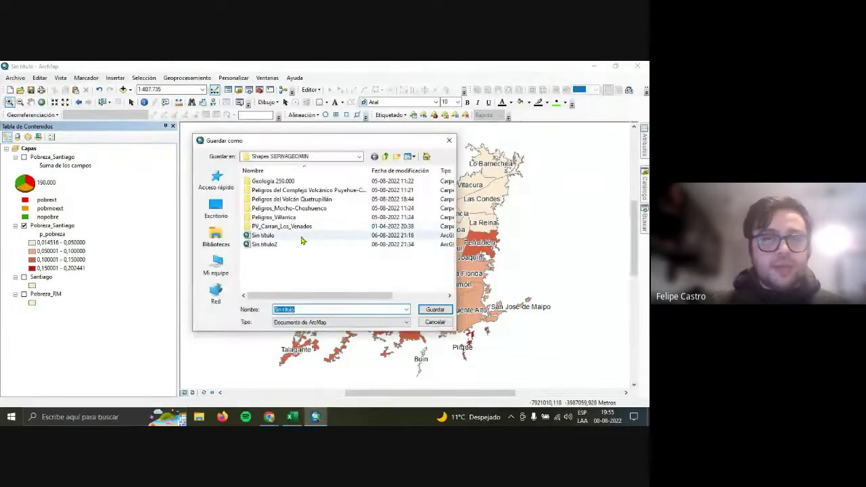
pyautogui.click(217, 206)
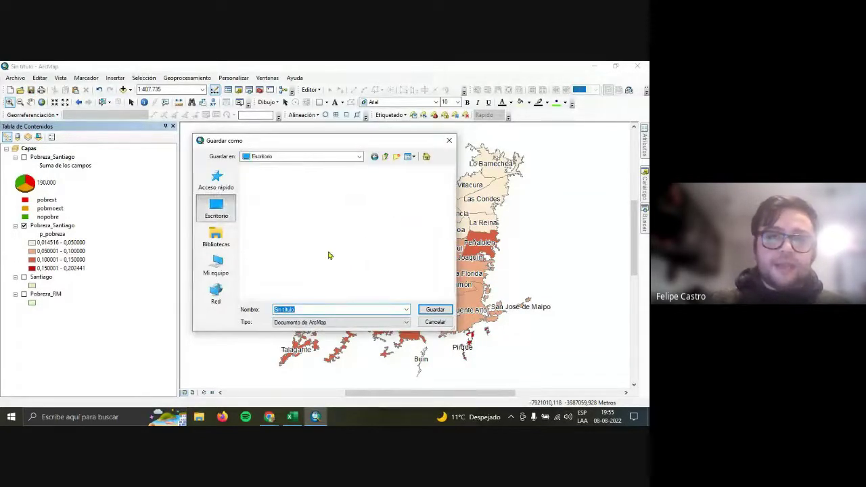
pyautogui.click(325, 249)
pyautogui.scroll(-5, 325, 248)
pyautogui.scroll(-10, 324, 248)
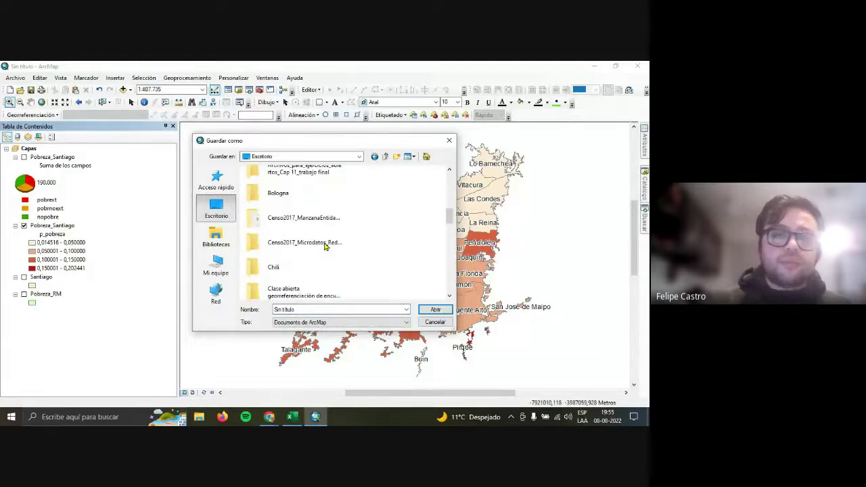
pyautogui.scroll(-2, 325, 247)
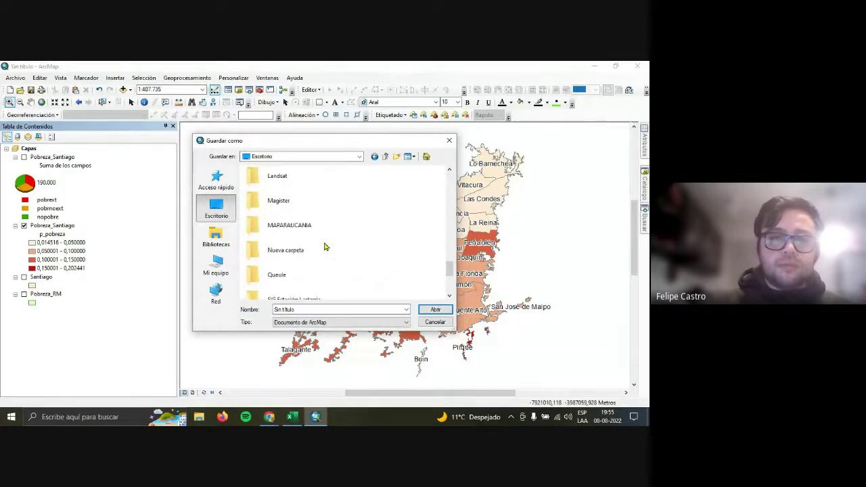
pyautogui.scroll(-2, 325, 248)
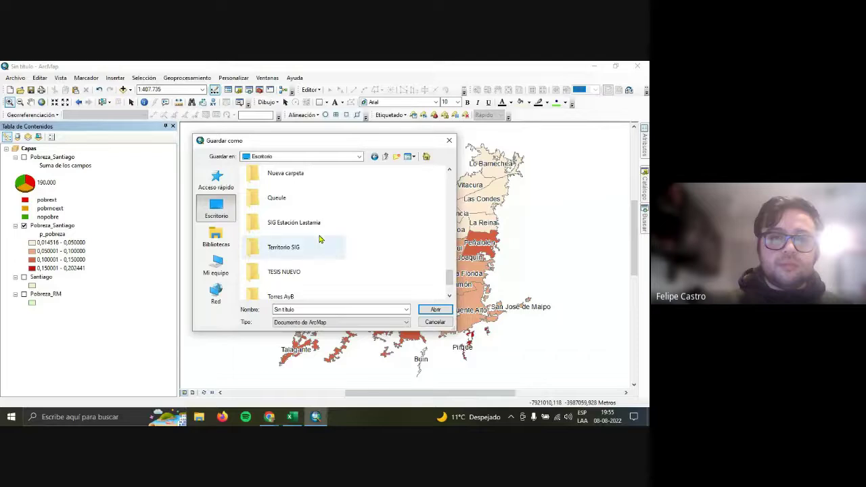
pyautogui.doubleClick(339, 227)
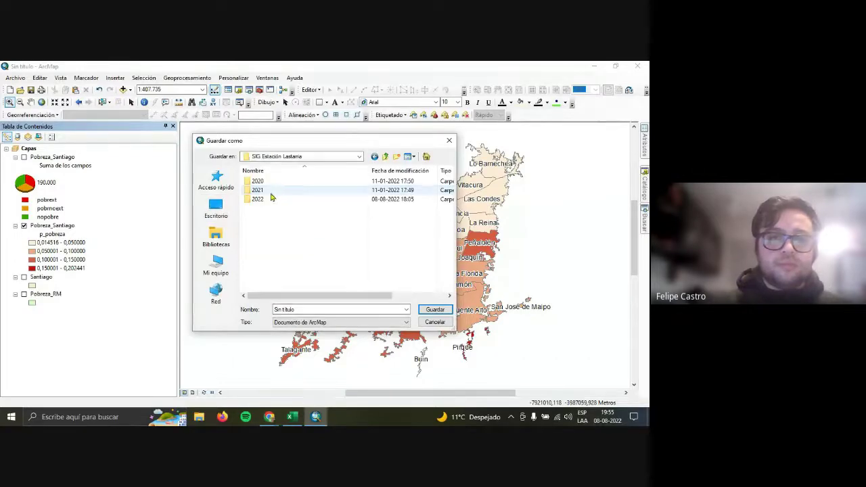
pyautogui.doubleClick(273, 198)
pyautogui.doubleClick(293, 192)
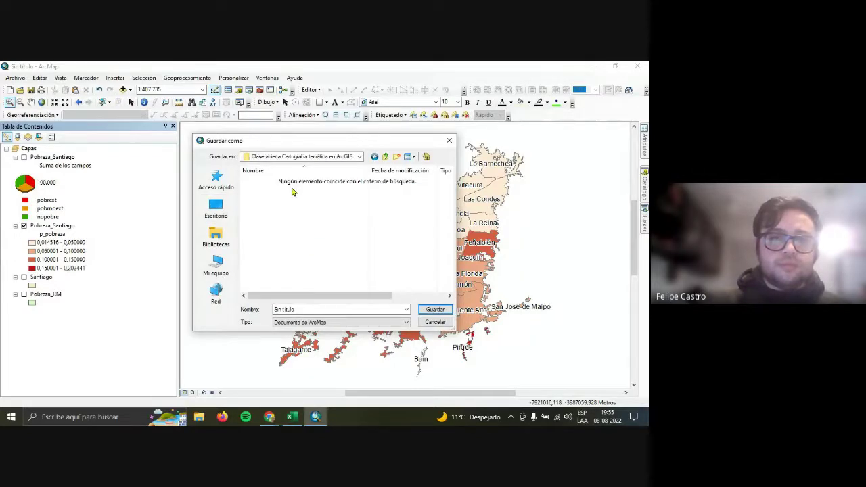
pyautogui.click(303, 309)
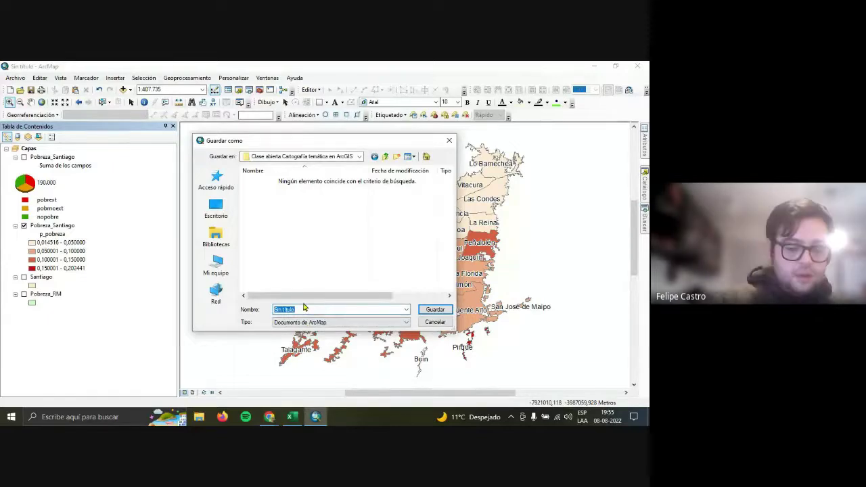
# - Save the map document as "Pobreza Santiago" in the thematic cartography class folder
pyautogui.write('Pobreza Santiago')
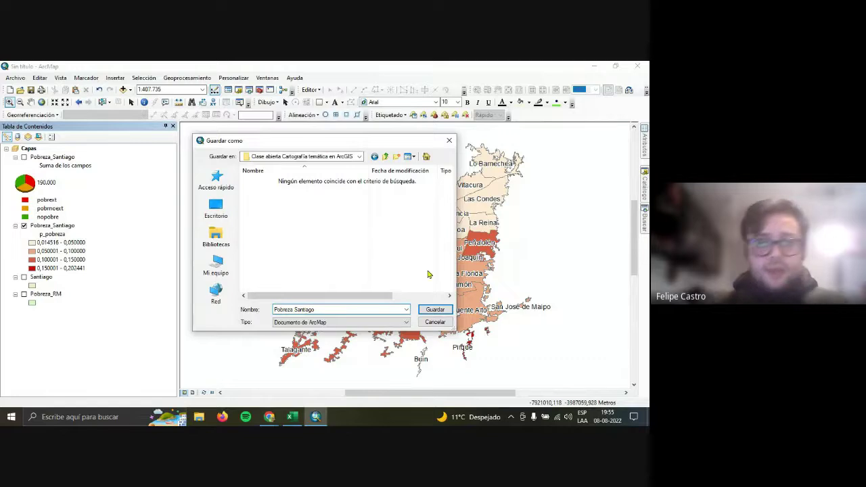
pyautogui.click(435, 310)
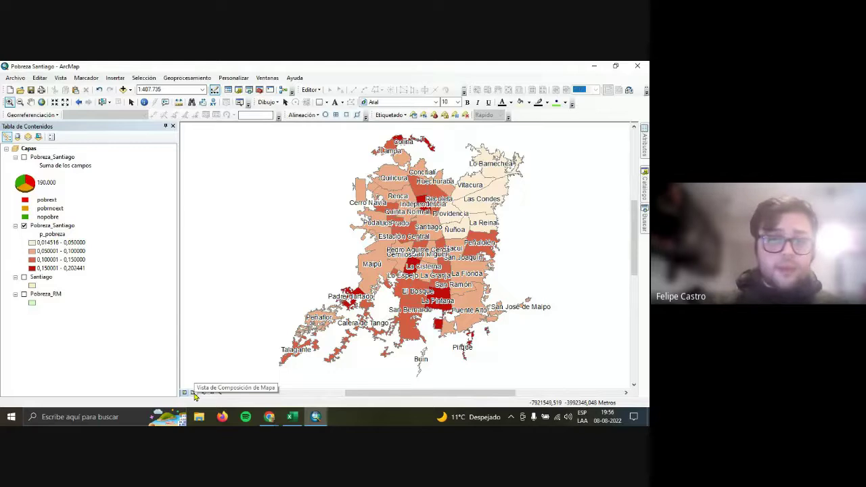
# - Switch the map from data view to layout view (Vista de Composición de Mapa)
pyautogui.click(61, 78)
pyautogui.click(75, 85)
pyautogui.click(60, 78)
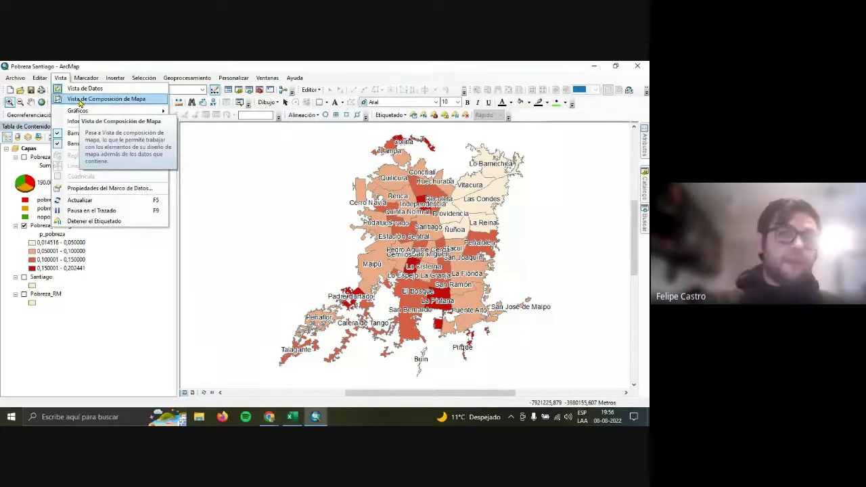
pyautogui.click(143, 102)
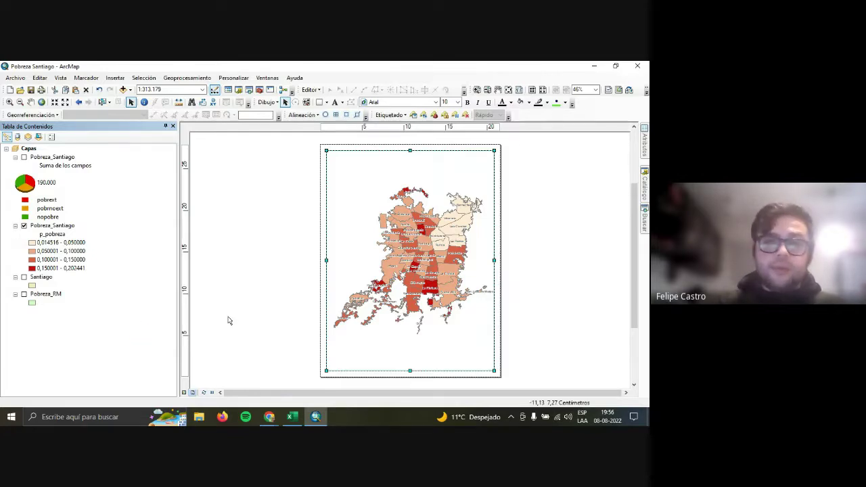
# - Set the Carta-size layout page to landscape (Apaisado), with map elements scaled proportionally to the paper size change
pyautogui.rightClick(275, 205)
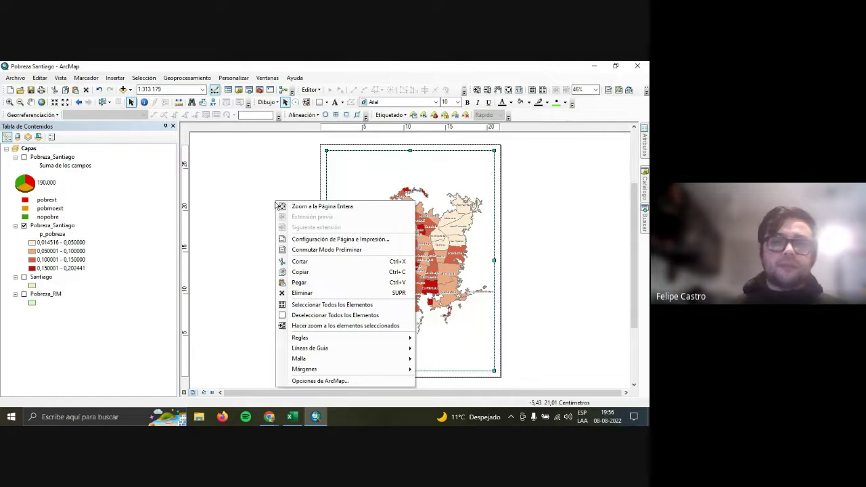
pyautogui.click(315, 241)
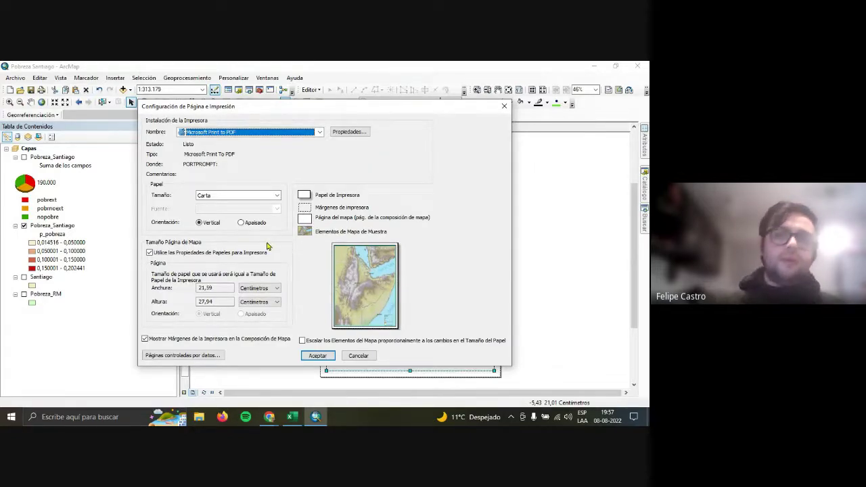
pyautogui.click(270, 198)
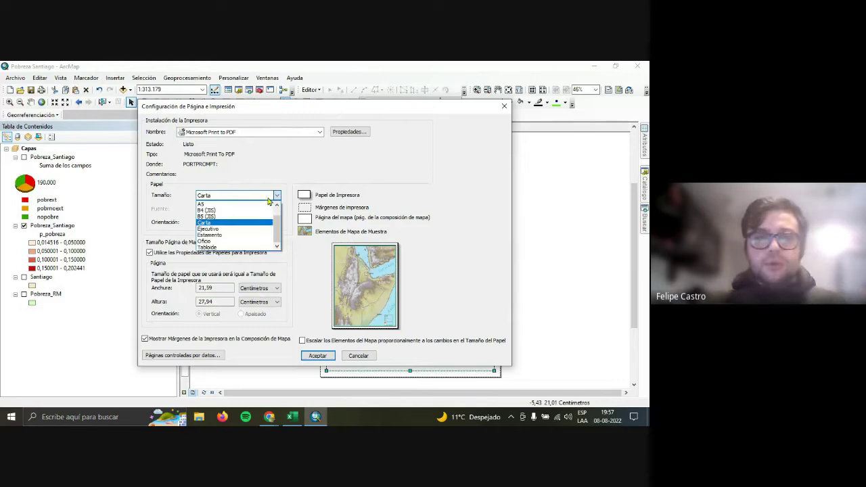
pyautogui.click(271, 198)
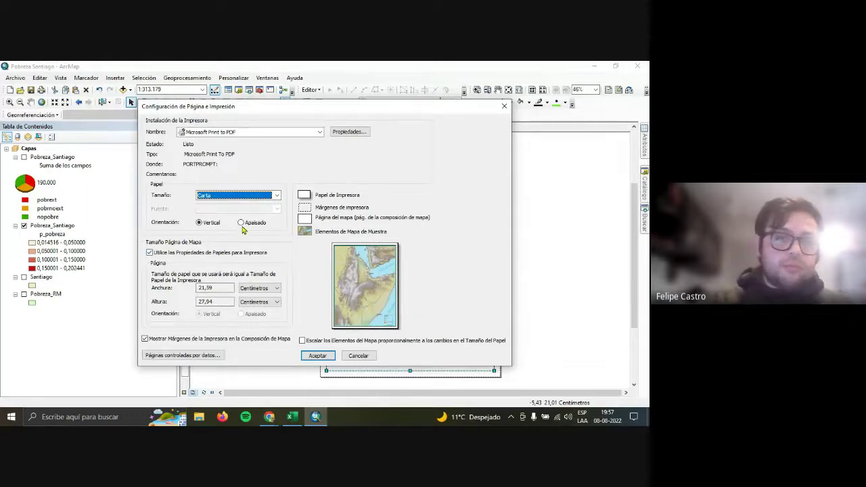
pyautogui.click(181, 255)
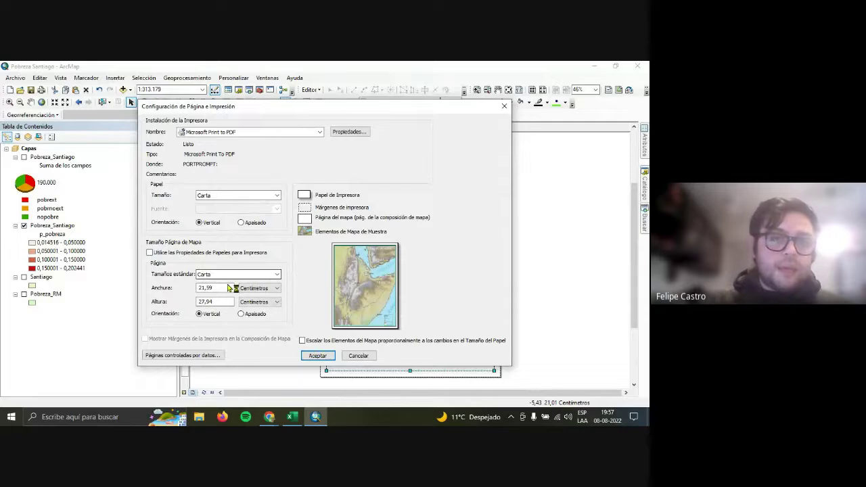
pyautogui.doubleClick(216, 302)
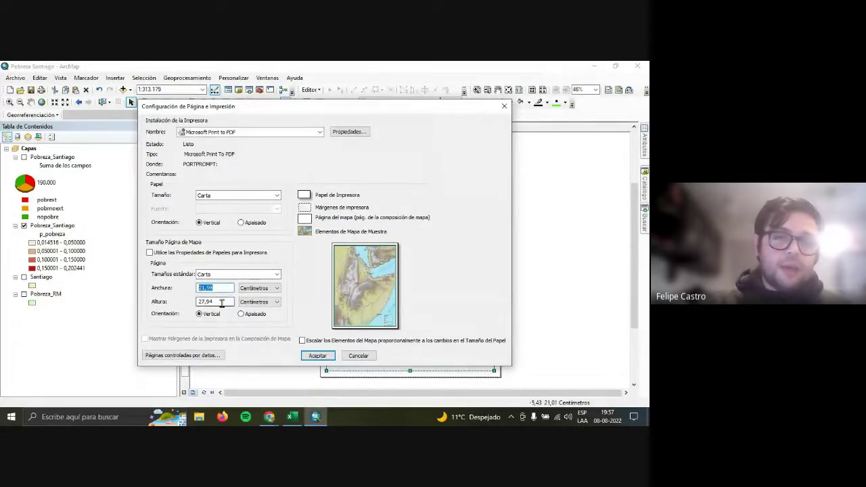
pyautogui.click(166, 254)
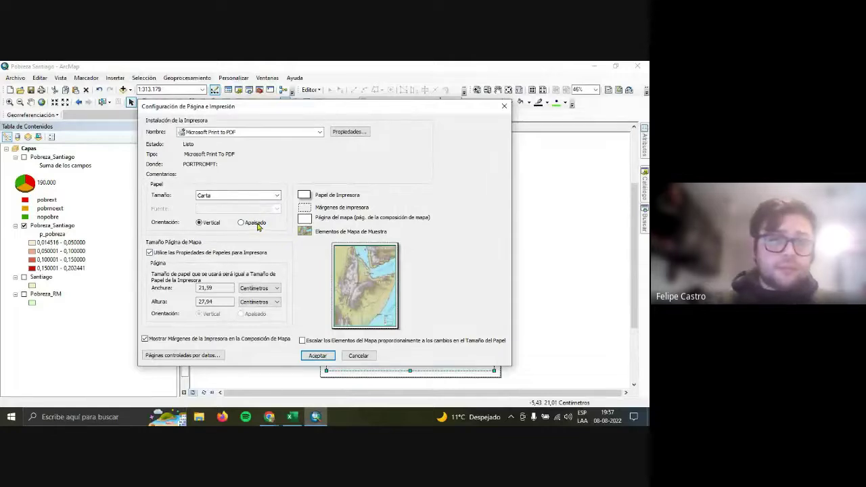
pyautogui.click(258, 226)
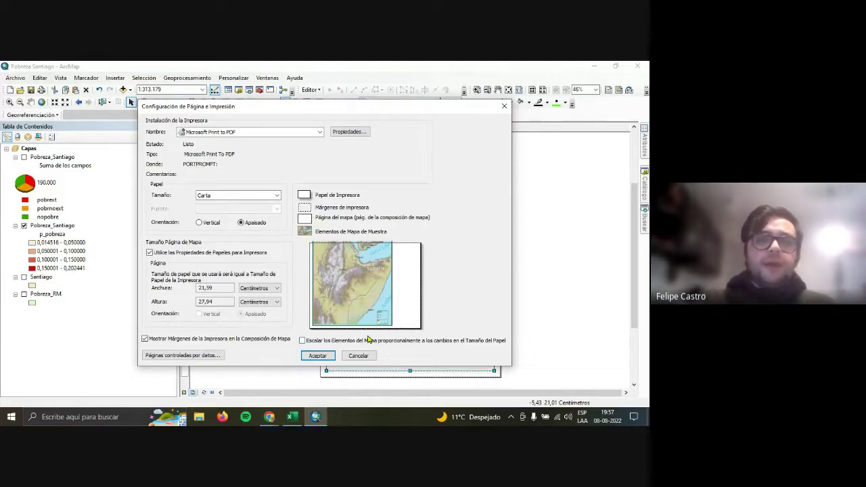
pyautogui.click(324, 341)
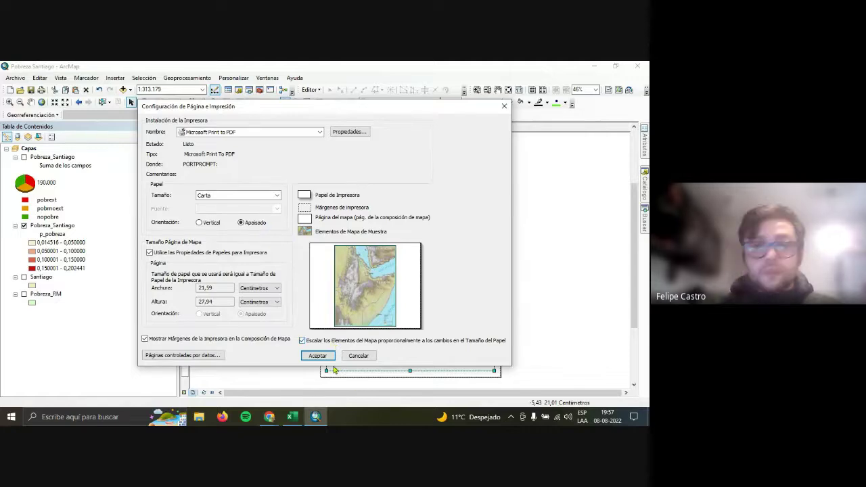
pyautogui.click(318, 356)
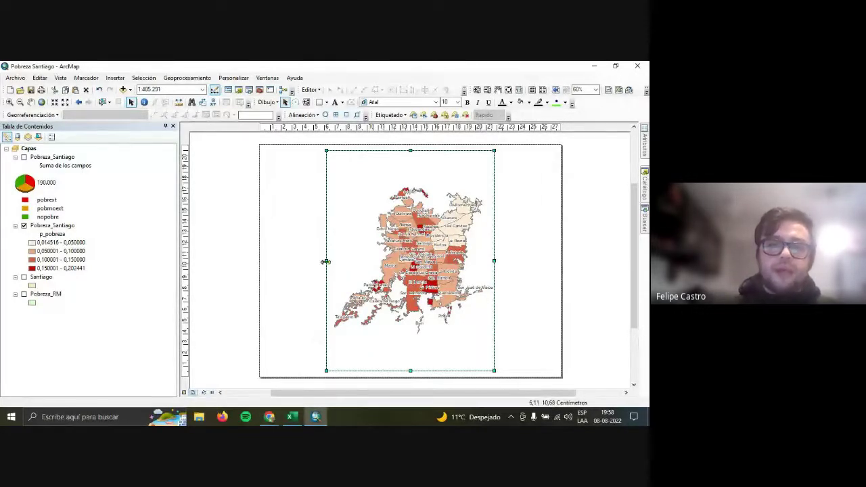
# - Widen the data frame on both sides so it spans the full width of the landscape page
pyautogui.moveTo(327, 261); pyautogui.dragTo(268, 260)
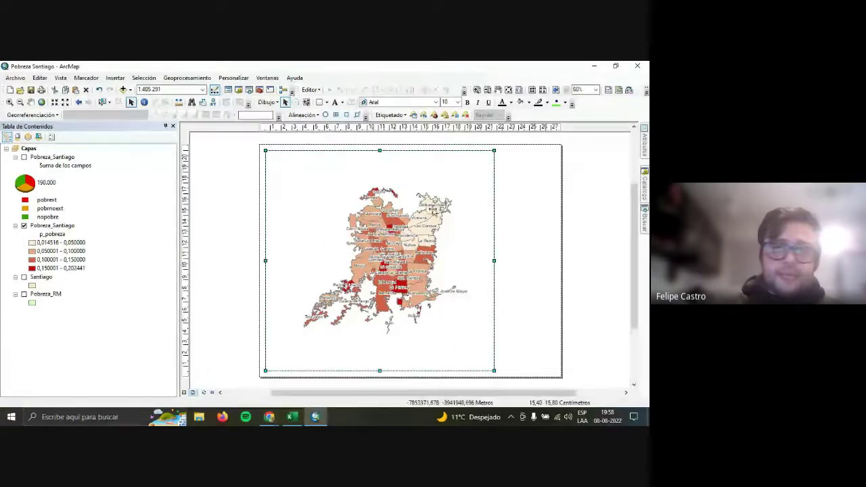
pyautogui.moveTo(502, 261); pyautogui.dragTo(556, 265)
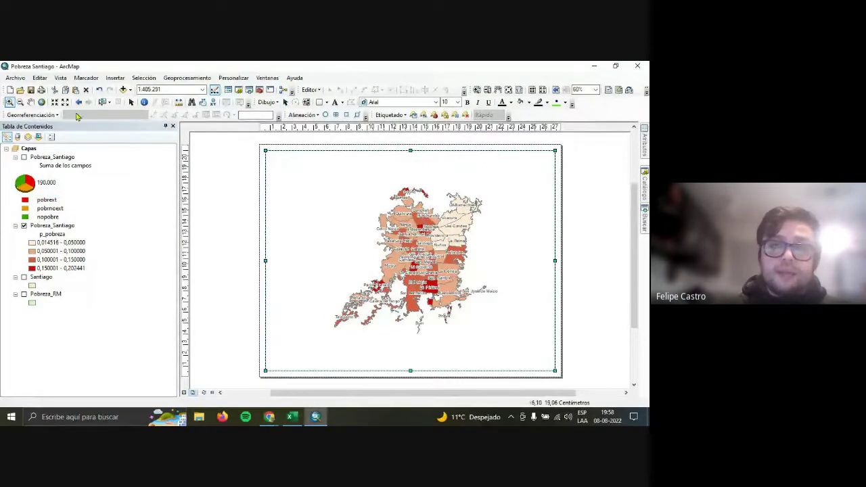
# - Enlarge the Santiago map inside the data frame to about 1:272.645 and shift it slightly towards the frame's right side
pyautogui.click(10, 102)
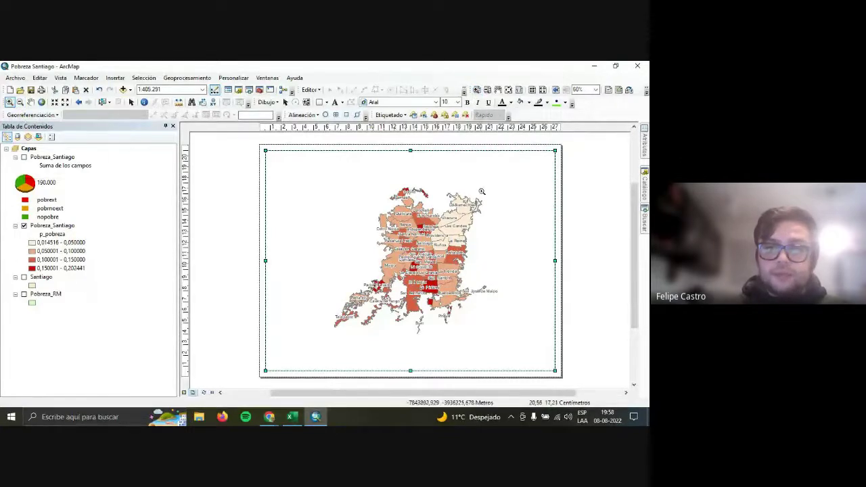
pyautogui.moveTo(494, 183); pyautogui.dragTo(333, 332)
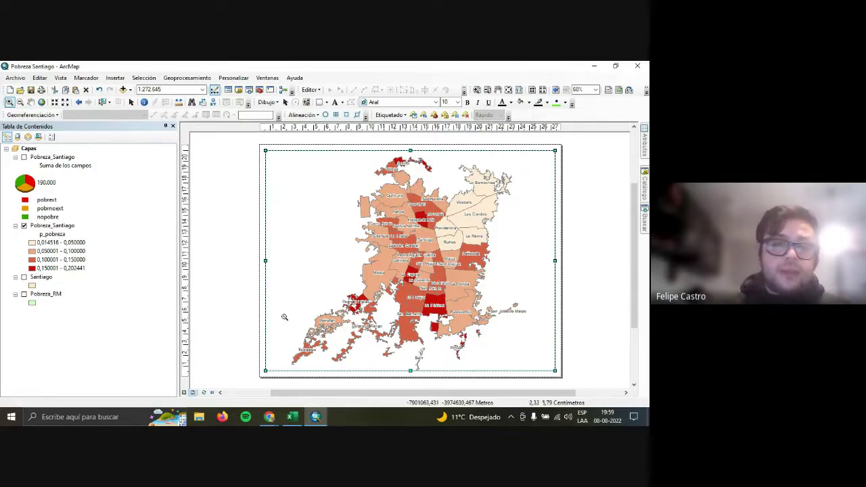
pyautogui.click(30, 101)
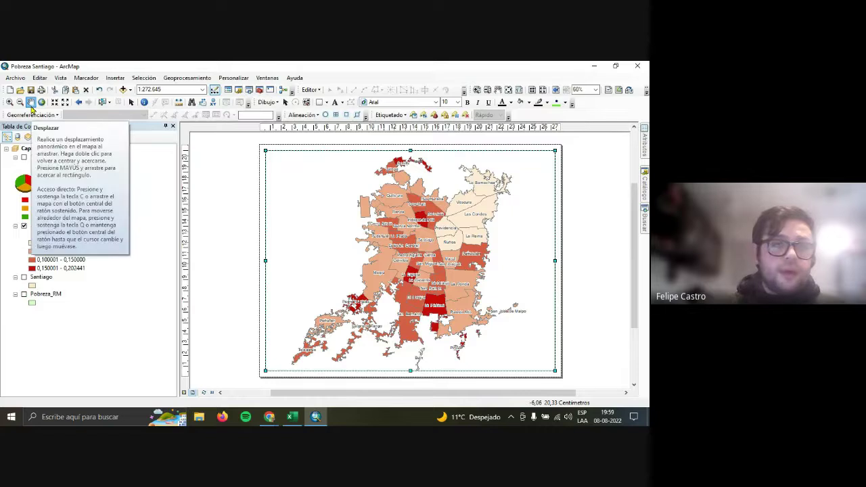
pyautogui.moveTo(394, 250); pyautogui.dragTo(423, 251)
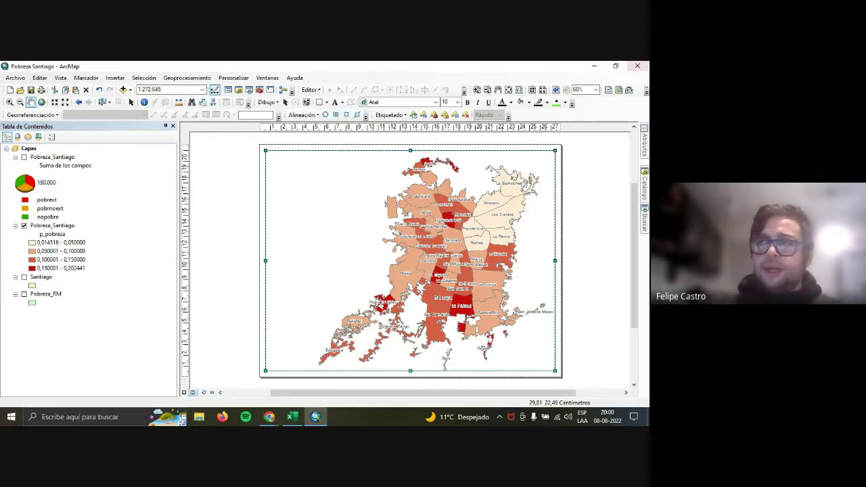
pyautogui.hotkey('alt', 'Tab')
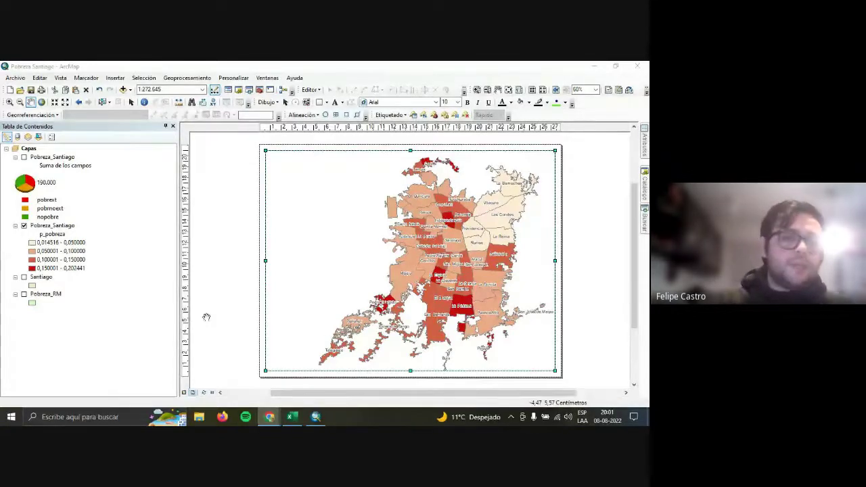
pyautogui.click(162, 319)
pyautogui.click(158, 318)
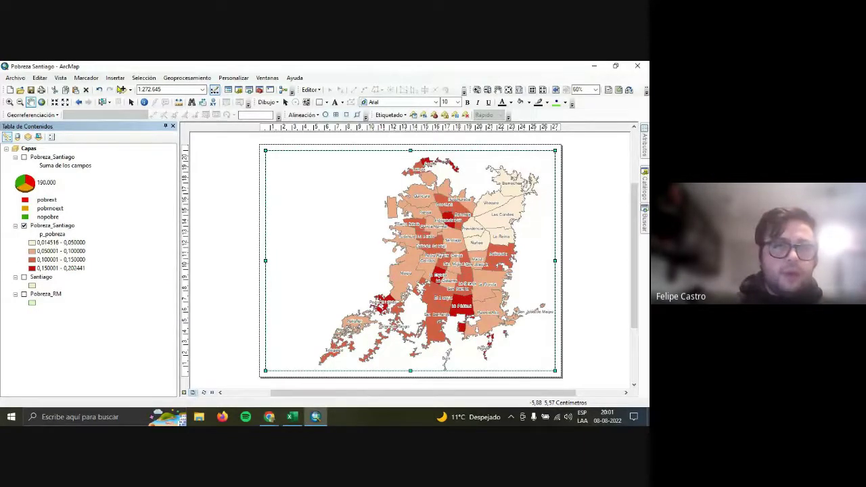
# - Insert a north arrow in the style Flecha de Norte ESRI 2 on the layout
pyautogui.click(121, 79)
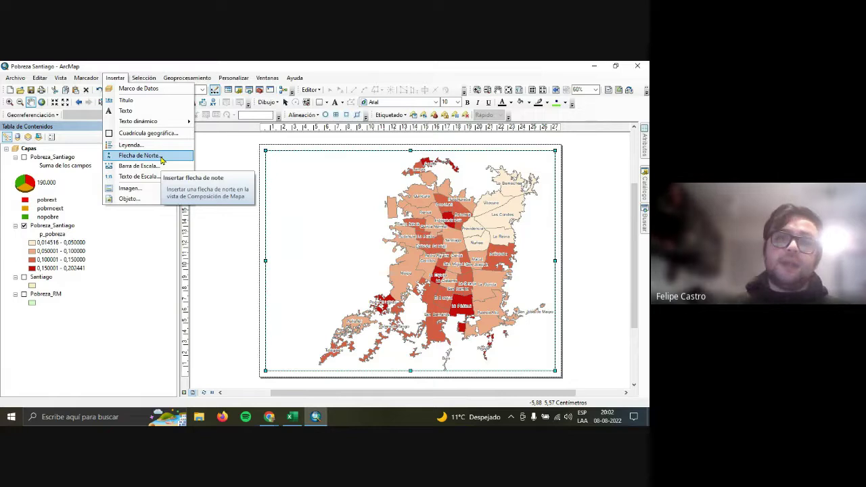
pyautogui.click(139, 155)
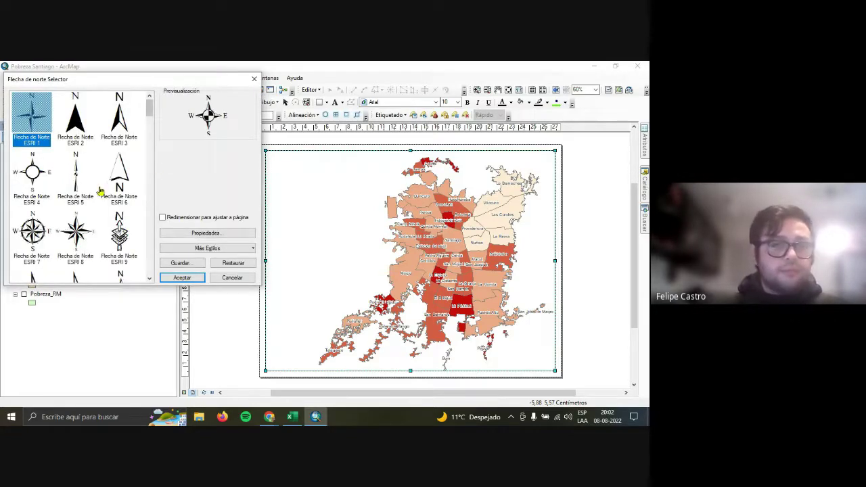
pyautogui.scroll(-3, 101, 189)
pyautogui.scroll(-12, 101, 188)
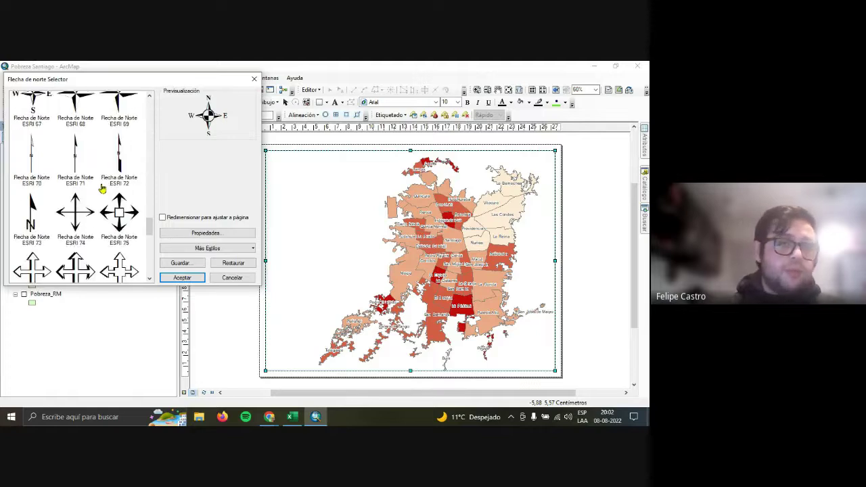
pyautogui.scroll(15, 108, 255)
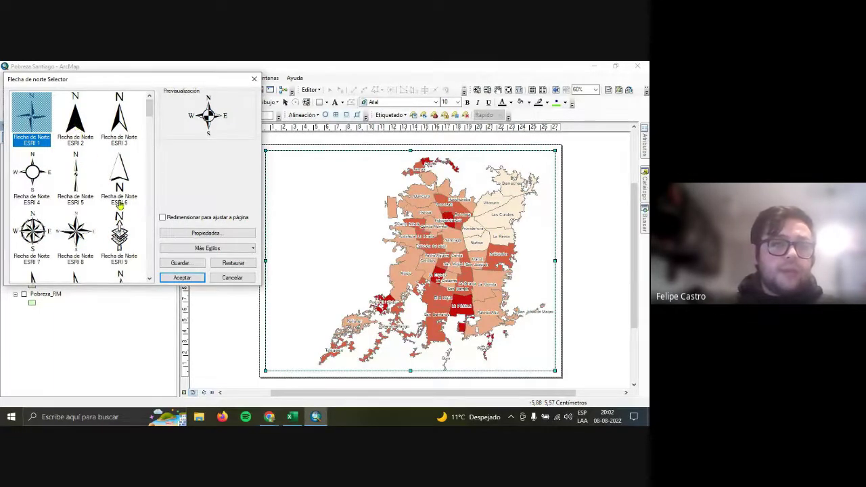
pyautogui.click(76, 122)
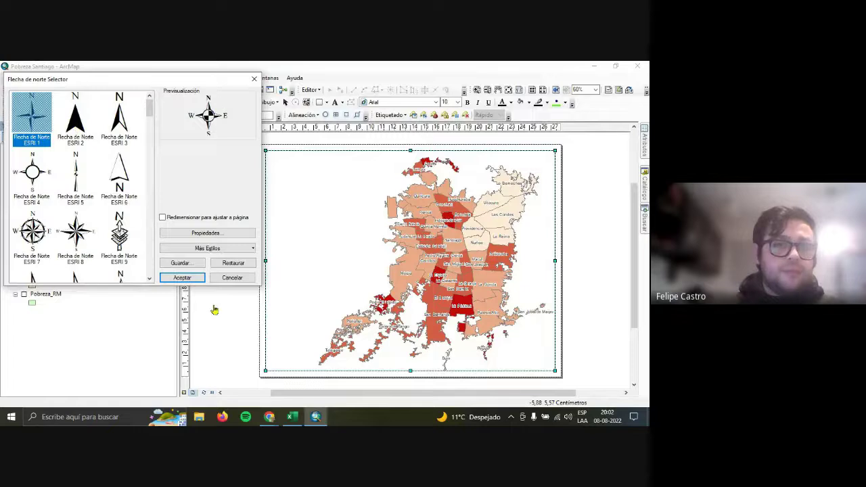
pyautogui.click(182, 278)
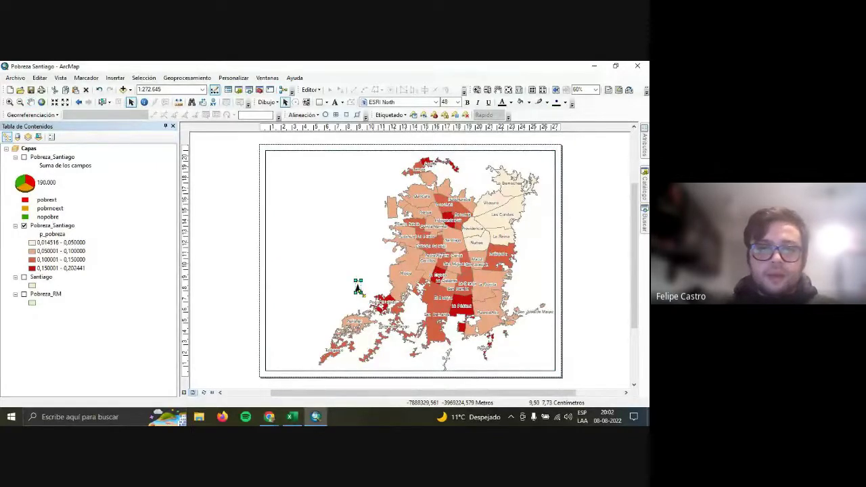
# - Enlarge the north arrow and place it in the upper right corner of the data frame
pyautogui.moveTo(363, 296); pyautogui.dragTo(367, 304)
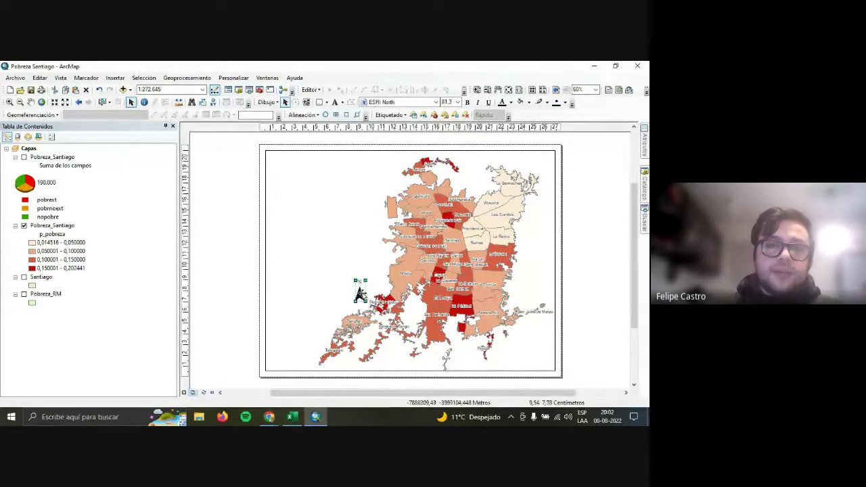
pyautogui.moveTo(464, 230); pyautogui.dragTo(544, 169)
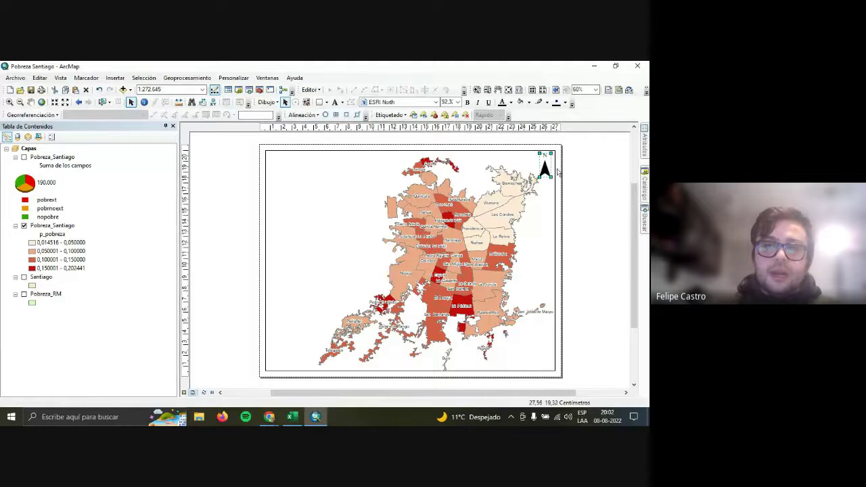
pyautogui.click(599, 195)
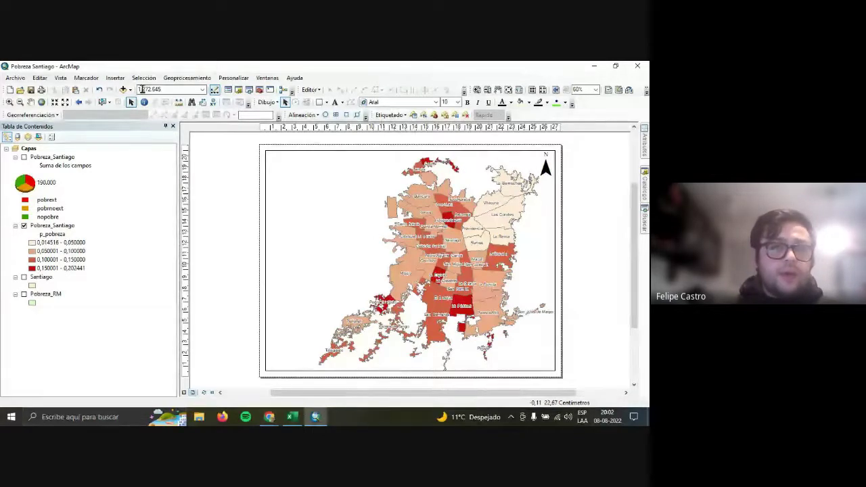
# - Insert a scale bar in the style Barra de escala alternativa 1 and place it in the empty area west of the map
pyautogui.click(125, 80)
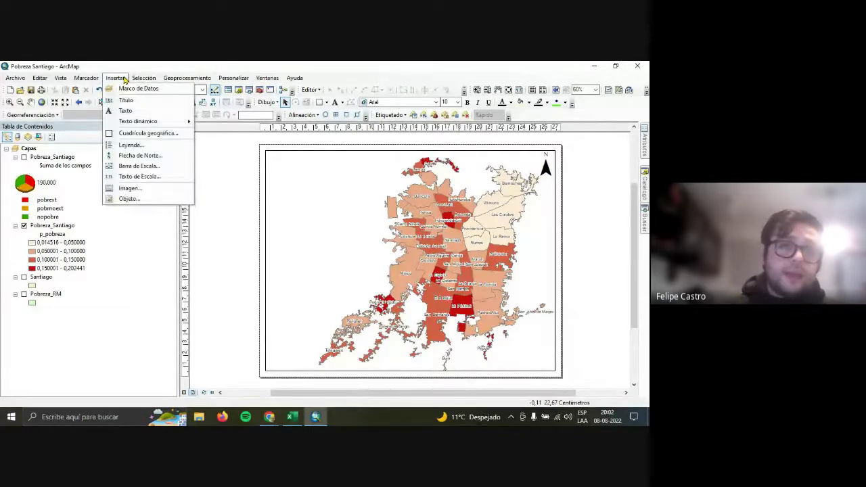
pyautogui.click(148, 167)
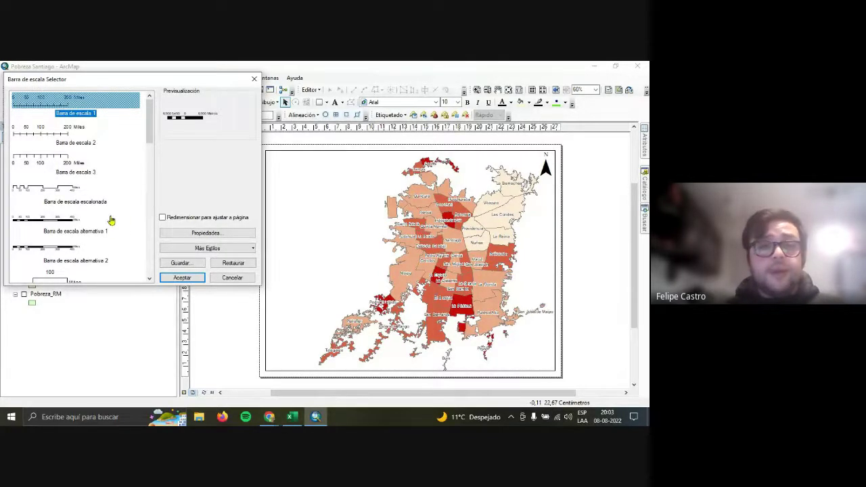
pyautogui.scroll(-5, 108, 203)
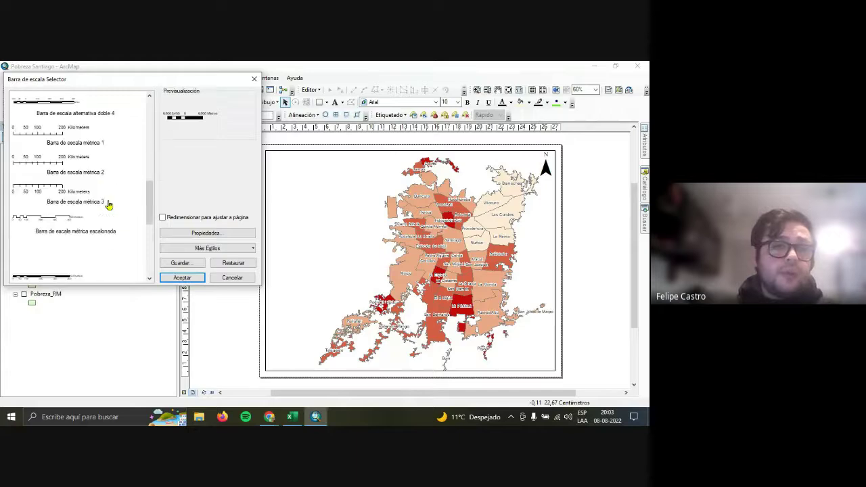
pyautogui.scroll(5, 109, 204)
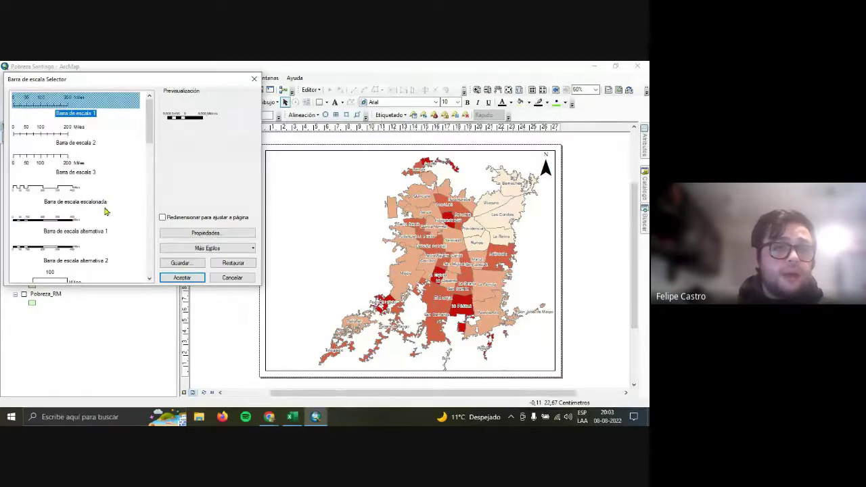
pyautogui.click(61, 229)
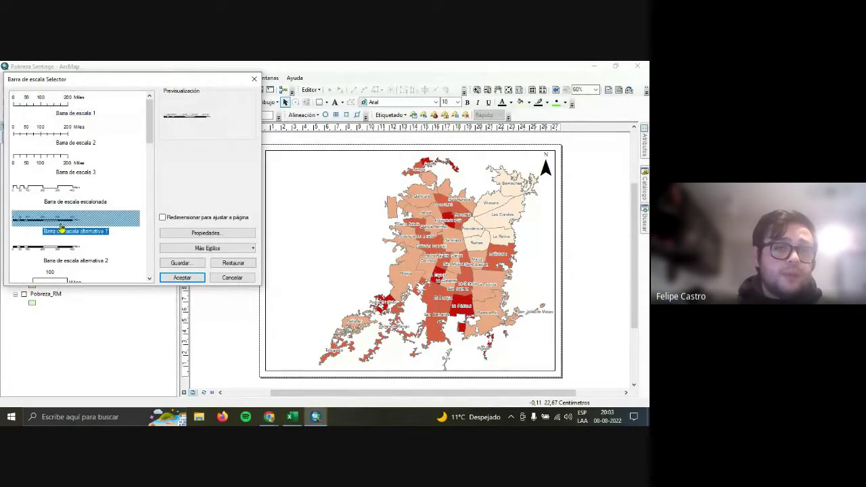
pyautogui.click(171, 280)
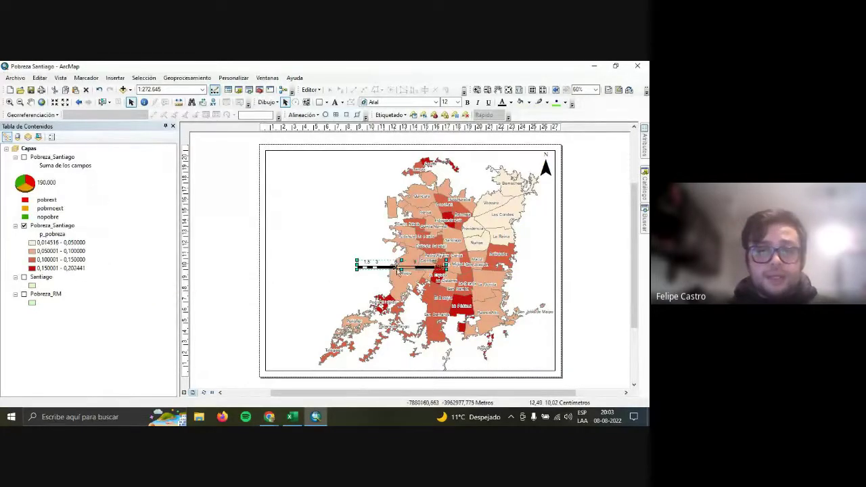
pyautogui.moveTo(402, 268); pyautogui.dragTo(329, 227)
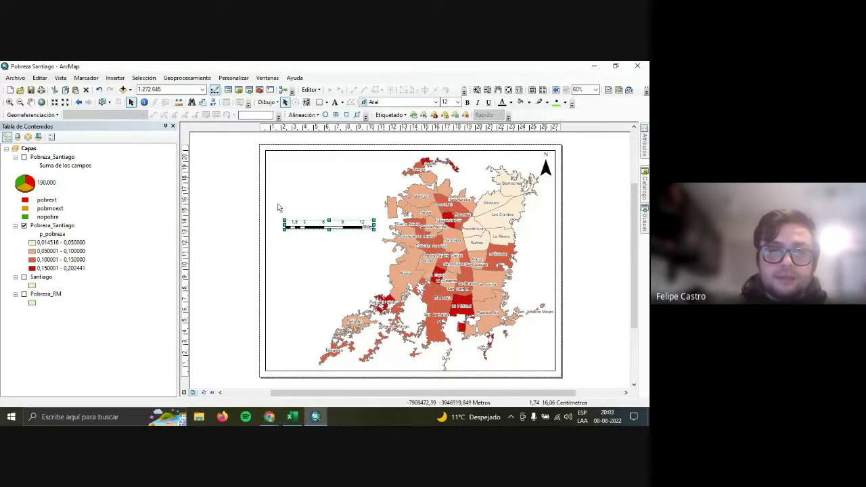
pyautogui.moveTo(362, 229); pyautogui.dragTo(357, 250)
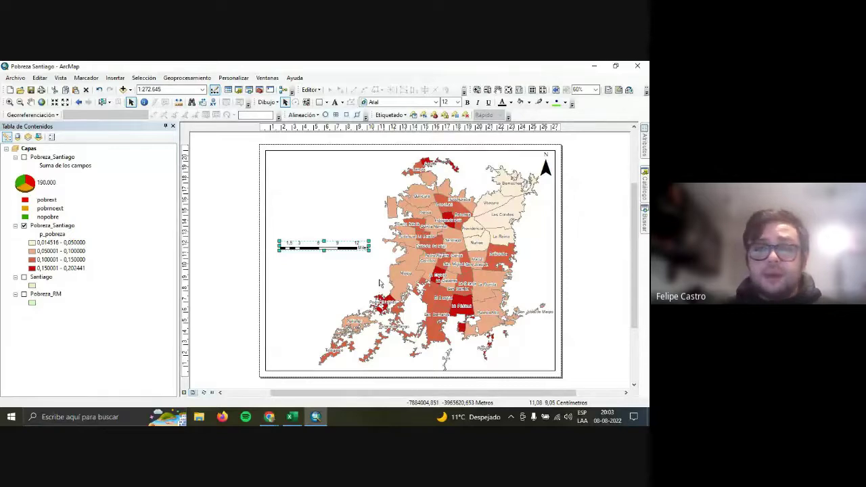
# - Set the scale bar's division units to Kilómetros and its unit label to Km
pyautogui.doubleClick(344, 249)
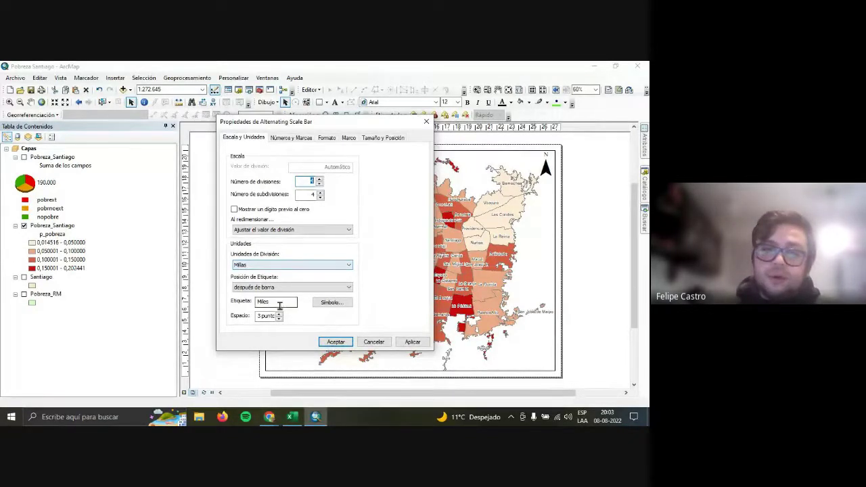
pyautogui.click(294, 267)
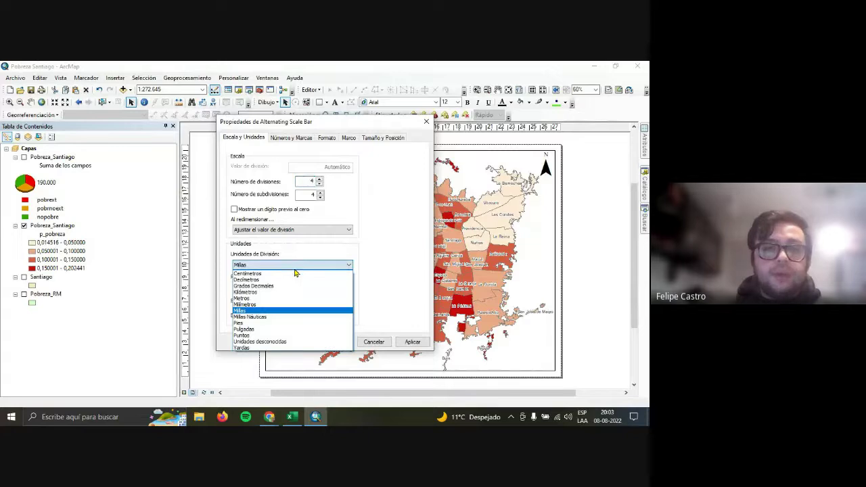
pyautogui.press('Escape')
pyautogui.press('k')
pyautogui.press('Tab')
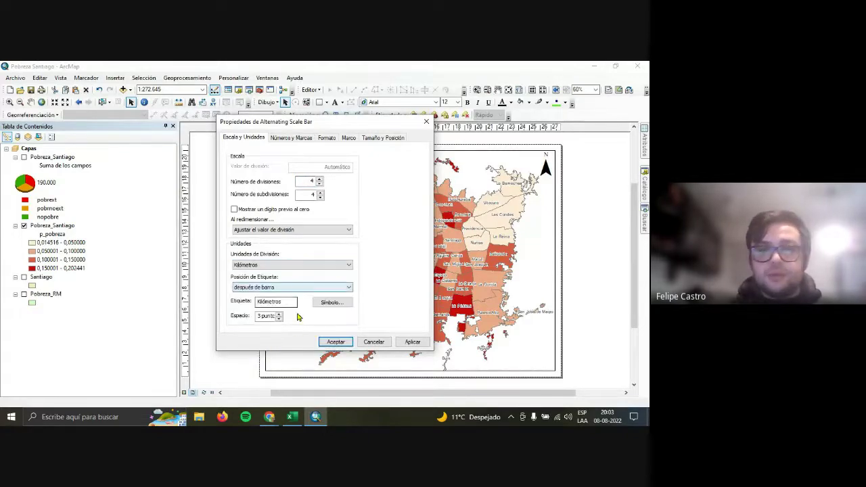
pyautogui.doubleClick(258, 302)
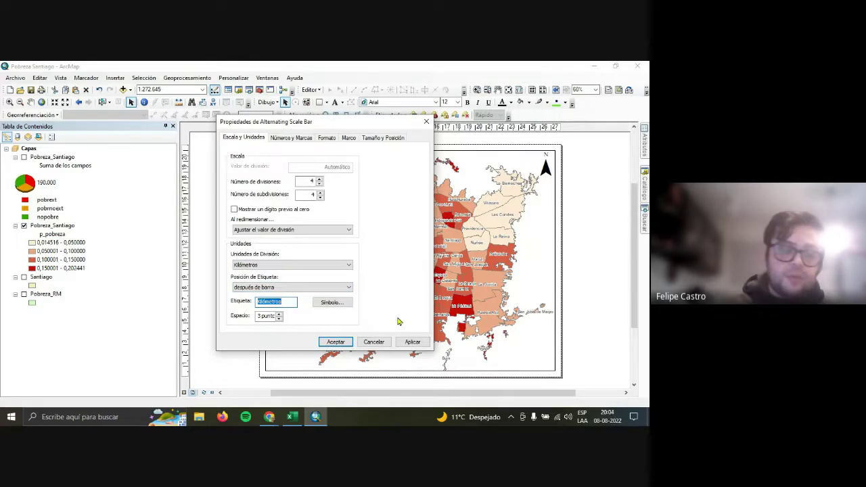
pyautogui.write('Km')
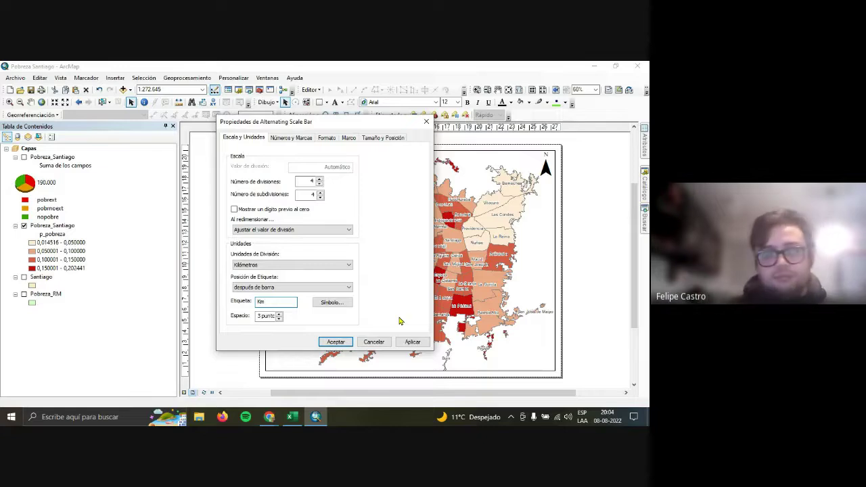
pyautogui.click(336, 342)
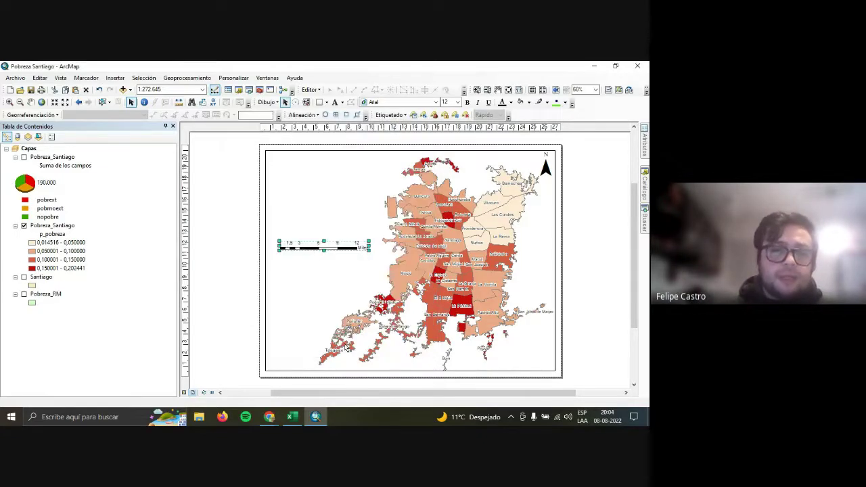
# - Shrink the scale bar into the lower left corner of the data frame and give it a Blanco background
pyautogui.moveTo(371, 244); pyautogui.dragTo(312, 362)
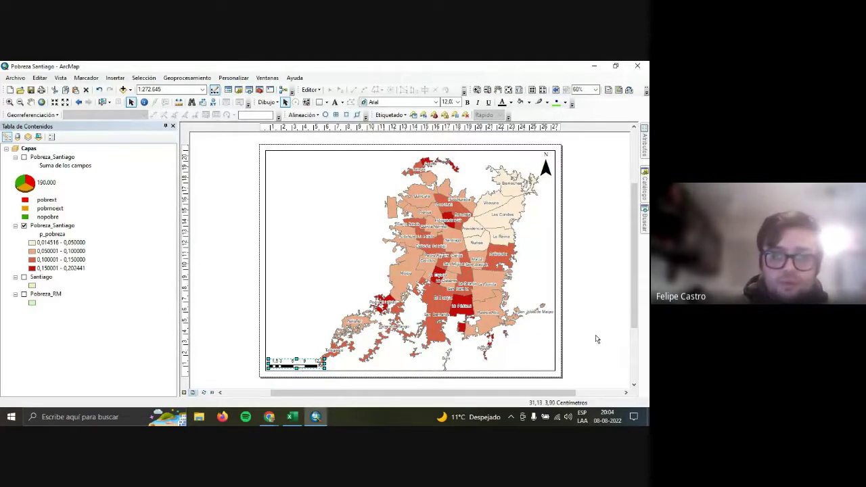
pyautogui.click(440, 371)
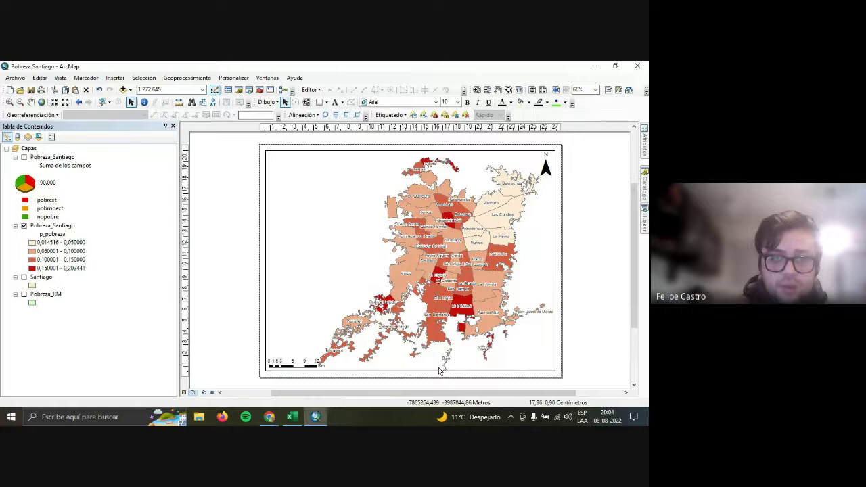
pyautogui.doubleClick(319, 367)
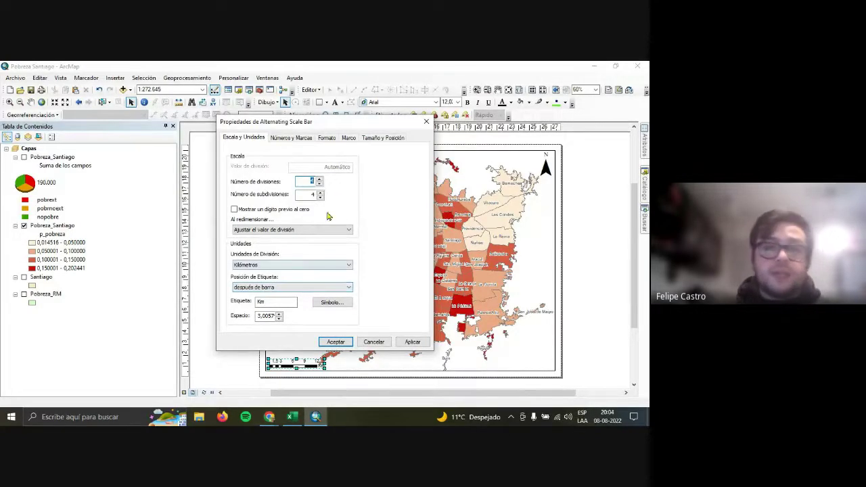
pyautogui.click(348, 138)
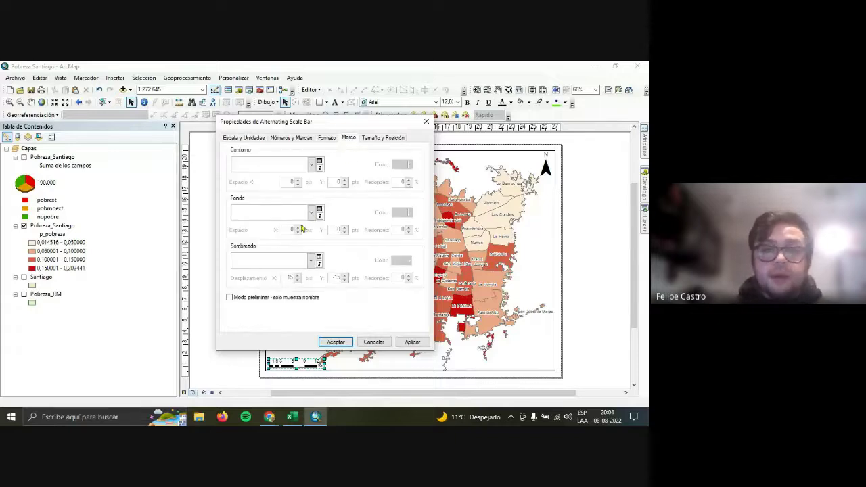
pyautogui.click(300, 214)
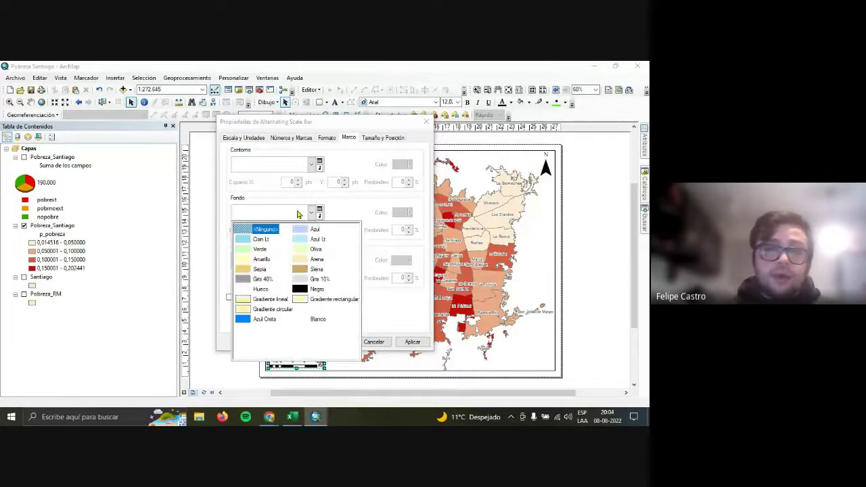
pyautogui.click(318, 320)
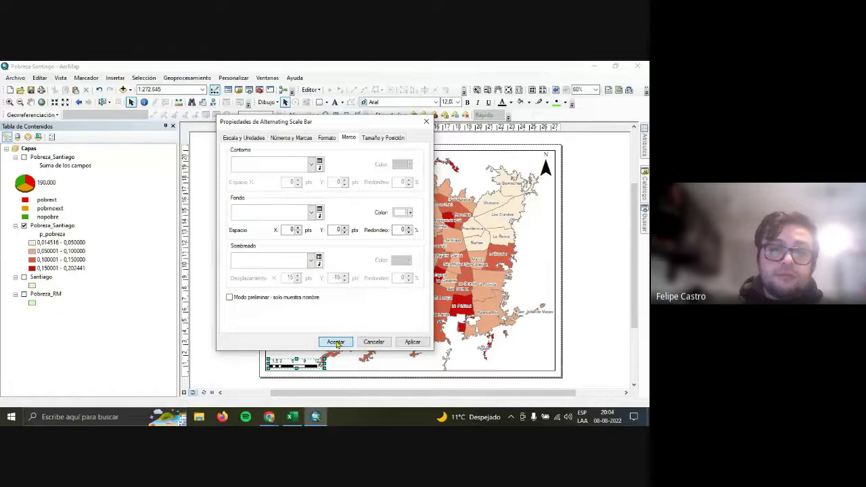
pyautogui.click(335, 342)
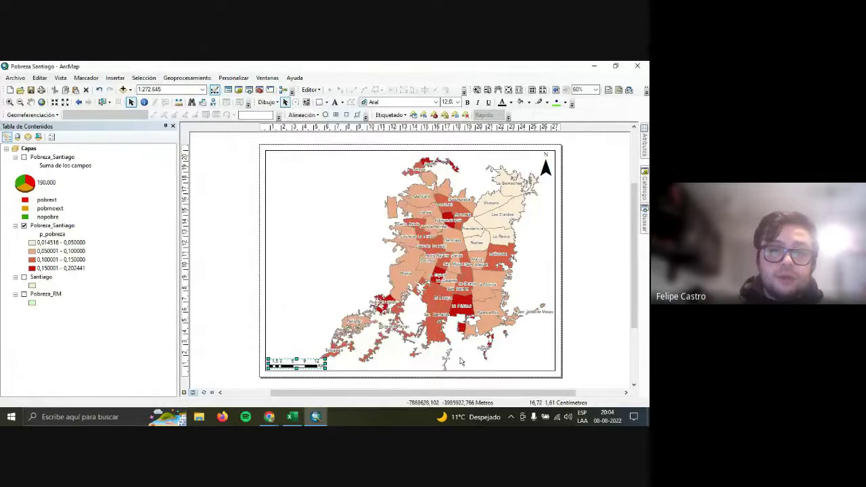
pyautogui.click(571, 303)
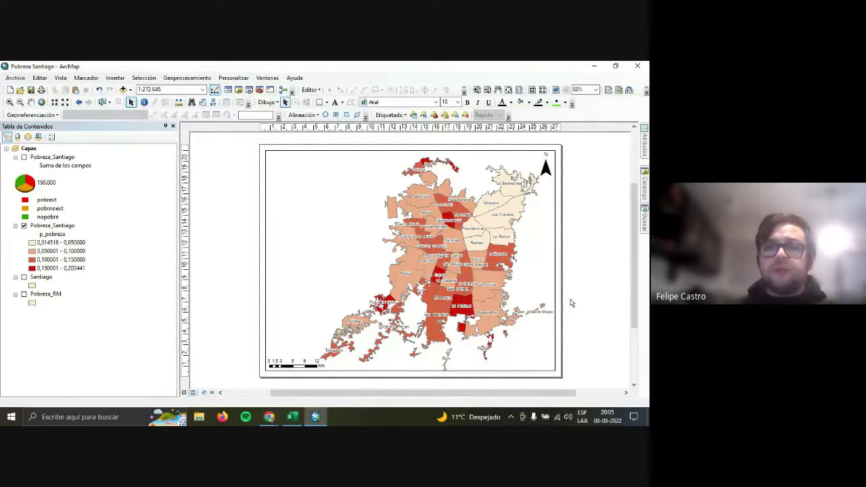
# - Insert the text "Fuente de datos: Encuestasta CASEN 2020" and place it in the empty area northwest of the map
pyautogui.click(115, 78)
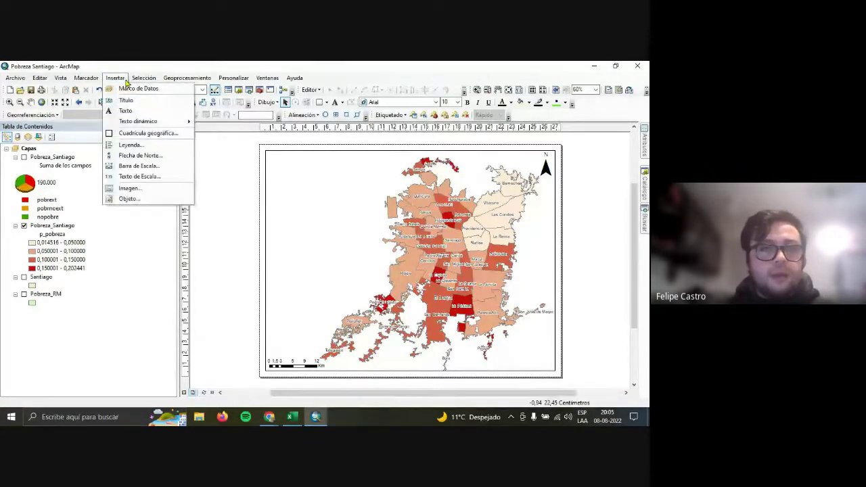
pyautogui.click(167, 114)
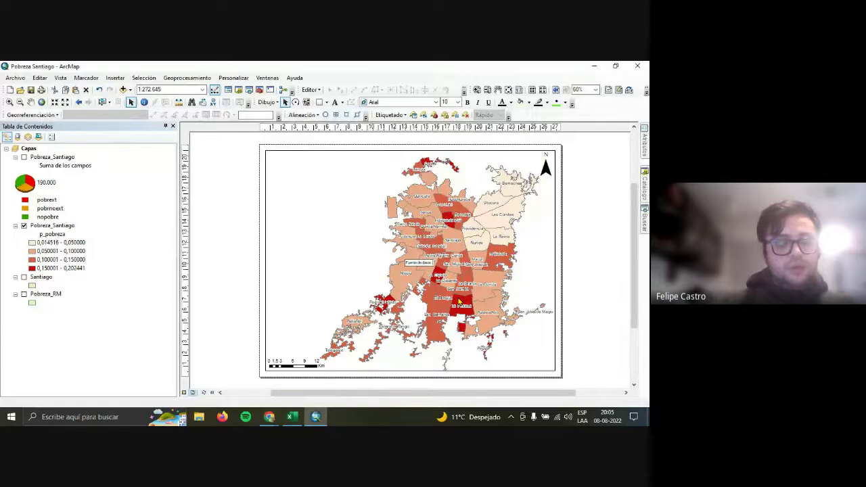
pyautogui.write('S')
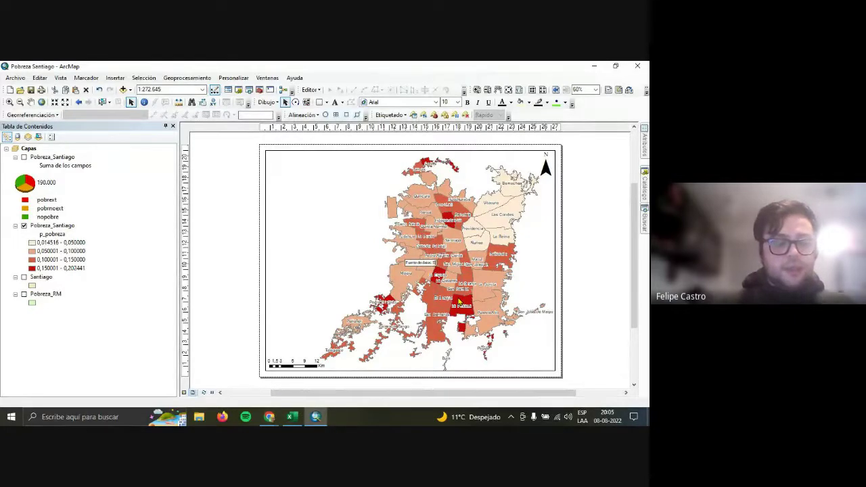
pyautogui.write('a CASEN 2020')
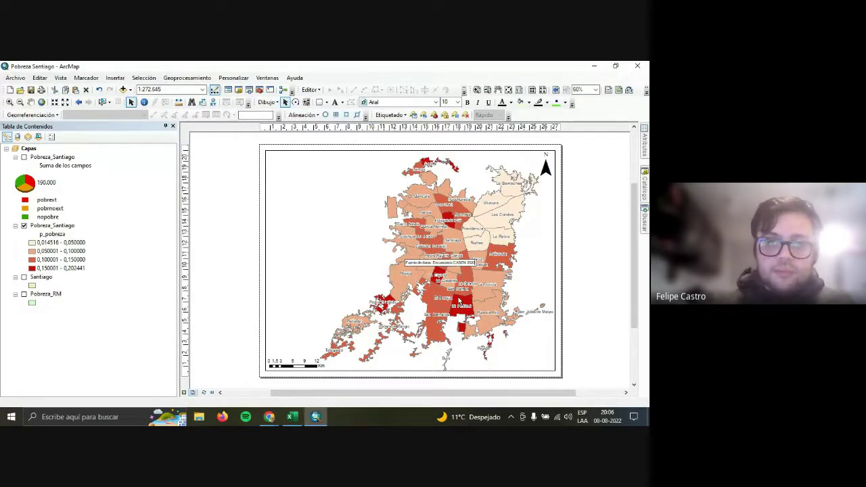
pyautogui.moveTo(438, 267); pyautogui.dragTo(315, 209)
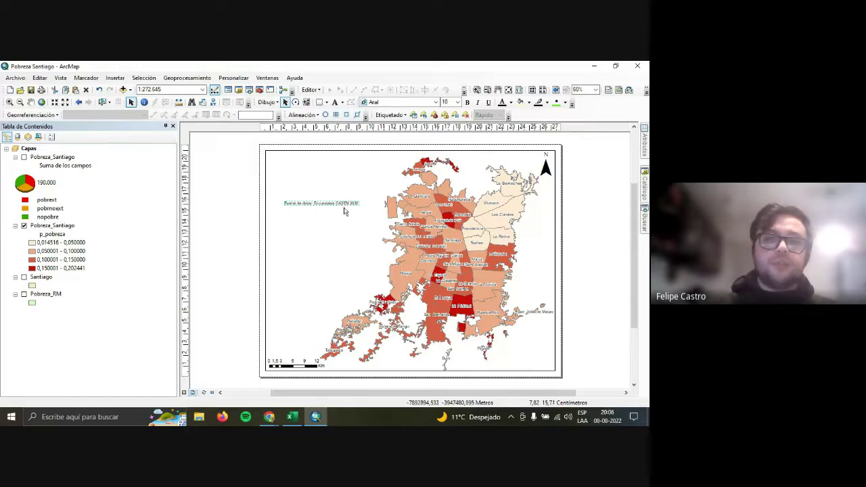
# - Right-align the text of the data source note in its properties
pyautogui.doubleClick(345, 206)
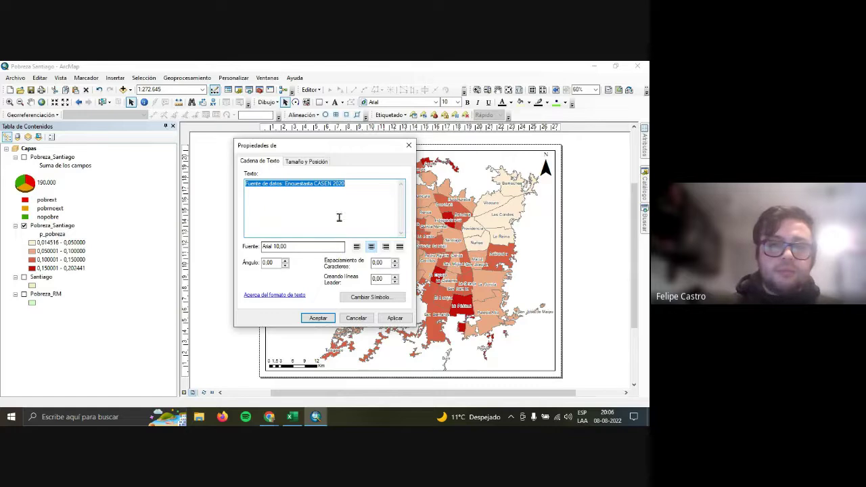
pyautogui.click(374, 201)
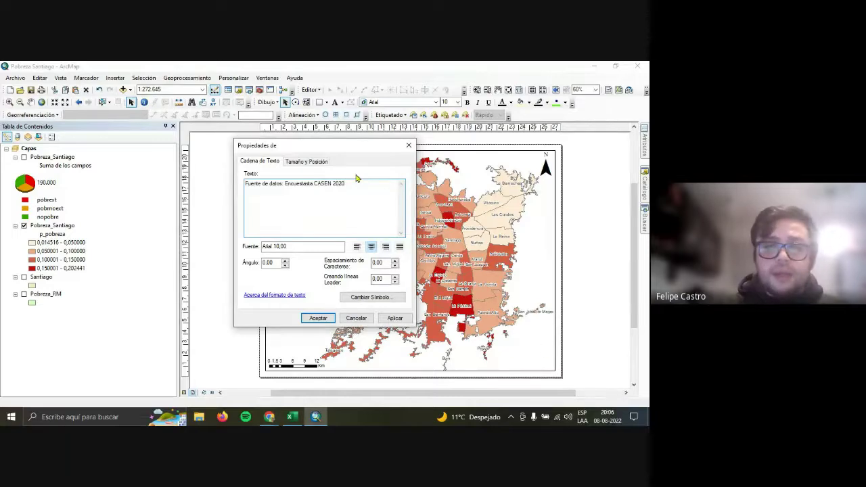
pyautogui.moveTo(339, 146); pyautogui.dragTo(233, 153)
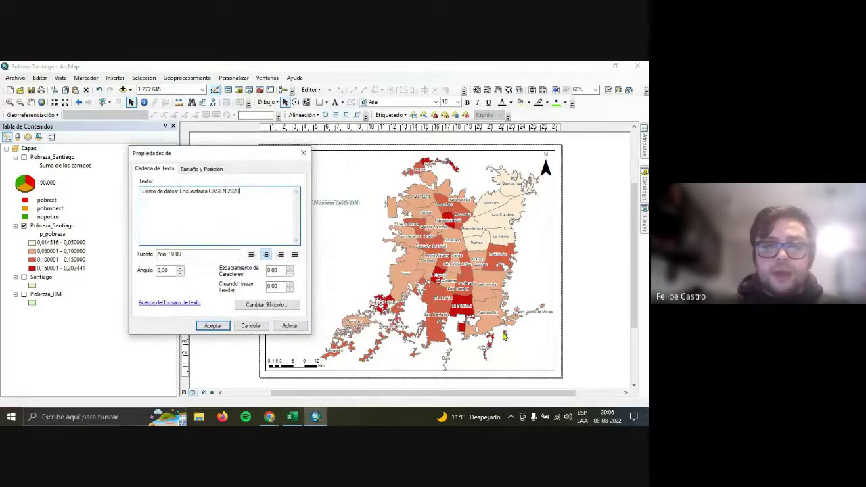
pyautogui.click(281, 255)
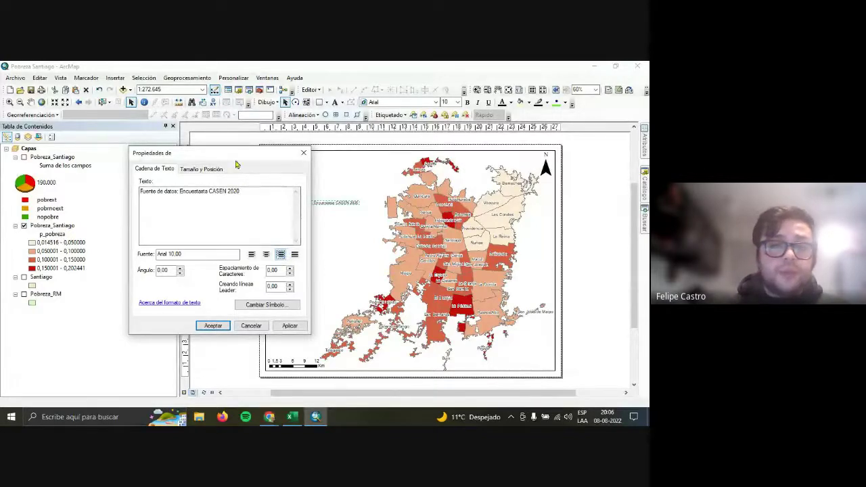
pyautogui.moveTo(235, 154); pyautogui.dragTo(332, 157)
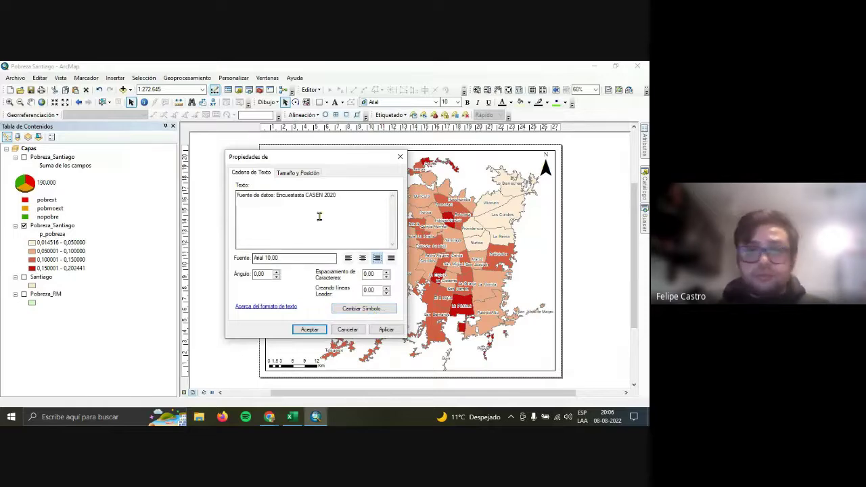
# - Break the data source note into two lines after "Fuente de datos:" and correct the misspelled word to "Encuesta"
pyautogui.click(278, 195)
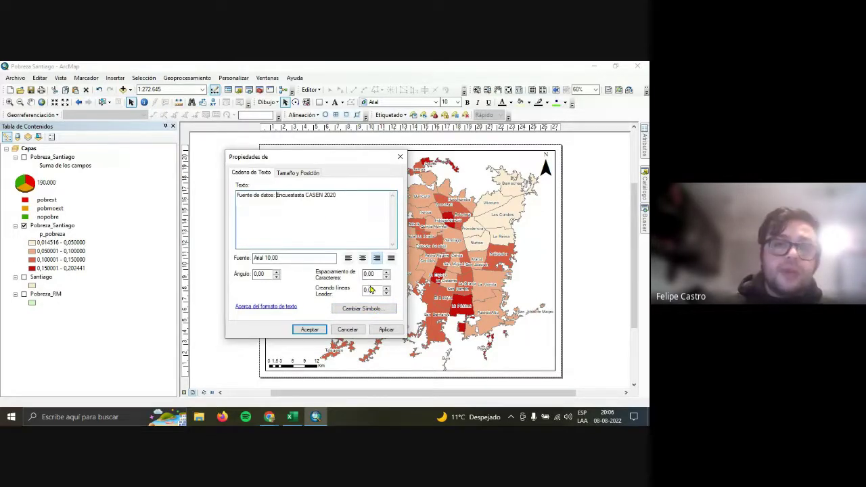
pyautogui.press('Return')
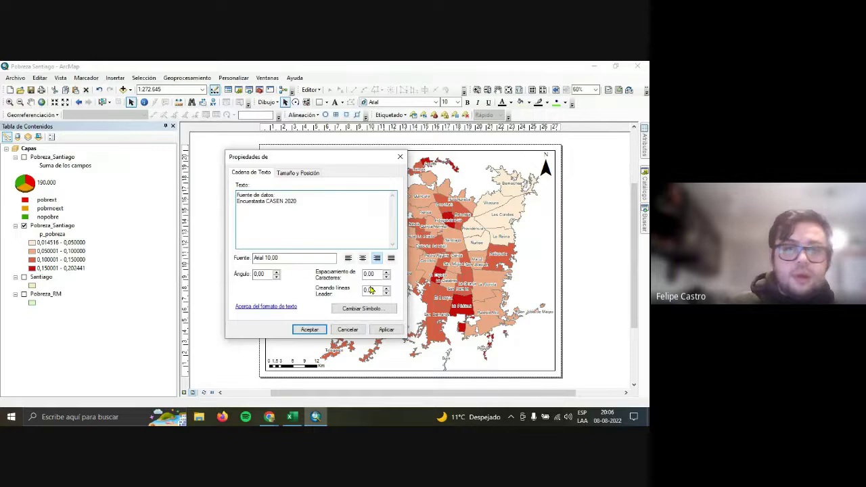
pyautogui.click(266, 201)
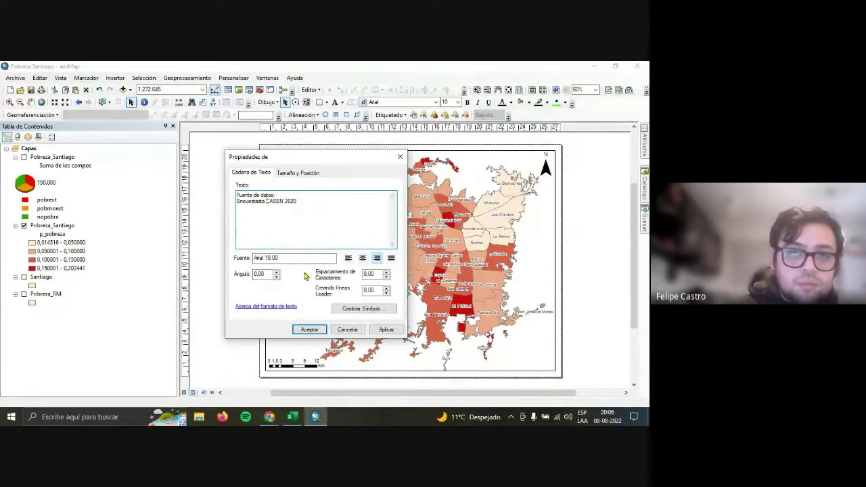
pyautogui.press('BackSpace')
pyautogui.press('BackSpace')
pyautogui.press('BackSpace')
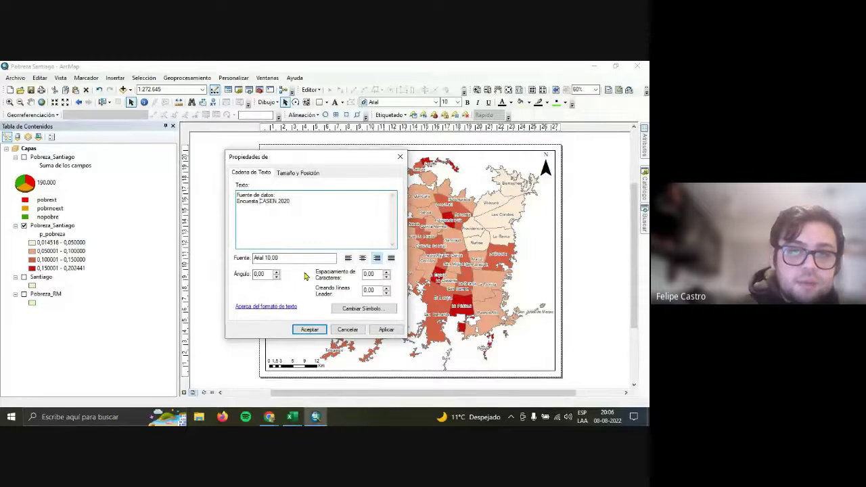
# - Add the lines "Estación Lastarria" and "Agosto de 2020" below "Encuesta CASEN 2020" in the note and apply the text changes
pyautogui.click(320, 205)
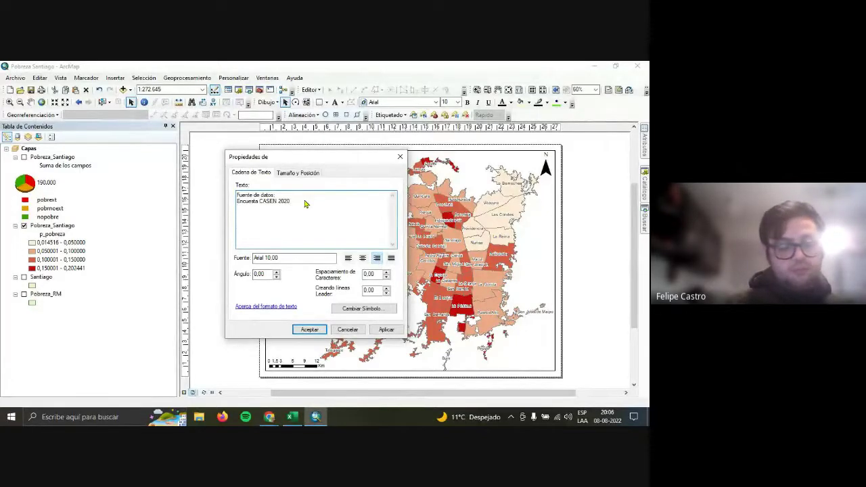
pyautogui.write('Estad')
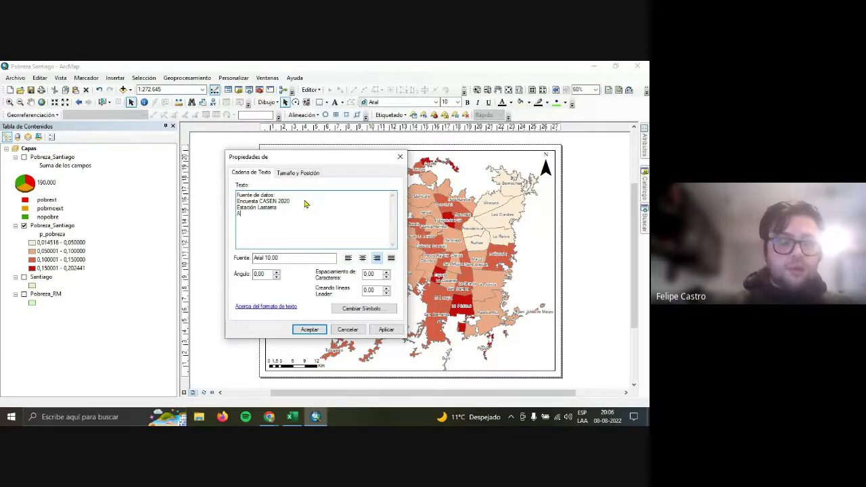
pyautogui.write('gosto de 2')
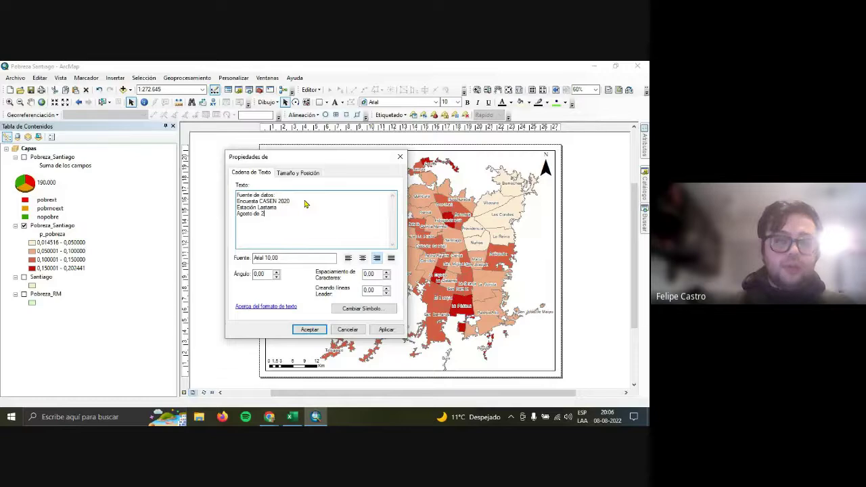
pyautogui.write('020')
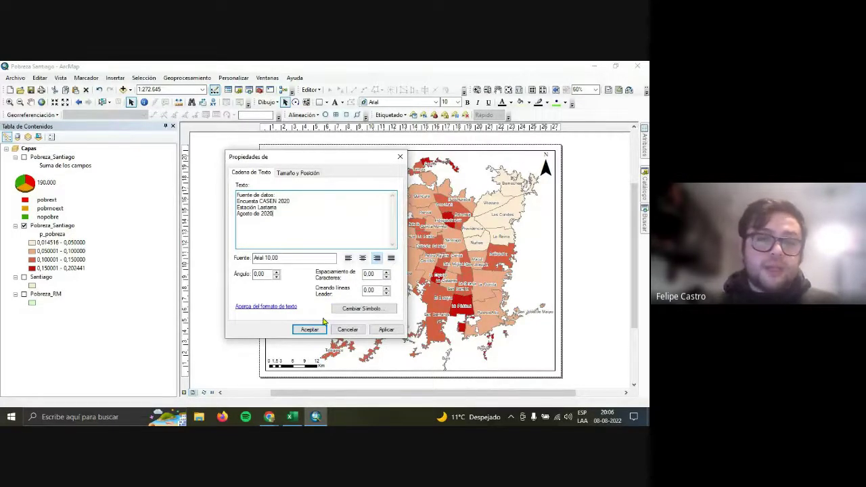
pyautogui.click(322, 330)
# - Move the four-line data source note into the lower right corner of the data frame and deselect it
pyautogui.moveTo(316, 214); pyautogui.dragTo(544, 360)
pyautogui.moveTo(545, 361); pyautogui.dragTo(546, 362)
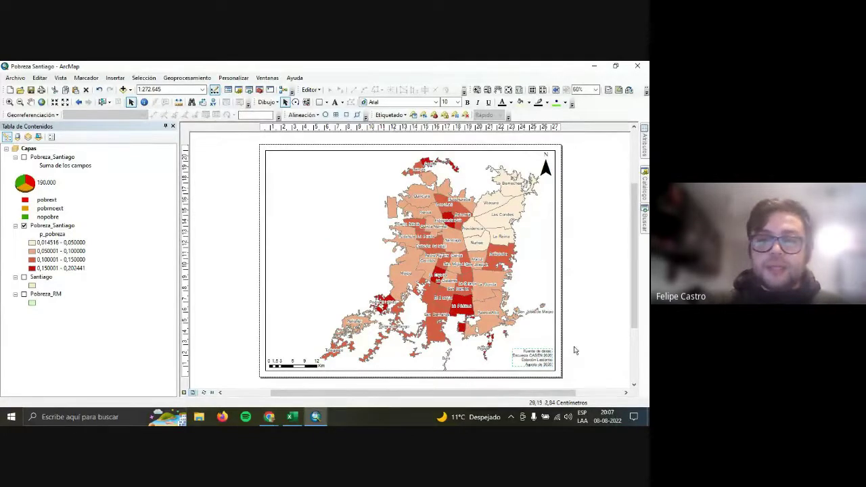
pyautogui.click(576, 349)
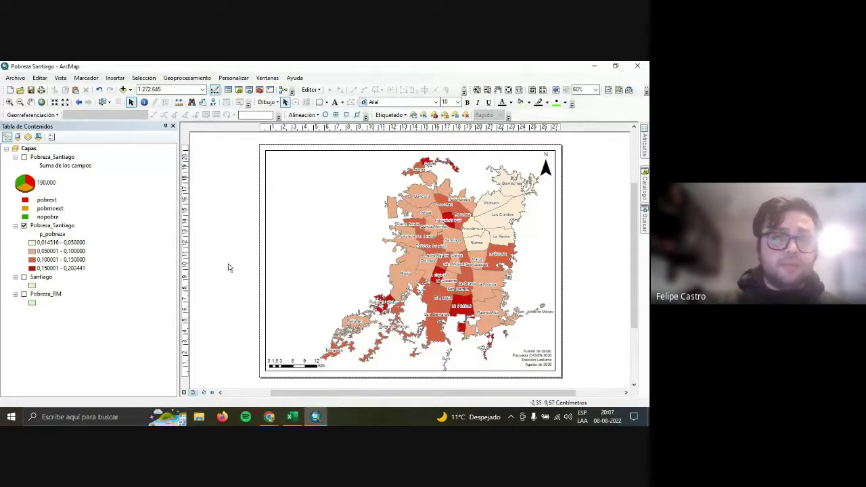
# - Insert the map title "Porcentaje de pobreza comunal en el Gran Santiago" and place it in the upper left corner of the data frame
pyautogui.click(115, 78)
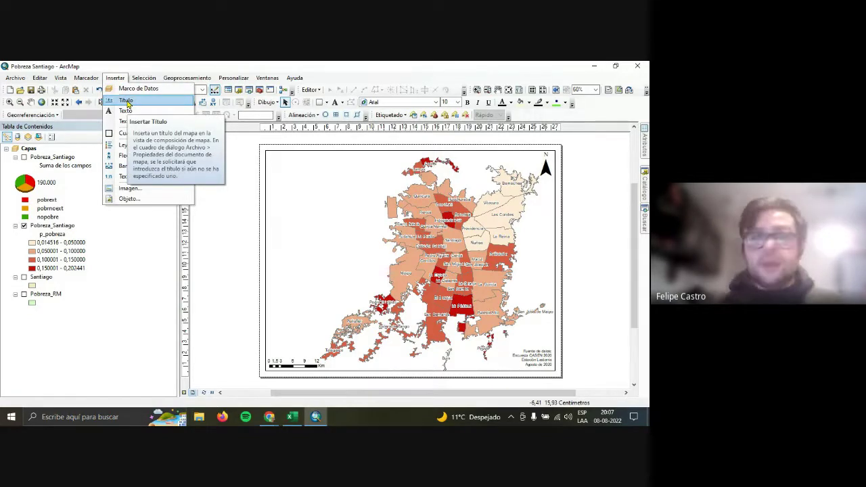
pyautogui.click(127, 102)
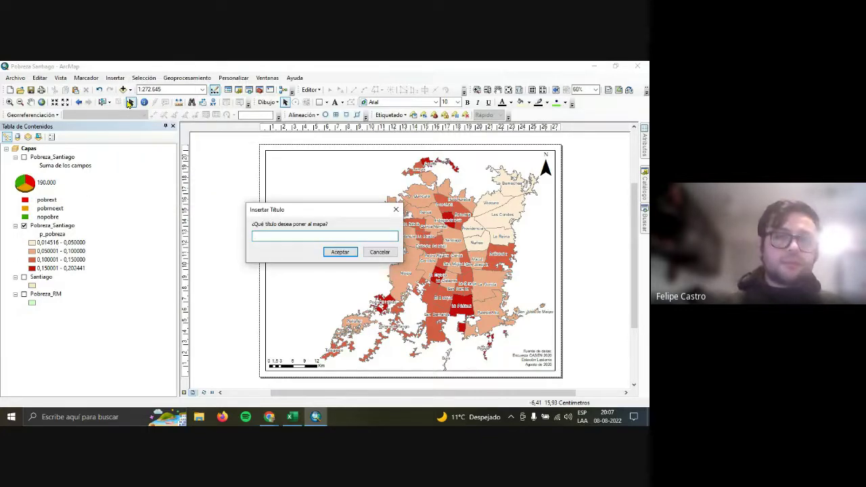
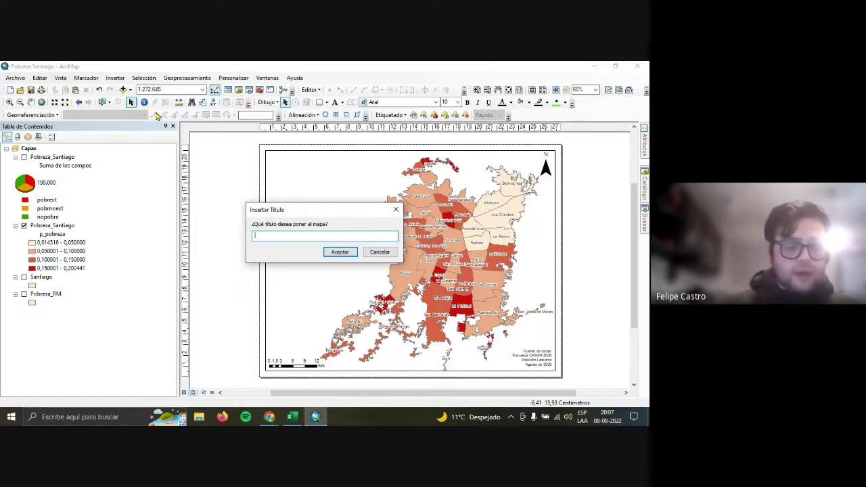
pyautogui.write('Porcentaje de p')
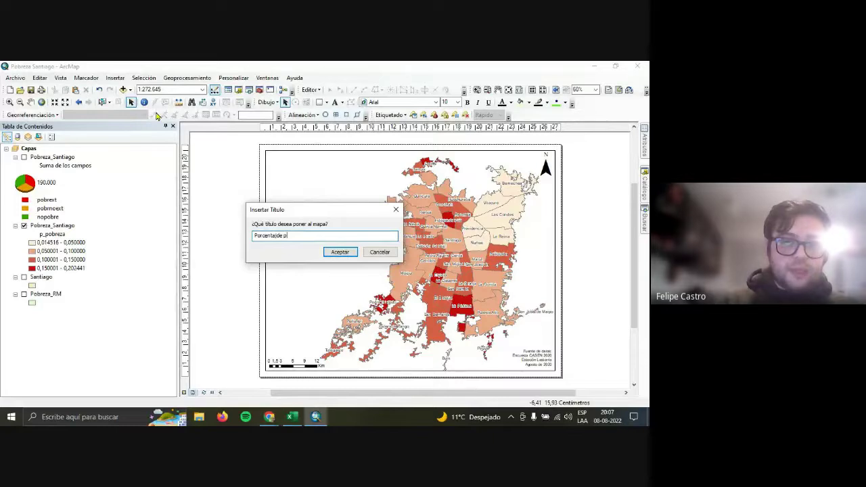
pyautogui.press('BackSpace')
pyautogui.press('BackSpace')
pyautogui.press('BackSpace')
pyautogui.press('BackSpace')
pyautogui.write('e de pobre')
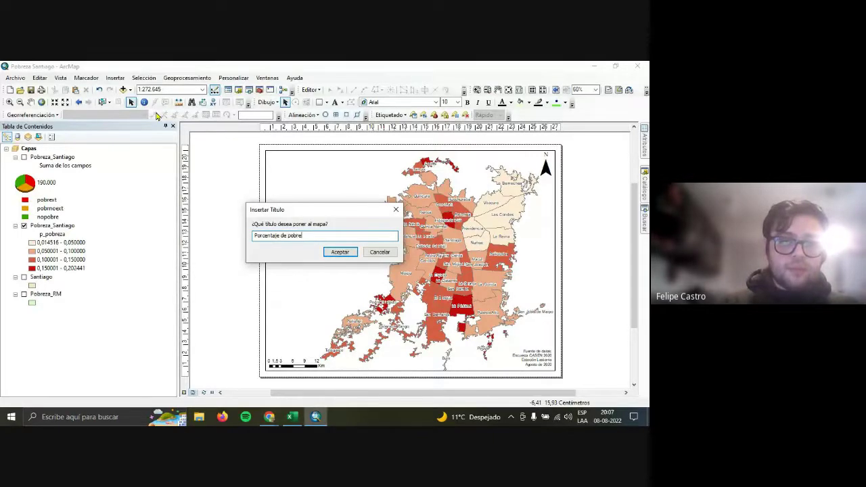
pyautogui.write('za com')
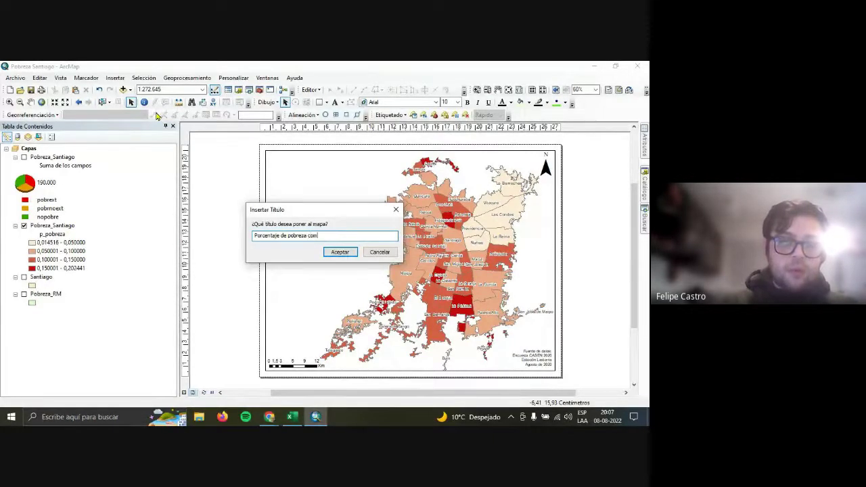
pyautogui.write('unal en el ')
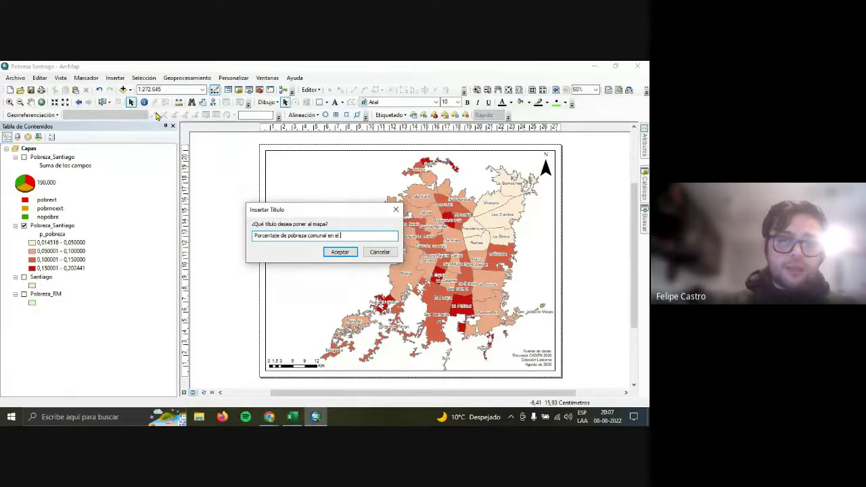
pyautogui.write('Gran Santia')
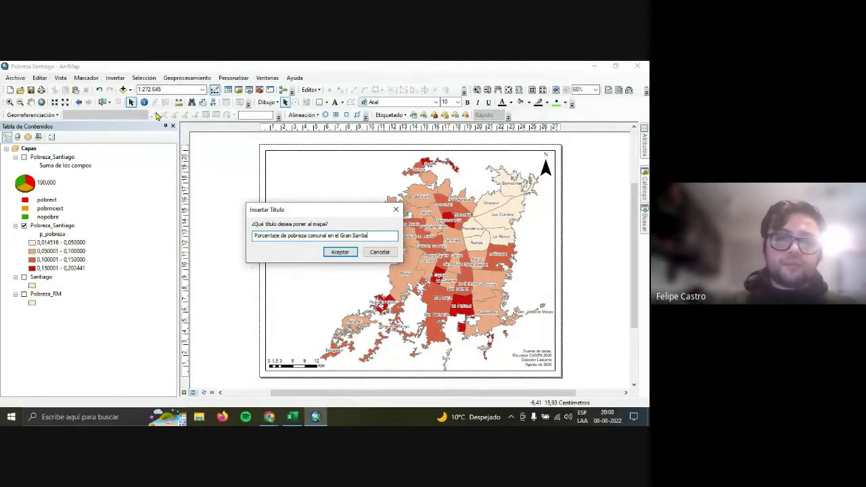
pyautogui.write('go')
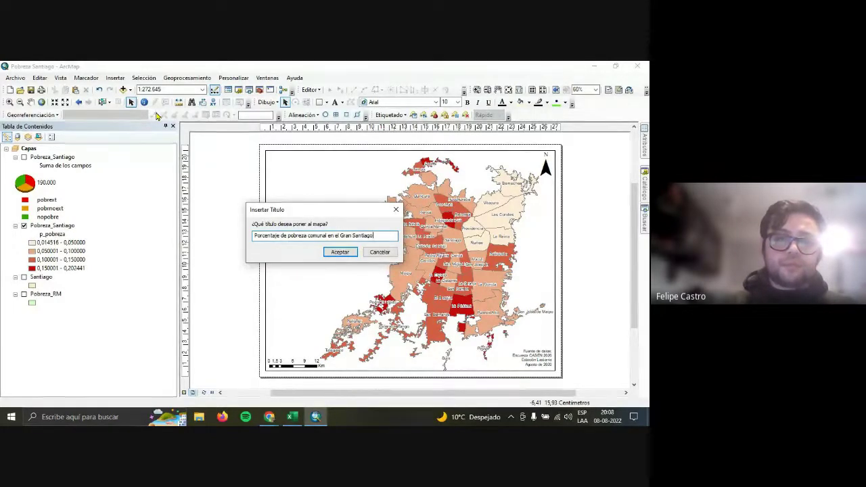
pyautogui.click(339, 252)
pyautogui.moveTo(379, 170); pyautogui.dragTo(314, 163)
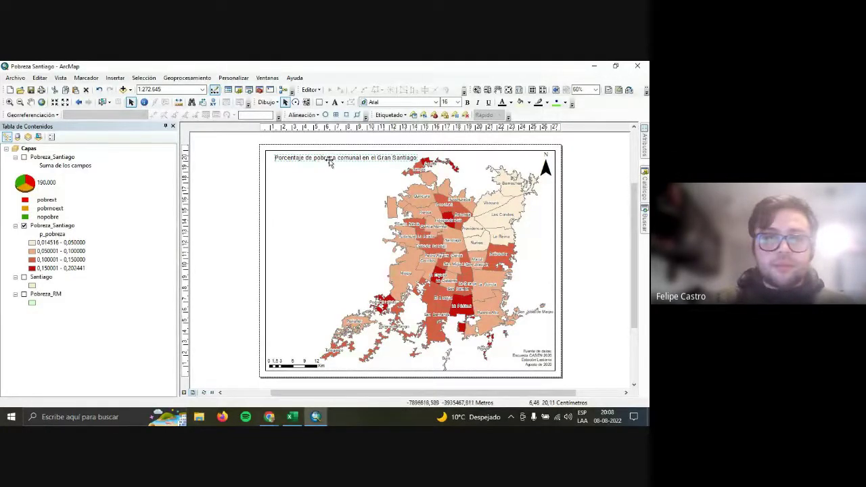
# - Replace the title's dynamic text with two lines: "Porcentaje de pobreza comunal" and "en el Gran Santiago"
pyautogui.doubleClick(330, 162)
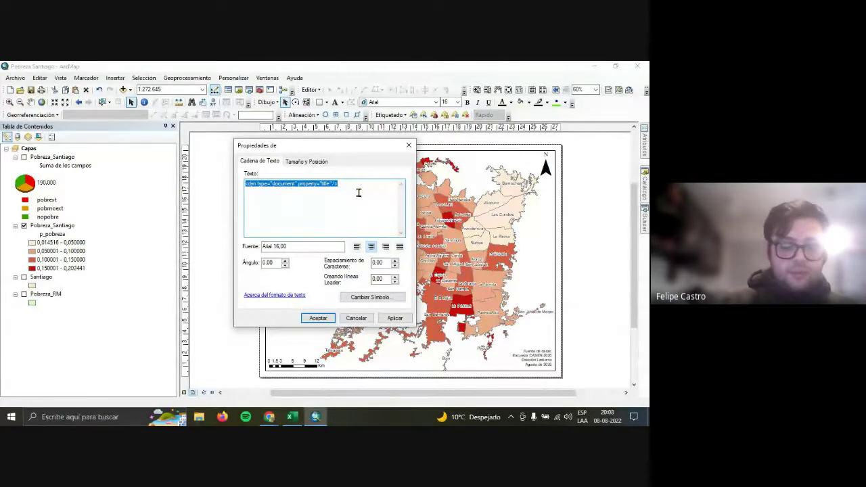
pyautogui.write('Porcenta')
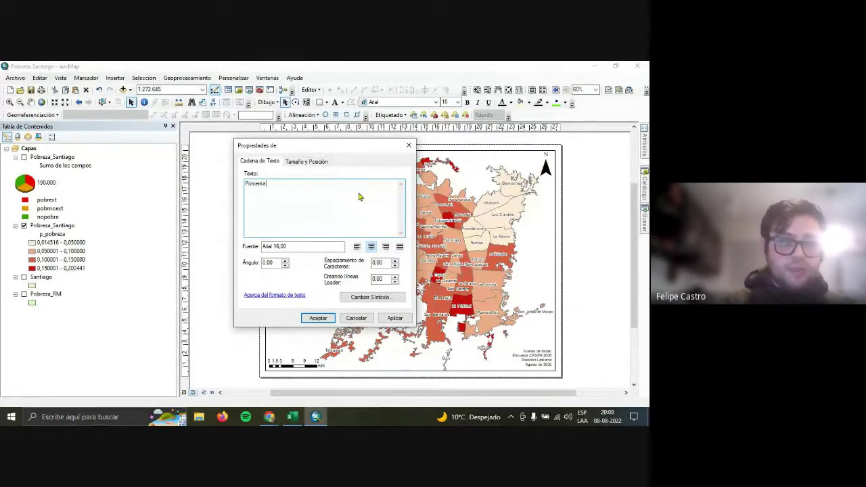
pyautogui.write('je de pobreza c')
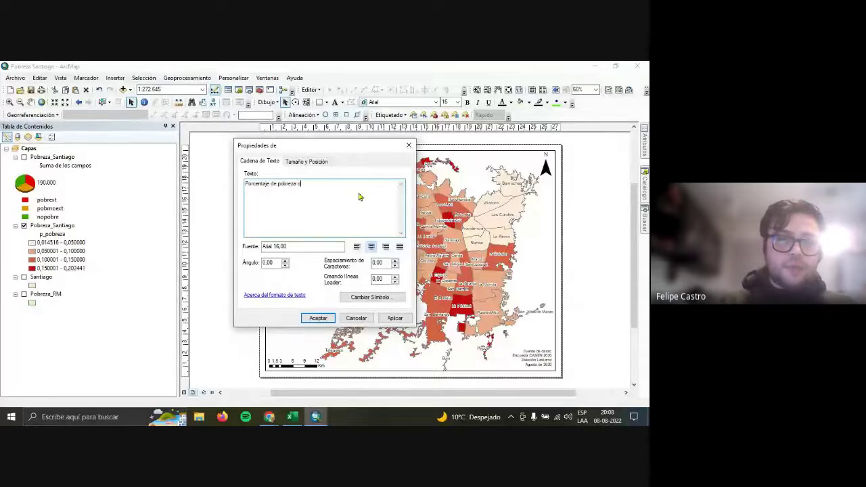
pyautogui.write('omunal')
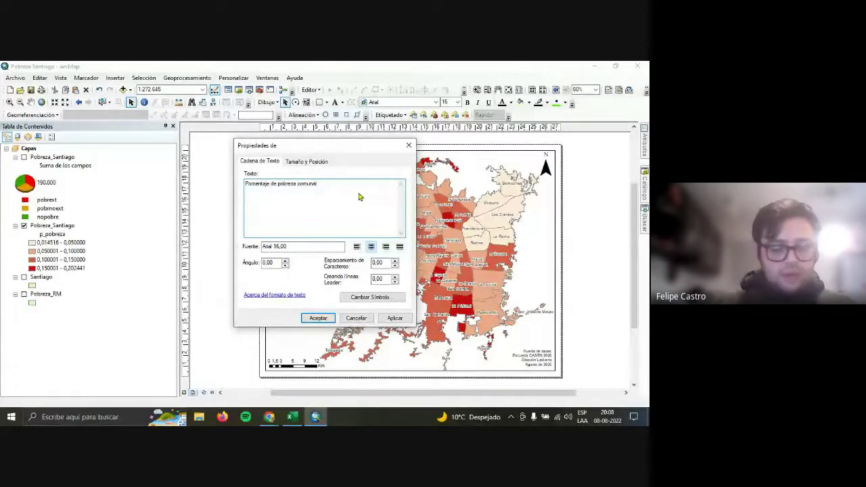
pyautogui.press('Return')
pyautogui.write('en el Gr')
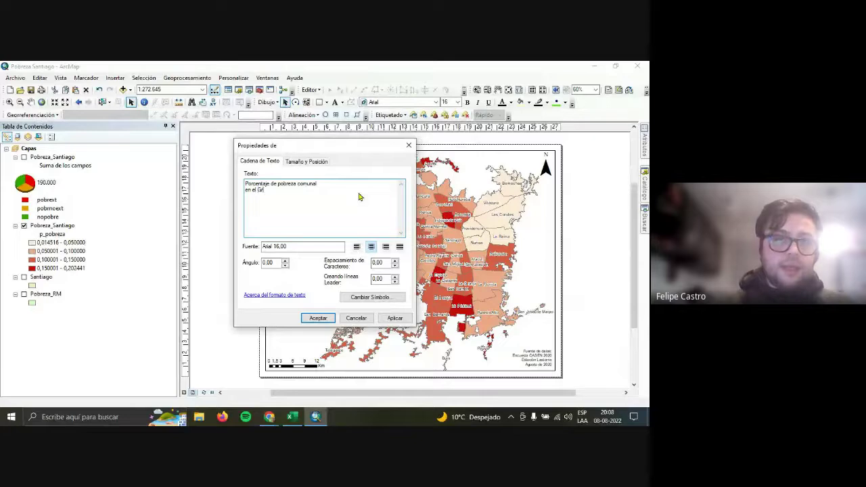
pyautogui.write('an Santiagto')
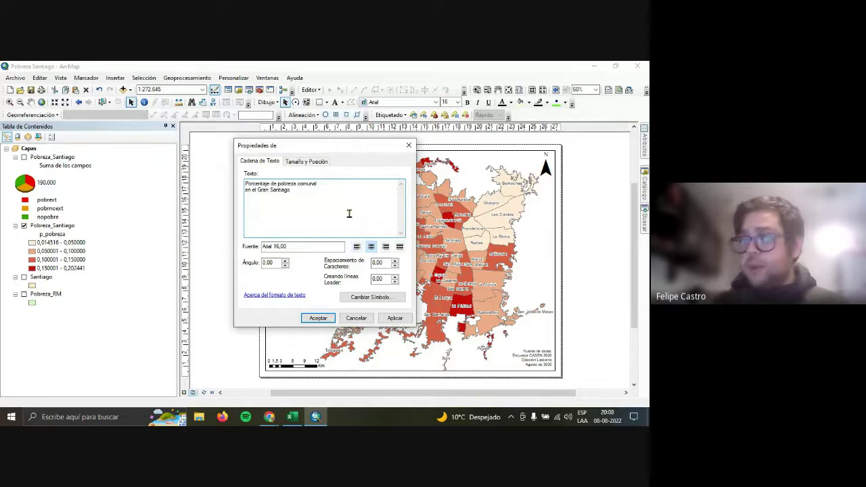
# - Format the two-line map title as bold text at size 18 and apply the symbol change
pyautogui.moveTo(308, 148); pyautogui.dragTo(347, 149)
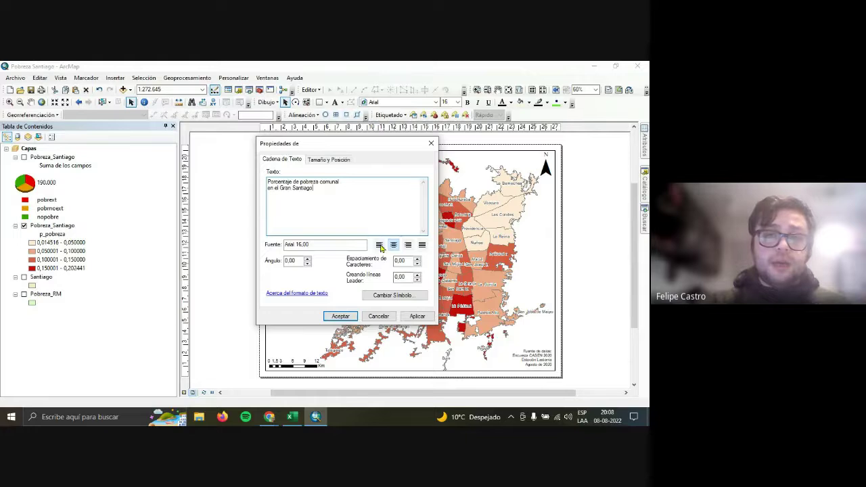
pyautogui.click(380, 246)
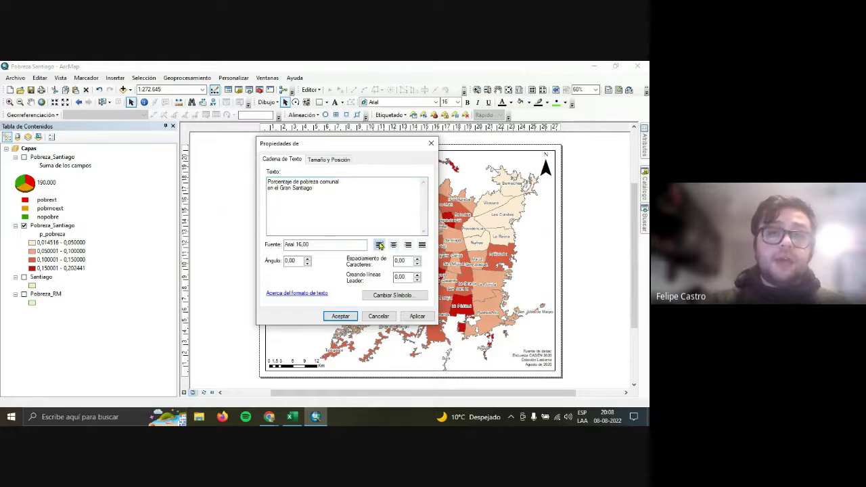
pyautogui.click(398, 298)
pyautogui.moveTo(444, 120); pyautogui.dragTo(385, 98)
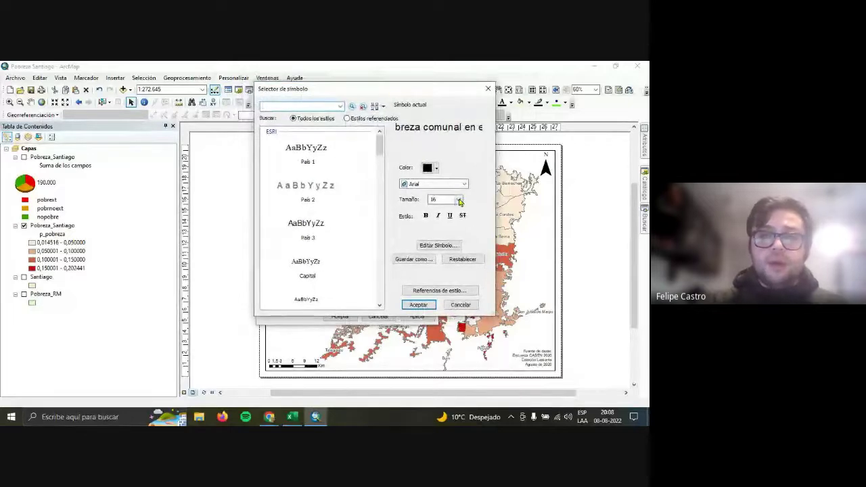
pyautogui.click(459, 201)
pyautogui.click(453, 217)
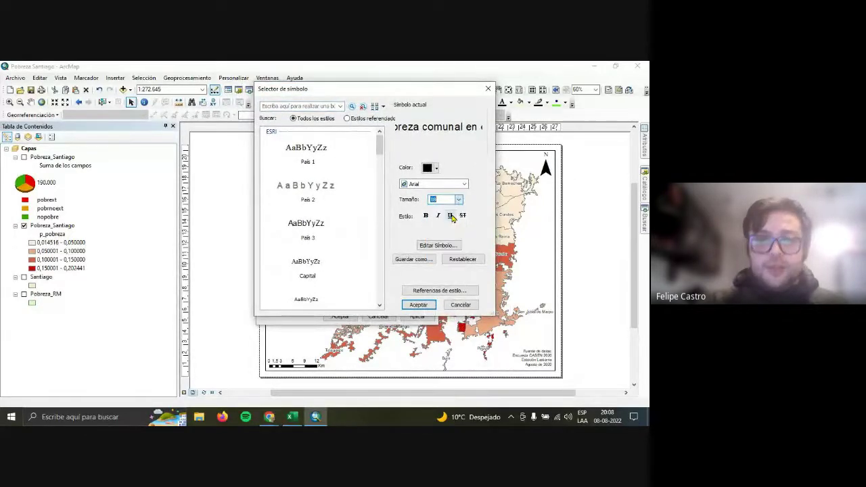
pyautogui.click(425, 215)
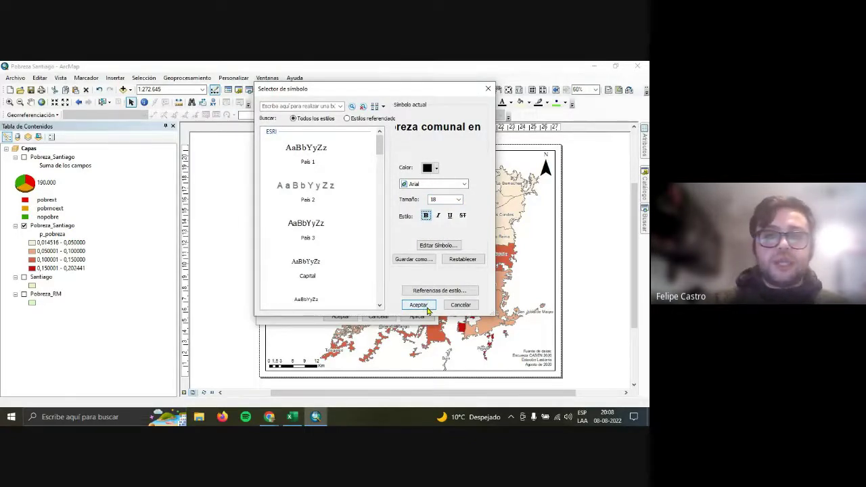
pyautogui.click(419, 305)
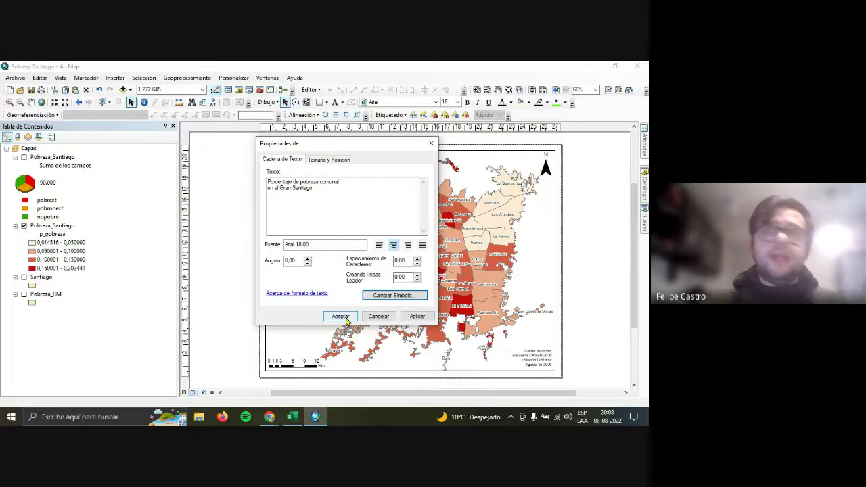
pyautogui.click(345, 319)
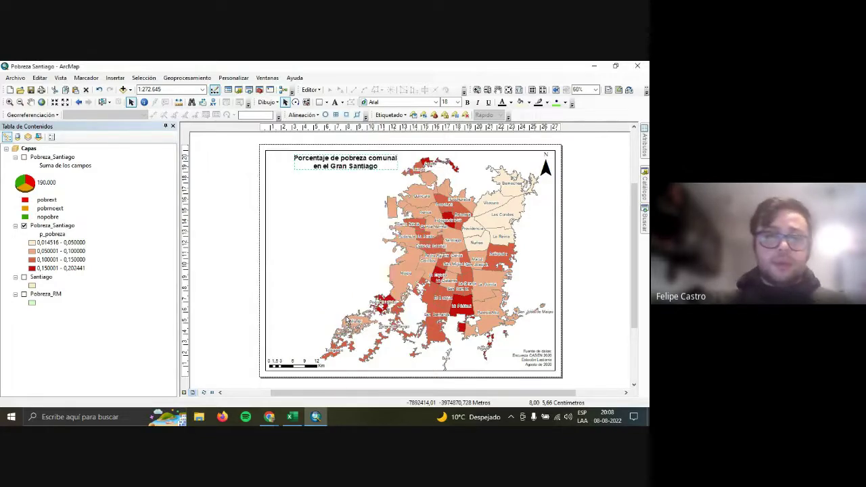
# - Left-align the title's two lines, move it into the upper left corner of the data frame and deselect it
pyautogui.doubleClick(360, 166)
pyautogui.click(343, 248)
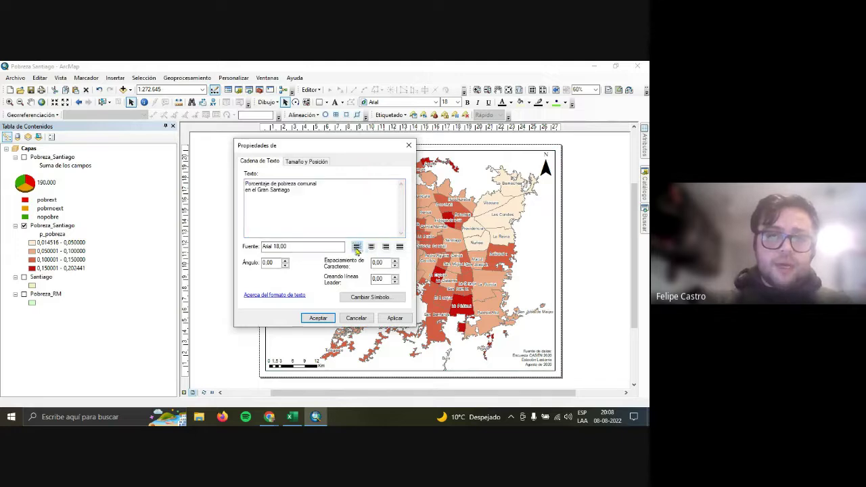
pyautogui.click(318, 319)
pyautogui.moveTo(368, 175); pyautogui.dragTo(298, 167)
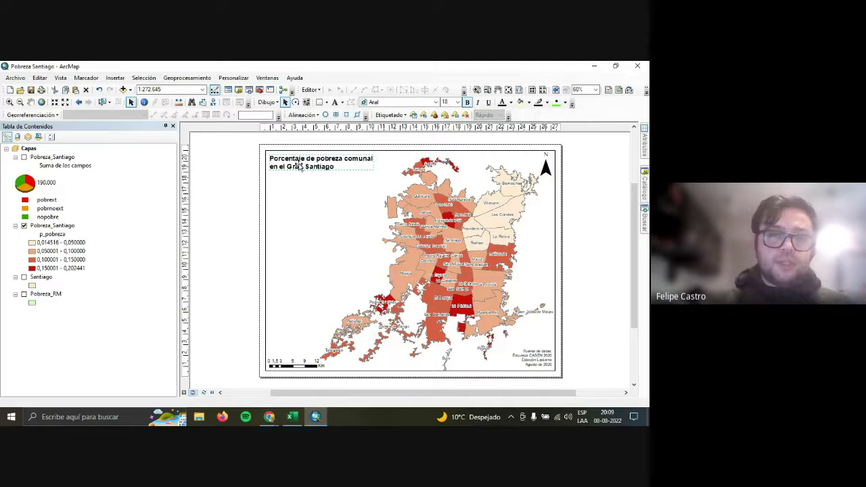
pyautogui.click(232, 273)
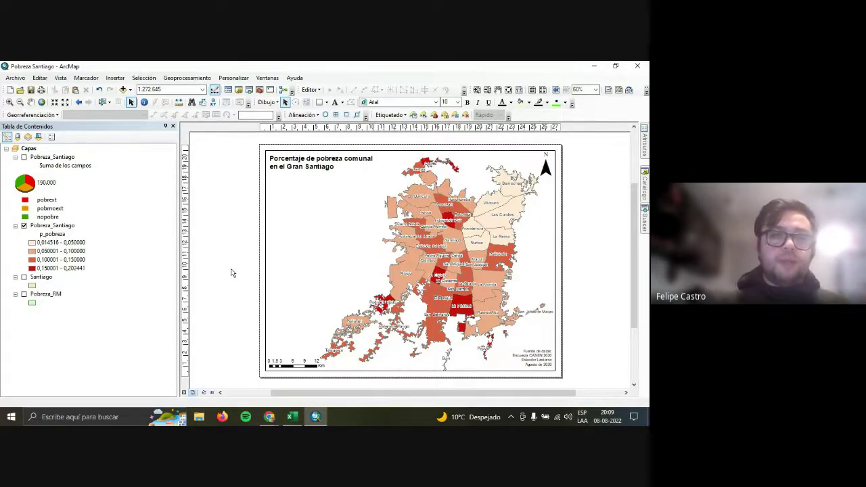
# - Set up a one-column legend for the Pobreza_Santiago layer, keeping the title "Leyenda" and no border, background or shadow
pyautogui.click(117, 79)
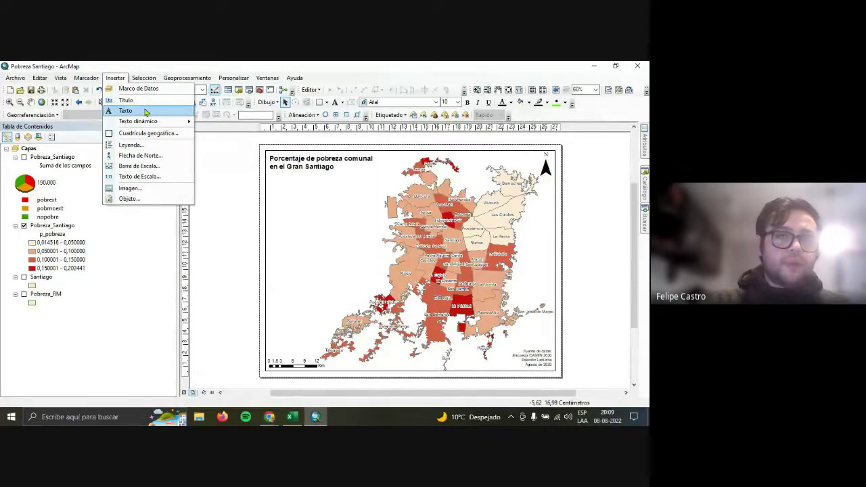
pyautogui.click(148, 147)
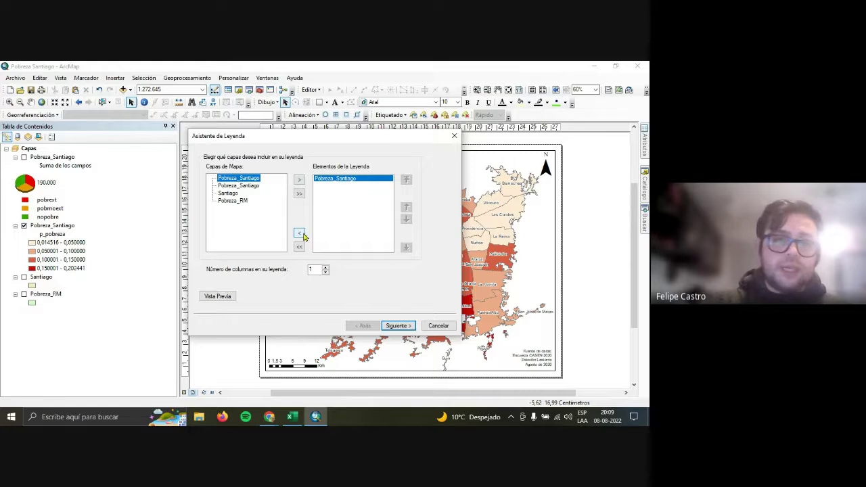
pyautogui.click(335, 215)
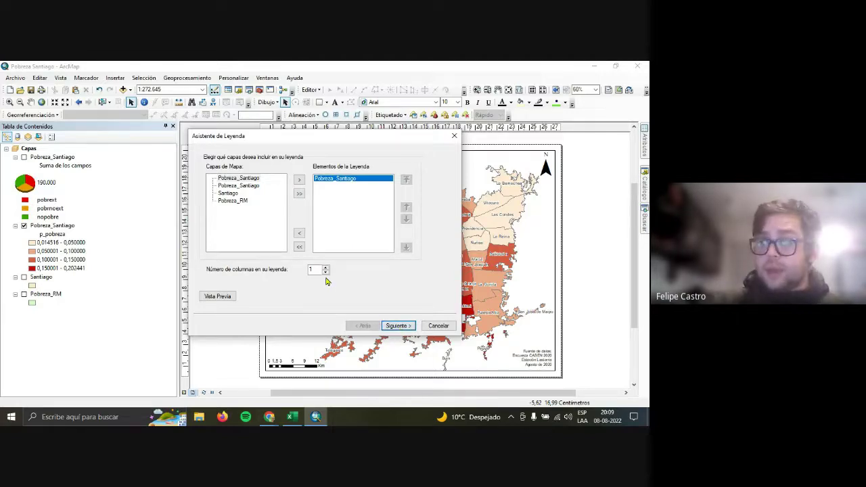
pyautogui.click(398, 326)
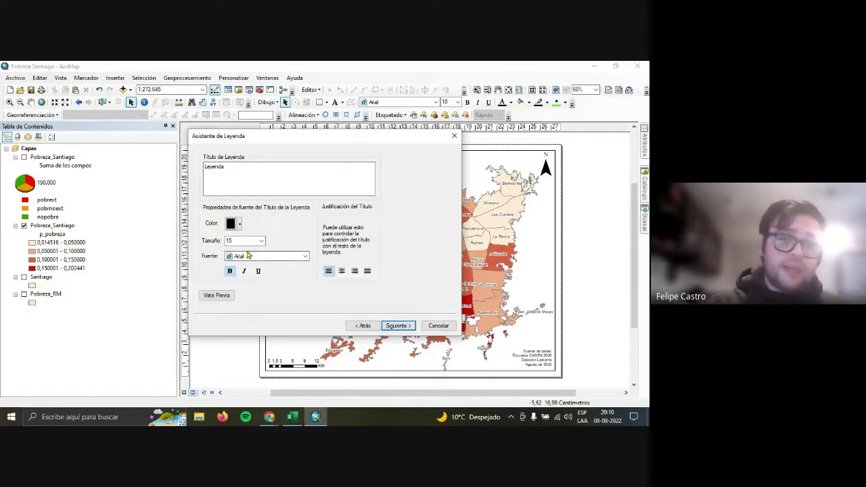
pyautogui.click(397, 325)
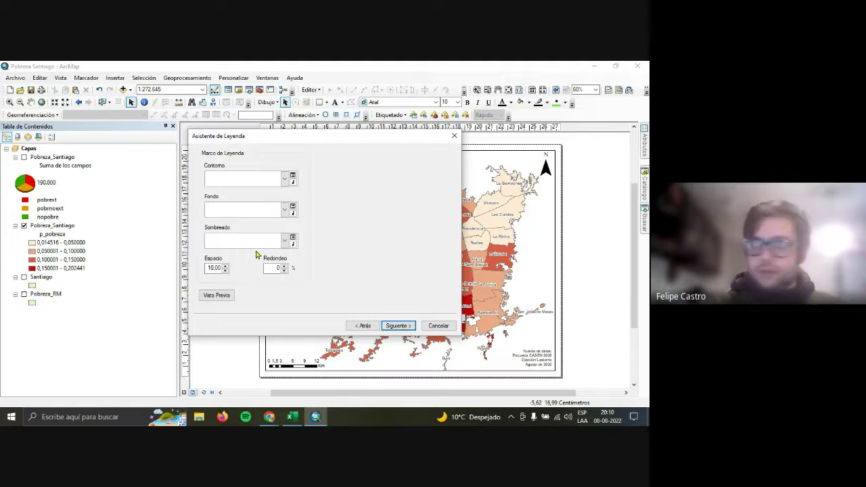
pyautogui.moveTo(352, 141); pyautogui.dragTo(355, 250)
pyautogui.moveTo(346, 142); pyautogui.dragTo(345, 121)
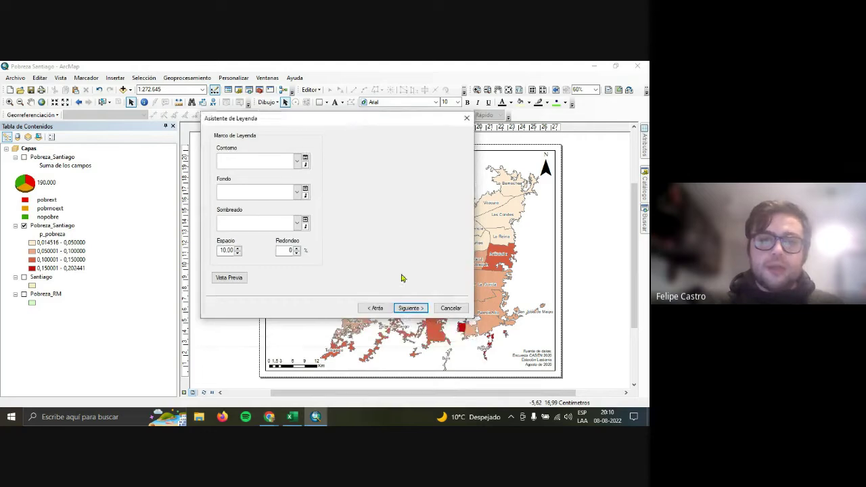
pyautogui.click(404, 309)
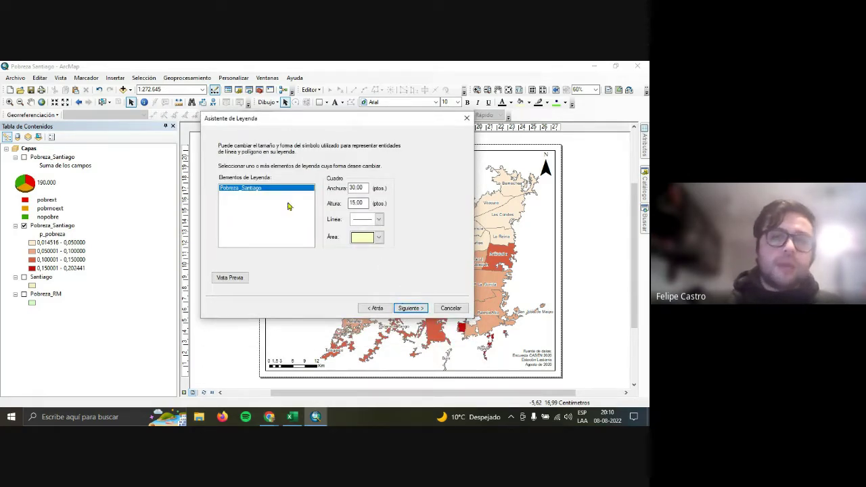
# - Choose the Rectángulo area patch for the legend and place the finished legend below the map title
pyautogui.click(376, 242)
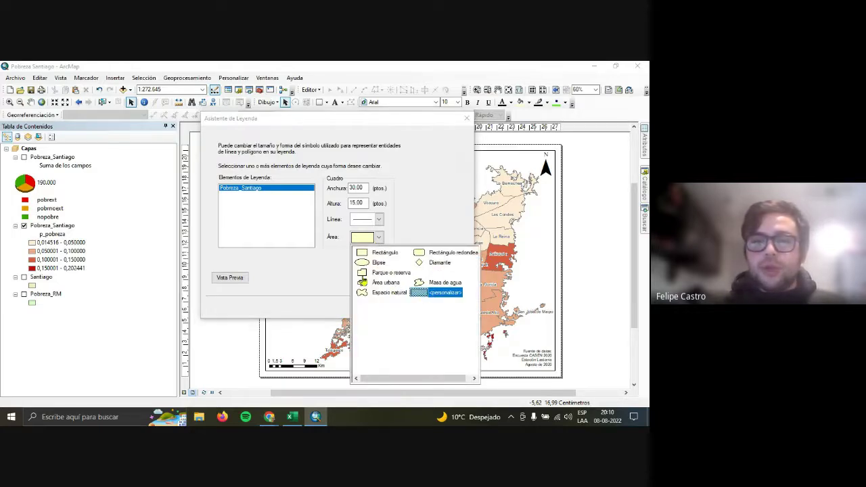
pyautogui.click(421, 296)
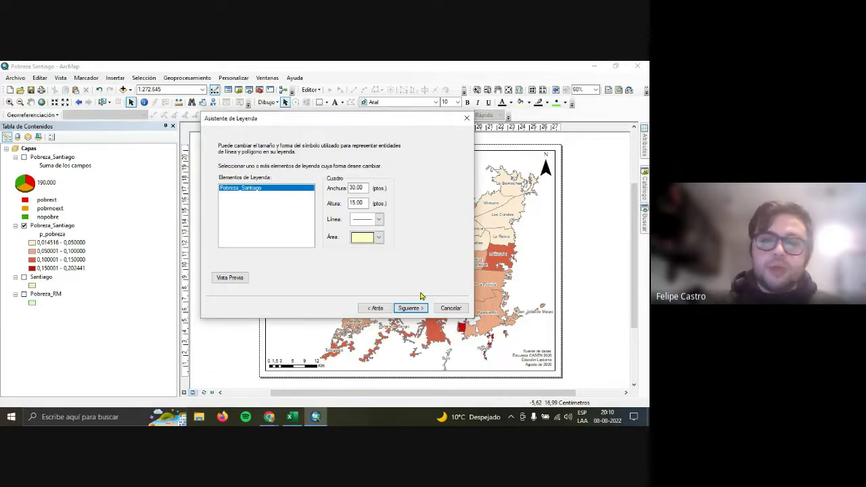
pyautogui.click(376, 243)
pyautogui.click(384, 255)
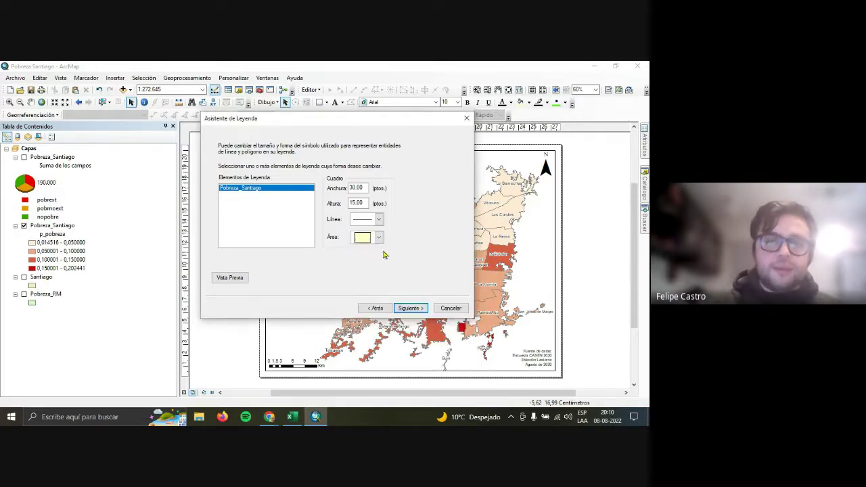
pyautogui.click(414, 309)
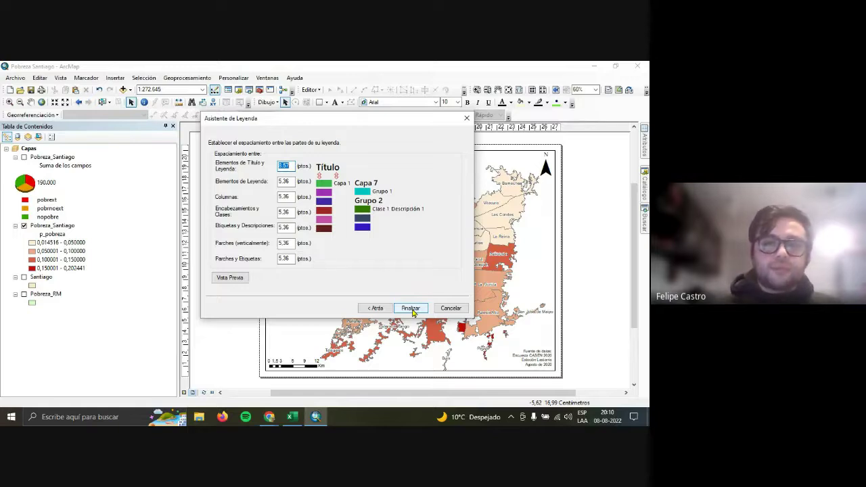
pyautogui.click(411, 309)
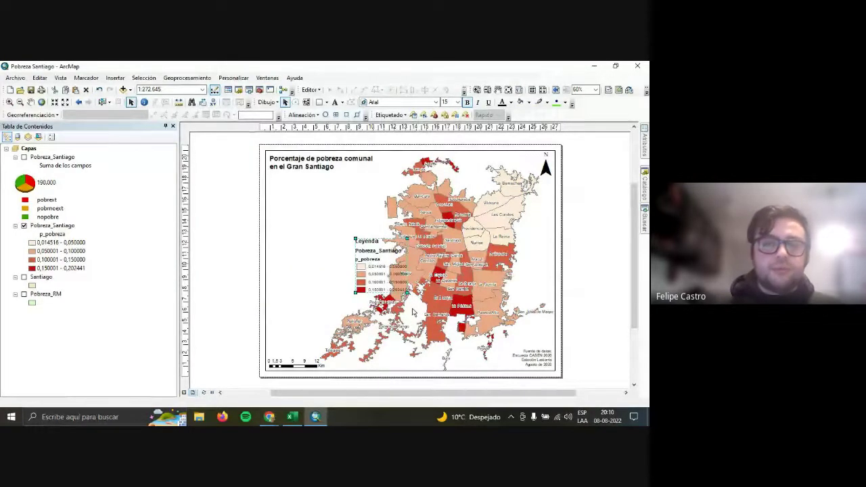
pyautogui.moveTo(373, 283); pyautogui.dragTo(293, 223)
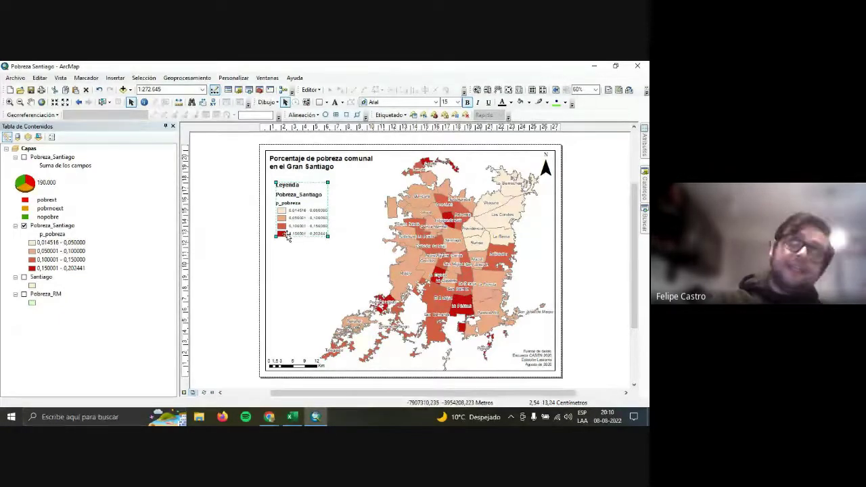
pyautogui.click(53, 226)
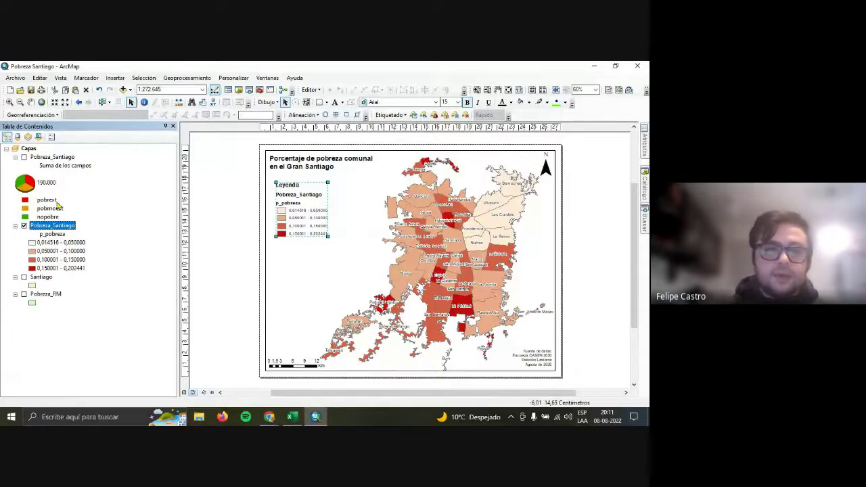
pyautogui.click(55, 202)
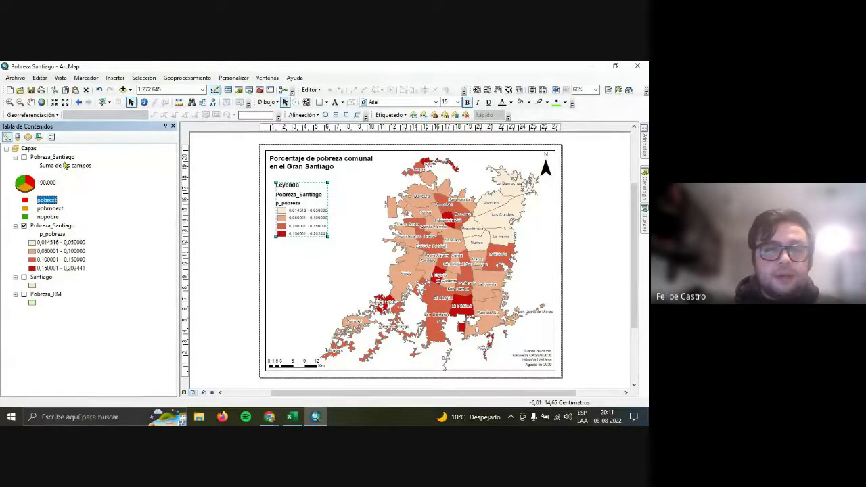
pyautogui.click(65, 160)
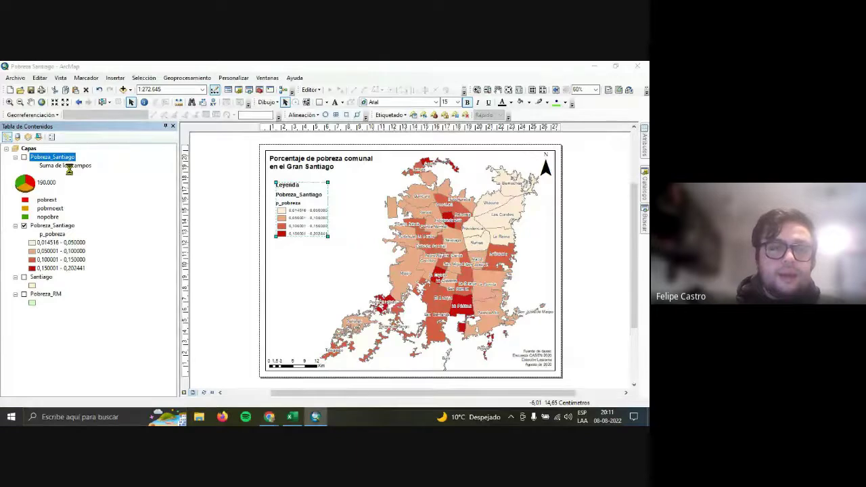
pyautogui.doubleClick(65, 161)
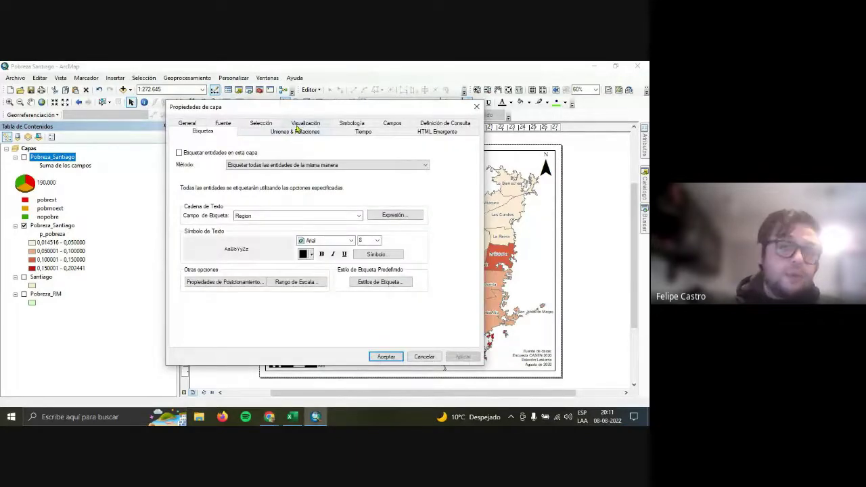
pyautogui.click(352, 124)
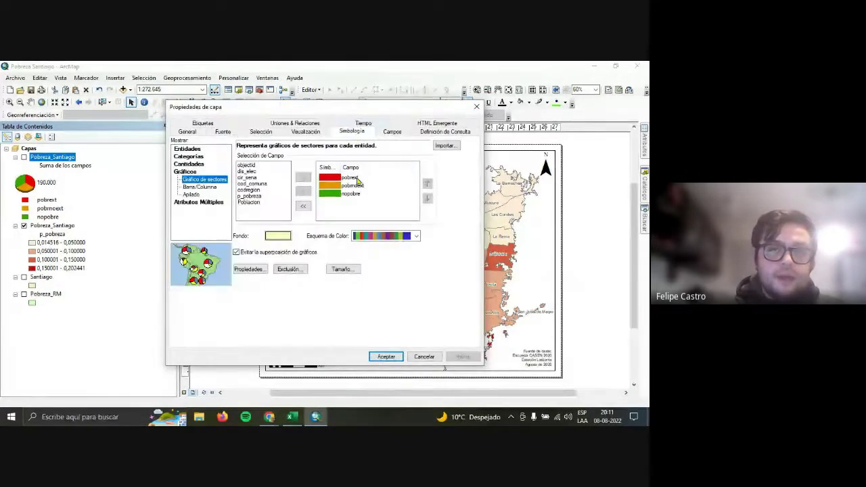
pyautogui.doubleClick(330, 178)
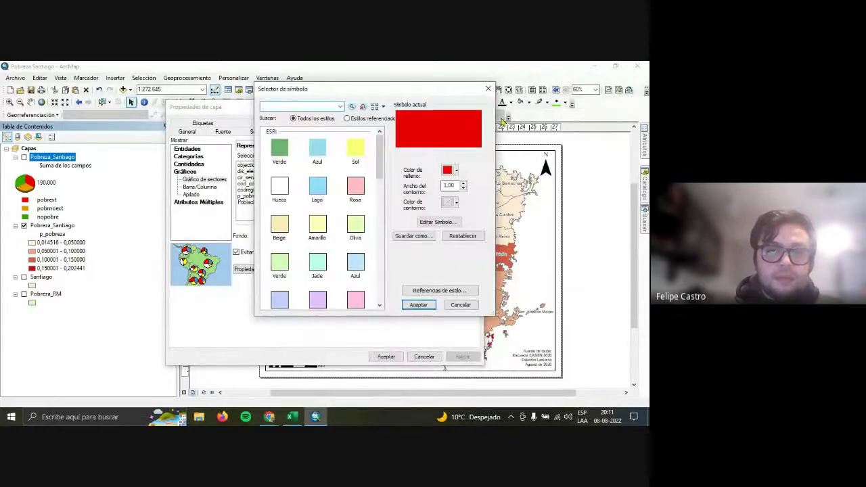
pyautogui.click(489, 86)
pyautogui.click(417, 209)
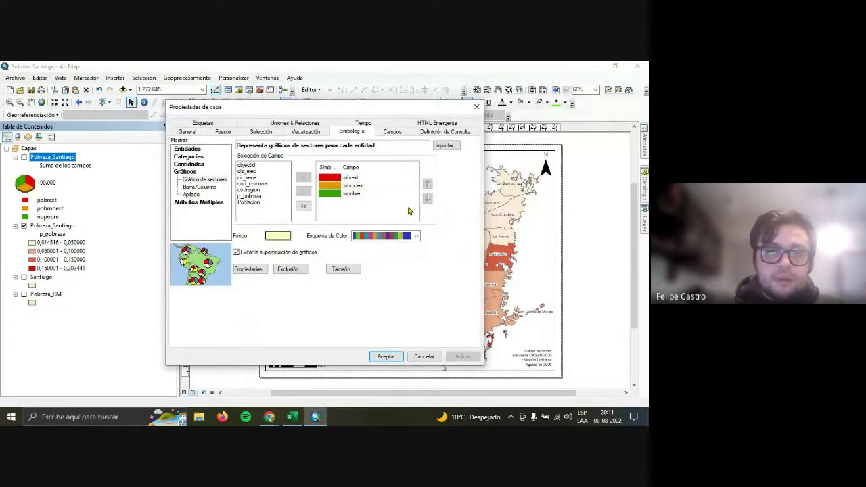
pyautogui.click(476, 106)
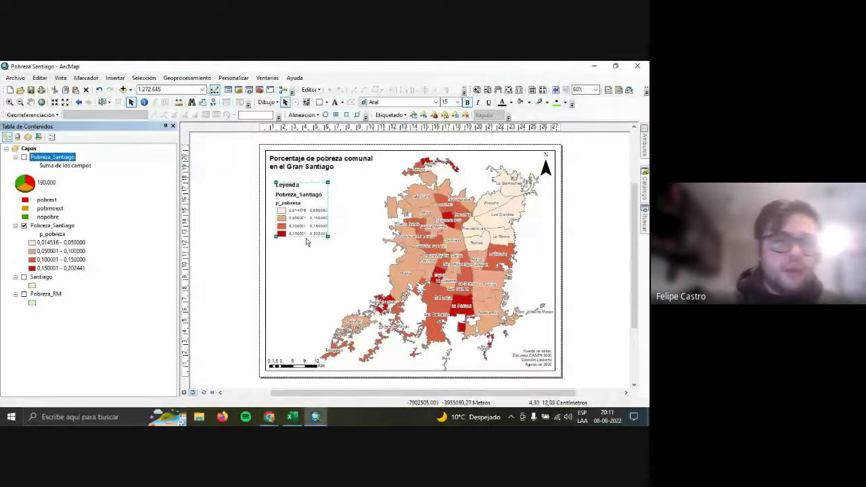
# - In the Pobreza_Santiago layer's symbology, label the lowest p_pobreza class "Entre 0% y 5%" and apply the change
pyautogui.click(60, 234)
pyautogui.click(72, 244)
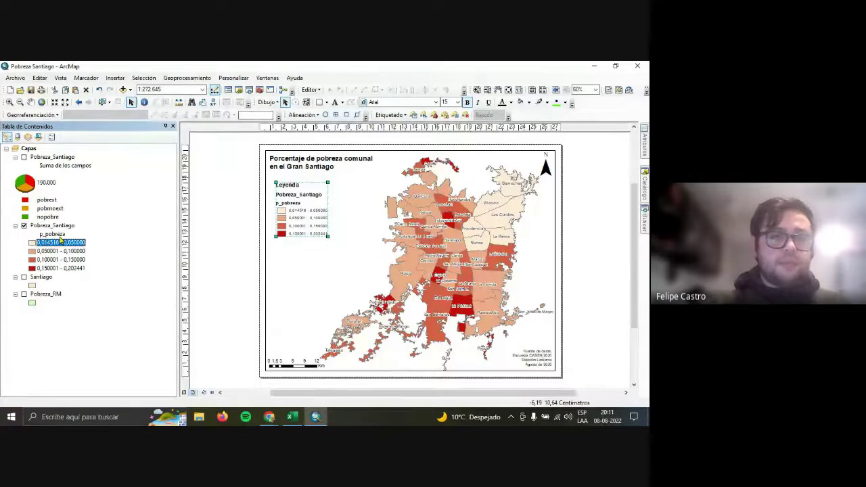
pyautogui.click(66, 226)
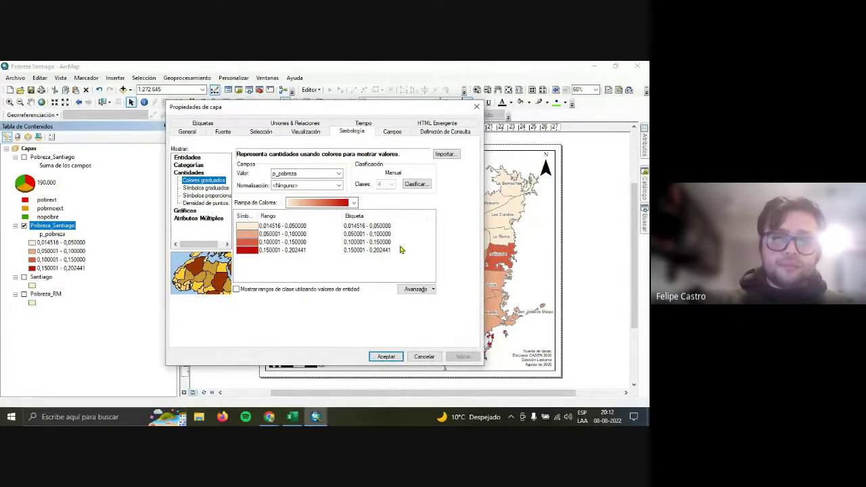
pyautogui.click(387, 228)
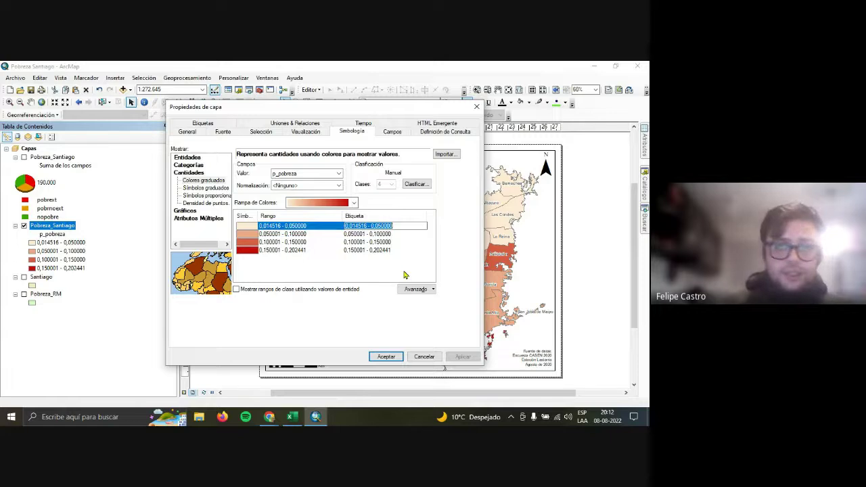
pyautogui.write('Entre')
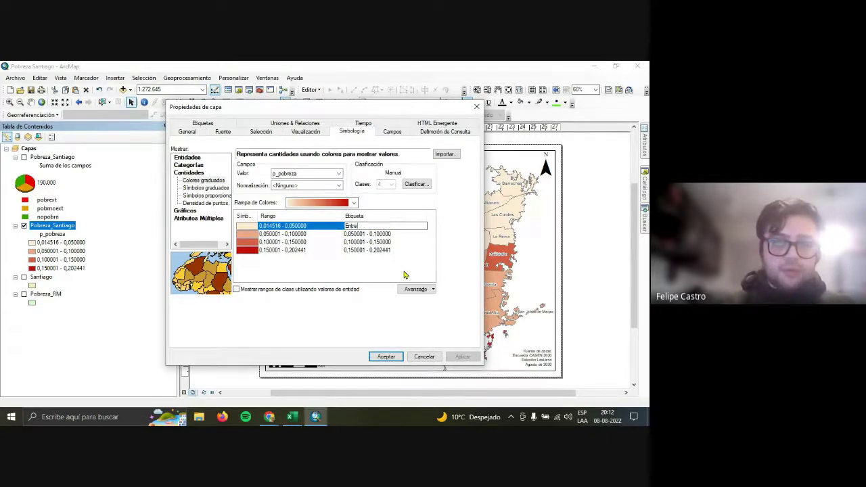
pyautogui.write(' 0% y 5%')
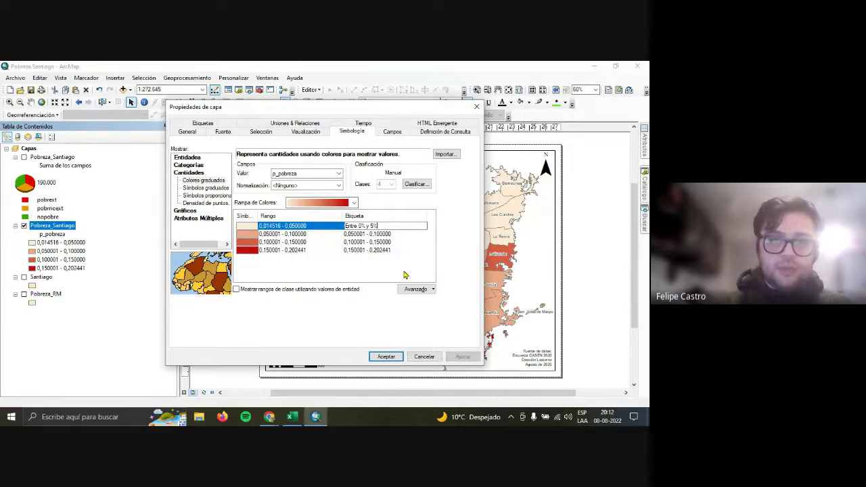
pyautogui.press('Return')
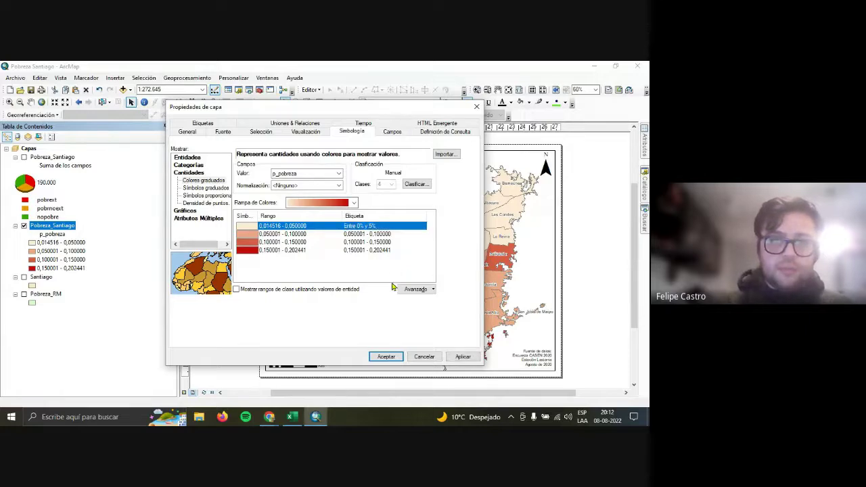
pyautogui.click(454, 356)
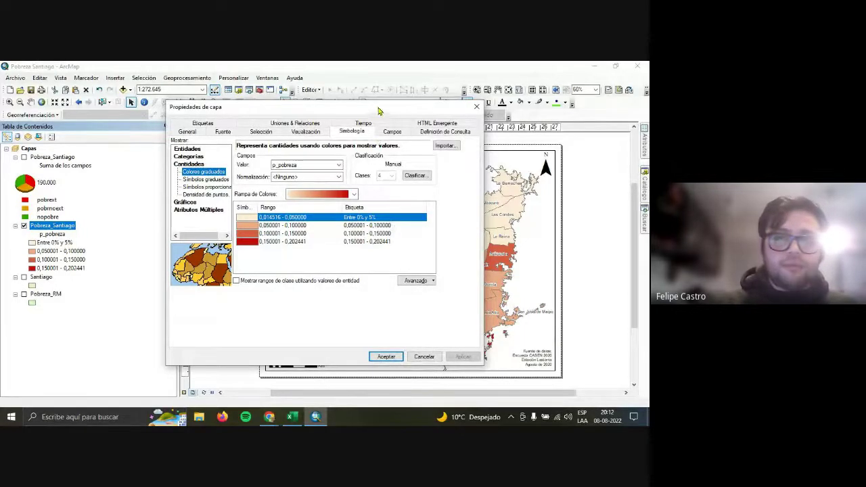
# - Label the second and third p_pobreza classes "Entre 5% y 10%" and "Entre 10% y 15%" and accept the layer properties
pyautogui.moveTo(380, 112); pyautogui.dragTo(454, 326)
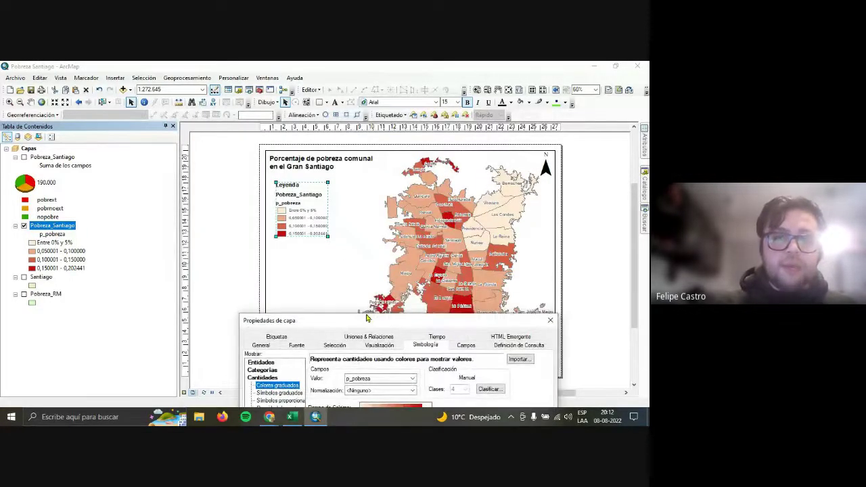
pyautogui.moveTo(367, 320); pyautogui.dragTo(351, 96)
pyautogui.doubleClick(407, 214)
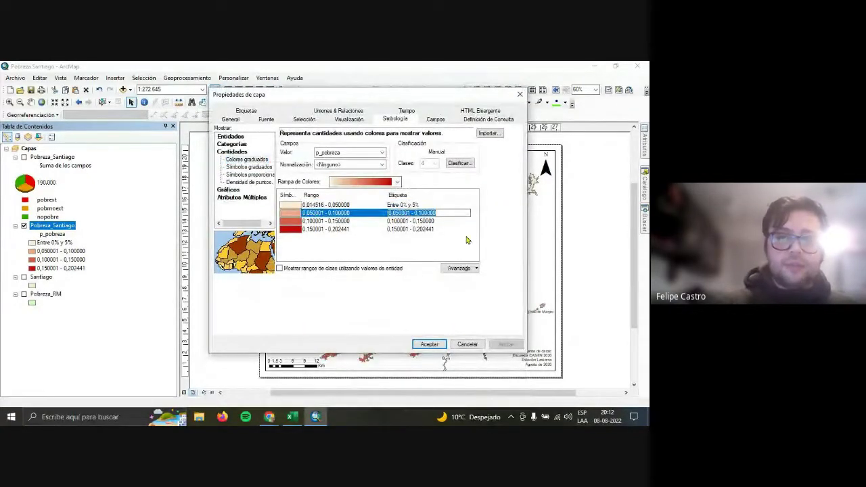
pyautogui.write('Entre')
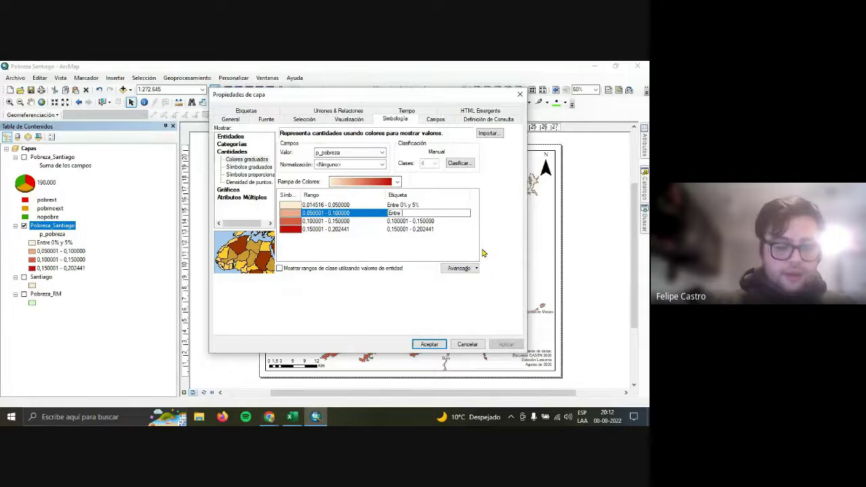
pyautogui.write(' 5%')
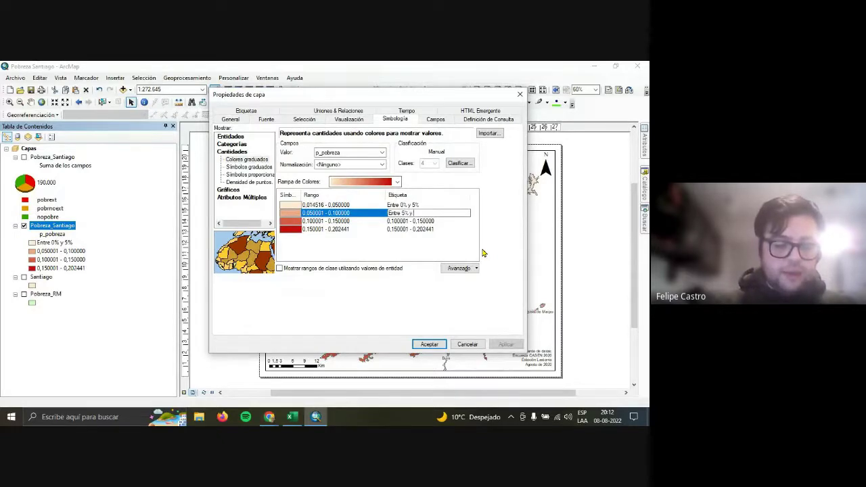
pyautogui.write(' y 10%')
pyautogui.press('Down')
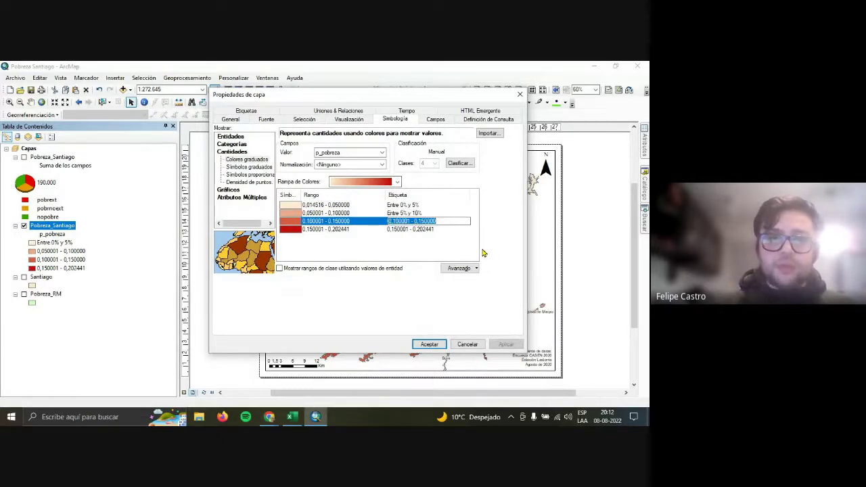
pyautogui.write('Entre 10% y 15%')
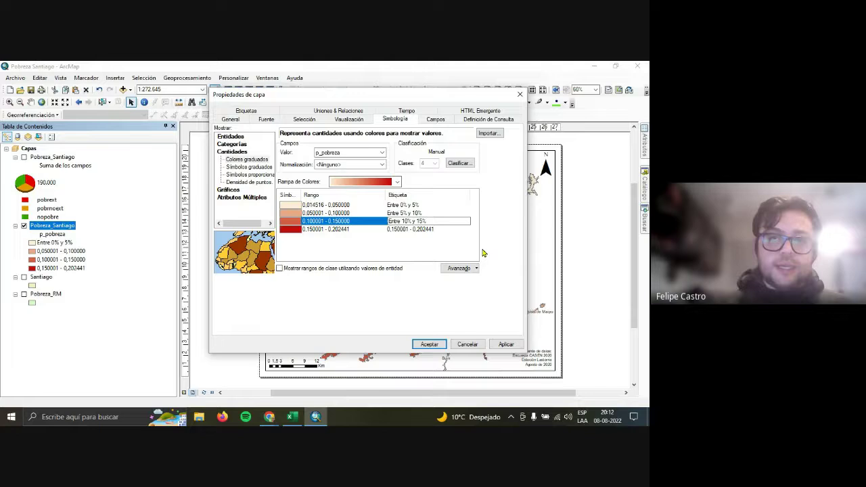
pyautogui.press('Down')
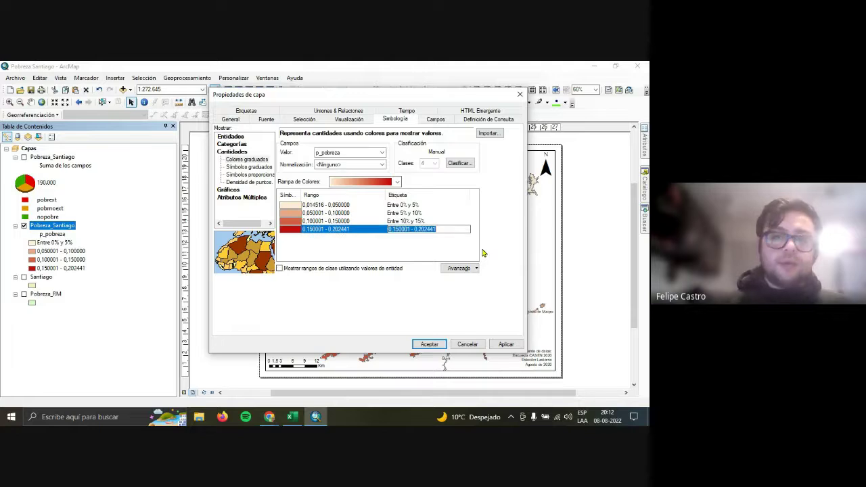
pyautogui.click(464, 252)
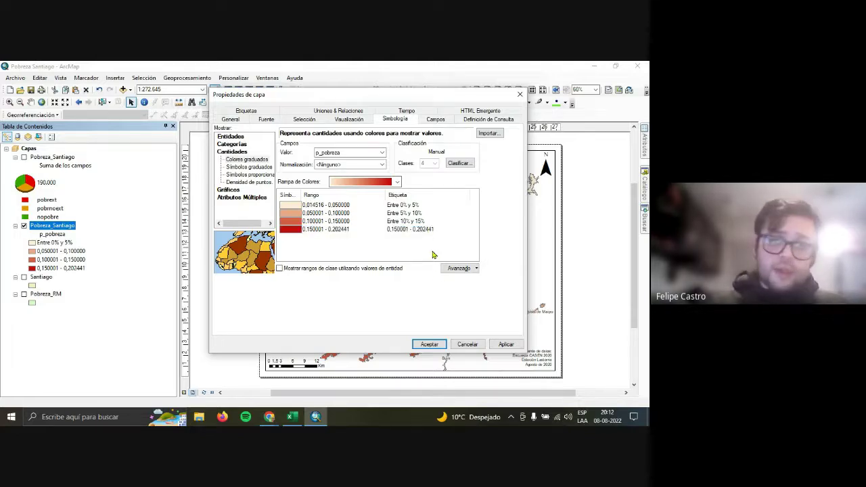
pyautogui.click(430, 345)
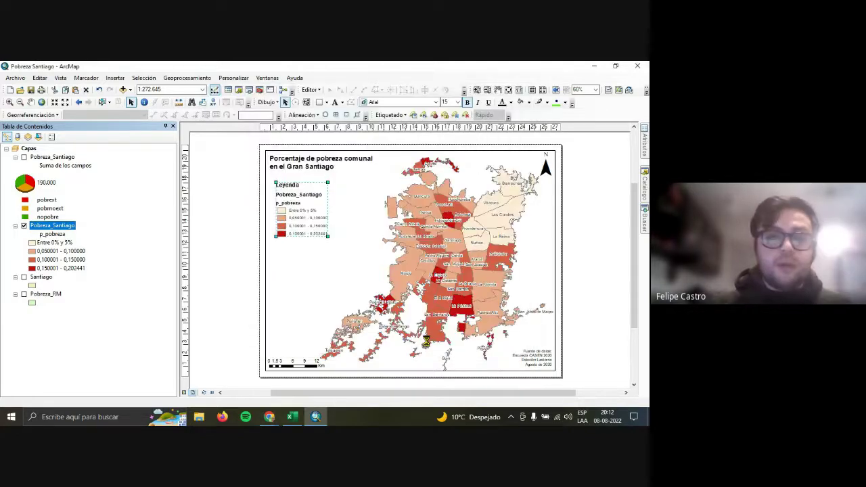
# - Rename the highest, dark red class of the Pobreza_Santiago layer to "Entre 15% y 20%" in the table of contents
pyautogui.click(61, 268)
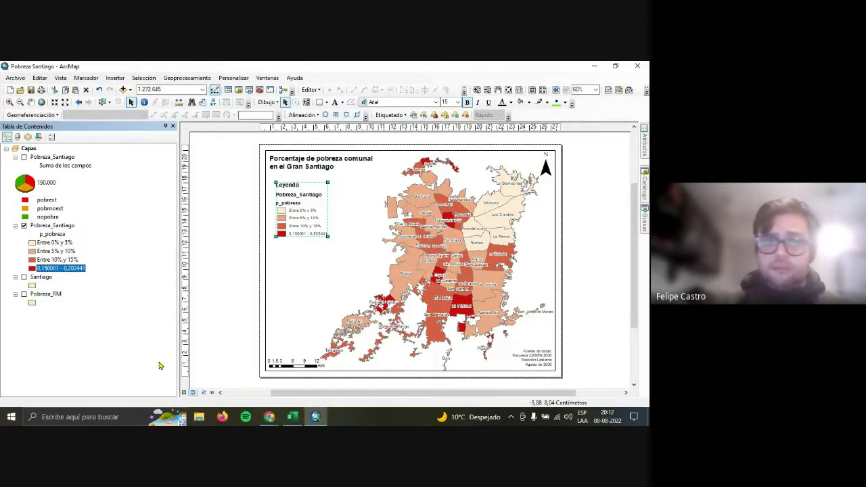
pyautogui.click(70, 269)
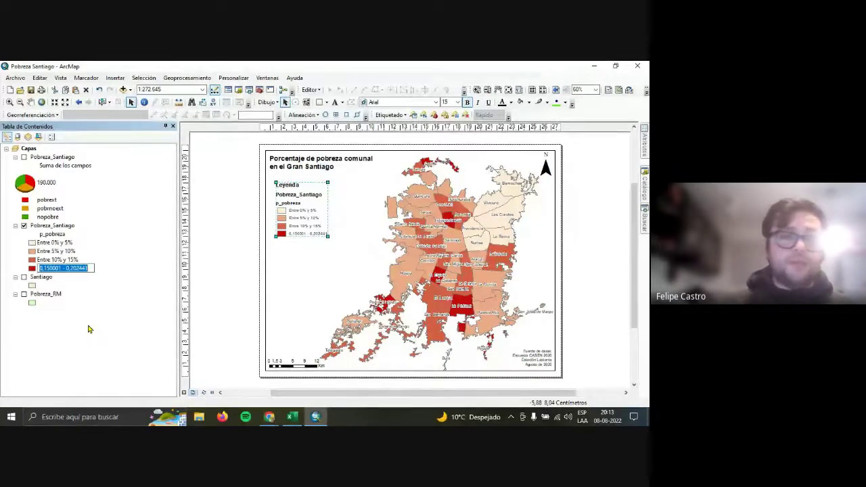
pyautogui.write('Entre')
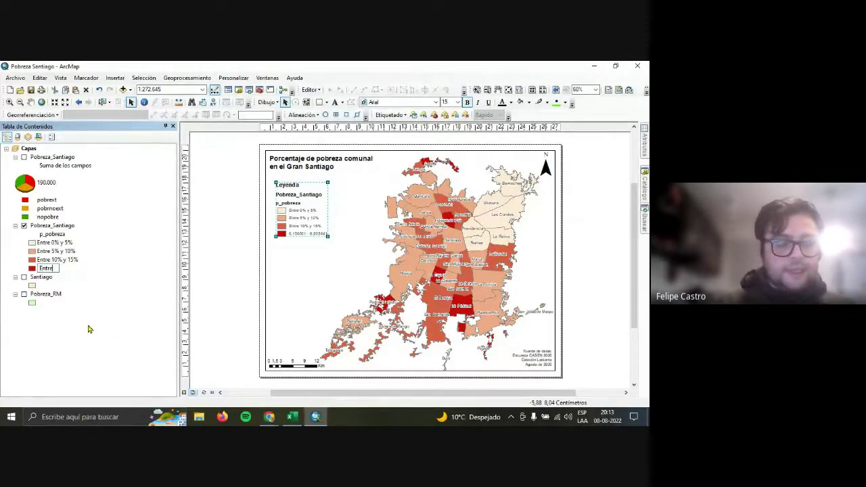
pyautogui.write(' 15% y ')
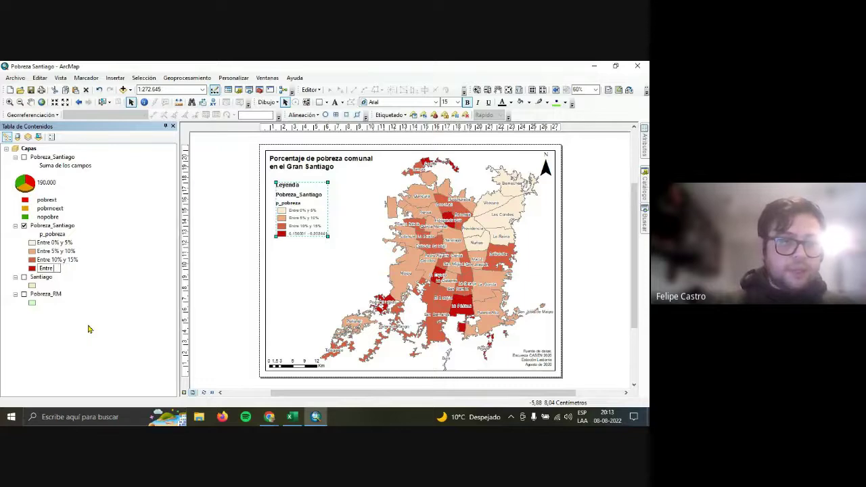
pyautogui.write('20%')
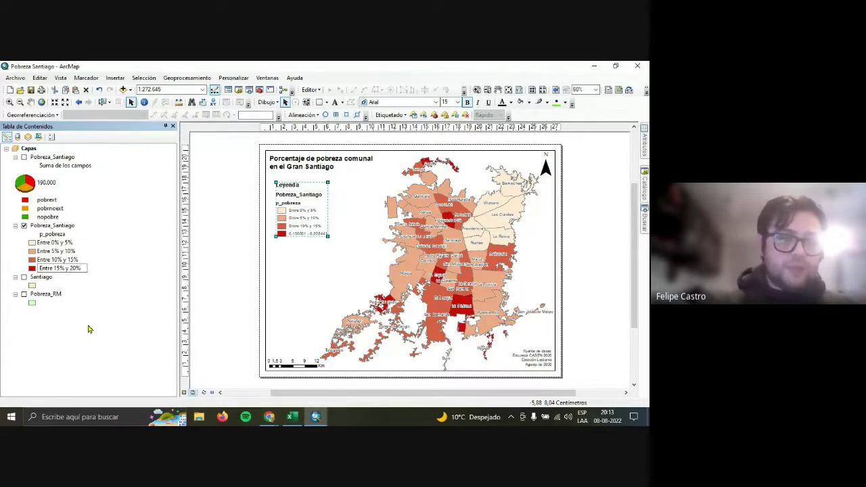
pyautogui.press('Return')
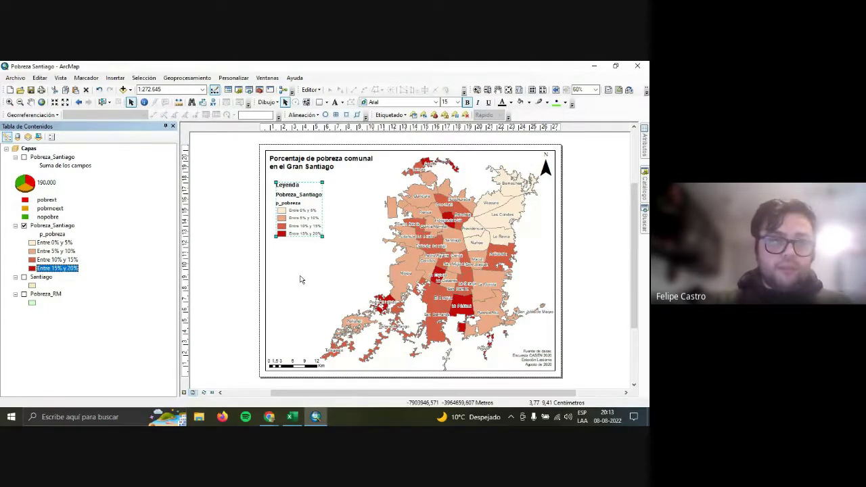
# - Clear the p_pobreza heading above the layer's class labels so it is left blank
pyautogui.click(54, 234)
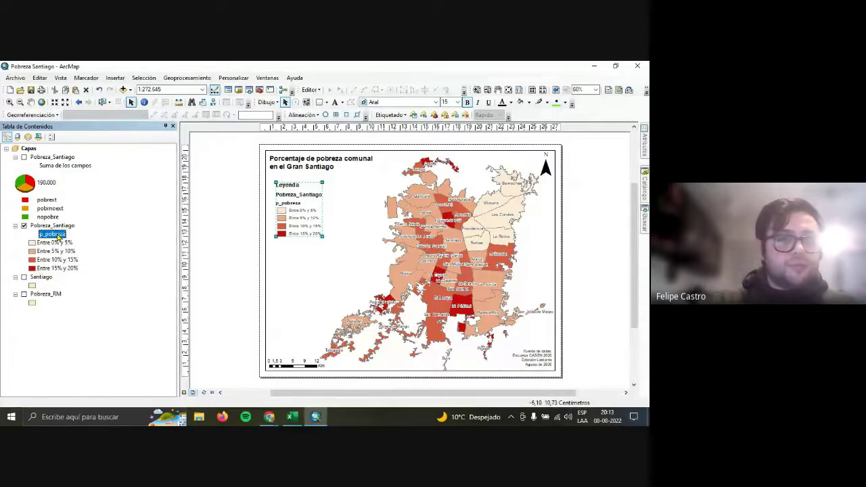
pyautogui.click(59, 235)
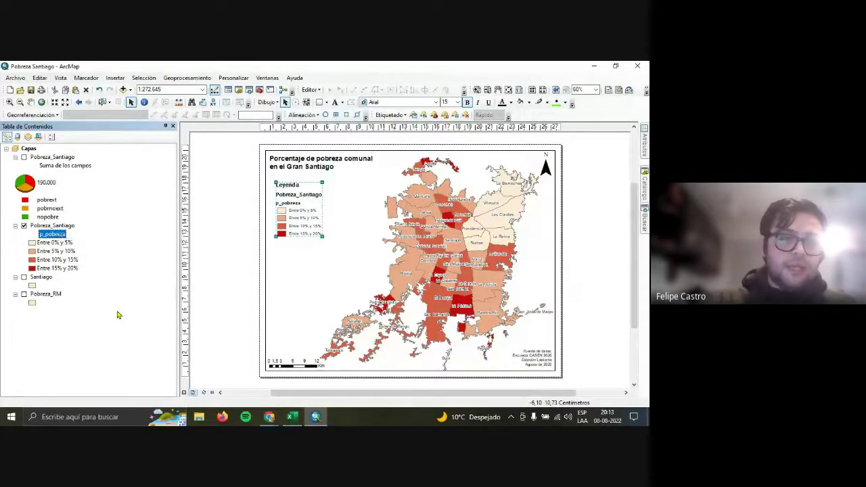
pyautogui.press('BackSpace')
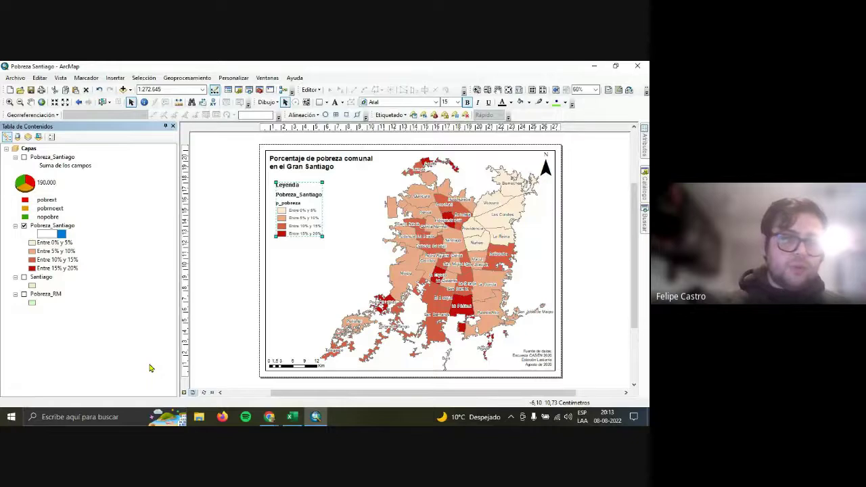
pyautogui.press('Return')
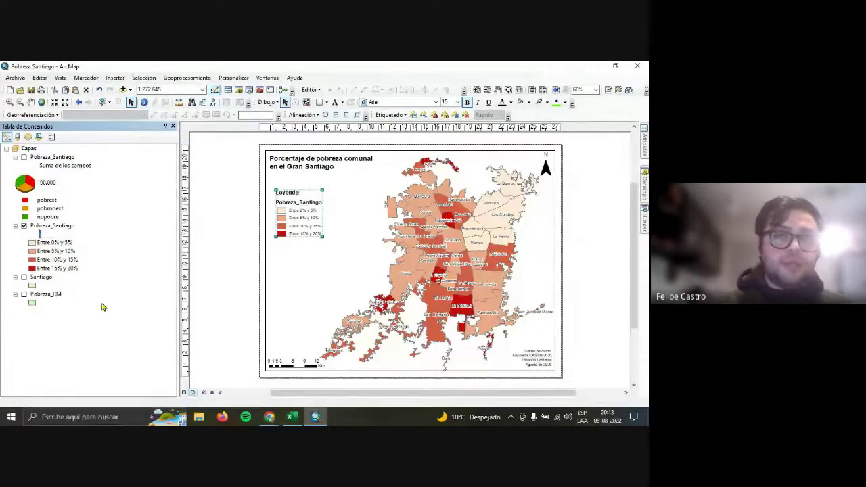
# - Rename the graduated-colour Pobreza_Santiago layer to "Pocentaje de pobreza" and deselect the legend in the layout
pyautogui.click(65, 229)
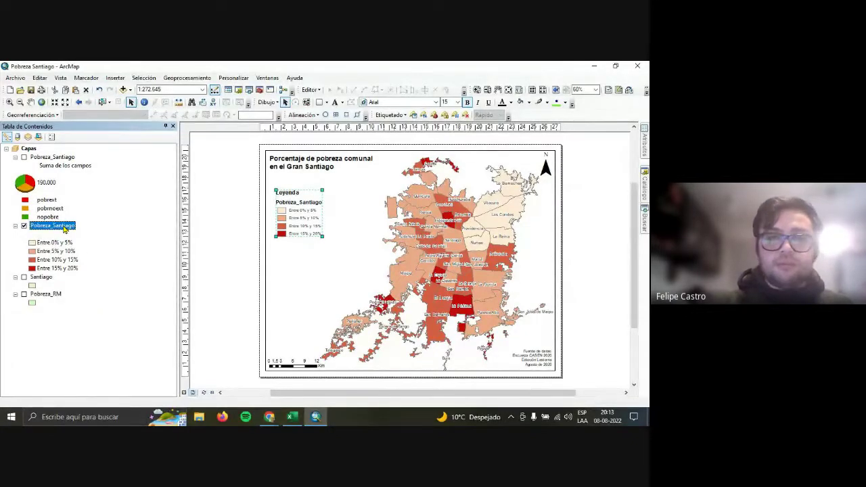
pyautogui.click(64, 228)
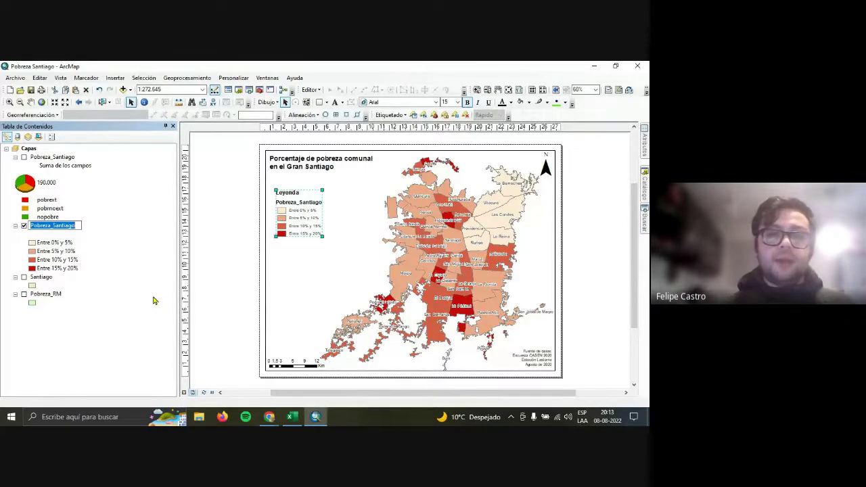
pyautogui.write('P')
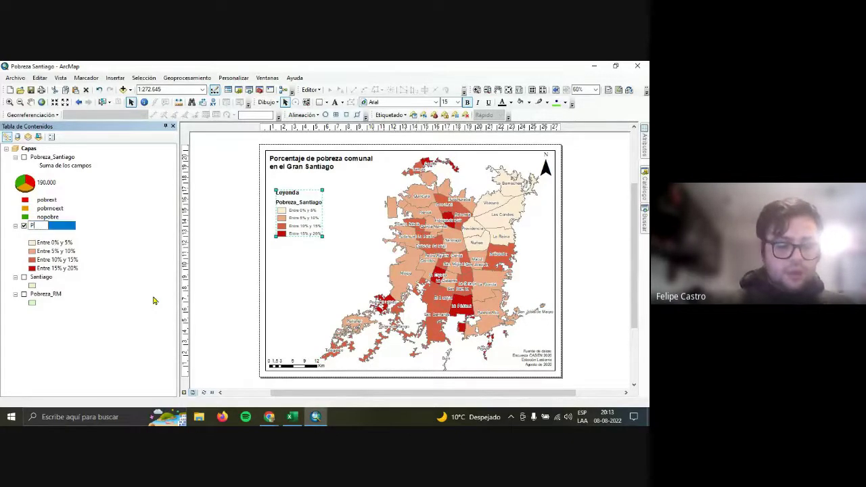
pyautogui.write('orcentaje de pobreza')
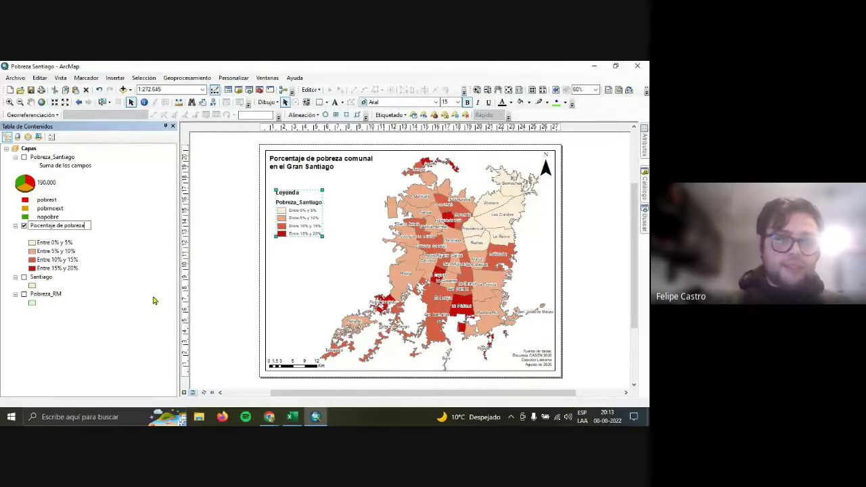
pyautogui.press('Return')
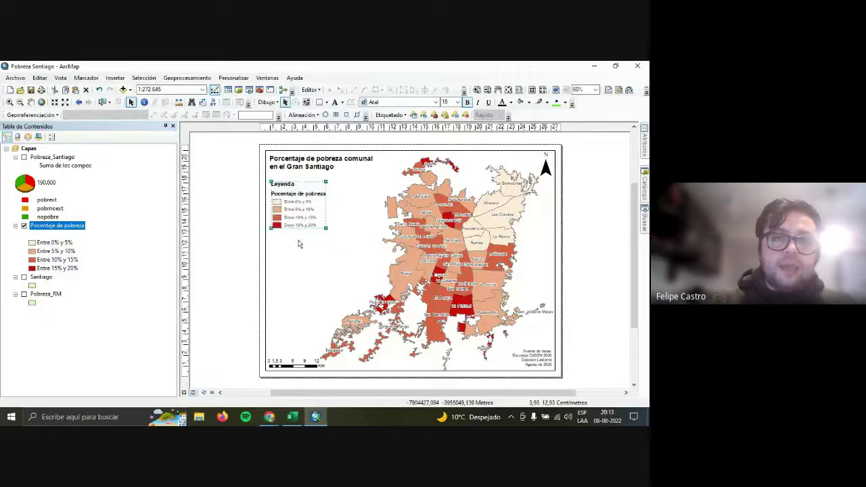
pyautogui.scroll(3, 261, 214)
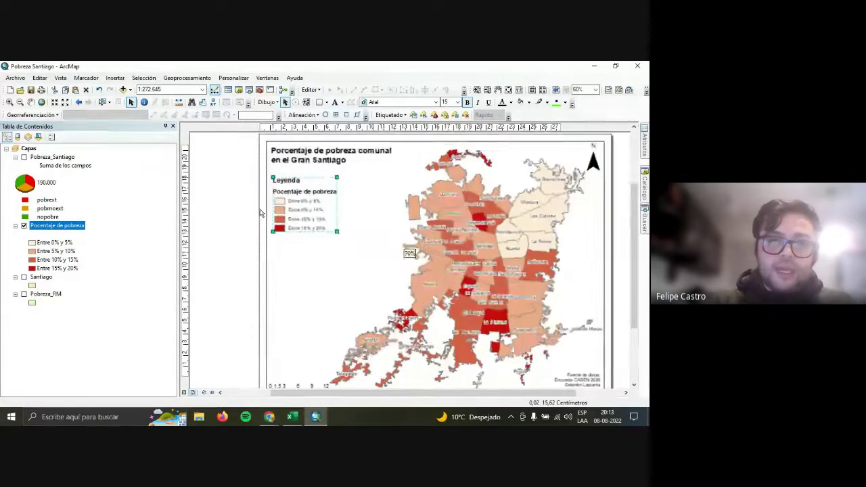
pyautogui.scroll(-3, 260, 202)
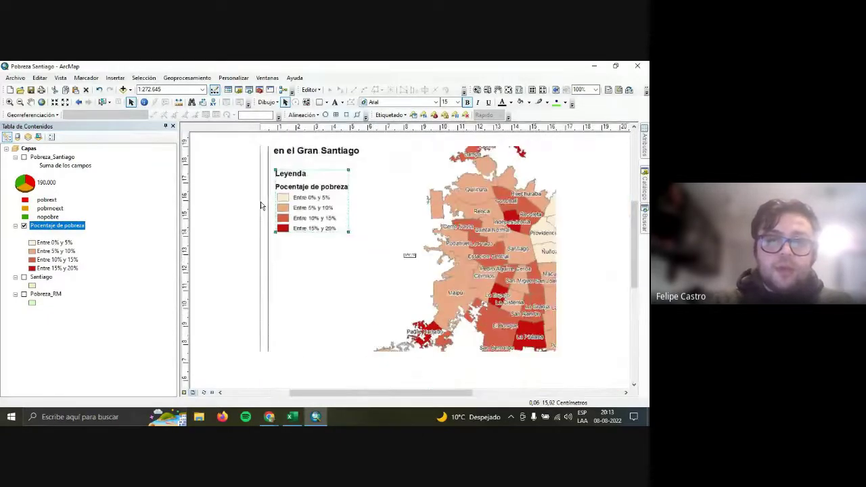
pyautogui.scroll(-3, 260, 207)
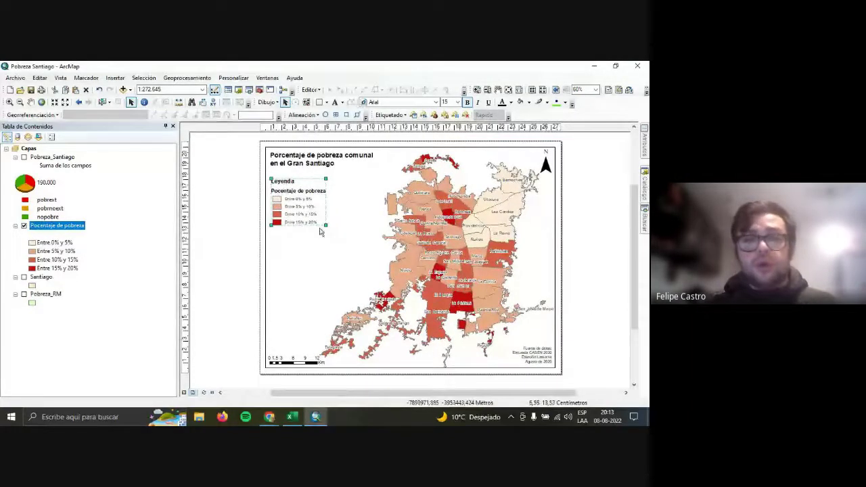
pyautogui.click(237, 219)
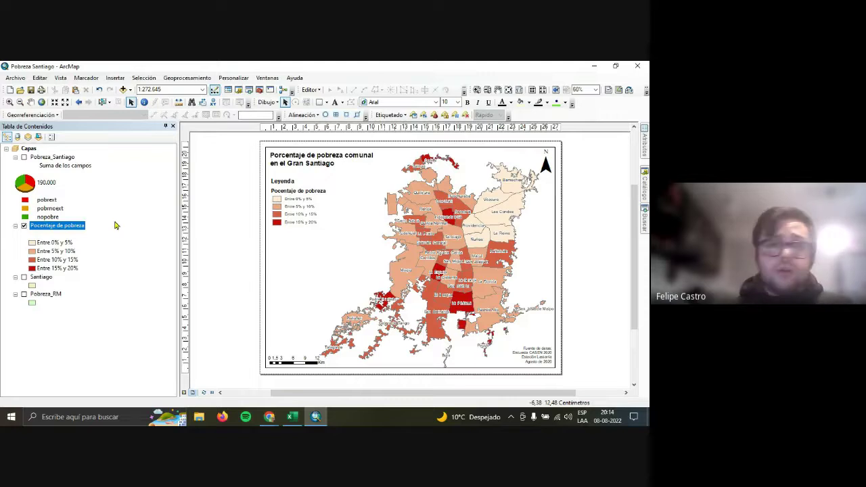
# - Convert the layout's legend into simple graphics
pyautogui.click(314, 215)
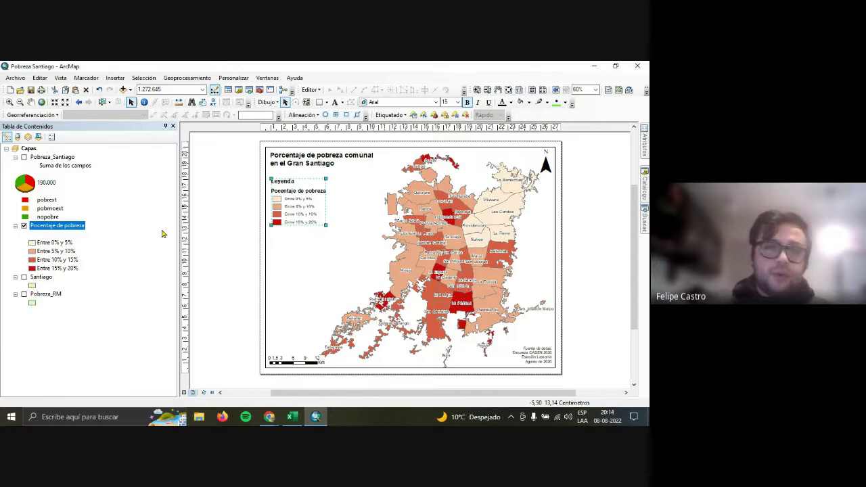
pyautogui.click(48, 201)
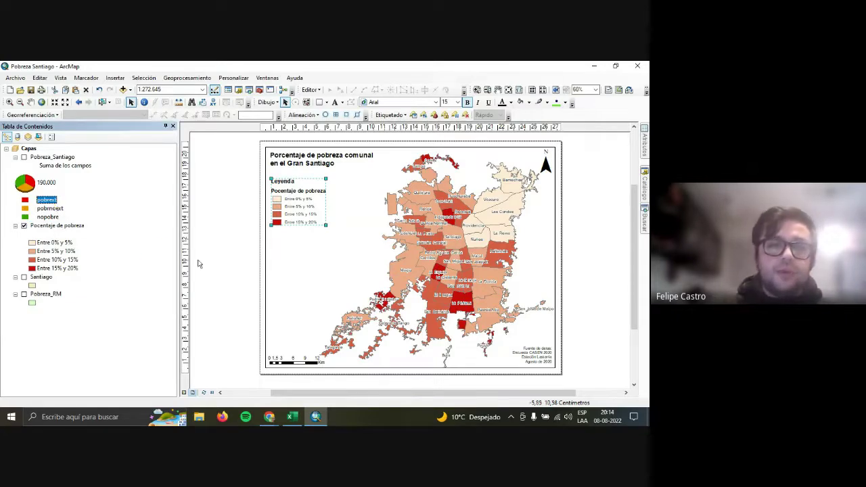
pyautogui.rightClick(312, 214)
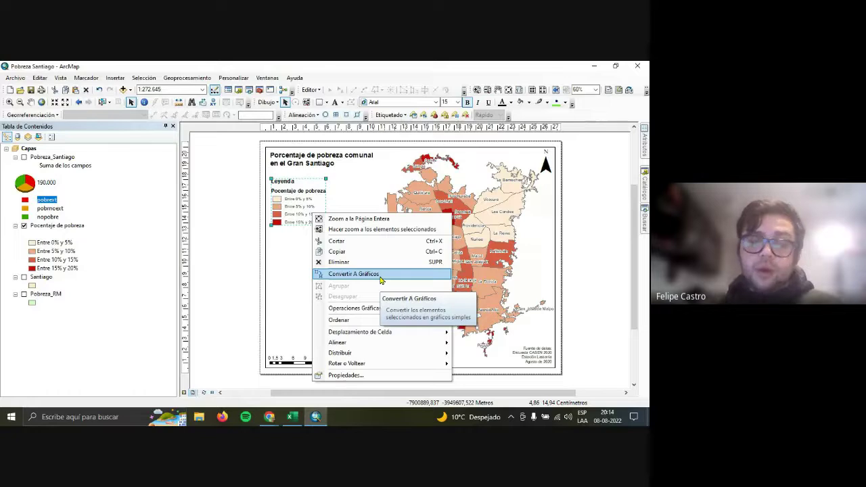
pyautogui.click(380, 275)
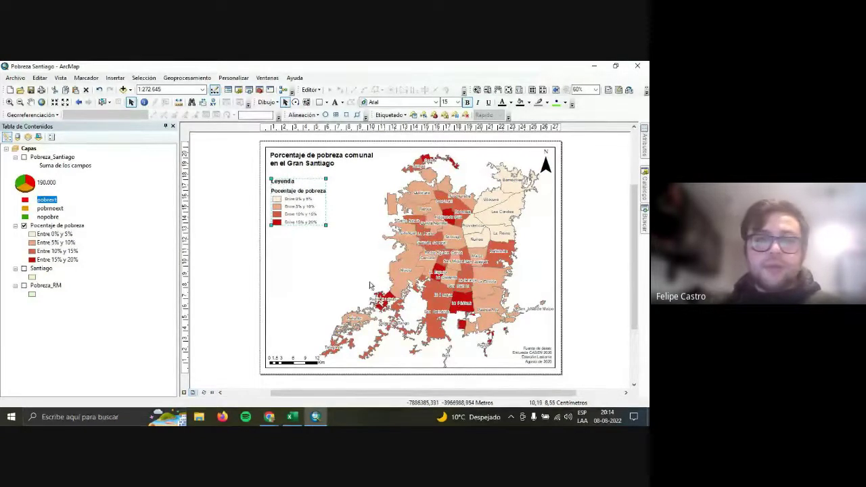
# - Ungroup the converted legend and then its class entries, so each swatch and label is a separate element
pyautogui.rightClick(316, 204)
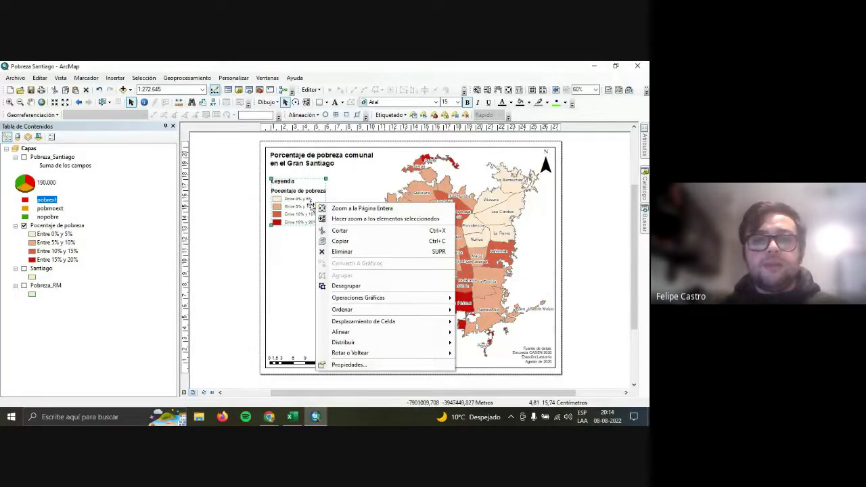
pyautogui.click(377, 291)
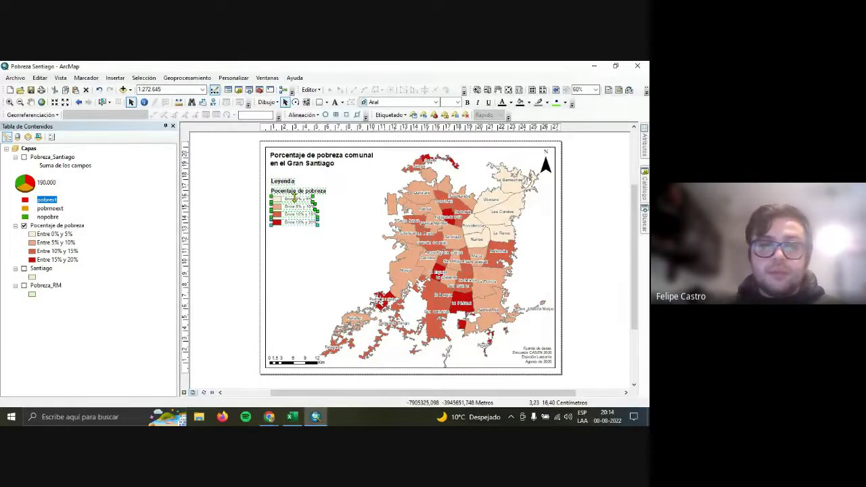
pyautogui.rightClick(296, 200)
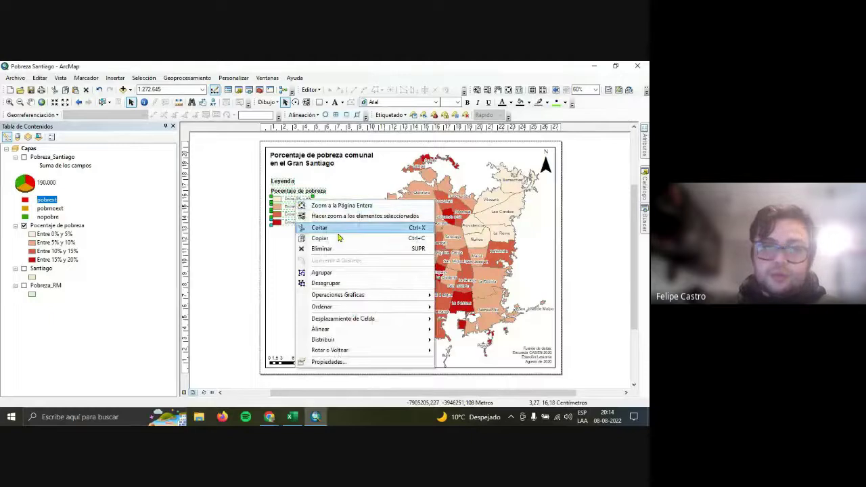
pyautogui.click(338, 284)
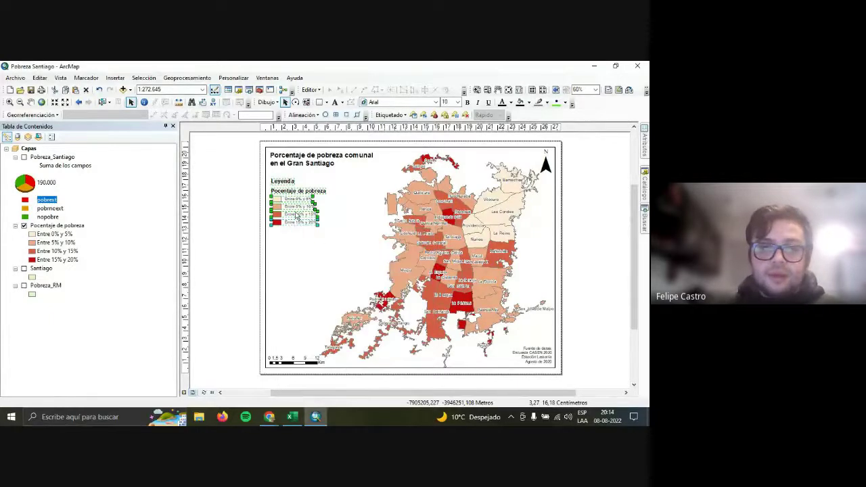
pyautogui.click(290, 221)
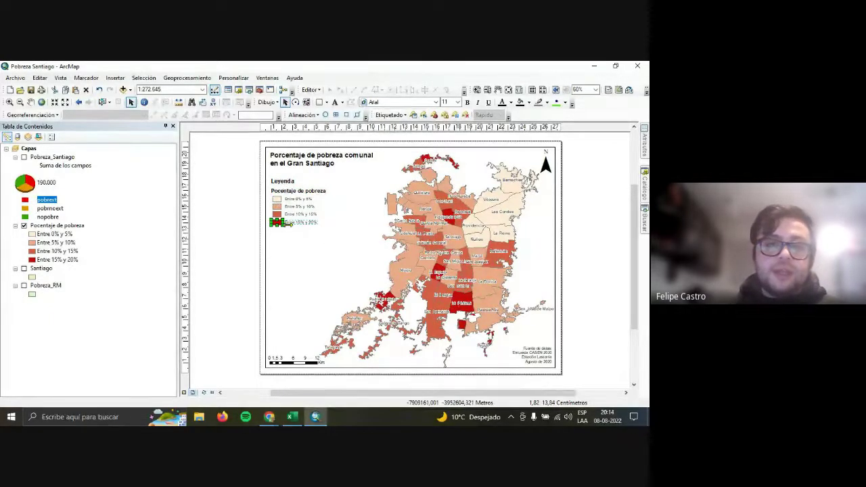
pyautogui.click(237, 244)
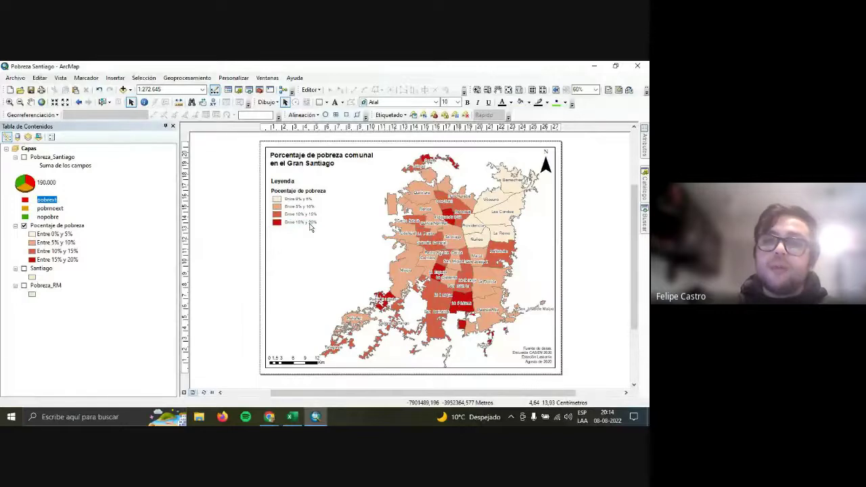
# - Try moving the "Entre 15% y 20%" legend label away from its colour swatch, and undo the move
pyautogui.click(308, 223)
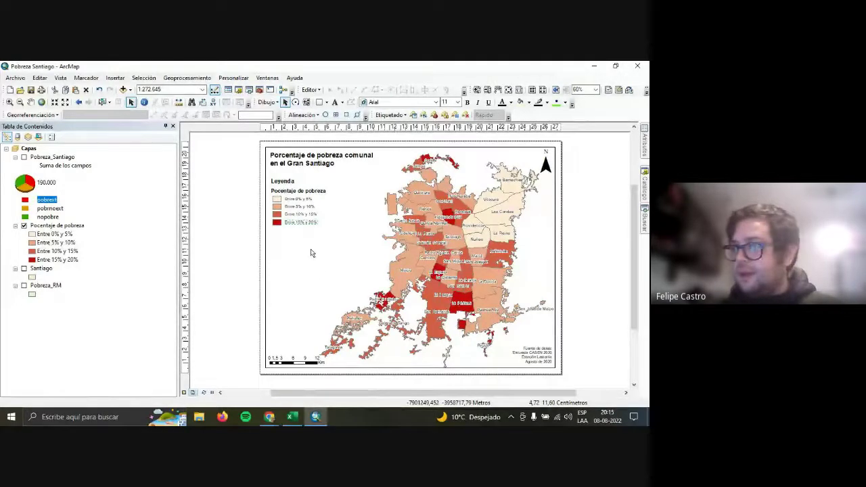
pyautogui.moveTo(307, 223); pyautogui.dragTo(318, 275)
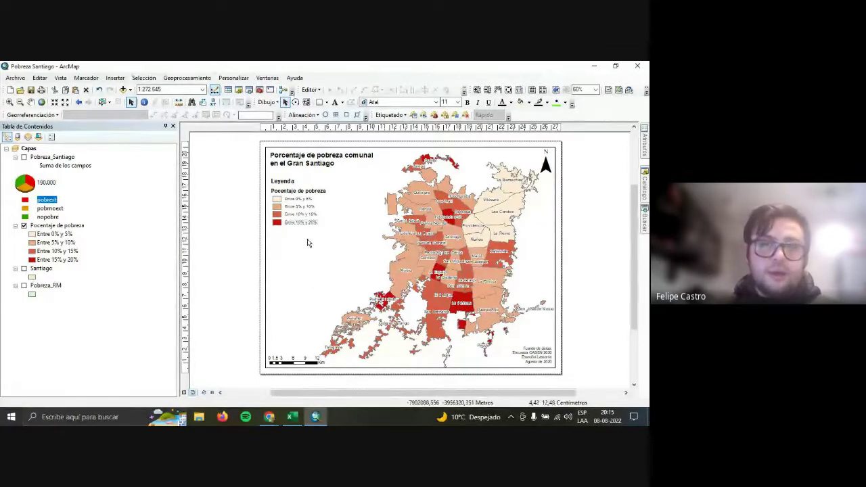
pyautogui.moveTo(308, 224); pyautogui.dragTo(353, 279)
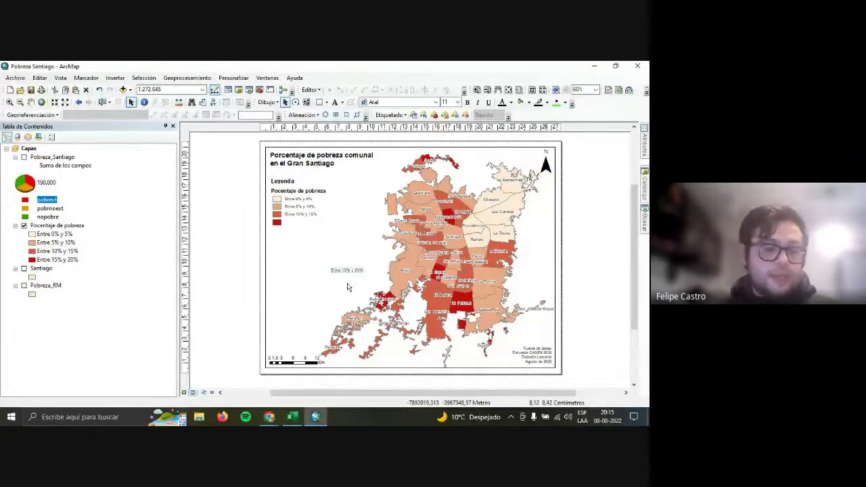
pyautogui.hotkey('ctrl', 'z')
# - Try moving the "Pocentaje de pobreza" legend heading onto the map, and undo the move
pyautogui.moveTo(315, 195); pyautogui.dragTo(387, 214)
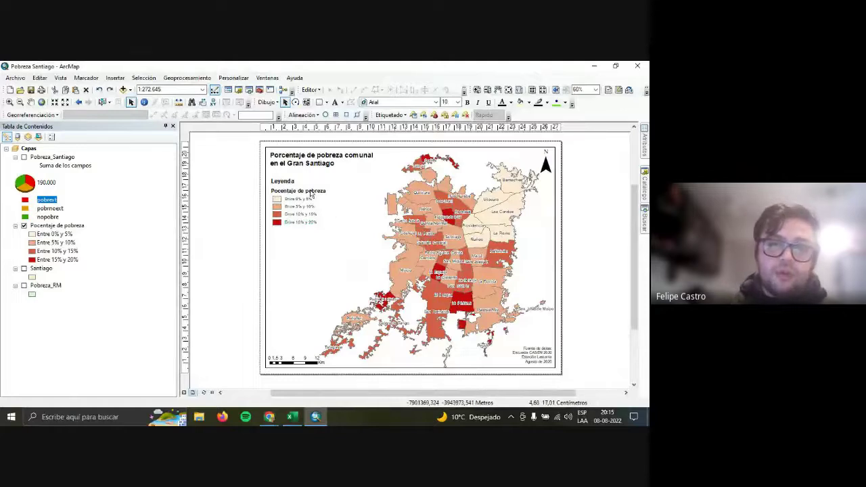
pyautogui.moveTo(308, 196); pyautogui.dragTo(426, 205)
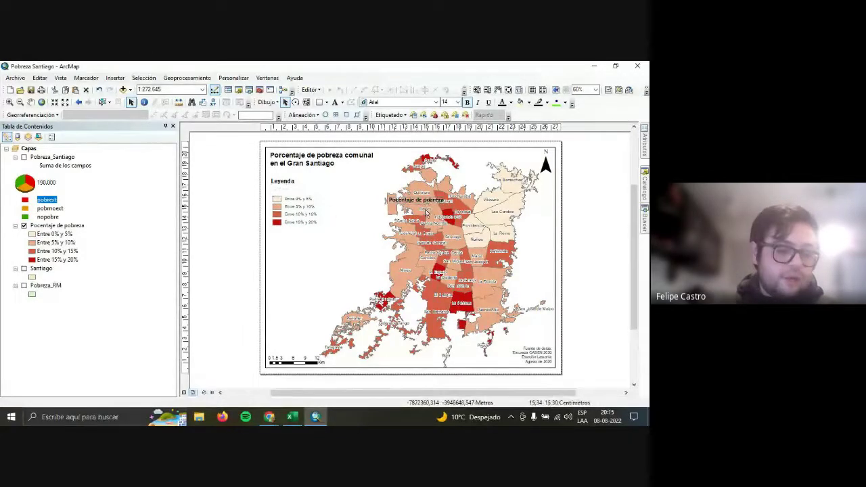
pyautogui.hotkey('ctrl', 'z')
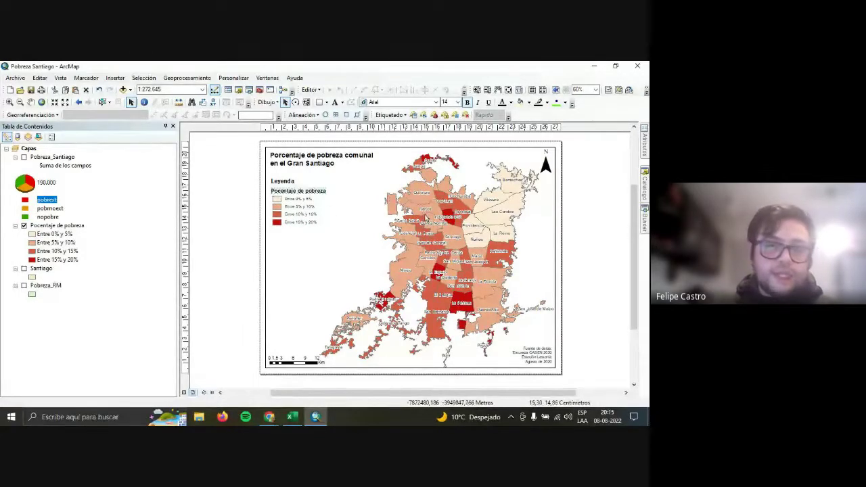
# - Replace the text of the "Entre 0% y 5%" legend label with "Cambio de texto"
pyautogui.doubleClick(296, 201)
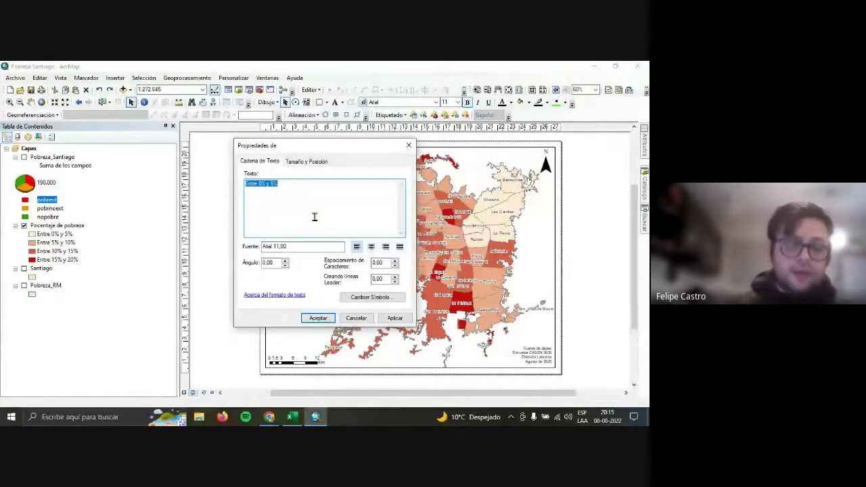
pyautogui.write('10')
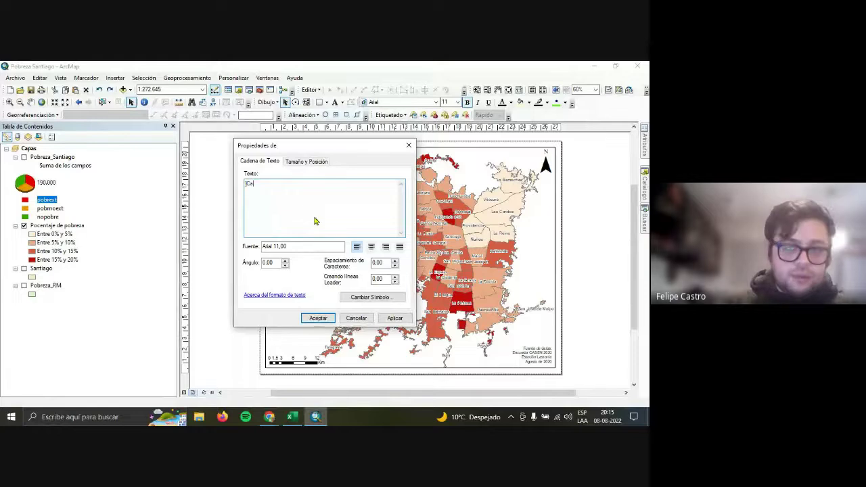
pyautogui.press('BackSpace')
pyautogui.press('BackSpace')
pyautogui.write('Camb')
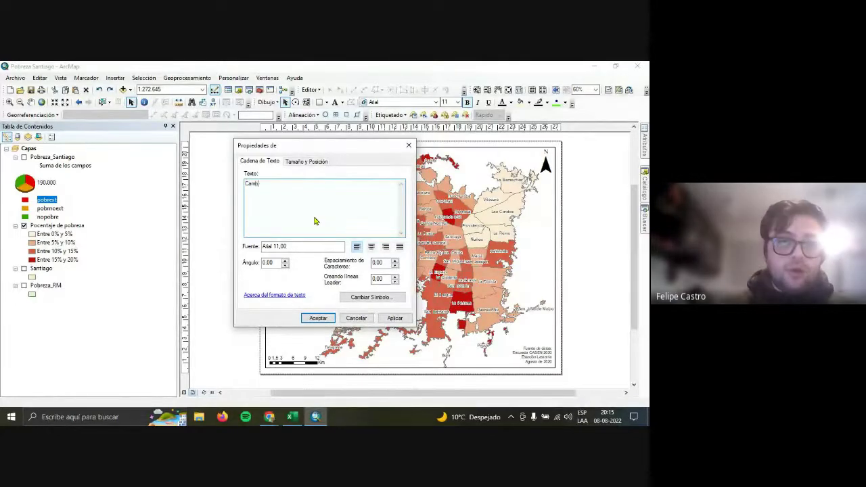
pyautogui.write('io de texto')
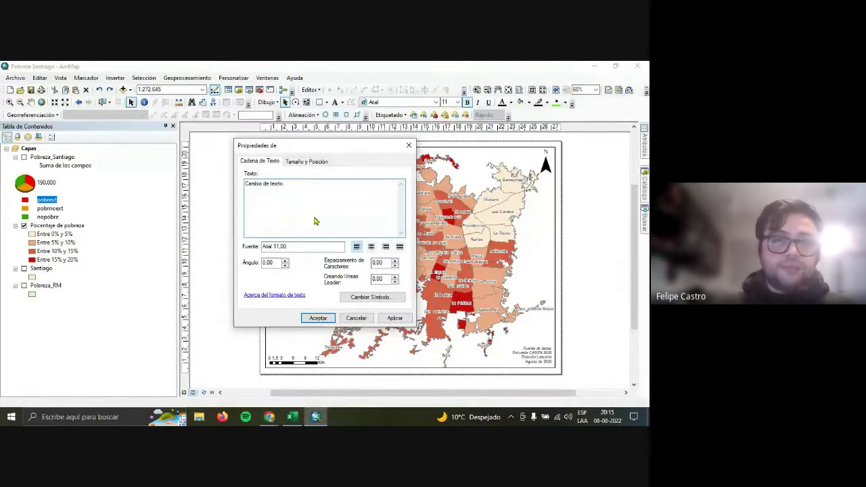
pyautogui.click(328, 318)
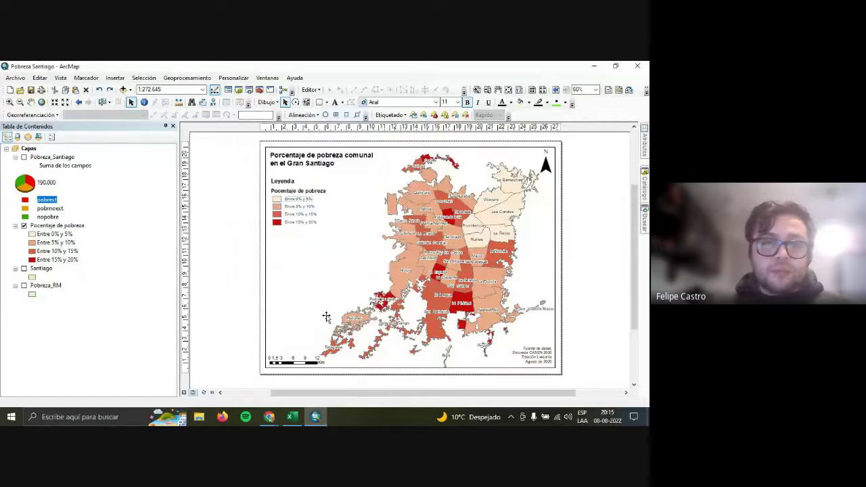
# - Set the text of the legend's first, palest class label back to "Entre 0% y 5%"
pyautogui.doubleClick(313, 199)
pyautogui.write('Entre ')
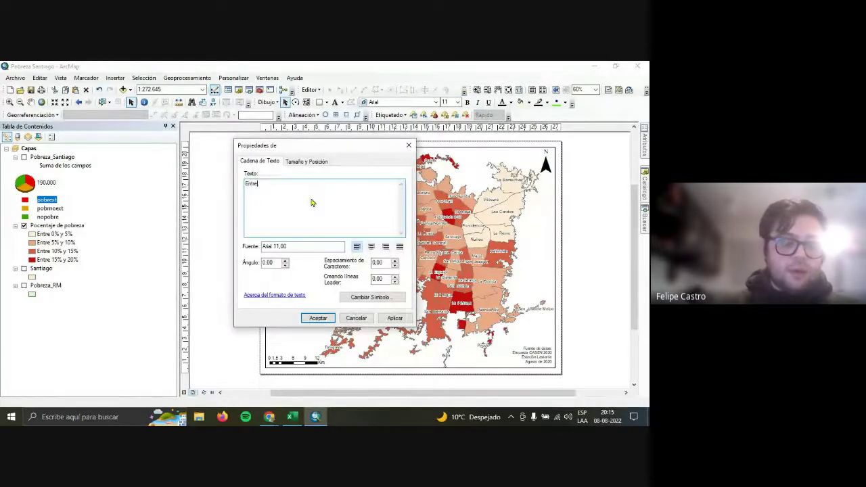
pyautogui.write('0% y %')
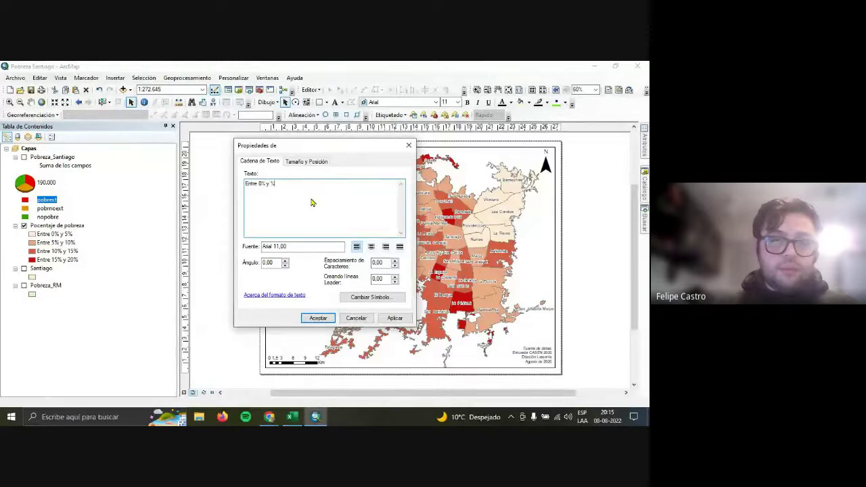
pyautogui.press('BackSpace')
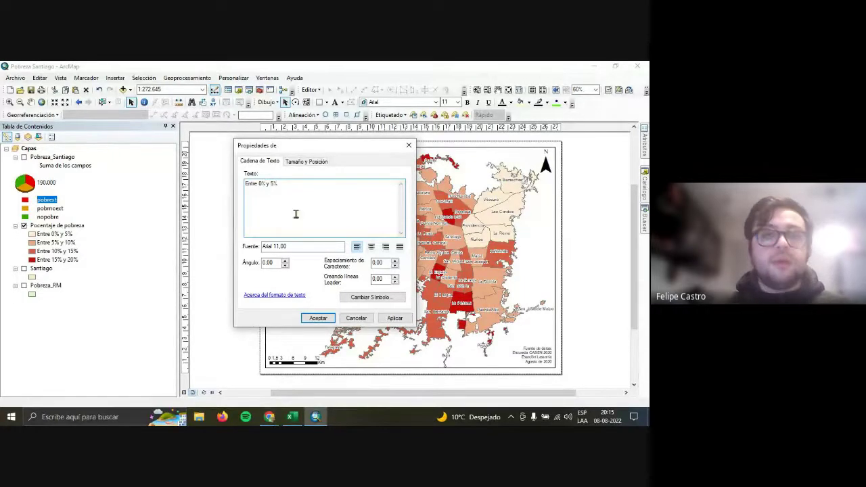
pyautogui.click(318, 319)
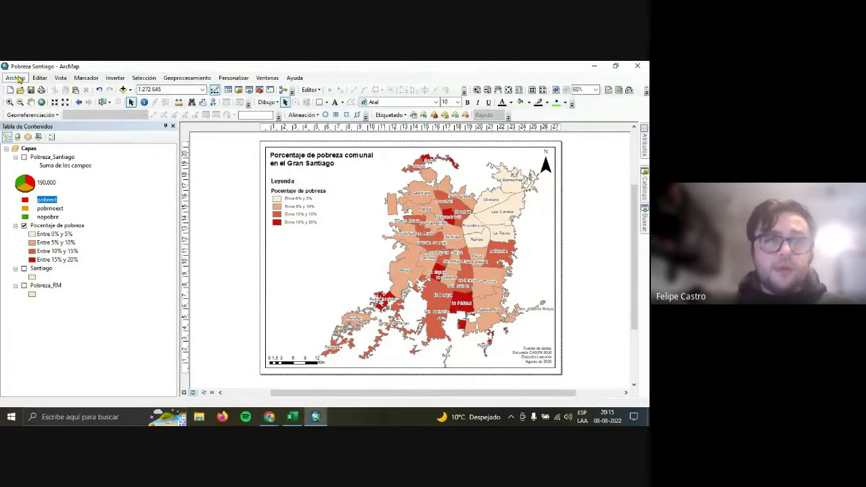
# - Start exporting the map as "Pobreza Santiago" with the folder "Clase abierta Cartografía temática en ArcGIS" inside 2022 as destination
pyautogui.click(16, 78)
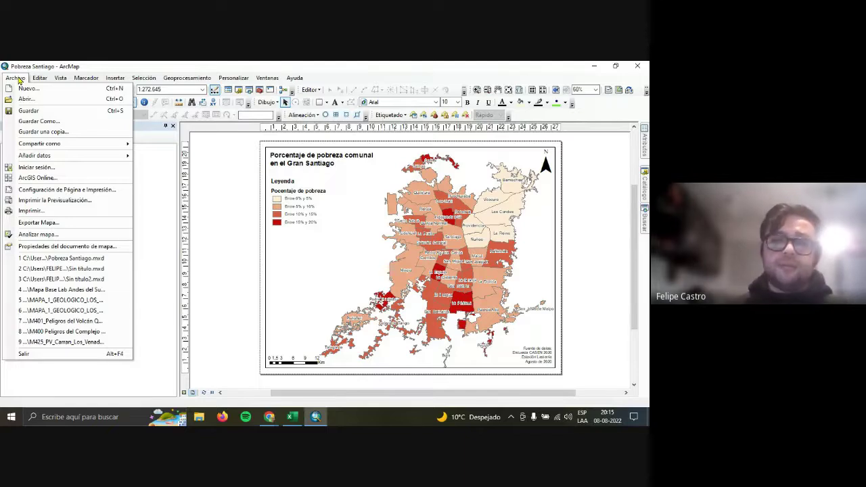
pyautogui.click(44, 229)
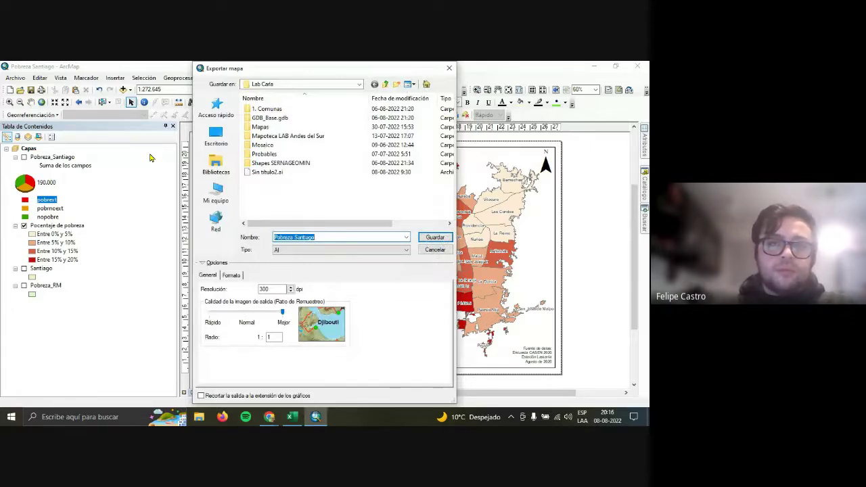
pyautogui.hotkey('alt', 'Up')
pyautogui.doubleClick(275, 127)
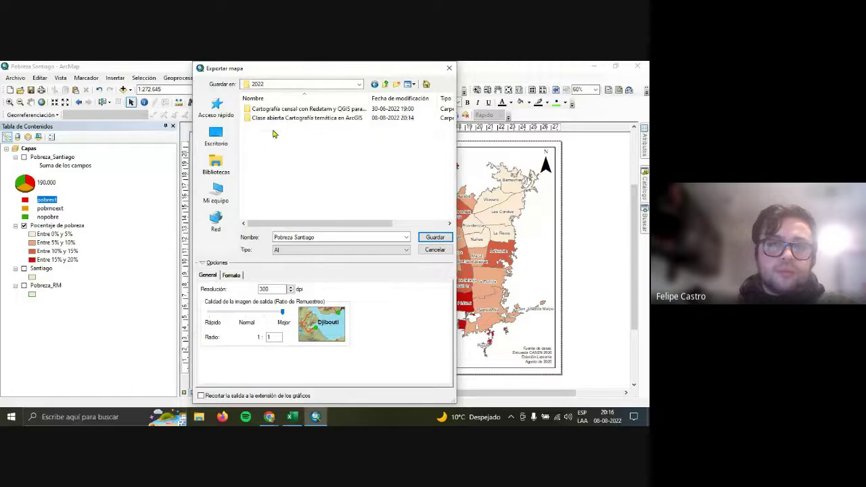
pyautogui.doubleClick(283, 118)
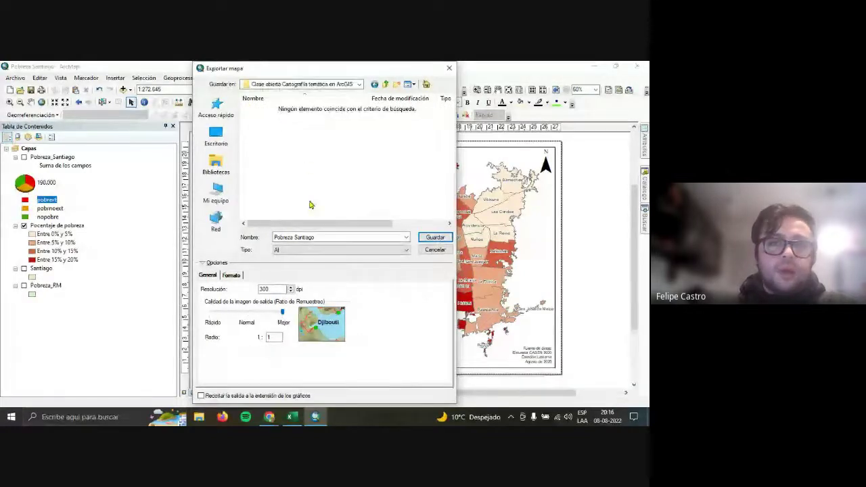
pyautogui.click(332, 238)
pyautogui.click(332, 239)
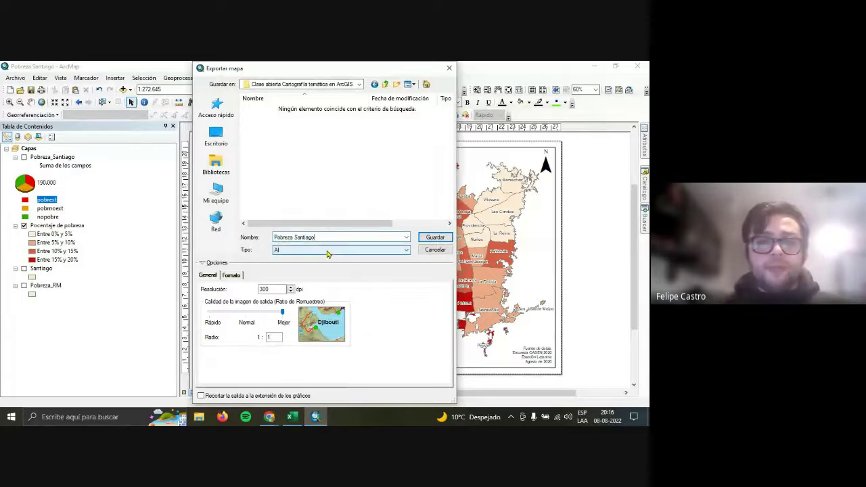
# - Set the map export type to JPEG, keep the 24-bit true colour mode and return to the resolution settings
pyautogui.click(327, 252)
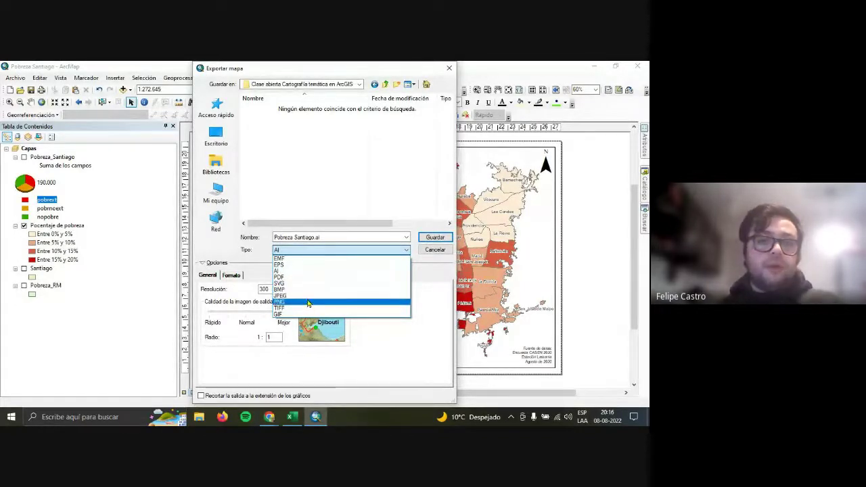
pyautogui.click(307, 299)
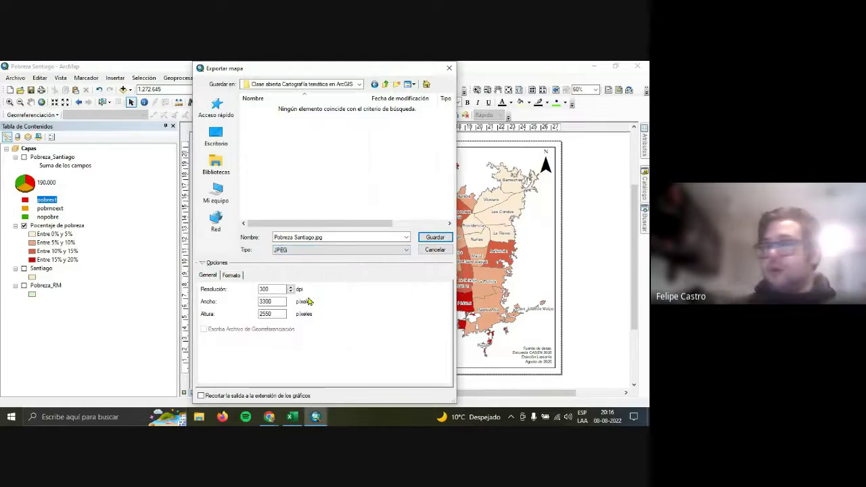
pyautogui.click(231, 278)
pyautogui.click(314, 291)
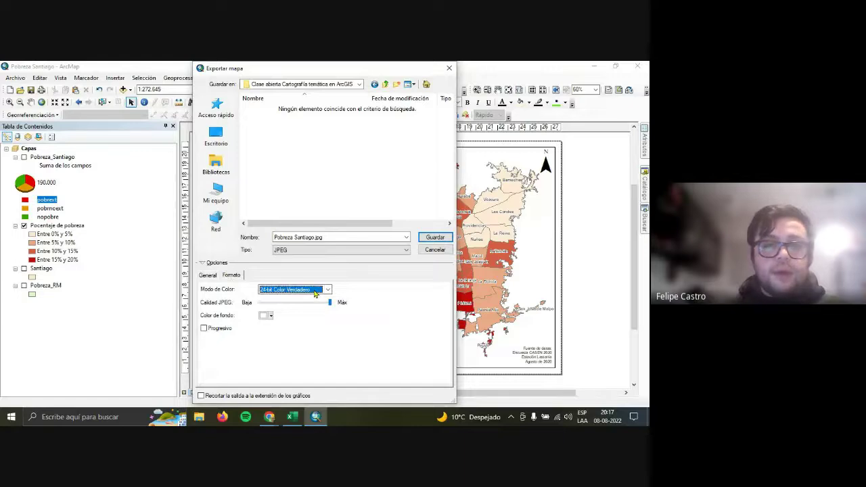
pyautogui.click(314, 291)
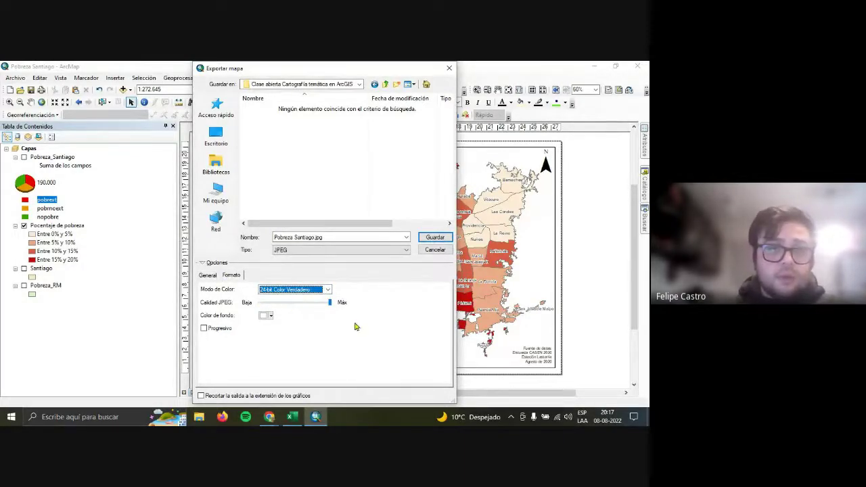
pyautogui.click(216, 278)
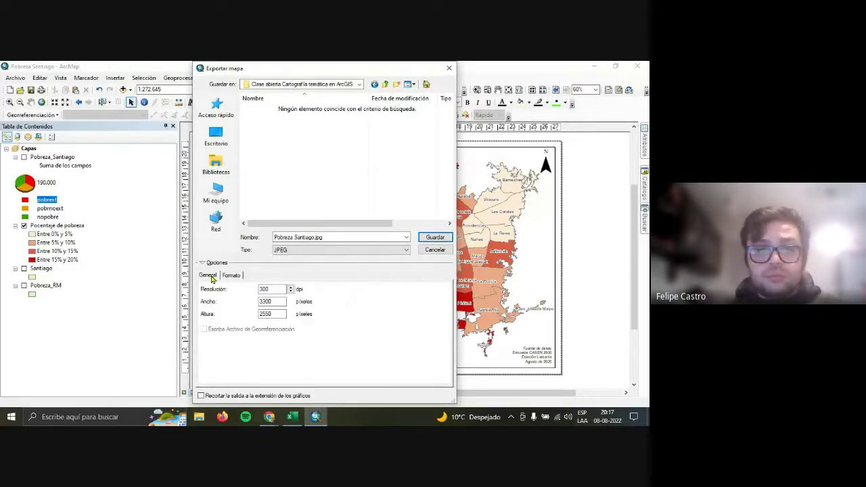
# - Export the map as a 300 dpi JPEG and open the saved "Pobreza Santiago" image from the recent files in File Explorer
pyautogui.click(279, 291)
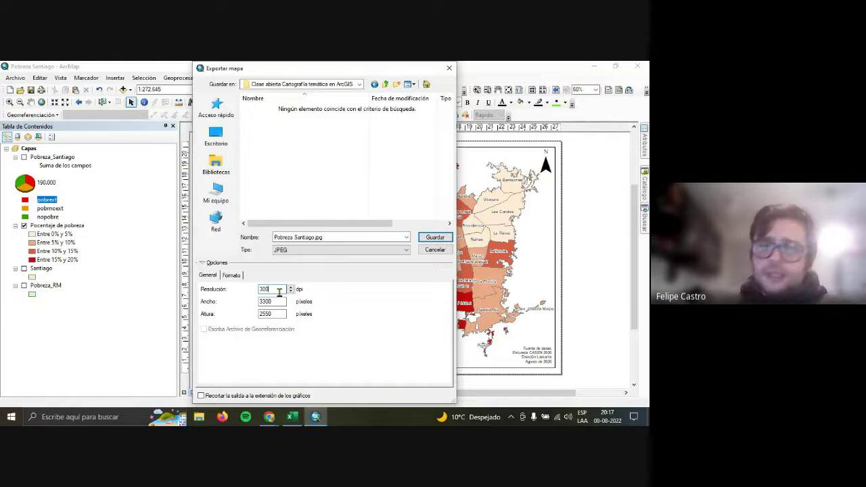
pyautogui.click(433, 237)
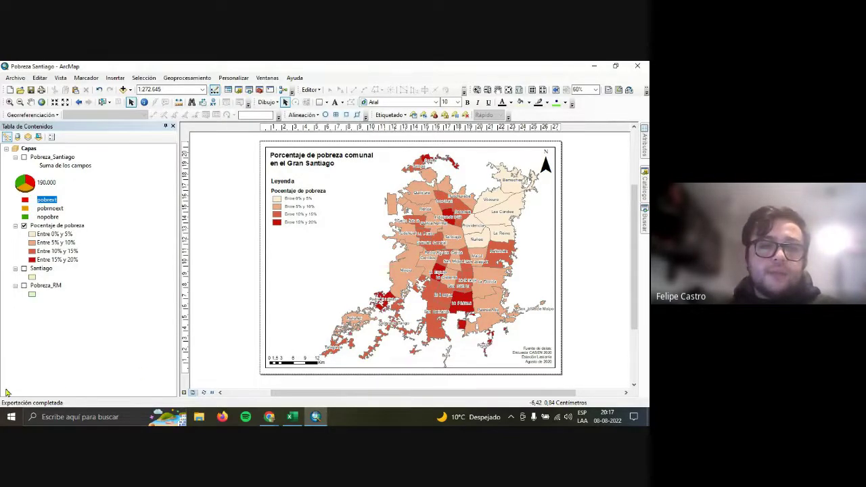
pyautogui.click(199, 419)
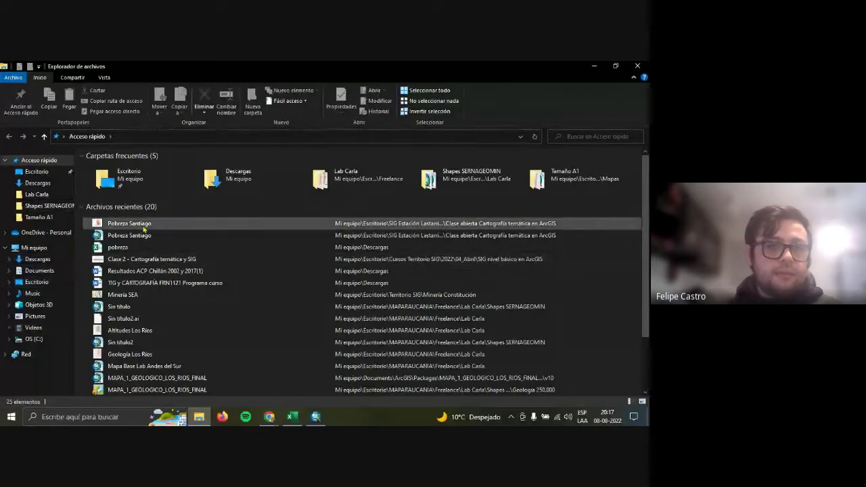
pyautogui.click(212, 355)
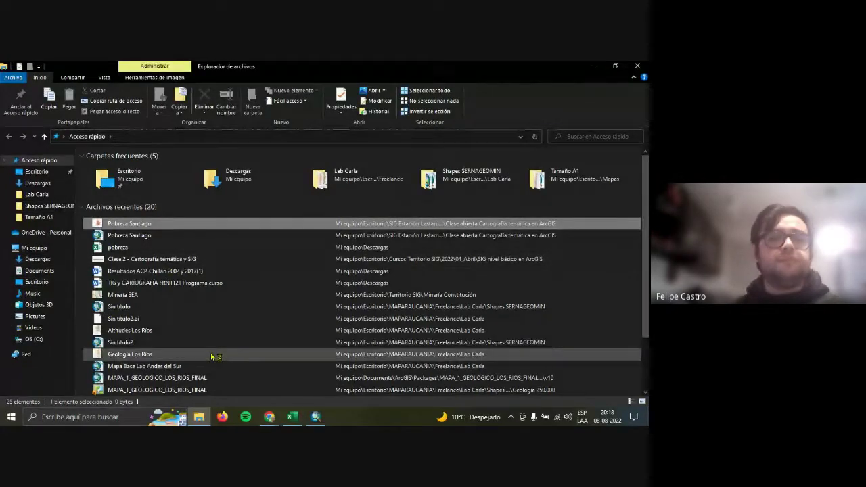
pyautogui.doubleClick(212, 355)
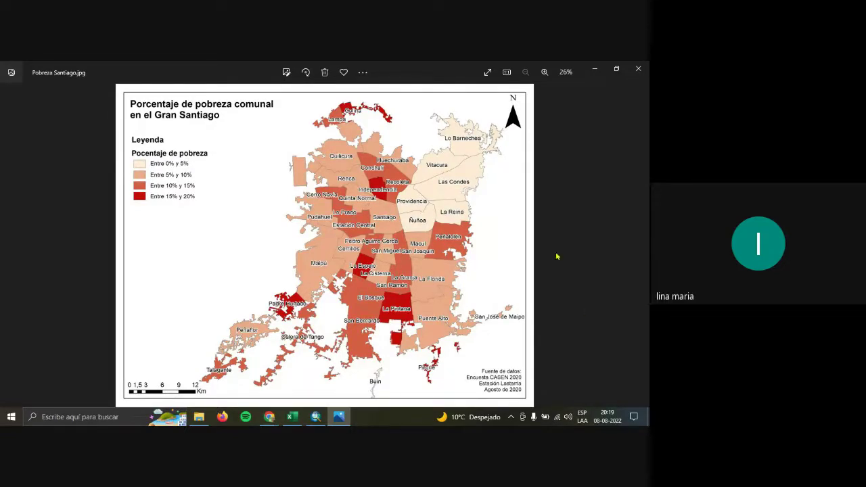
# - Return to ArcMap, hide the "Pocentaje de pobreza" layer and display the Pobreza_Santiago pie chart layer
pyautogui.click(318, 418)
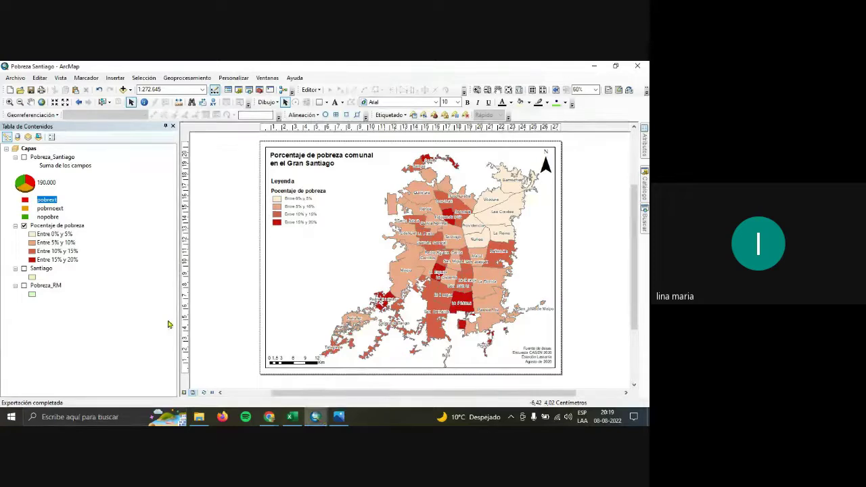
pyautogui.click(98, 345)
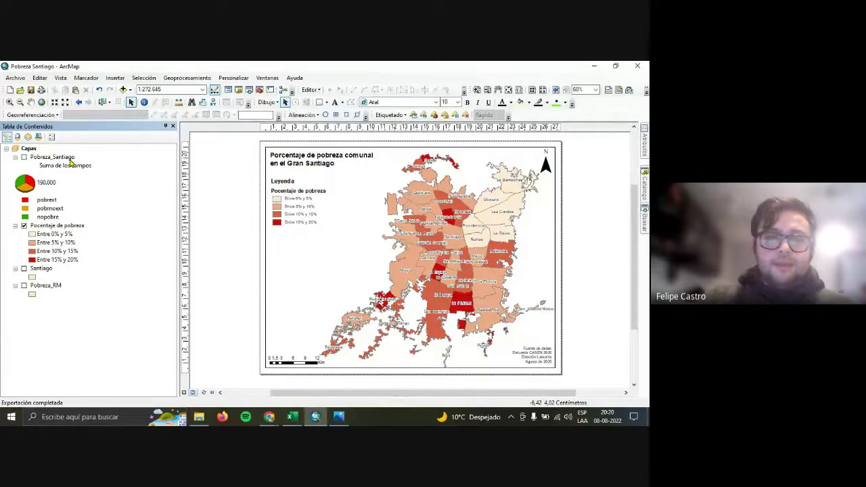
pyautogui.click(25, 225)
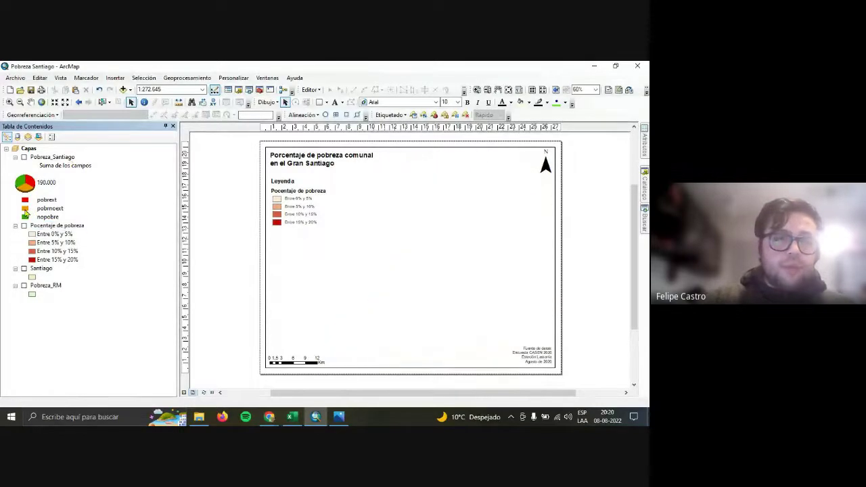
pyautogui.click(24, 157)
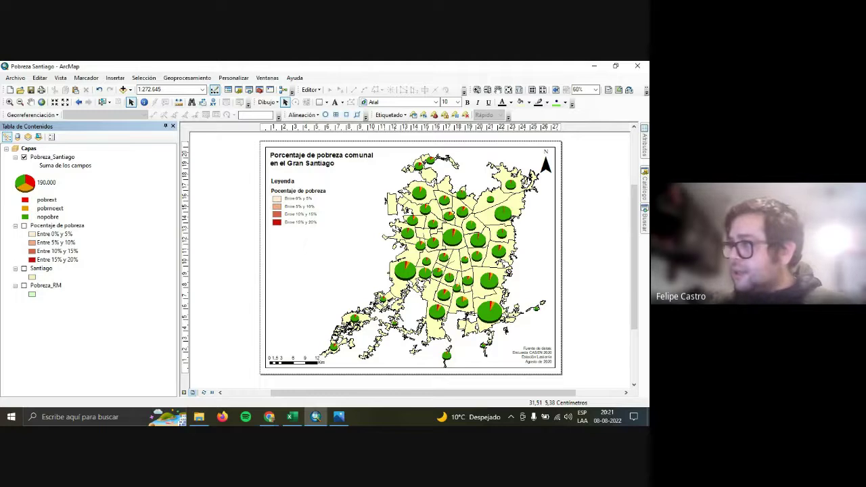
# - Switch to Chrome, maximize the IDE Chile "Descargar Información Territorial" page and copy its web address
pyautogui.hotkey('alt', 'Tab')
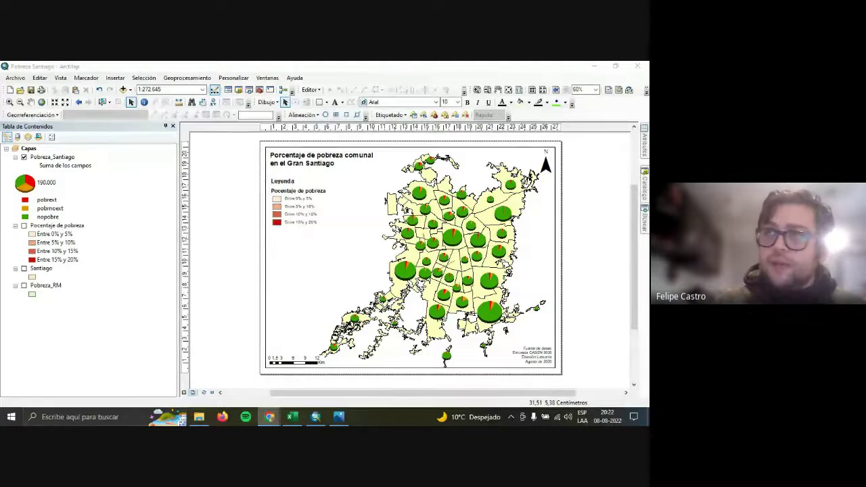
pyautogui.click(270, 417)
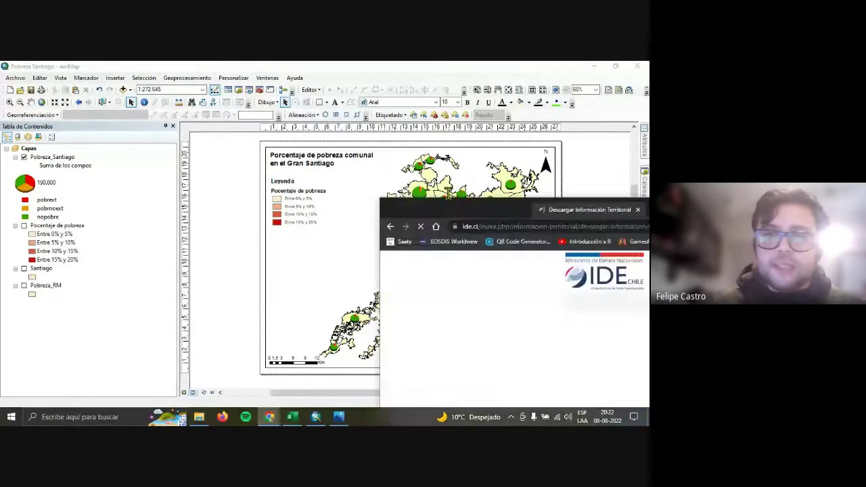
pyautogui.moveTo(196, 71); pyautogui.dragTo(263, 72)
pyautogui.doubleClick(263, 72)
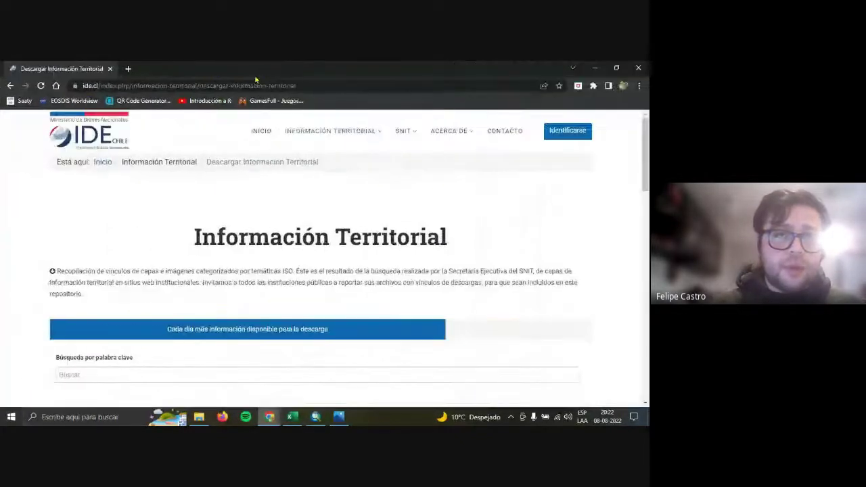
pyautogui.rightClick(253, 87)
pyautogui.click(276, 154)
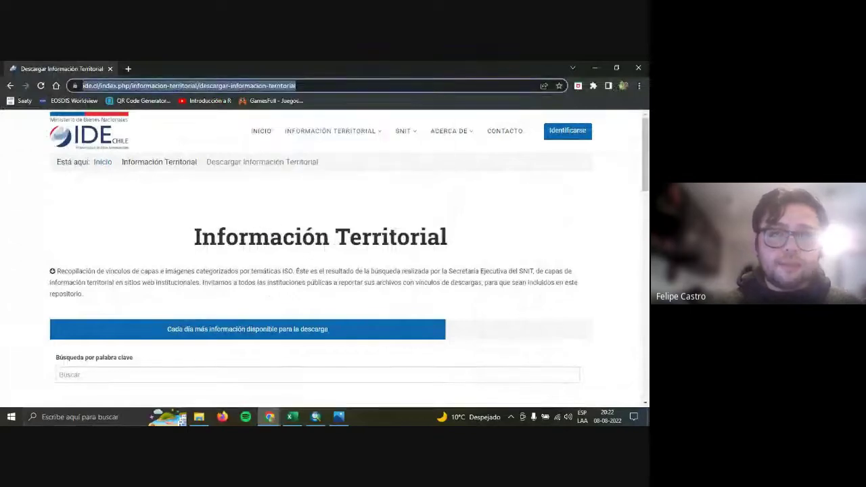
pyautogui.hotkey('alt', 'Tab')
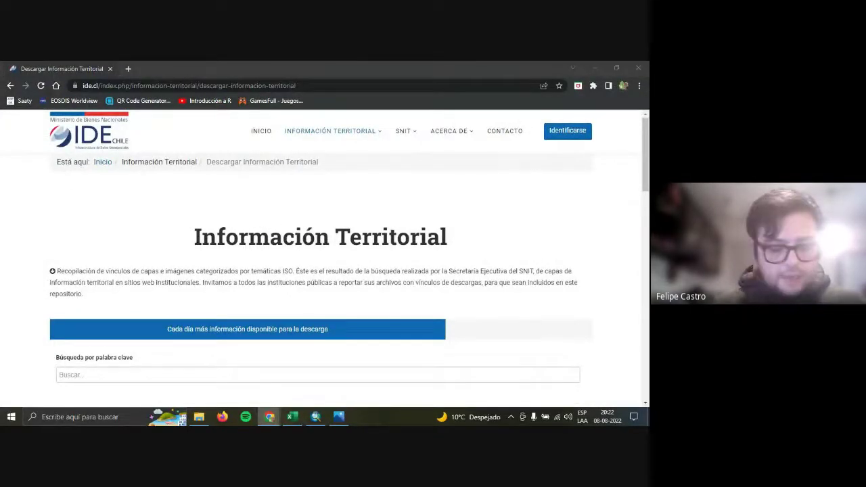
# - Browse the IDE Chile thematic categories, open Salud and examine its downloadable datasets
pyautogui.scroll(-5, 176, 282)
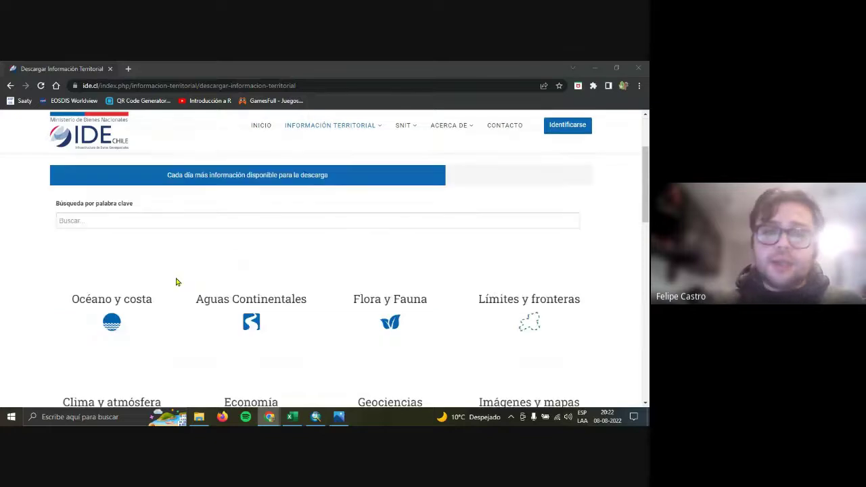
pyautogui.scroll(1, 176, 282)
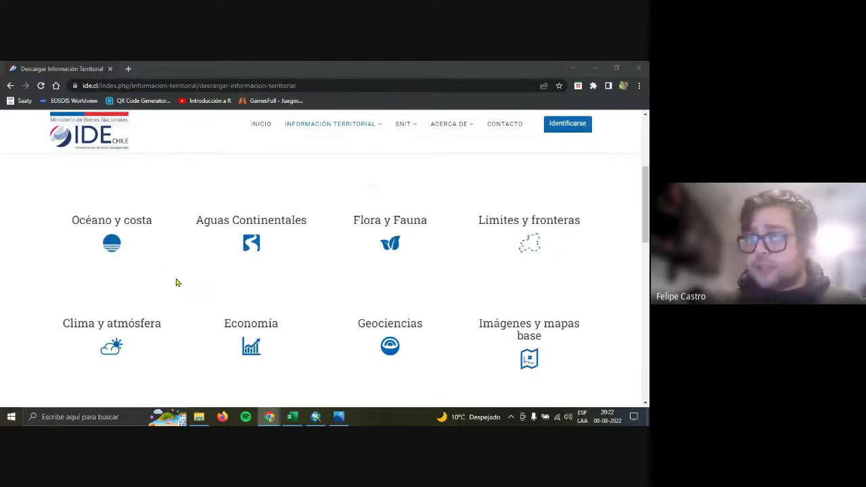
pyautogui.scroll(-3, 176, 282)
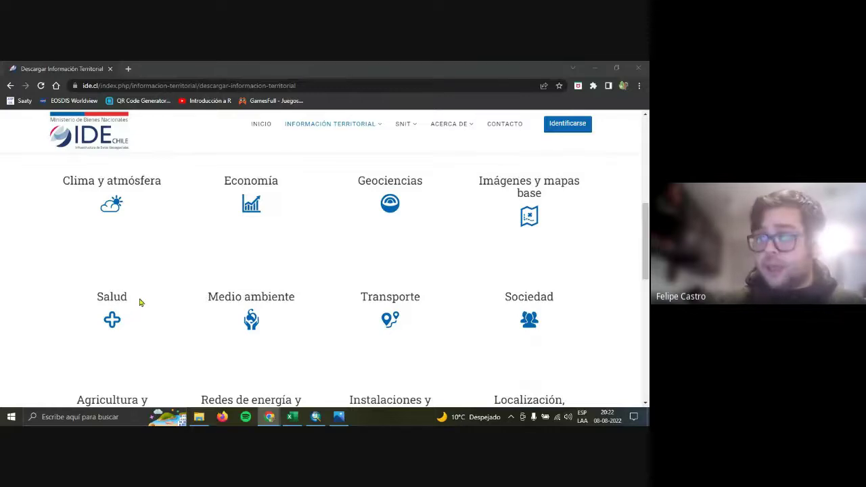
pyautogui.click(117, 321)
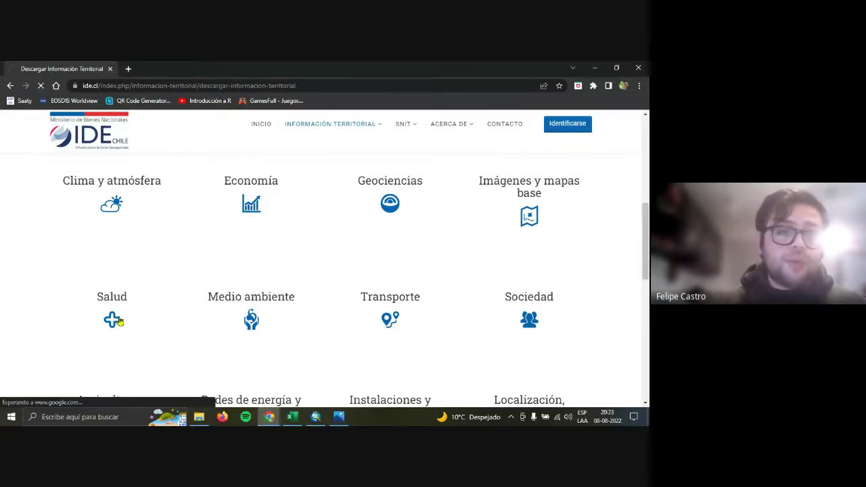
pyautogui.scroll(-2, 289, 307)
pyautogui.scroll(-2, 289, 307)
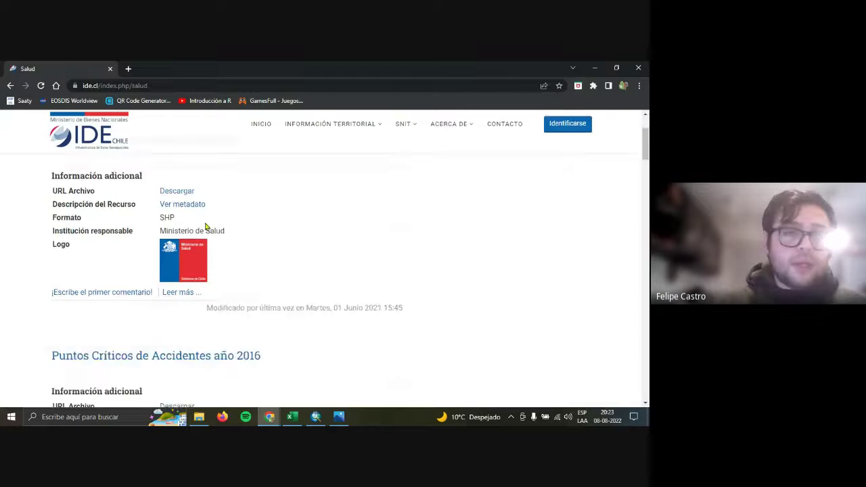
pyautogui.scroll(2, 203, 230)
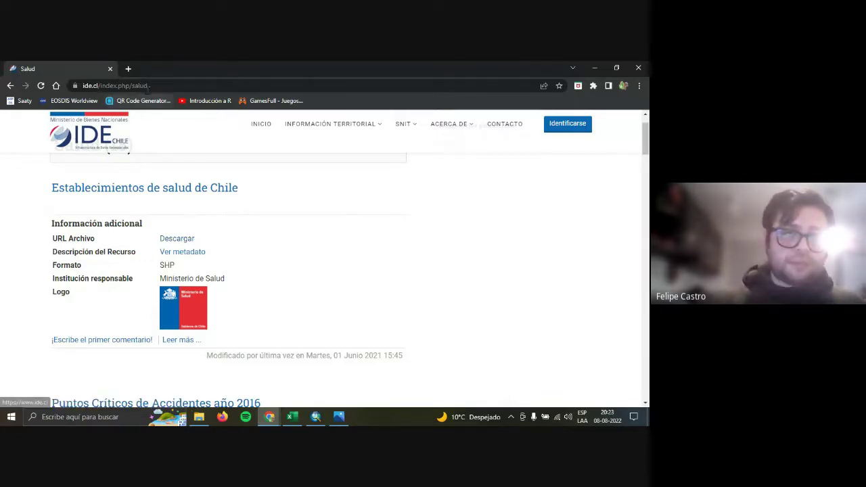
# - Load bcn.cl/siit/mapas_vectoriales, the vector maps page of the Biblioteca del Congreso Nacional, and copy its address
pyautogui.click(148, 86)
pyautogui.write('bcn')
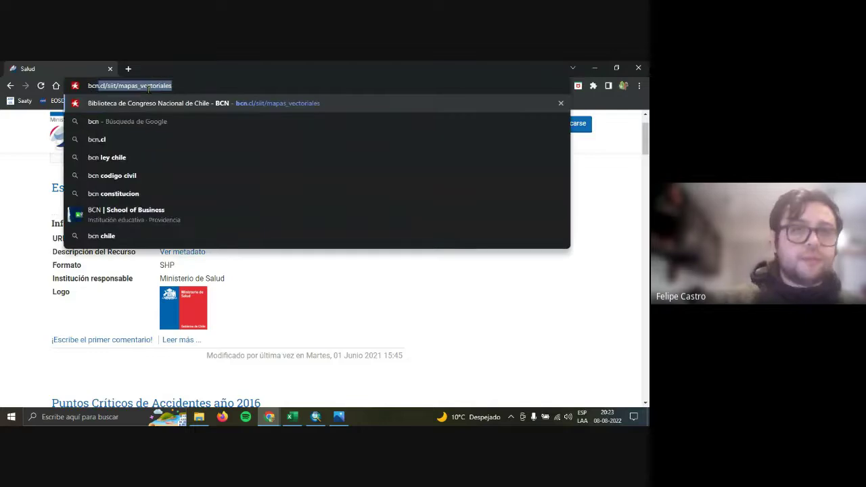
pyautogui.press('Return')
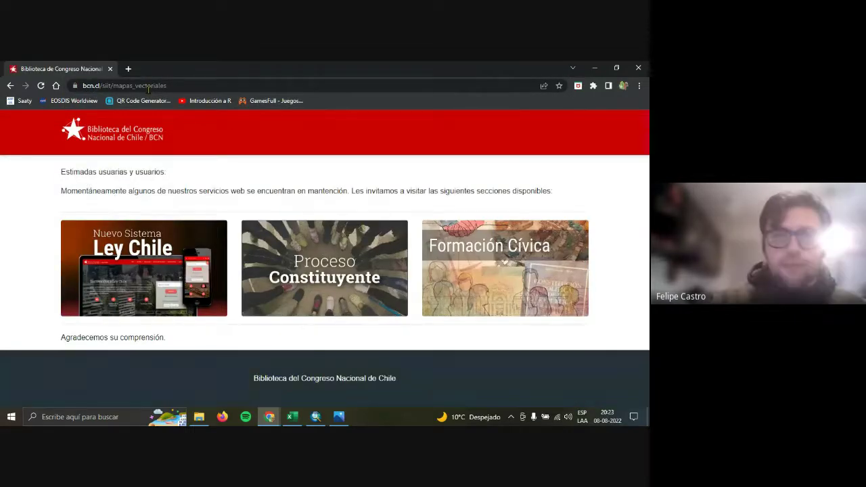
pyautogui.click(148, 86)
pyautogui.rightClick(171, 85)
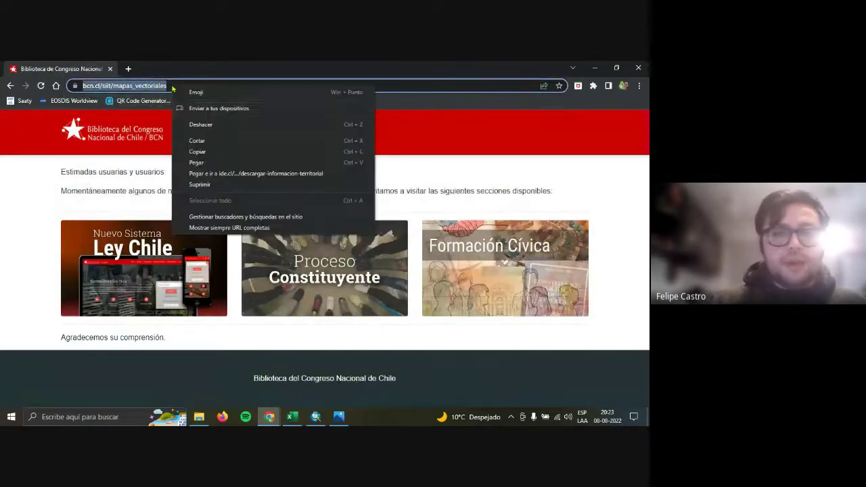
pyautogui.click(189, 151)
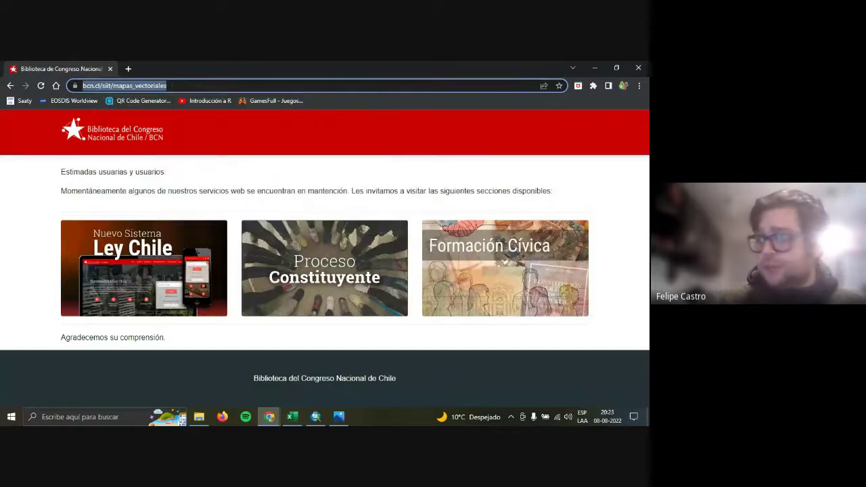
pyautogui.hotkey('alt', 'Tab')
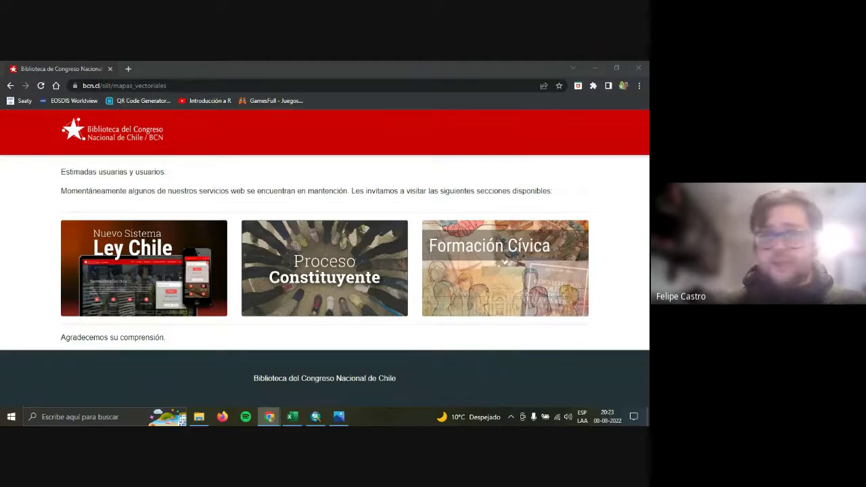
# - Load censo2017.cl and open its "Servicios de mapas" section with georeferenced census data
pyautogui.click(203, 86)
pyautogui.moveTo(227, 87); pyautogui.dragTo(23, 66)
pyautogui.write('censo2017.cl')
pyautogui.press('Return')
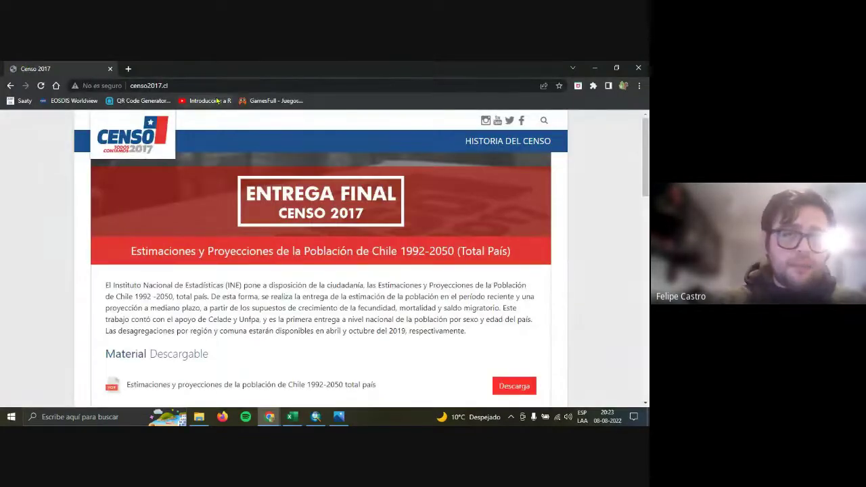
pyautogui.scroll(-1, 424, 187)
pyautogui.scroll(-7, 425, 186)
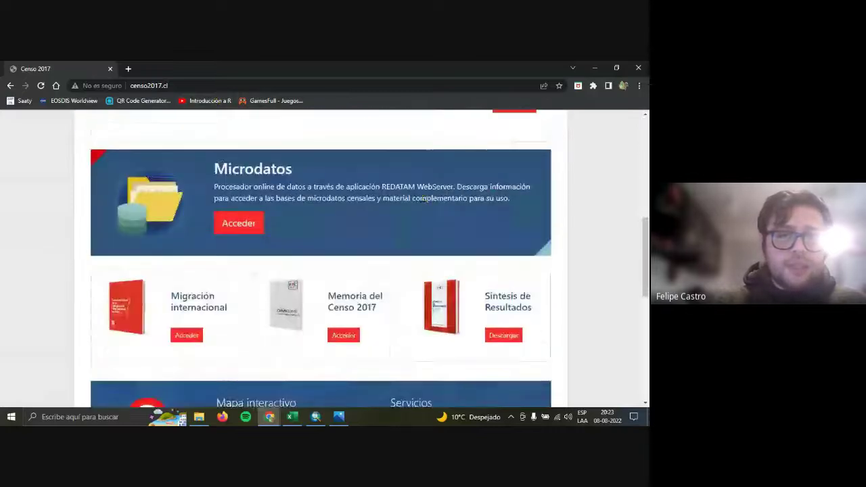
pyautogui.scroll(-1, 441, 264)
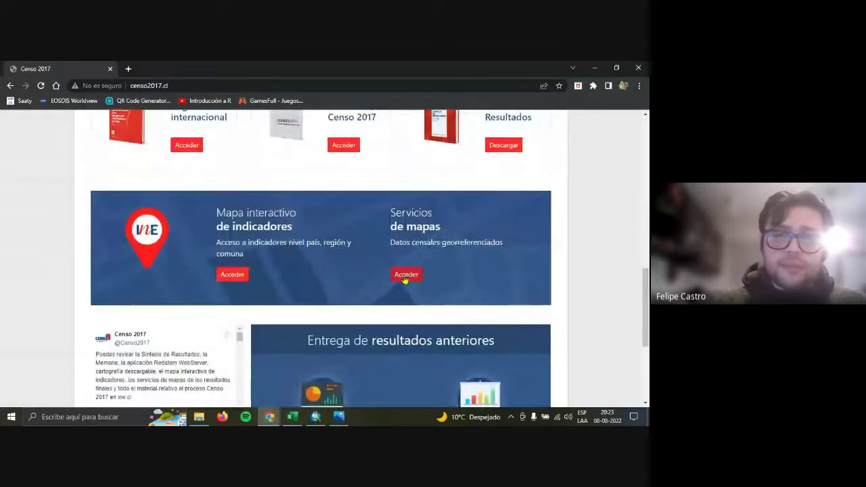
pyautogui.click(407, 274)
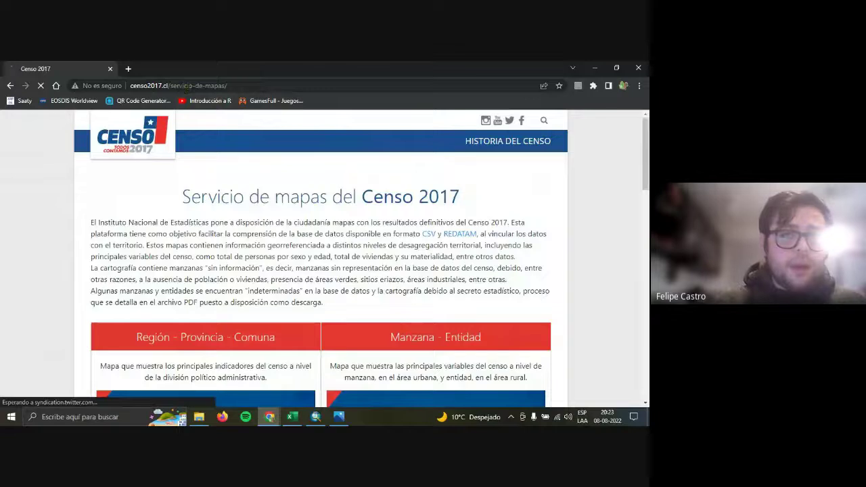
# - Review the regional RAR downloads on the Censo 2017 map service page and copy the page's address
pyautogui.scroll(-10, 203, 294)
pyautogui.scroll(-6, 209, 290)
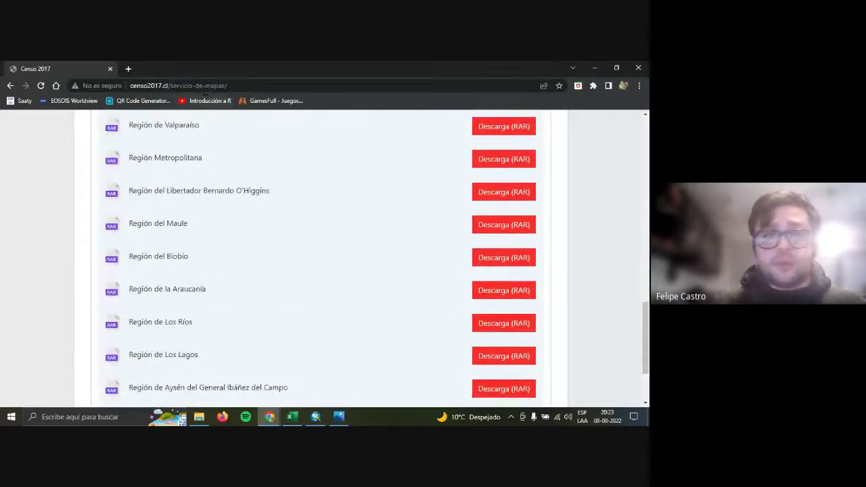
pyautogui.click(207, 86)
pyautogui.rightClick(206, 87)
pyautogui.click(251, 155)
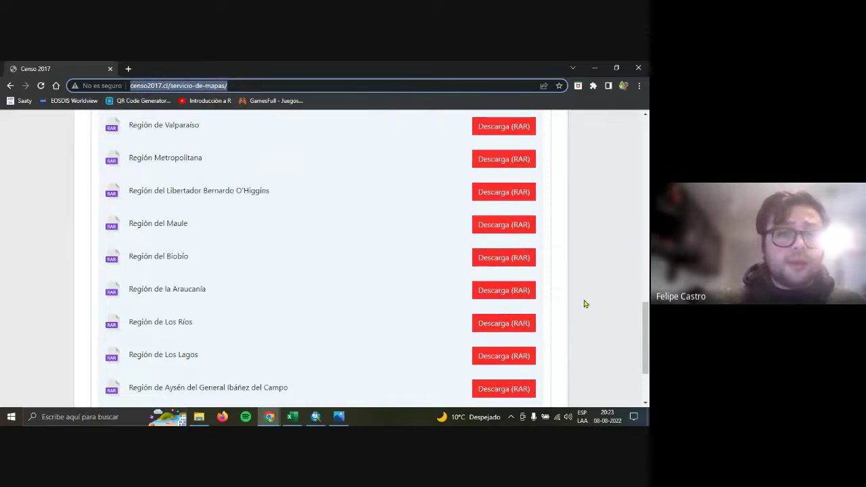
pyautogui.hotkey('alt', 'Tab')
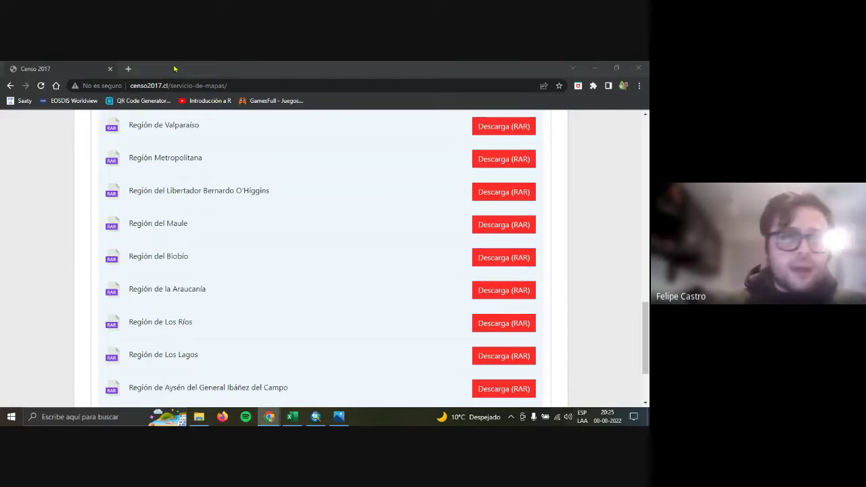
# - Search Google for "ide minagri" in a new browser tab
pyautogui.click(128, 68)
pyautogui.write('ide')
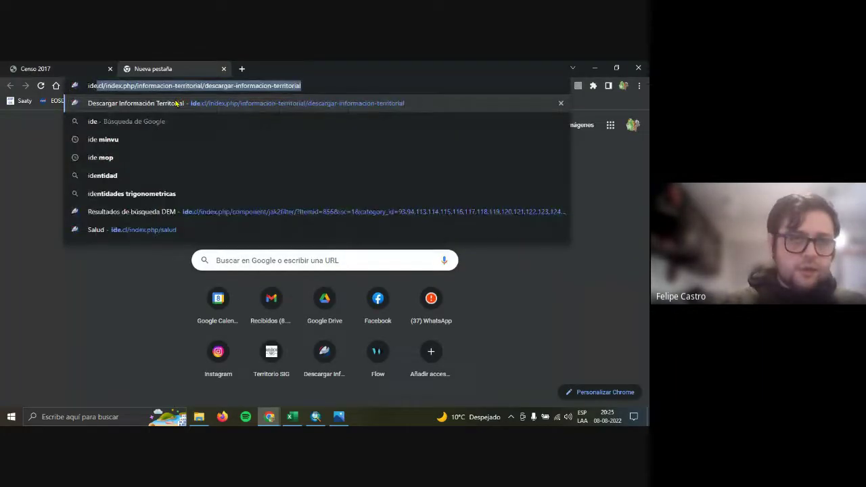
pyautogui.write(' minagri')
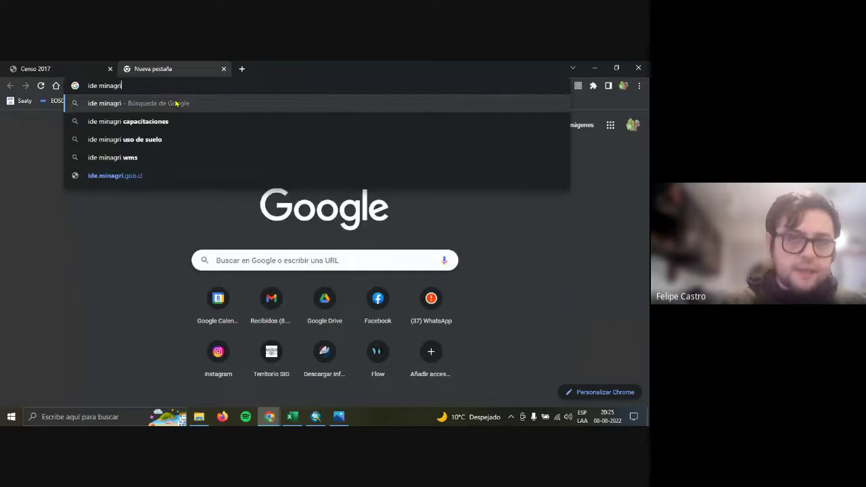
pyautogui.click(177, 103)
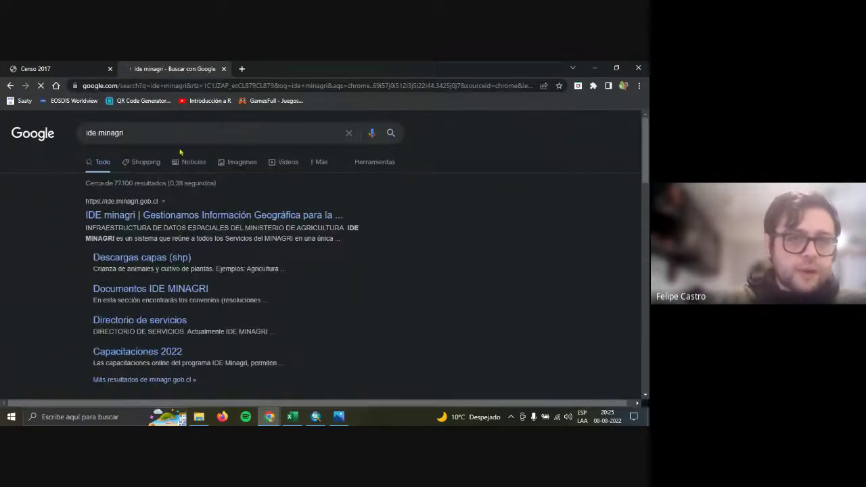
# - Open the IDE Minagri "Descargas capas (shp)" page from the search results and copy its address
pyautogui.click(171, 262)
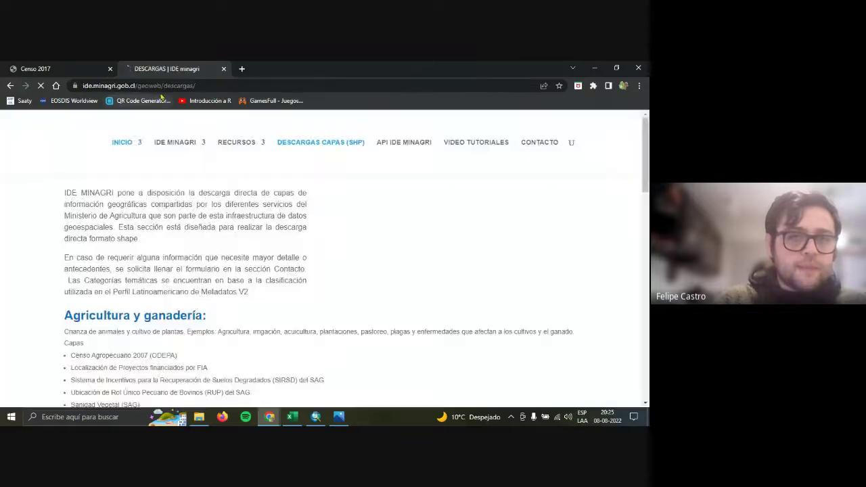
pyautogui.rightClick(215, 86)
pyautogui.click(233, 150)
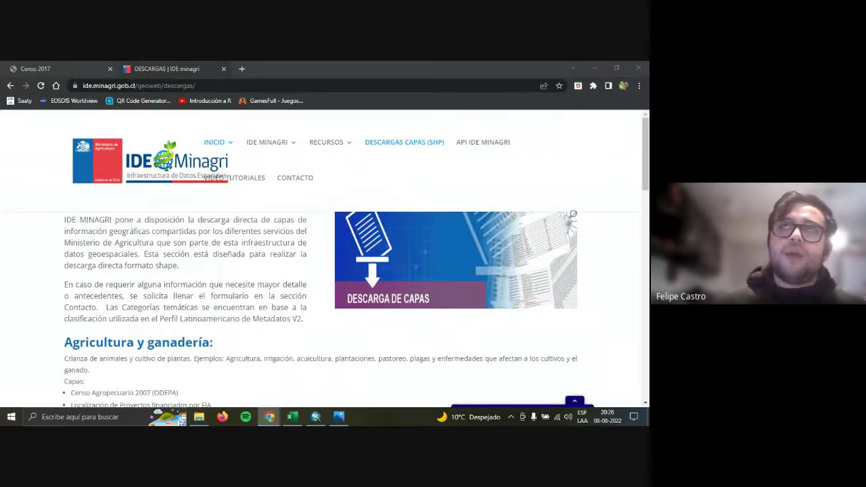
# - Search Google for "nivel socioeconomico santiago adimark" in the current browser tab
pyautogui.click(163, 83)
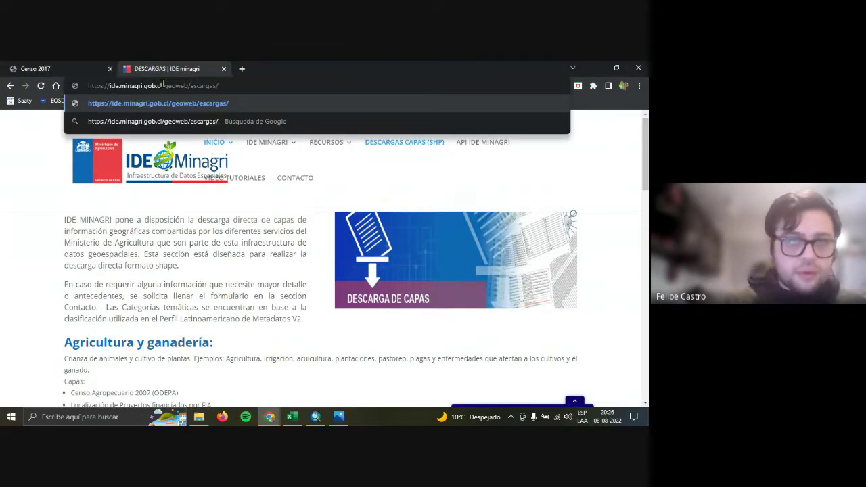
pyautogui.press('BackSpace')
pyautogui.press('BackSpace')
pyautogui.press('BackSpace')
pyautogui.press('BackSpace')
pyautogui.press('BackSpace')
pyautogui.press('BackSpace')
pyautogui.press('BackSpace')
pyautogui.press('BackSpace')
pyautogui.press('BackSpace')
pyautogui.press('BackSpace')
pyautogui.write('¿')
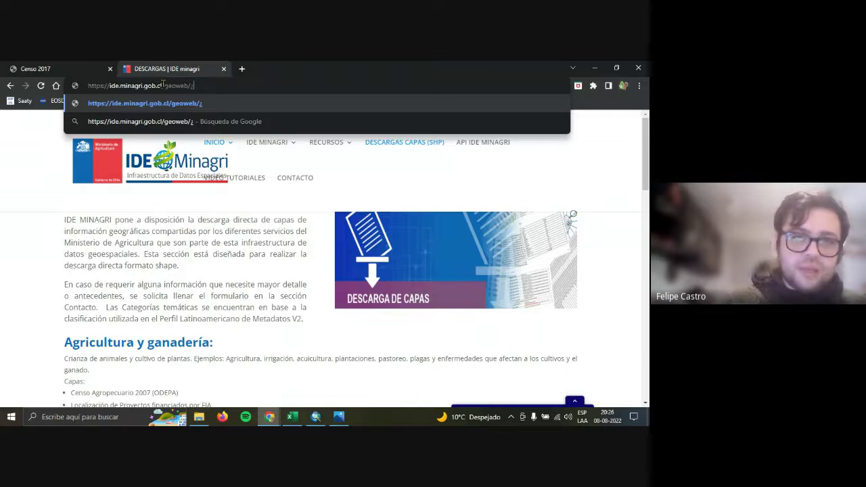
pyautogui.press('BackSpace')
pyautogui.press('BackSpace')
pyautogui.press('BackSpace')
pyautogui.press('BackSpace')
pyautogui.press('BackSpace')
pyautogui.press('BackSpace')
pyautogui.press('BackSpace')
pyautogui.press('BackSpace')
pyautogui.press('BackSpace')
pyautogui.press('BackSpace')
pyautogui.press('BackSpace')
pyautogui.press('BackSpace')
pyautogui.press('BackSpace')
pyautogui.press('BackSpace')
pyautogui.press('BackSpace')
pyautogui.press('BackSpace')
pyautogui.press('BackSpace')
pyautogui.press('BackSpace')
pyautogui.press('BackSpace')
pyautogui.press('BackSpace')
pyautogui.press('BackSpace')
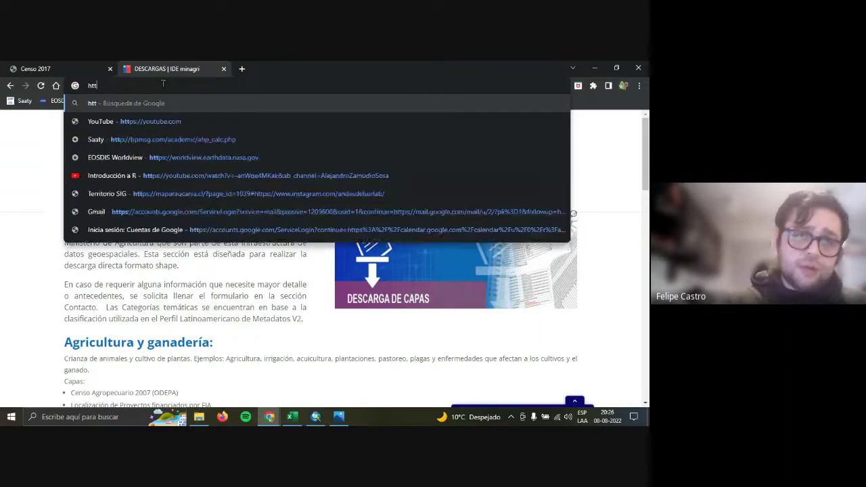
pyautogui.write('nivel socioe')
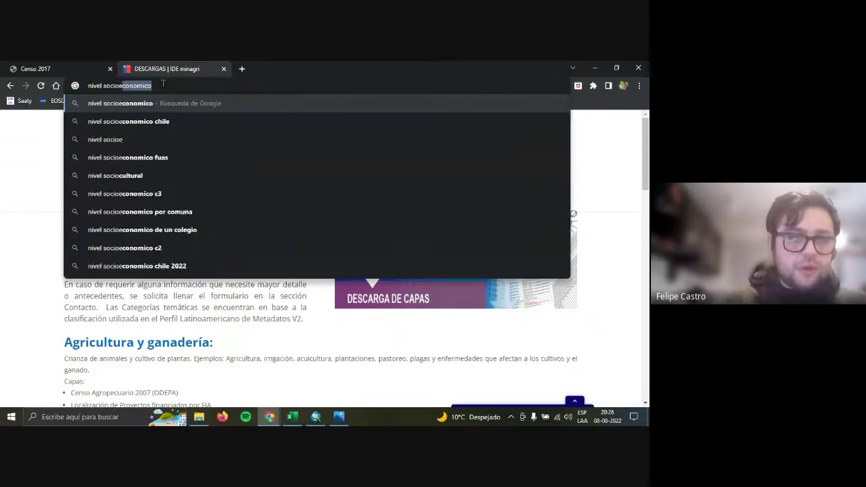
pyautogui.write('conomico s')
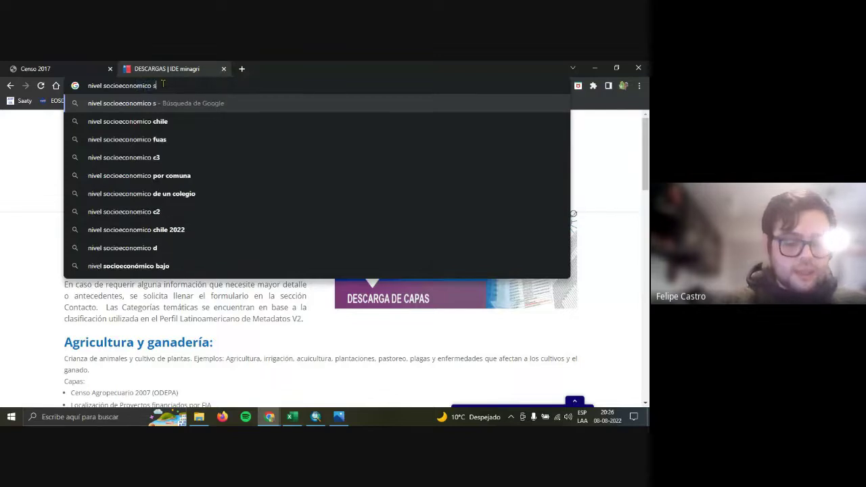
pyautogui.write('antiago adimark')
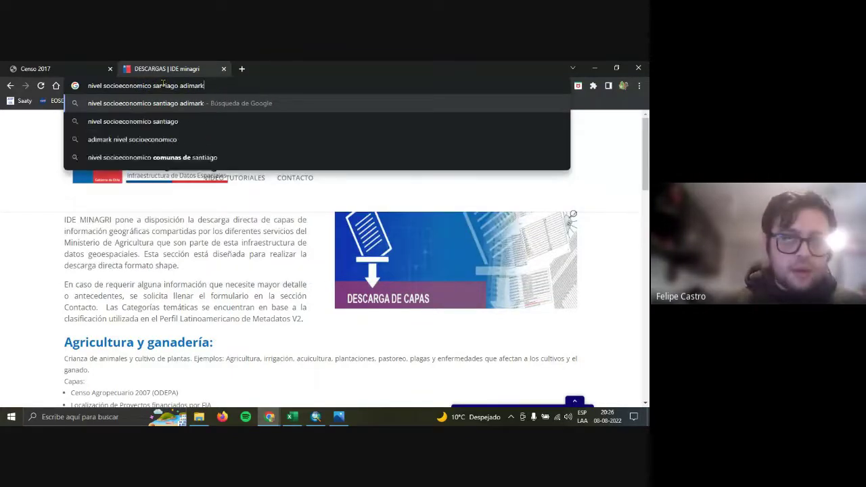
pyautogui.press('Return')
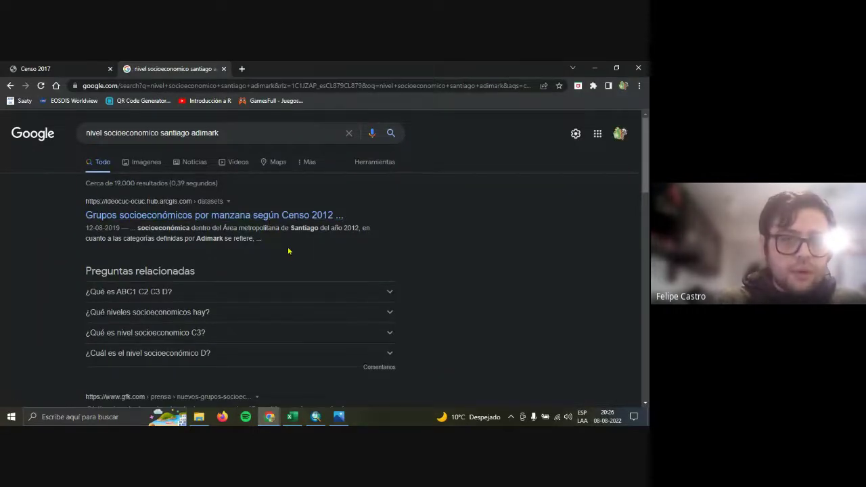
# - Look through the results and copy the link address of "Grupos socioeconómicos por manzana según Censo 2012"
pyautogui.scroll(-1, 285, 248)
pyautogui.scroll(-1, 285, 248)
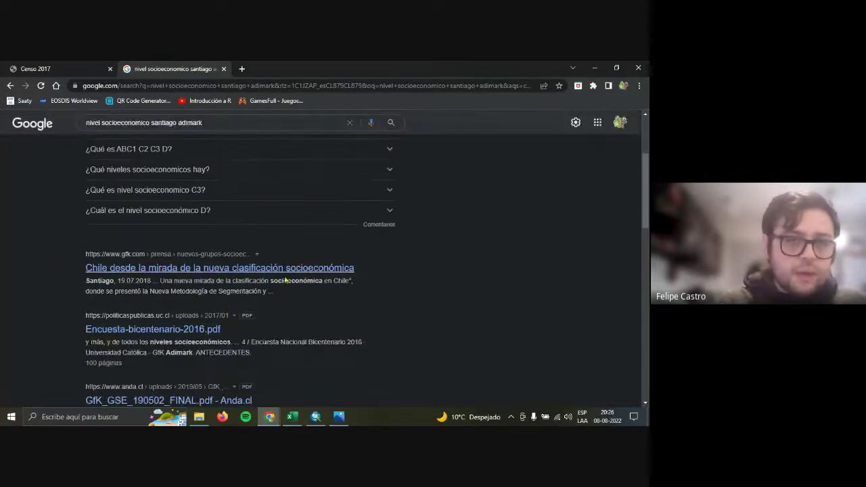
pyautogui.scroll(2, 324, 327)
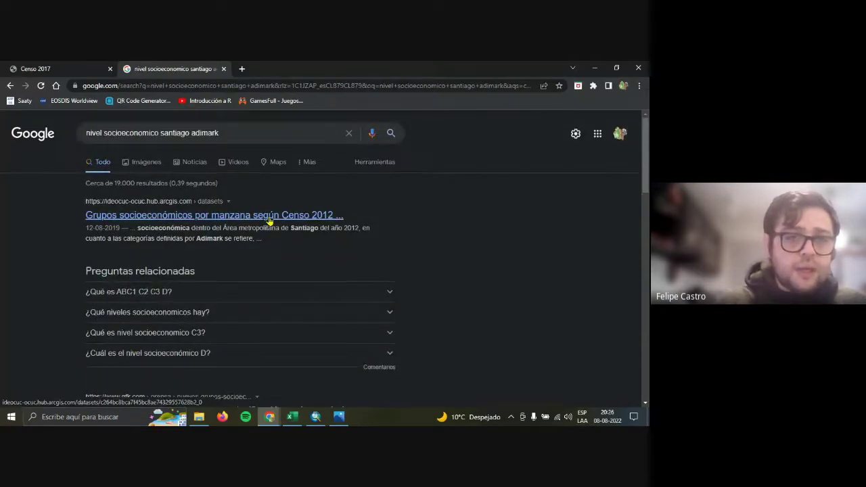
pyautogui.rightClick(268, 217)
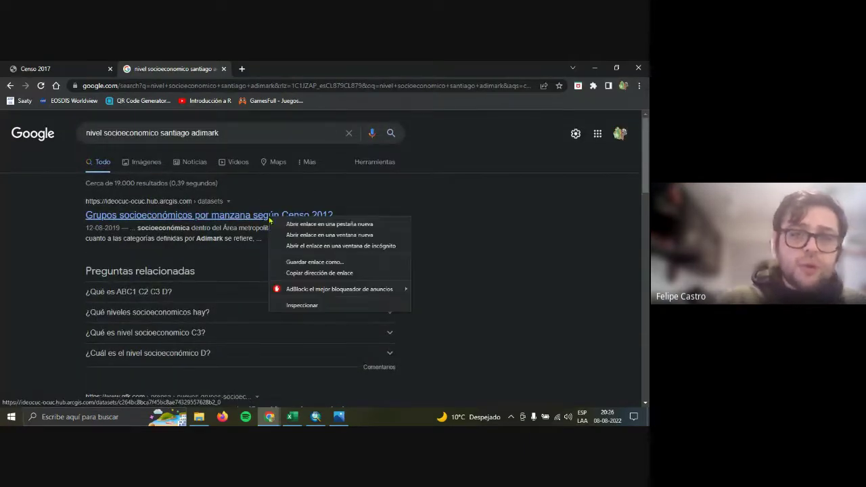
pyautogui.click(320, 273)
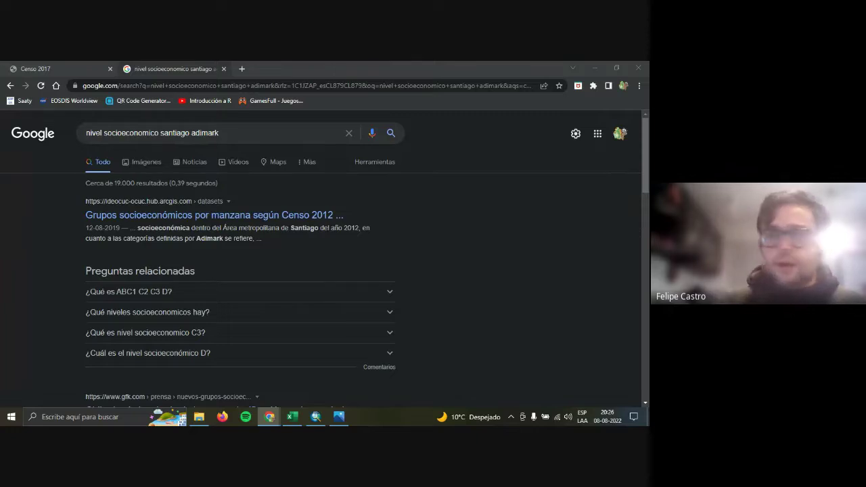
# - Search Google for "ide minvu" and copy the link address of the "IDE Minvu" result from ide.cl
pyautogui.click(308, 86)
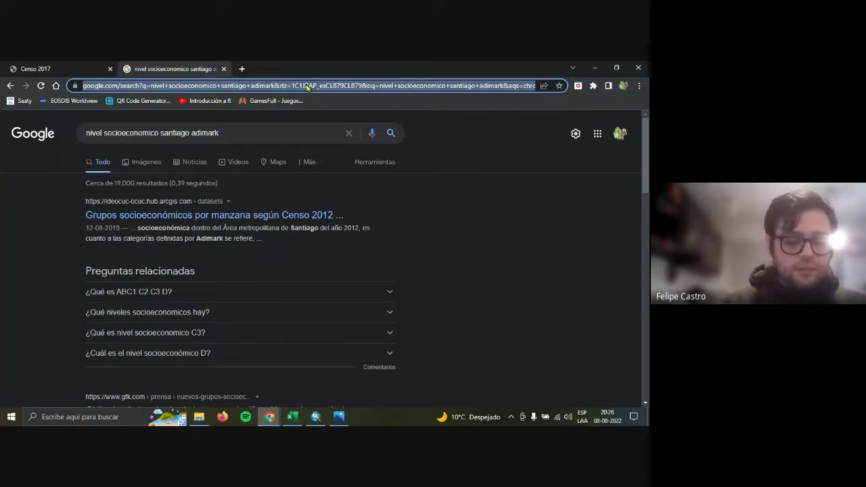
pyautogui.write('ide minvu')
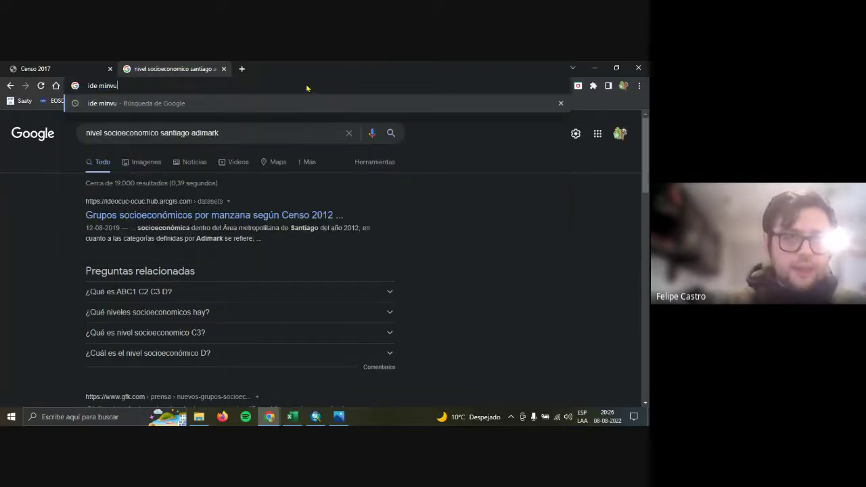
pyautogui.press('Return')
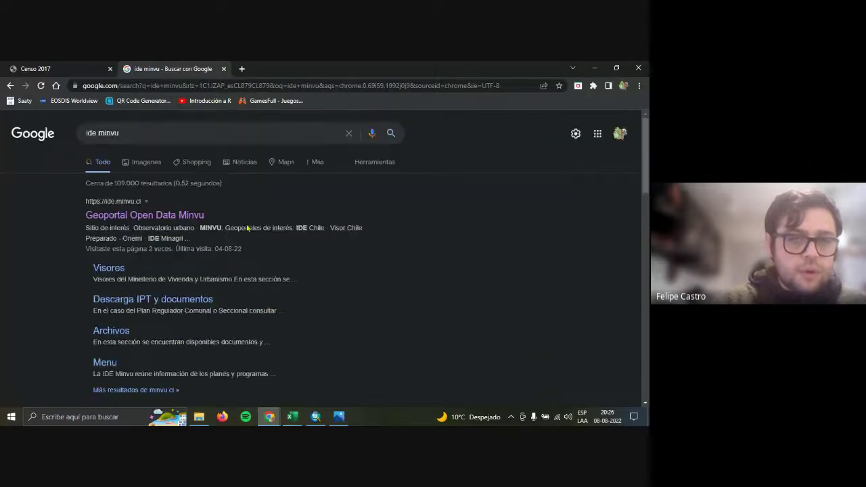
pyautogui.scroll(-3, 247, 224)
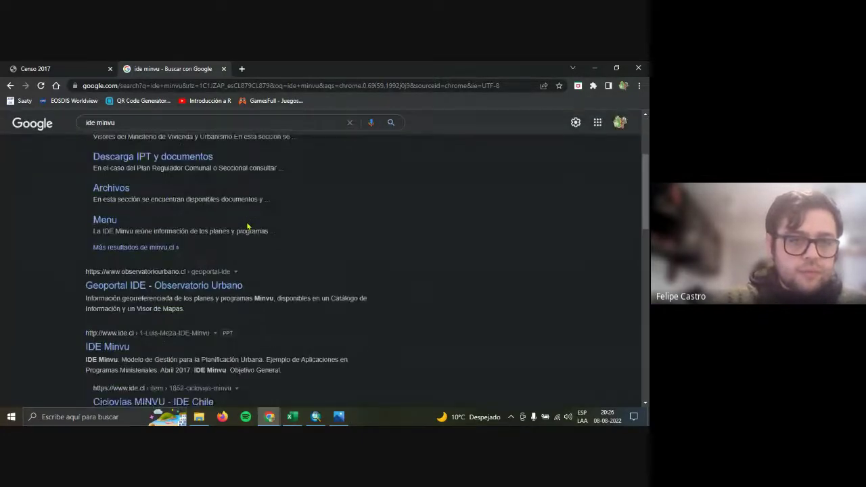
pyautogui.scroll(-2, 247, 227)
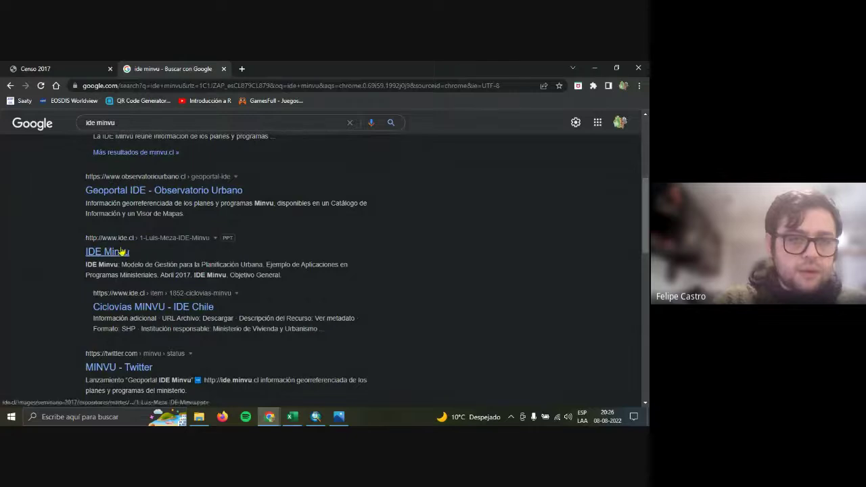
pyautogui.rightClick(120, 252)
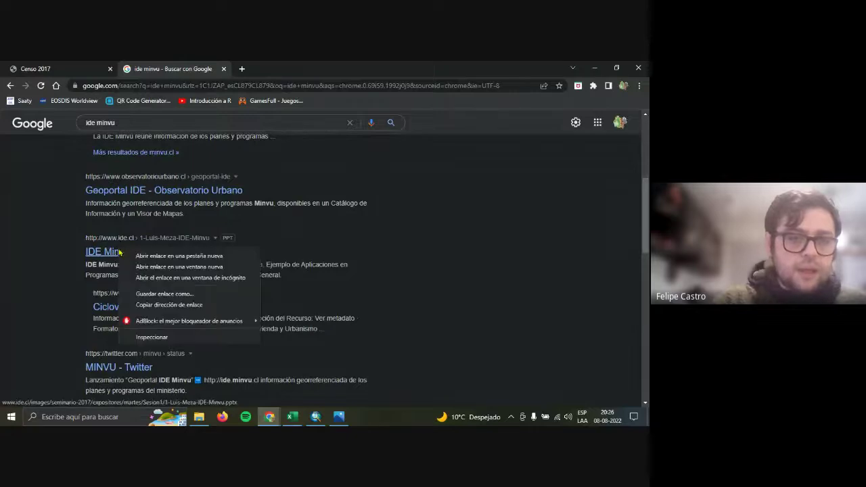
pyautogui.click(172, 306)
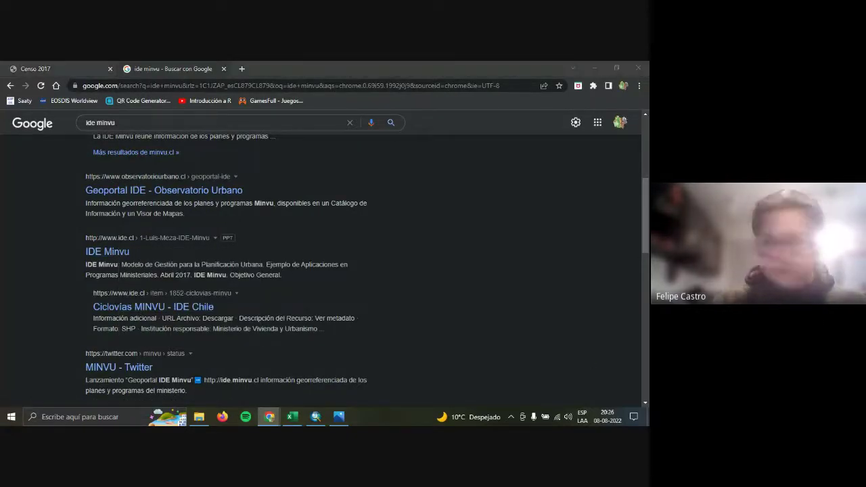